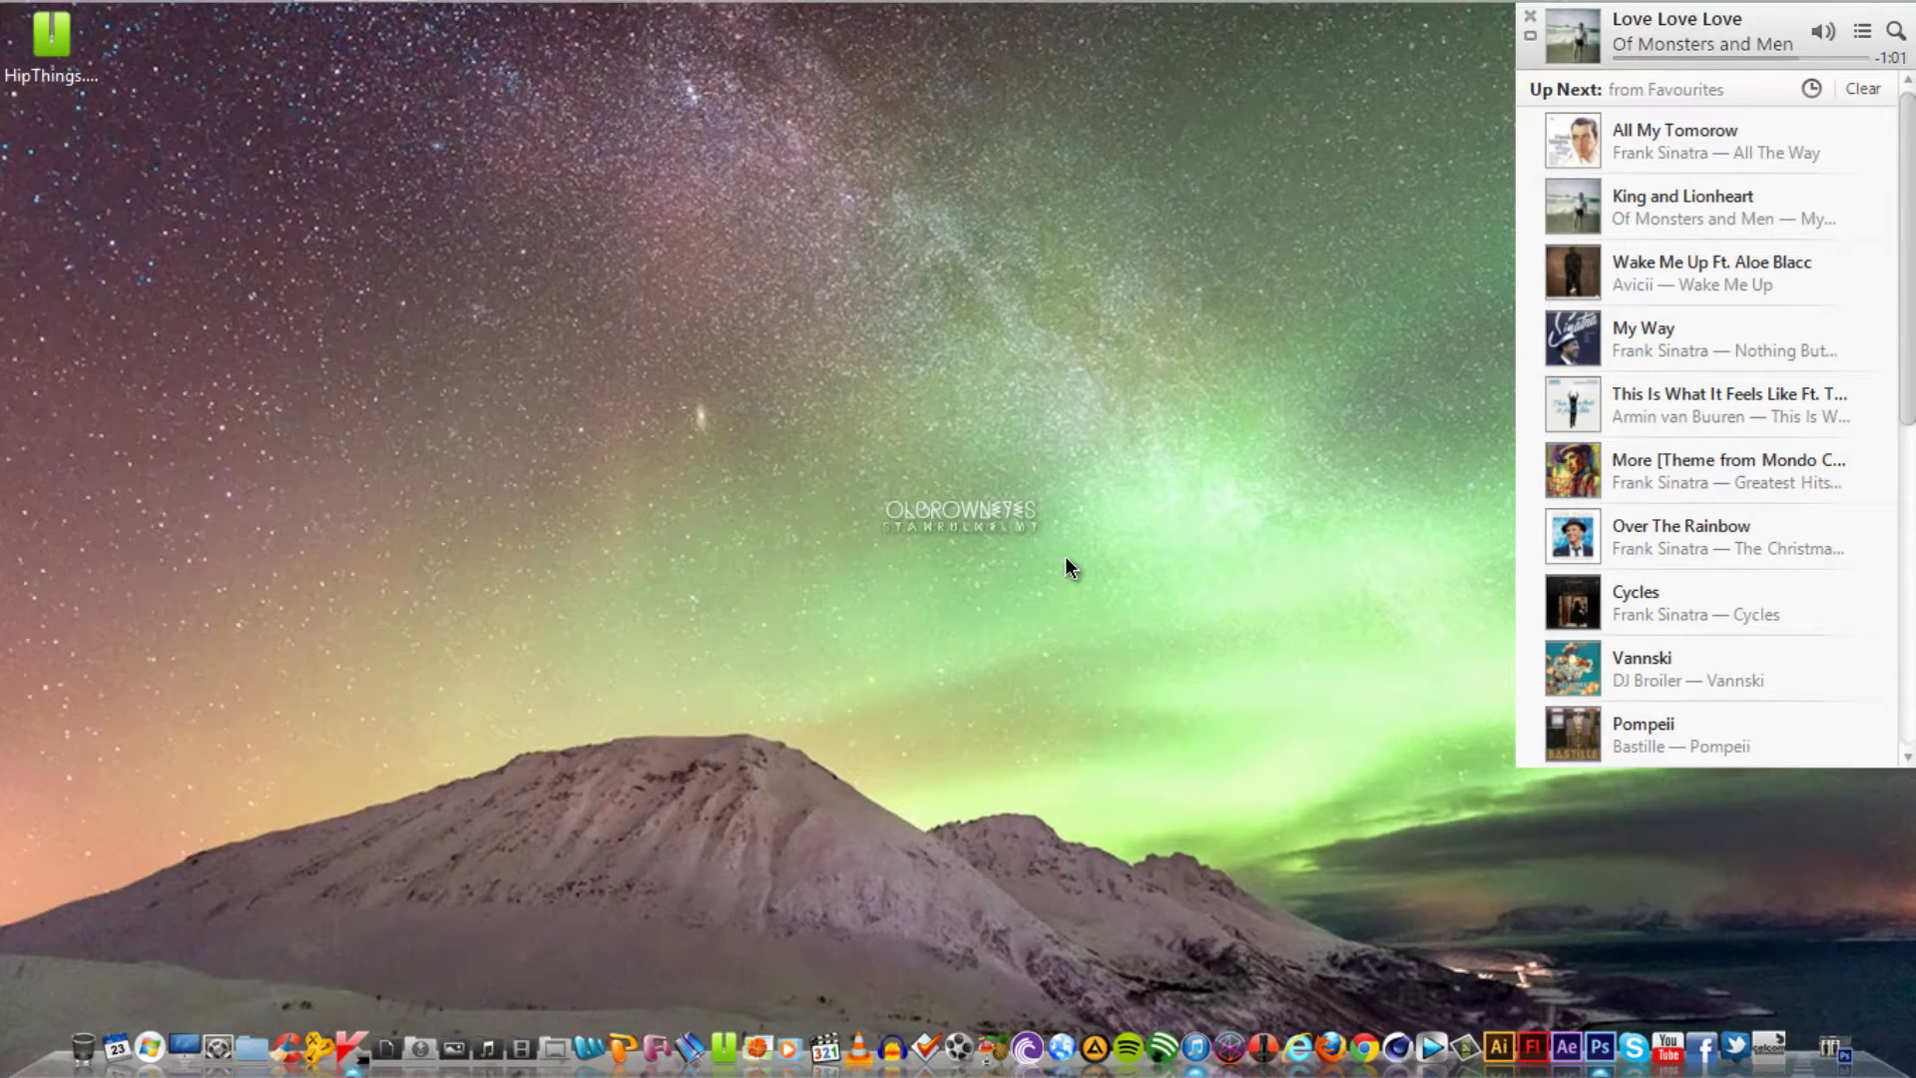
Step: Restore the Photoshop window with the tiger composite, maximized and fitted to the screen
left_click(1832, 1043)
key("super+Up")
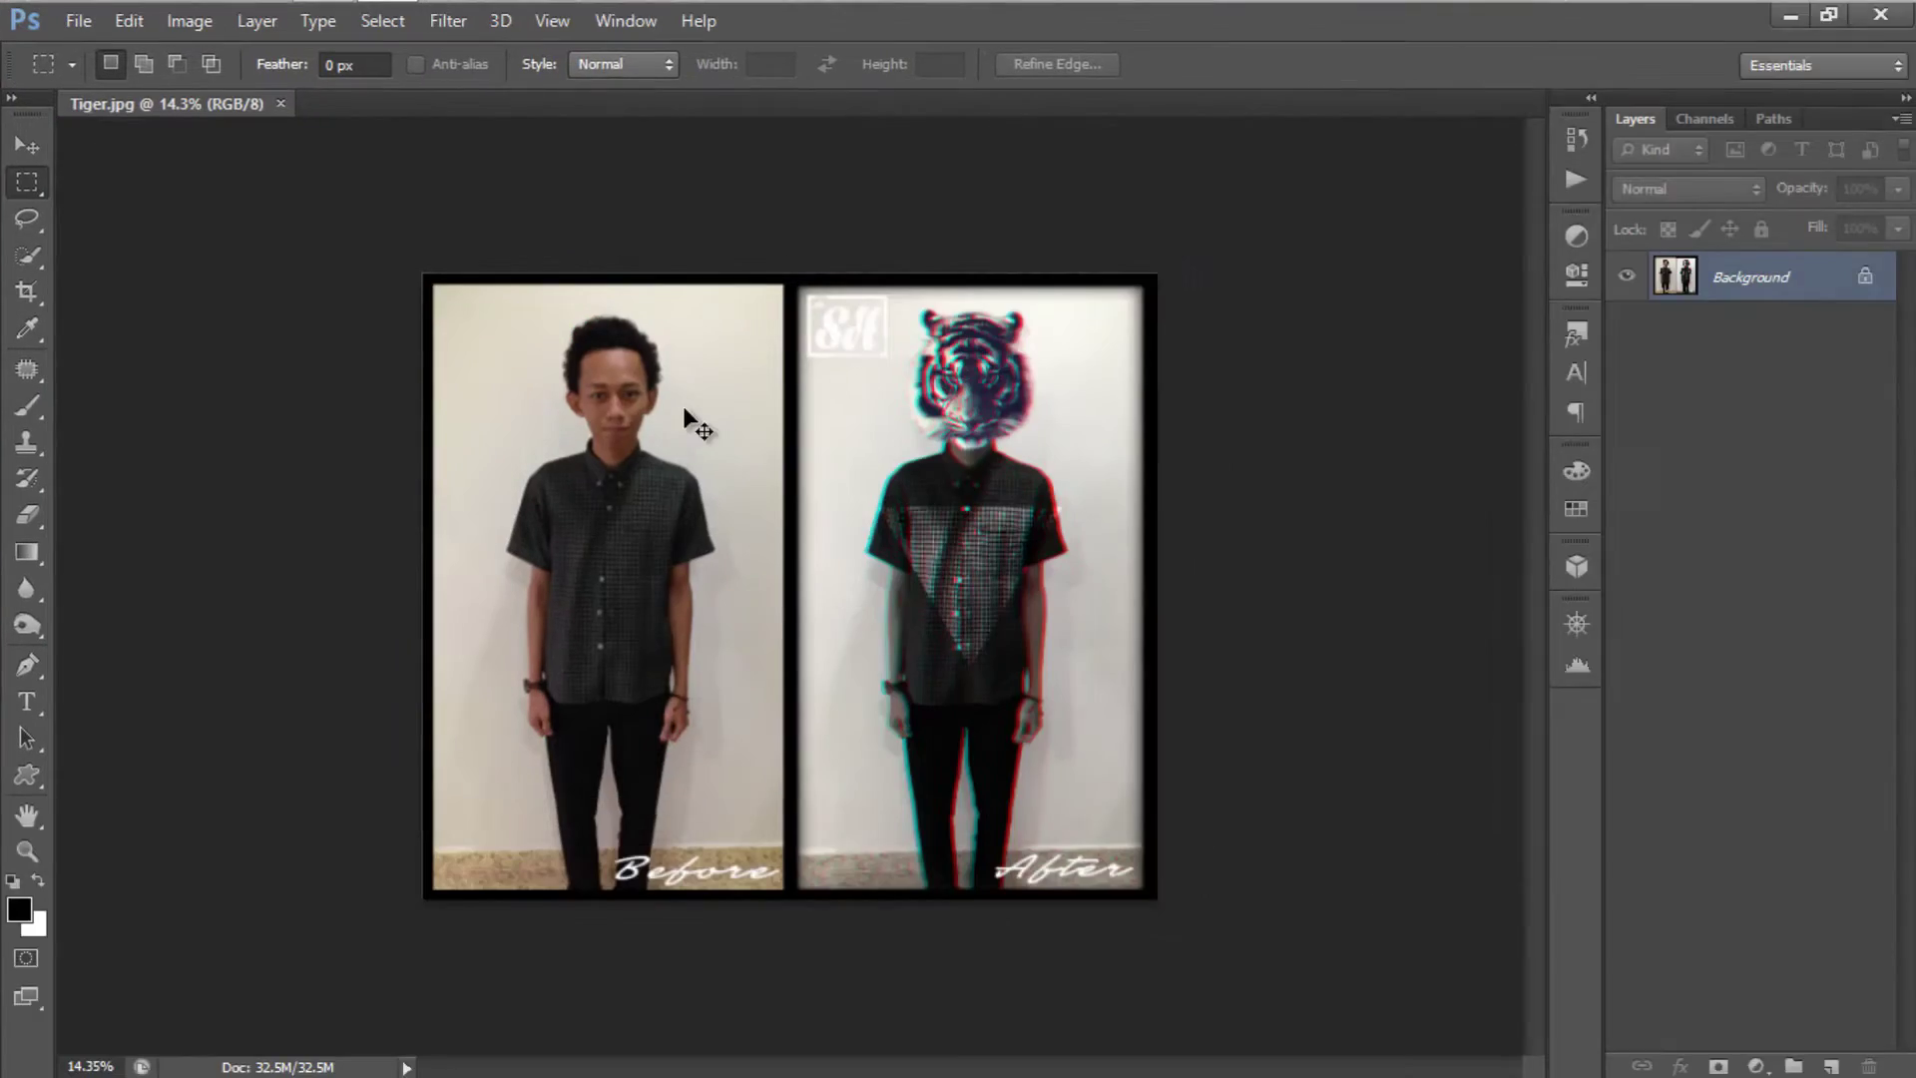
key("ctrl+0")
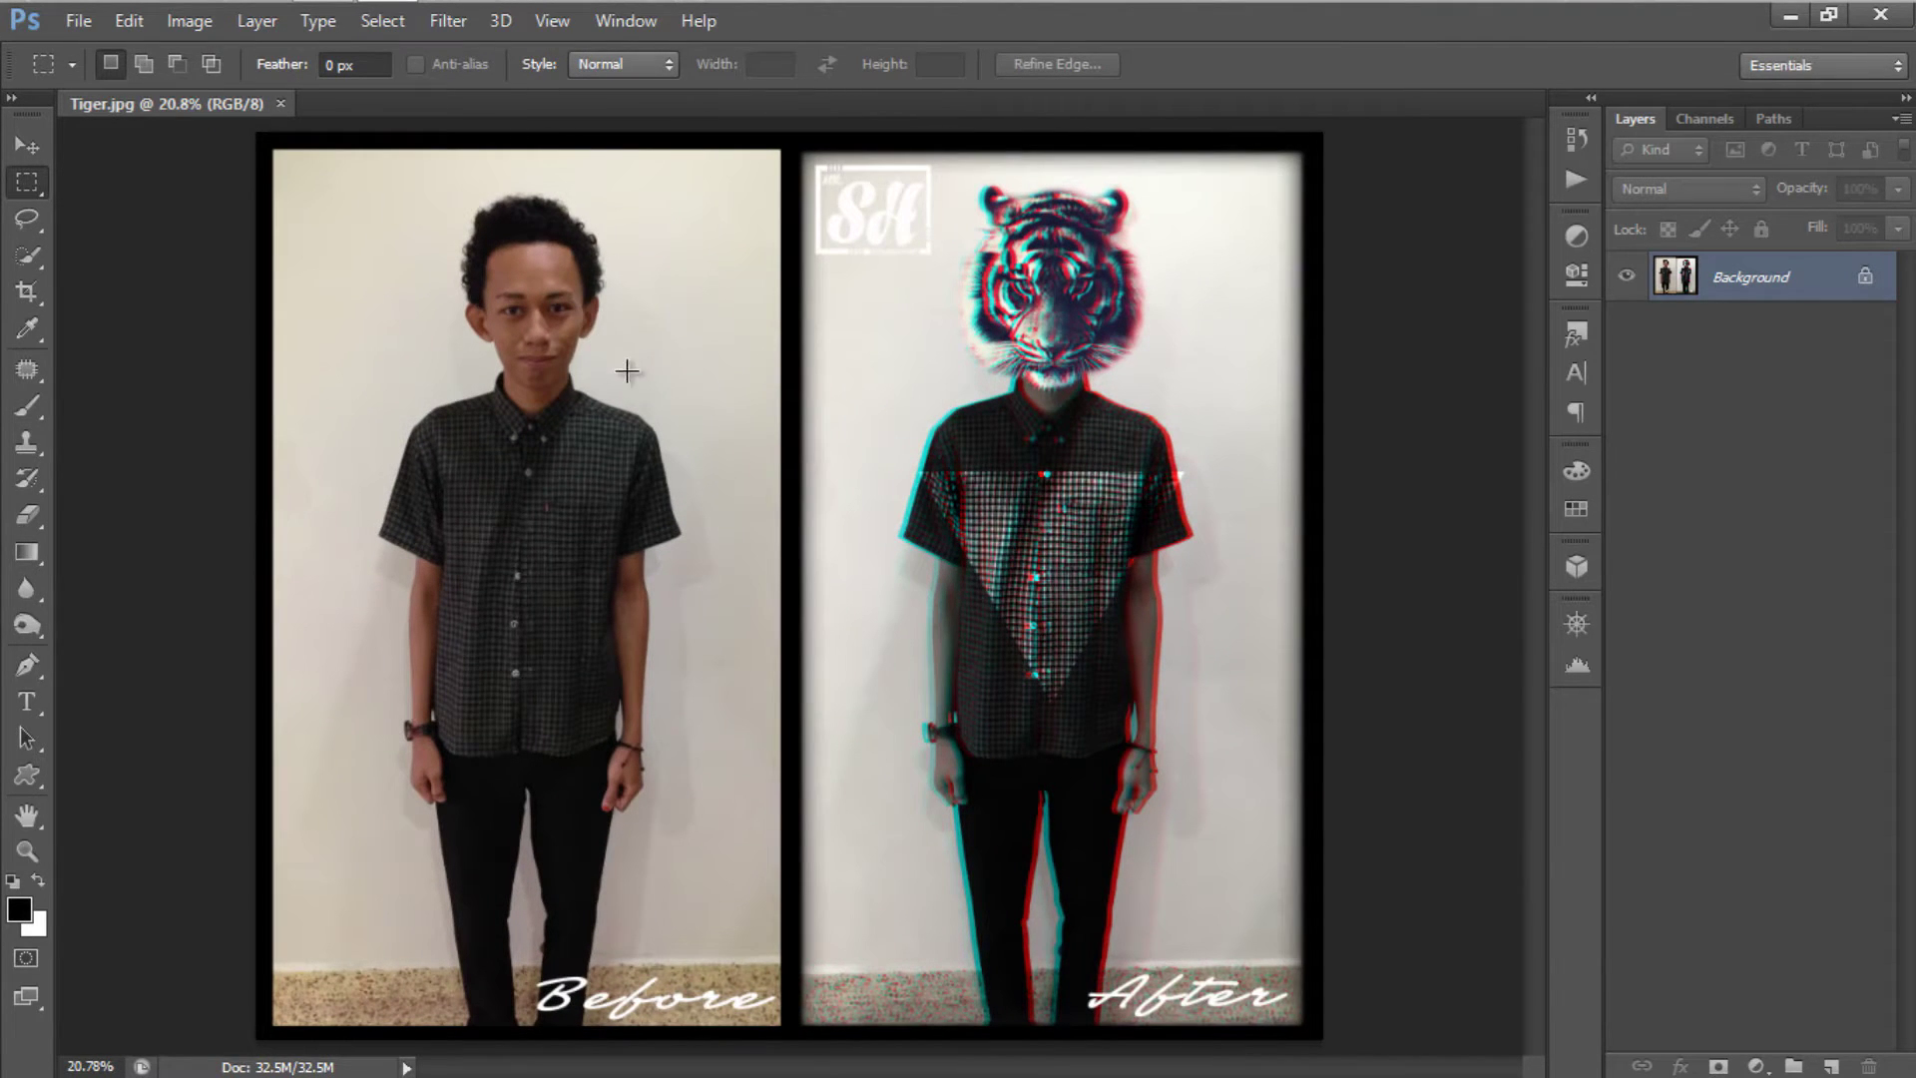
Step: Zoom in and pan to inspect the tiger head and shirt up close
key("v")
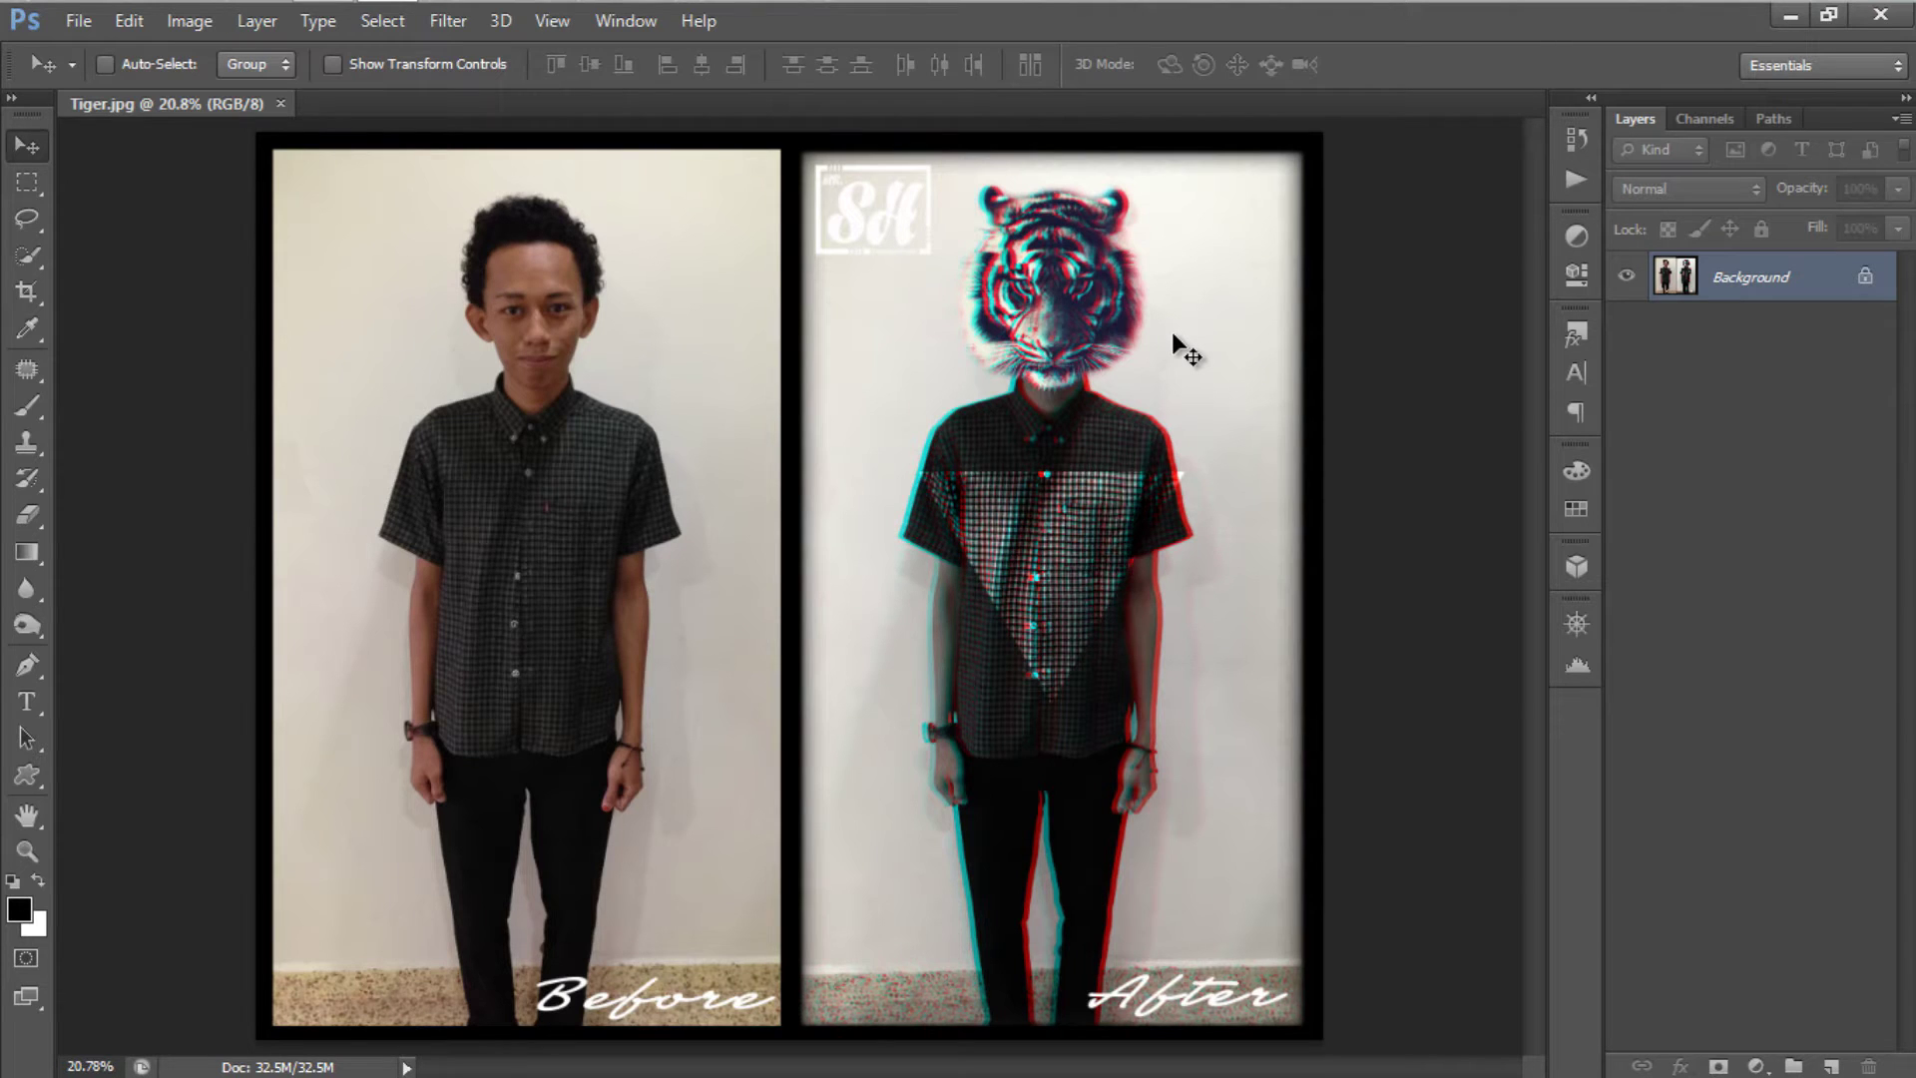
scroll(1158, 334, "up", 3)
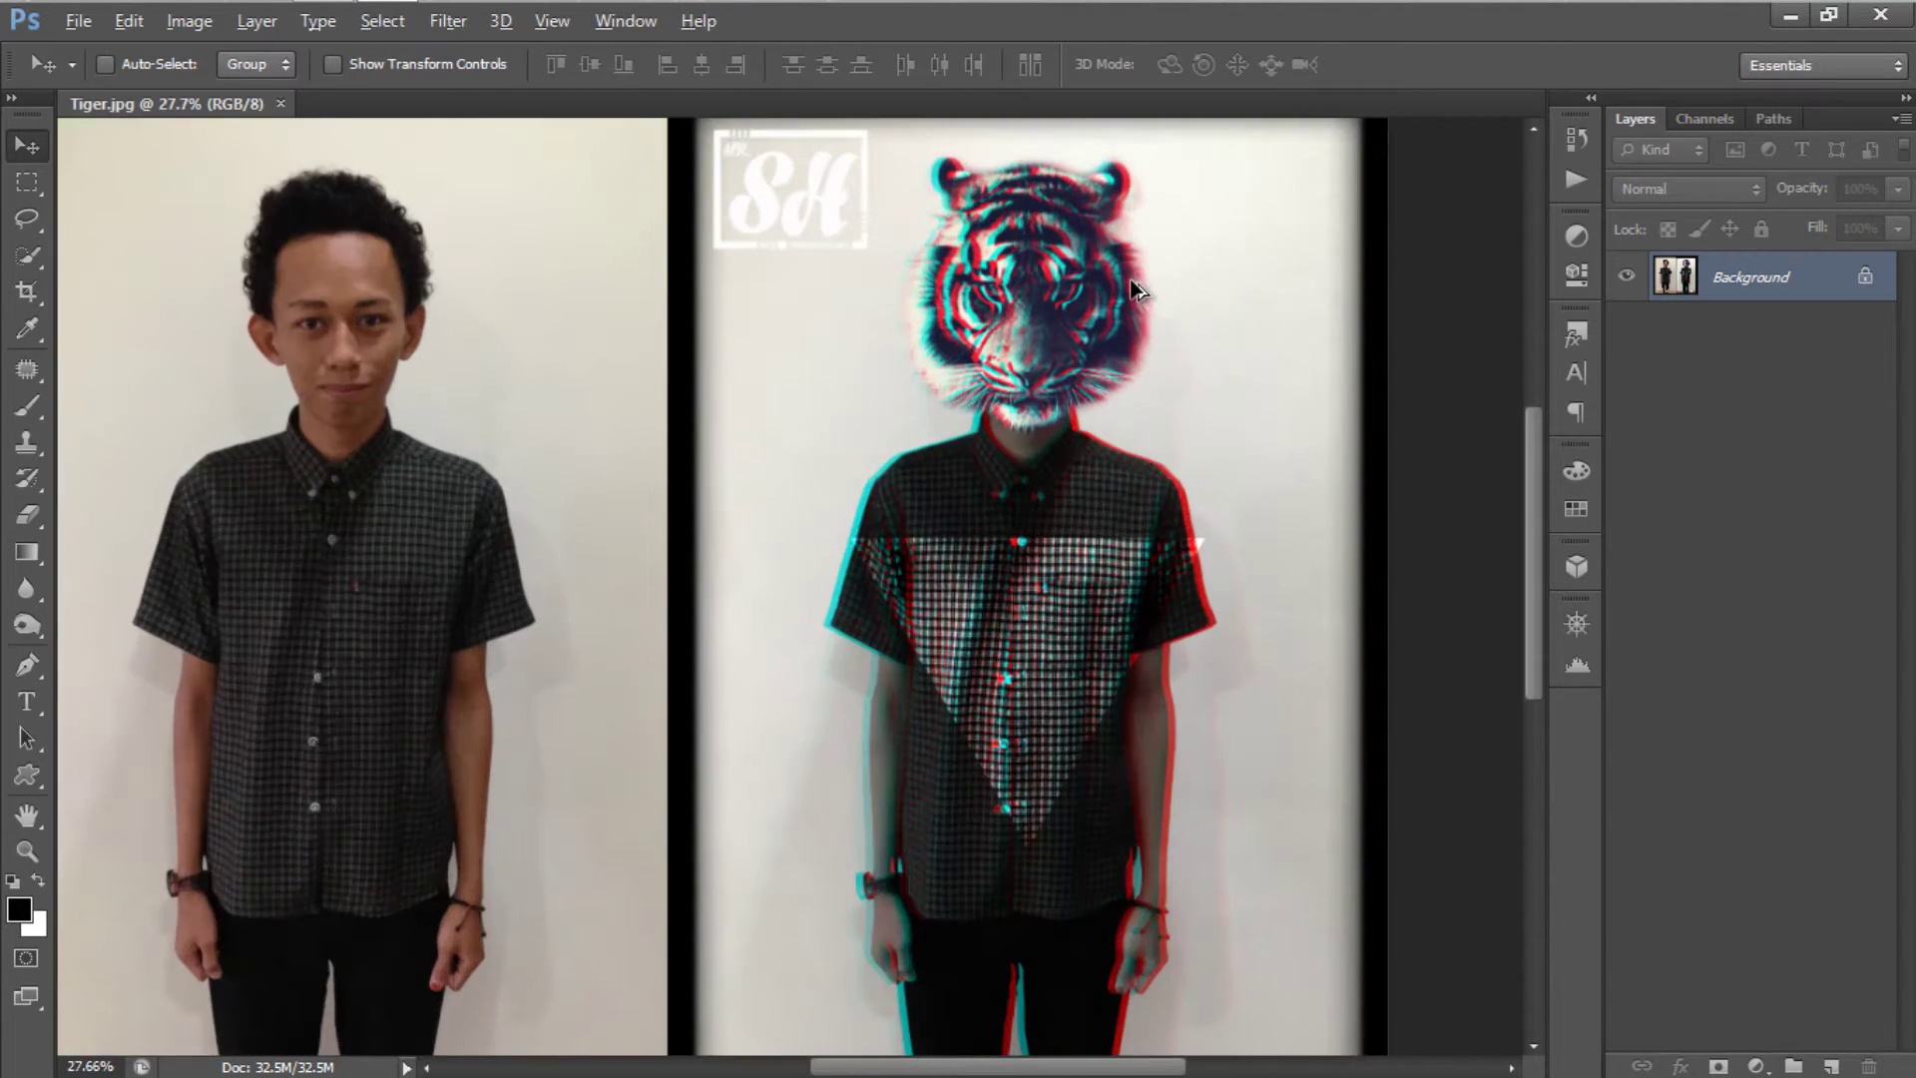
scroll(1093, 382, "up", 2)
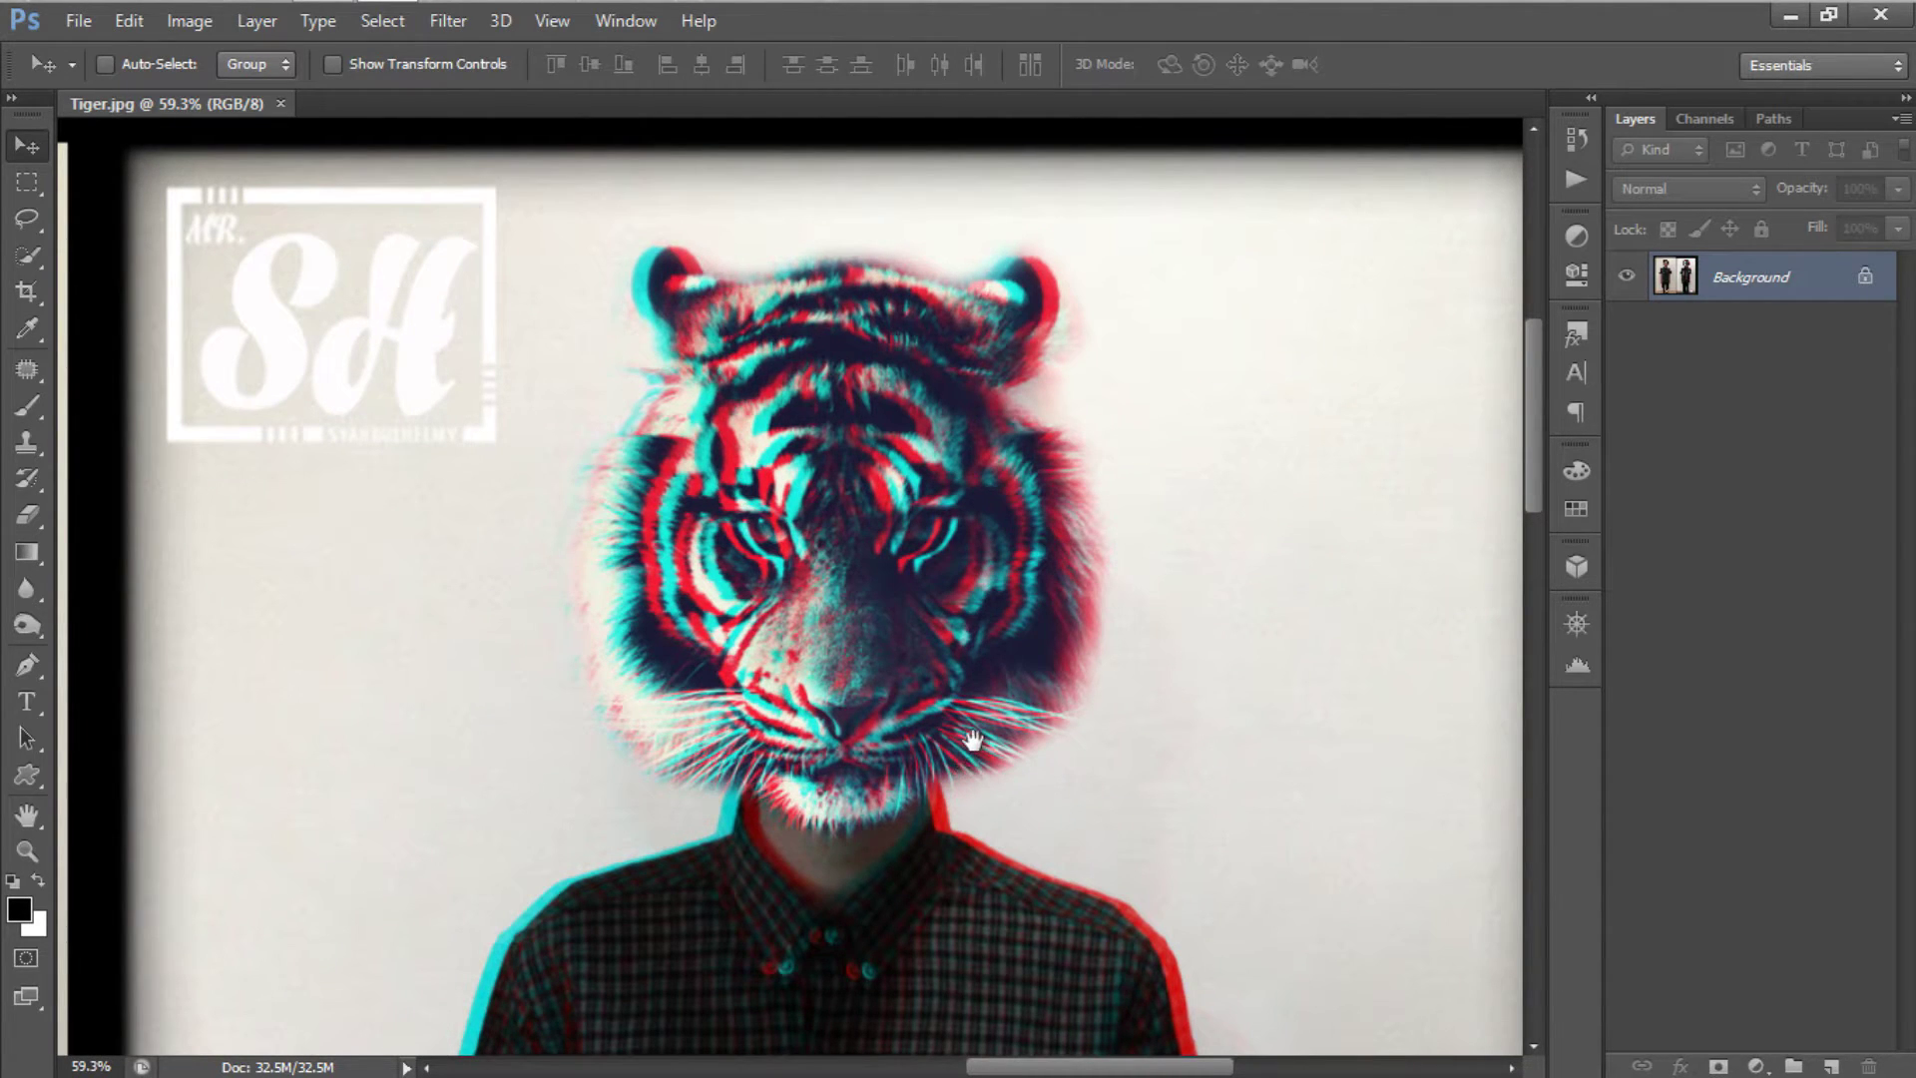
left_click_drag(969, 765, 975, 672)
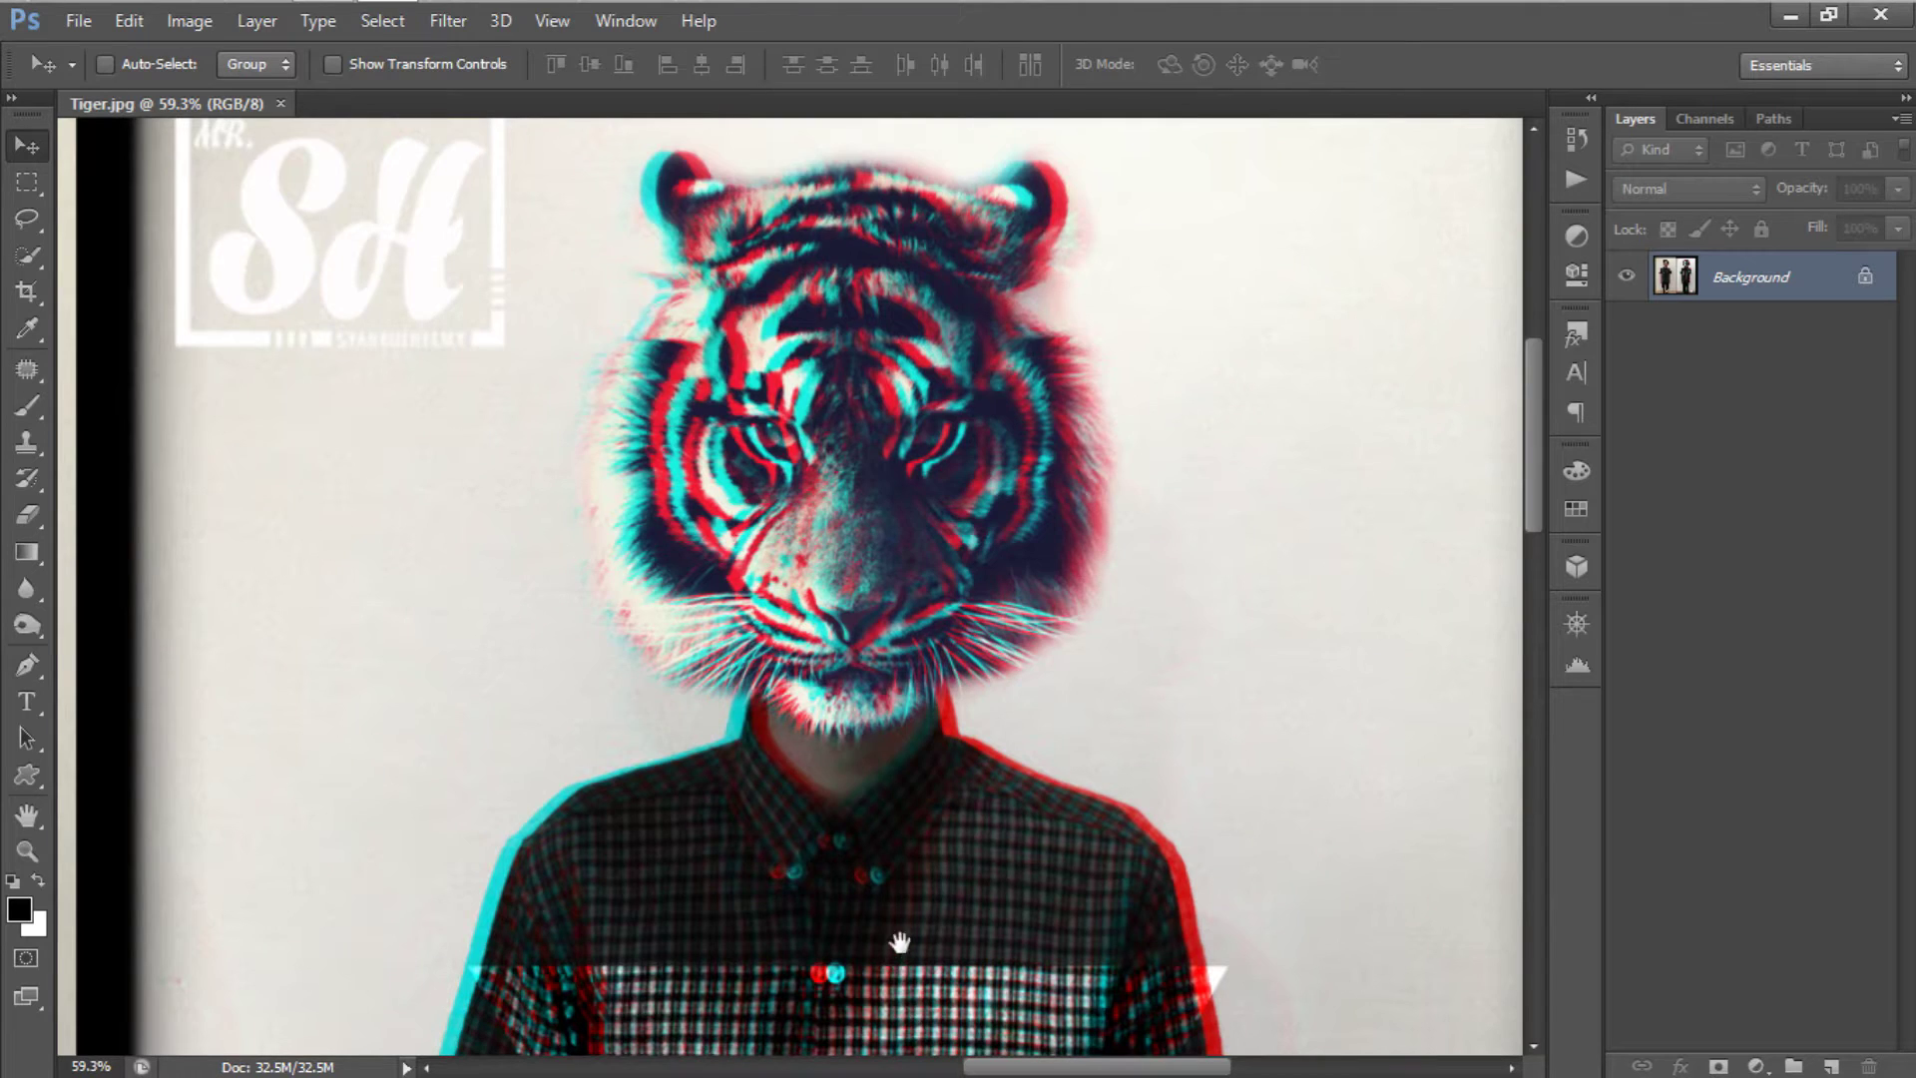
left_click_drag(901, 1013, 913, 344)
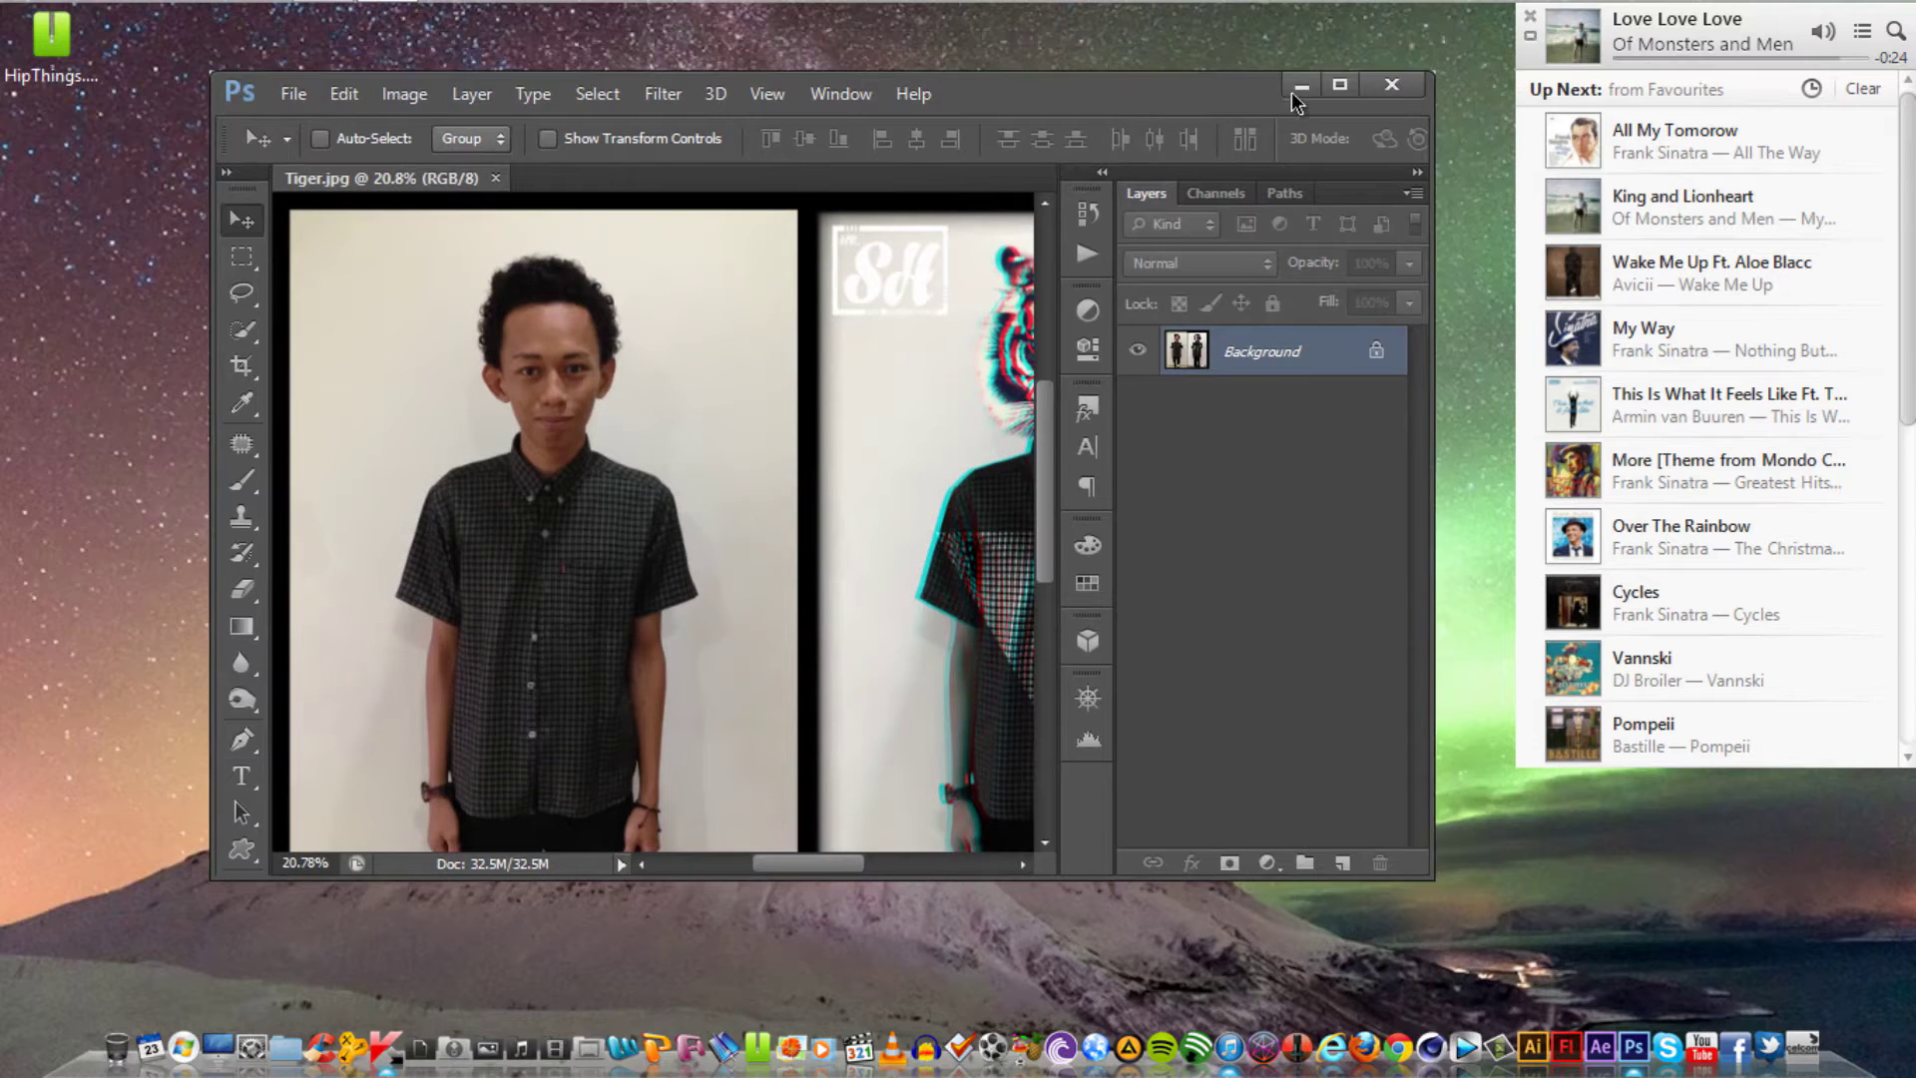
Step: Minimize Photoshop to reveal the desktop
left_click(1293, 91)
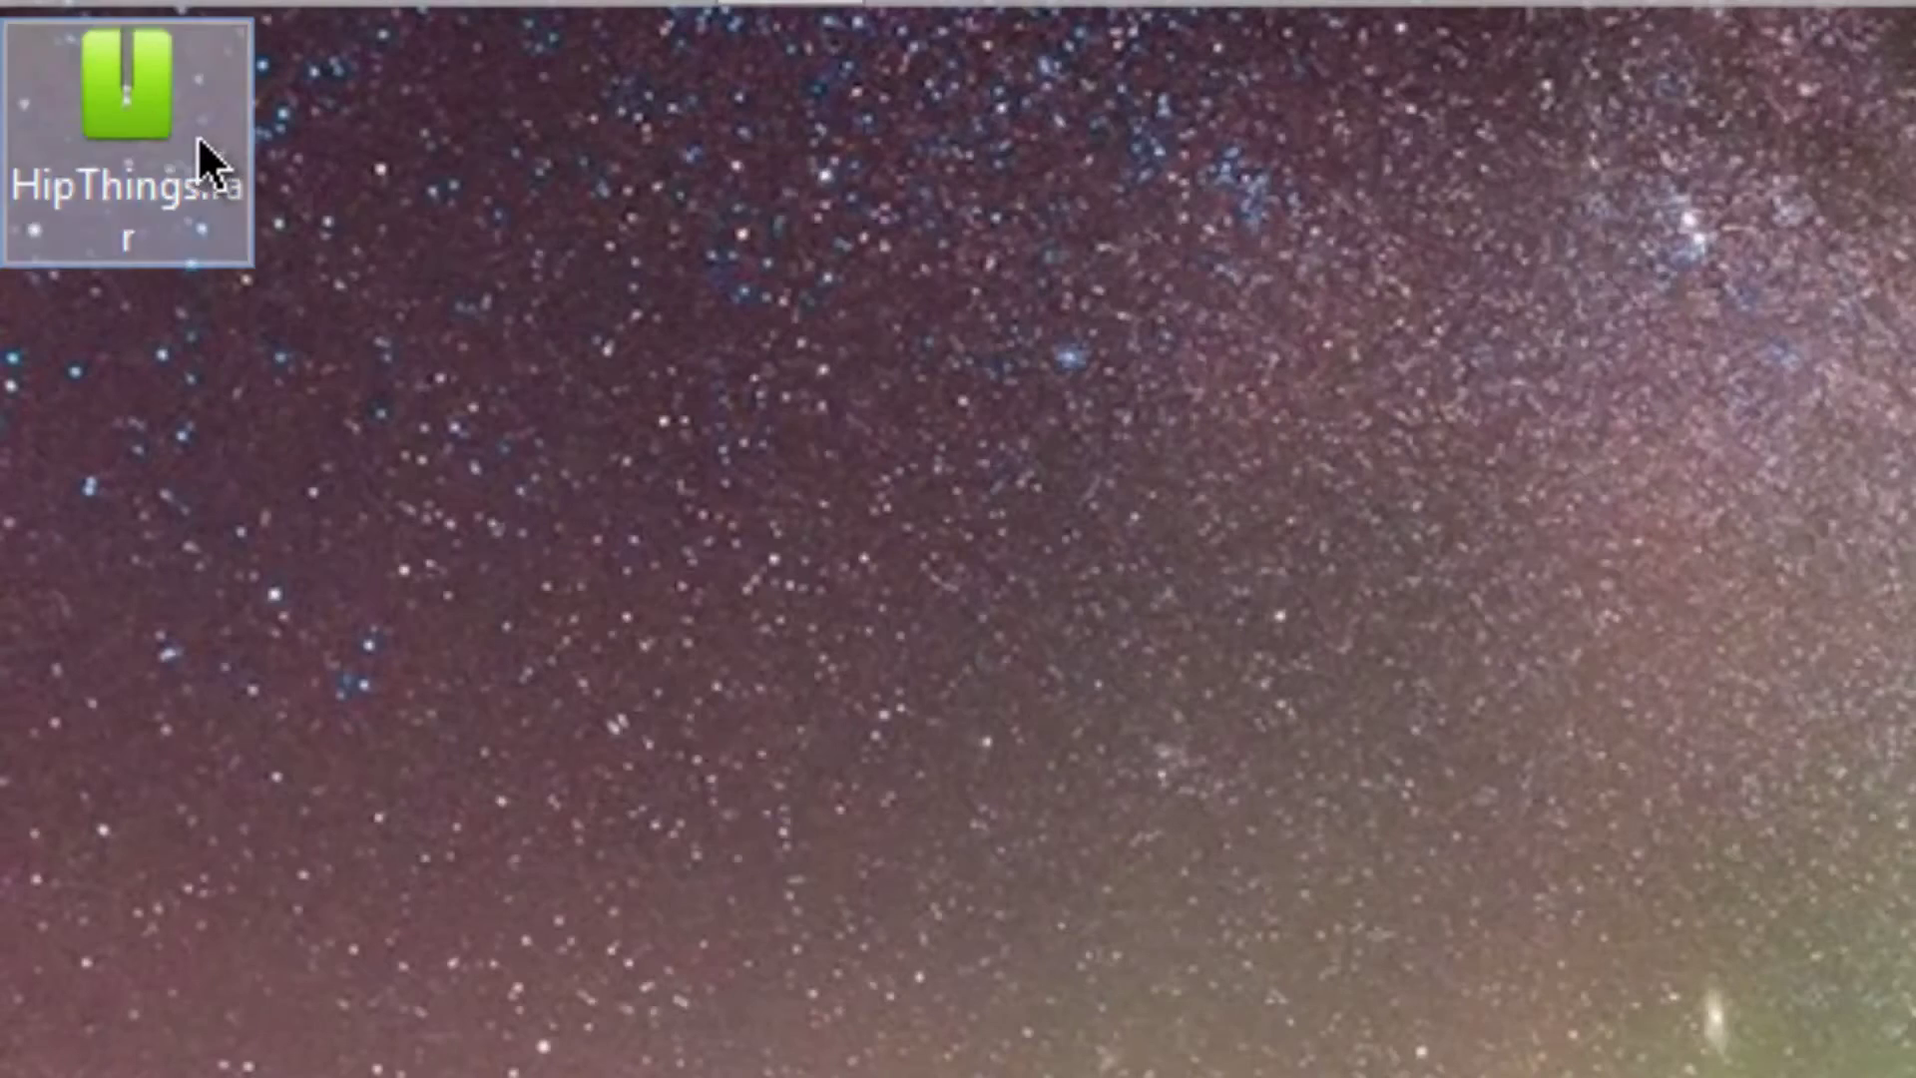
Step: Extract HipThings.rar to a HipThings folder, check its four images, and close the window
right_click(78, 57)
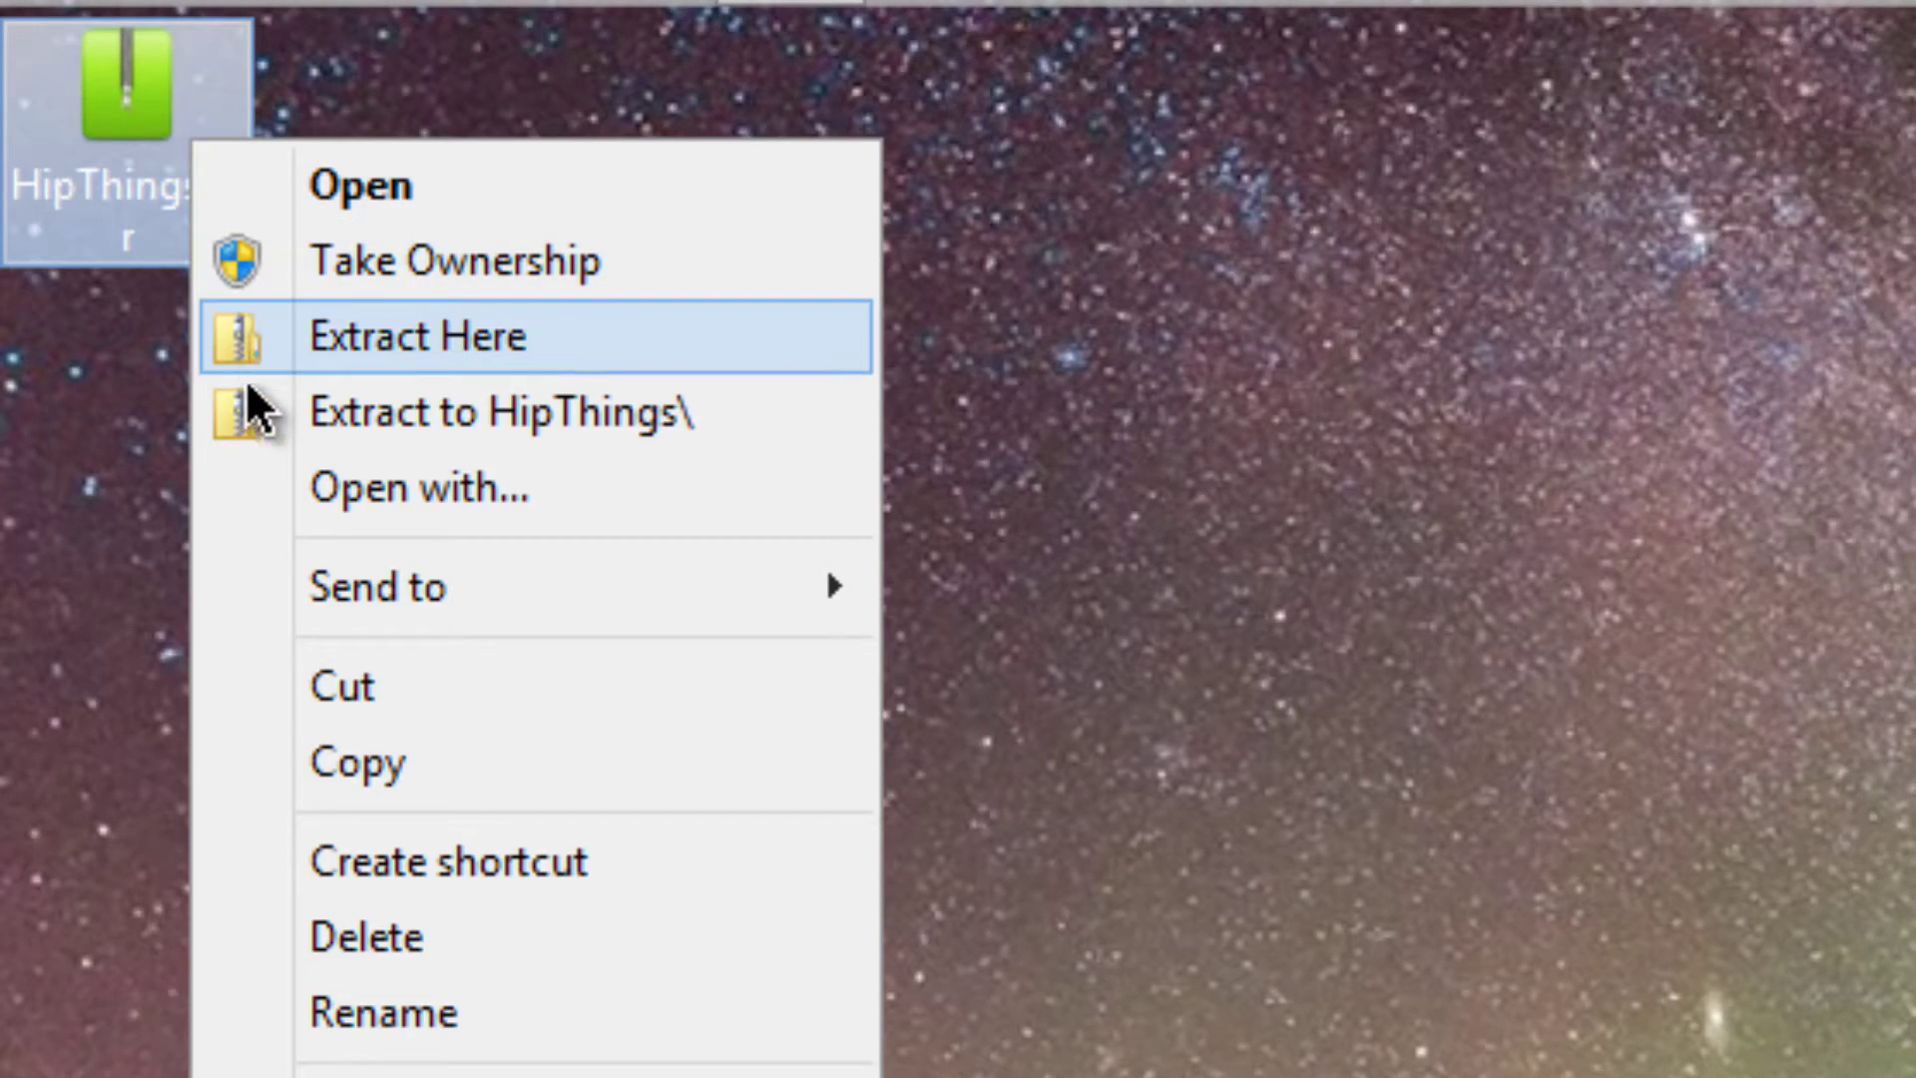
left_click(240, 407)
double_click(194, 407)
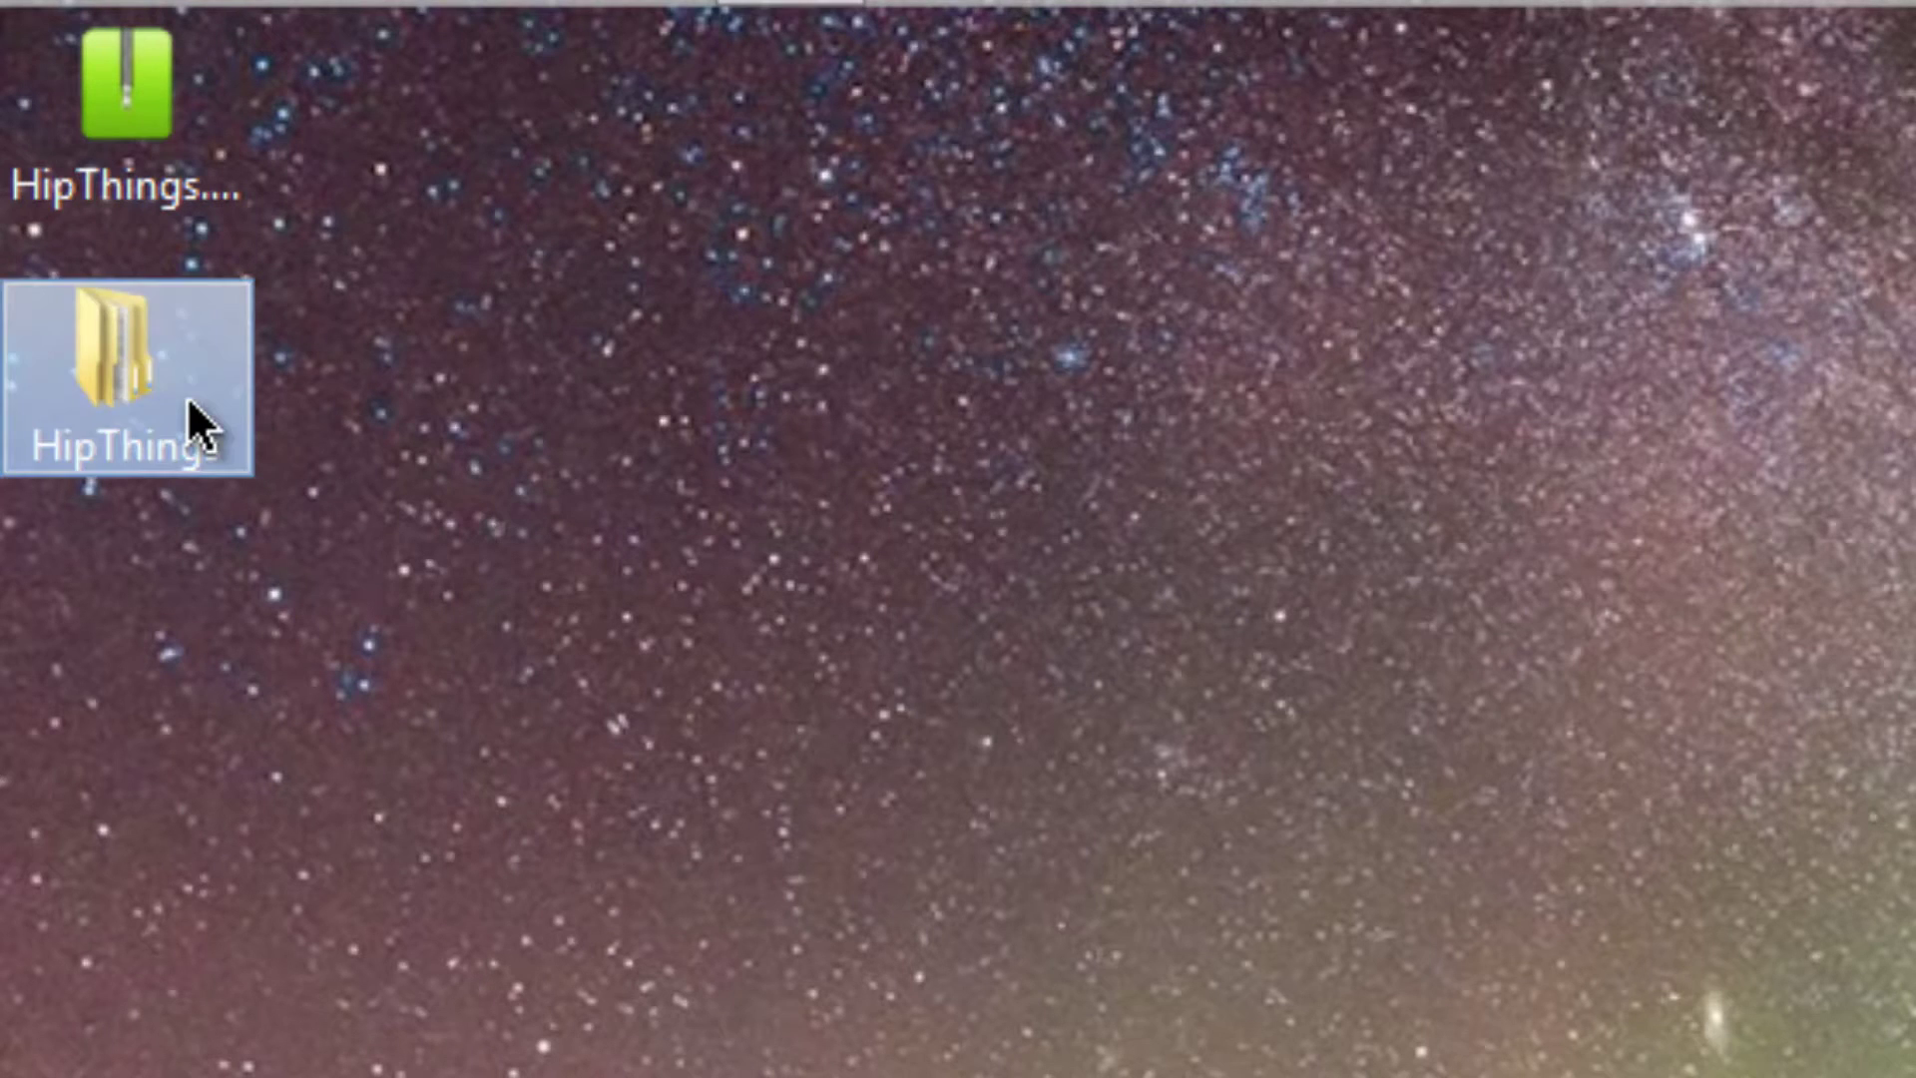
double_click(593, 329)
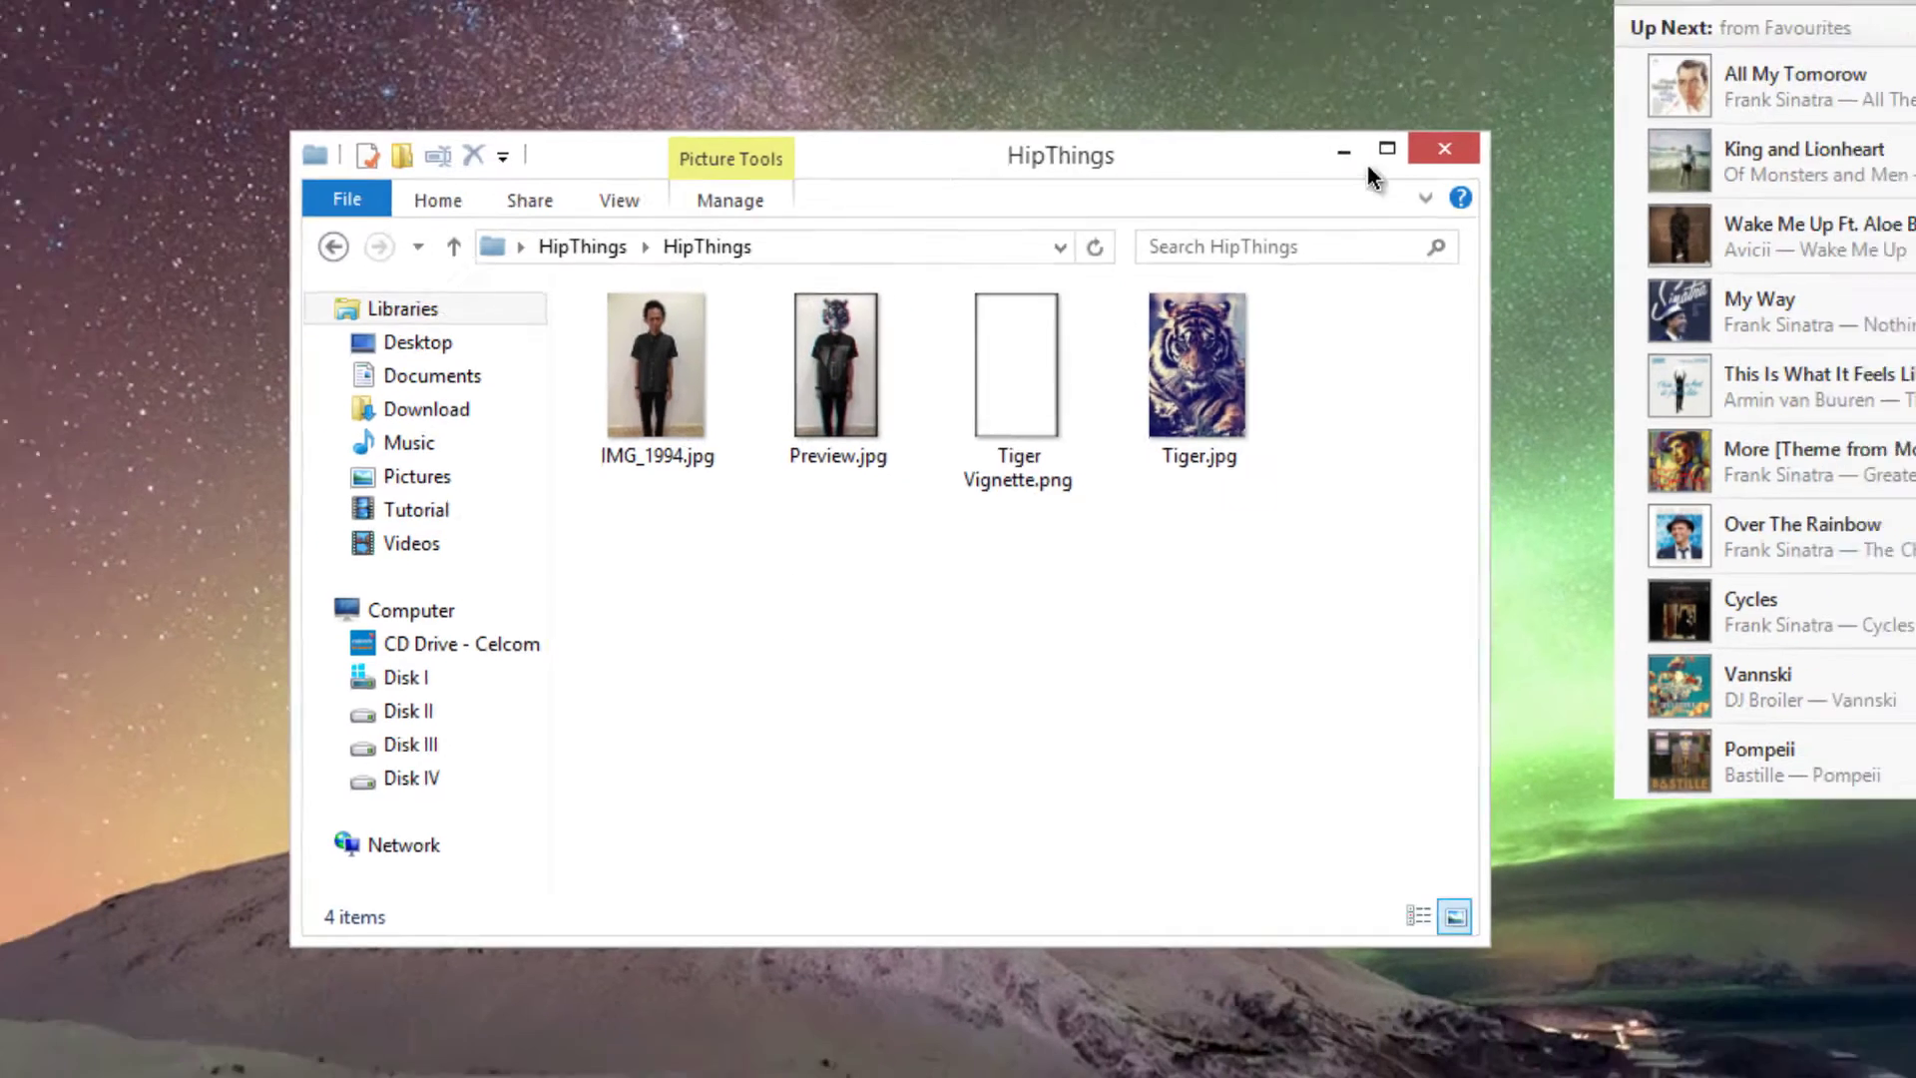
left_click(1442, 80)
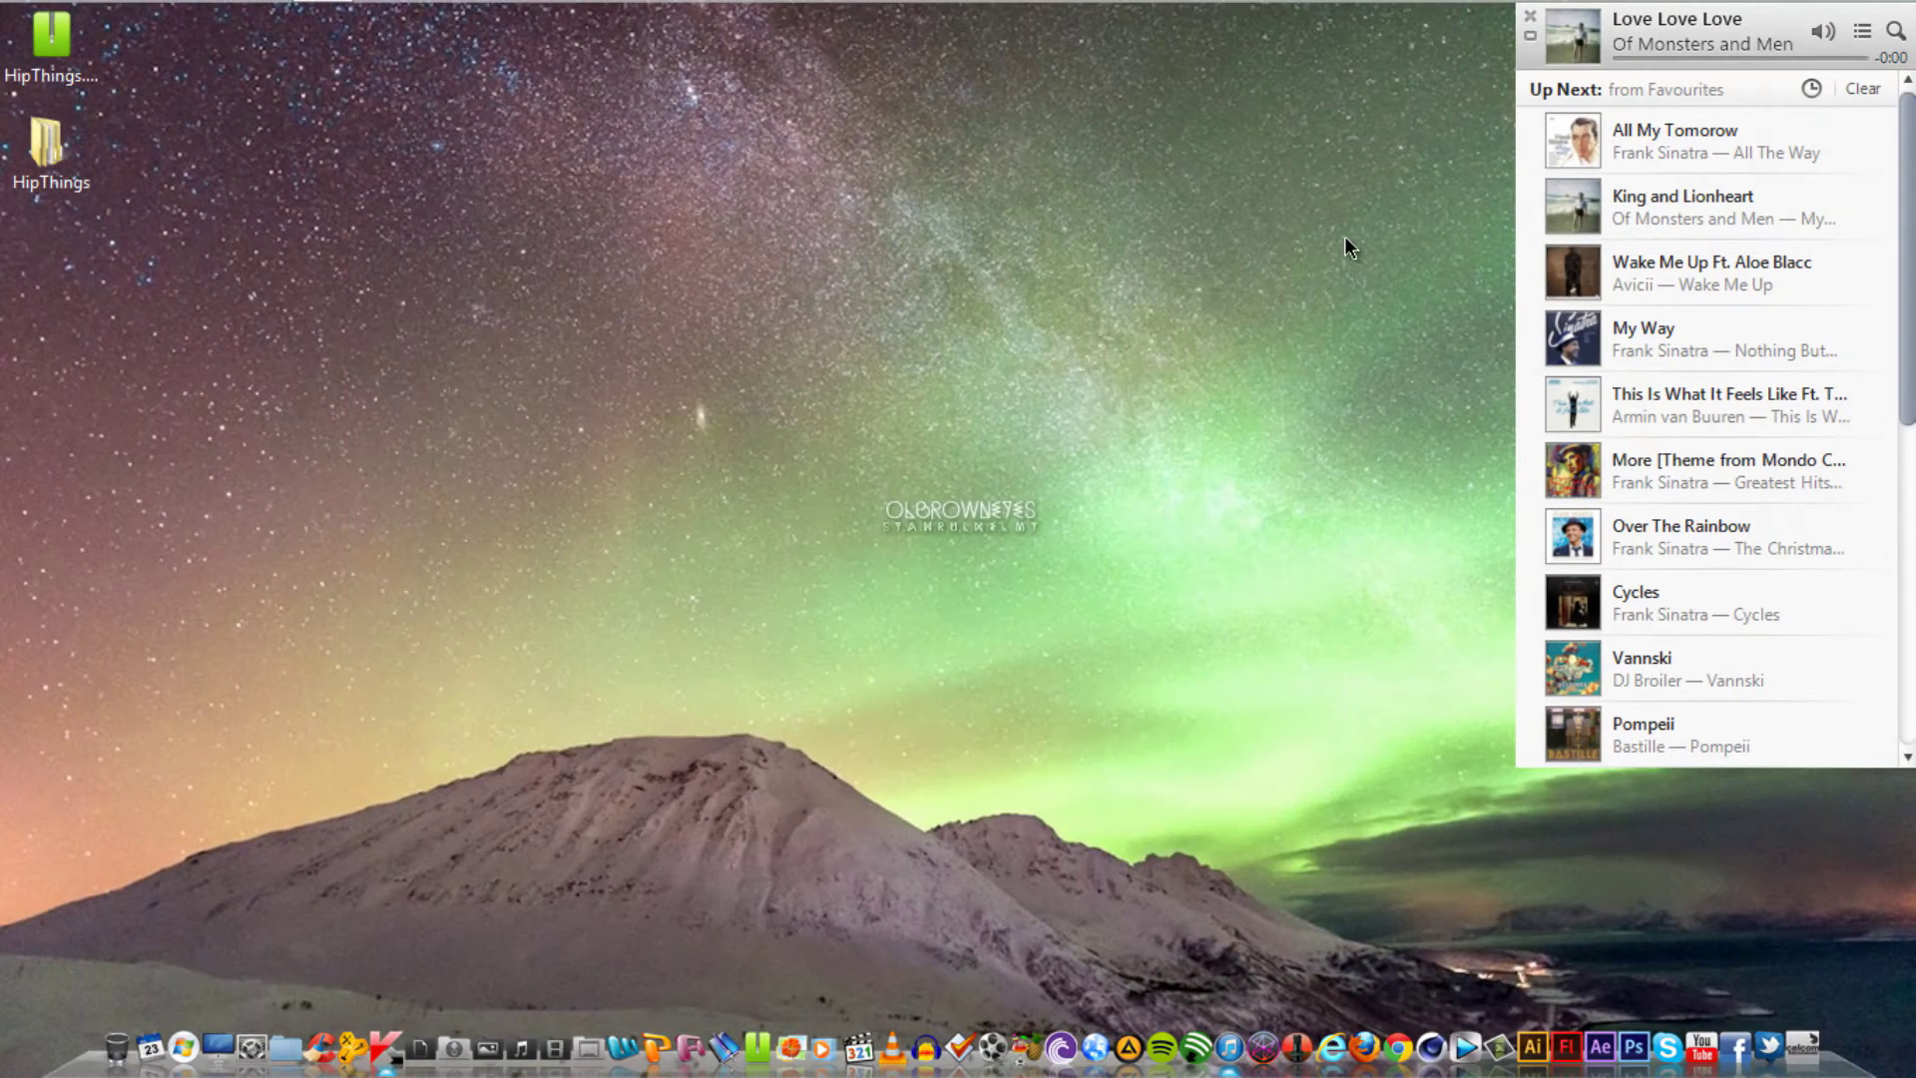
Step: Launch Photoshop and open Tiger.jpg from Desktop > HipThings in a maximized window
left_click(1634, 1043)
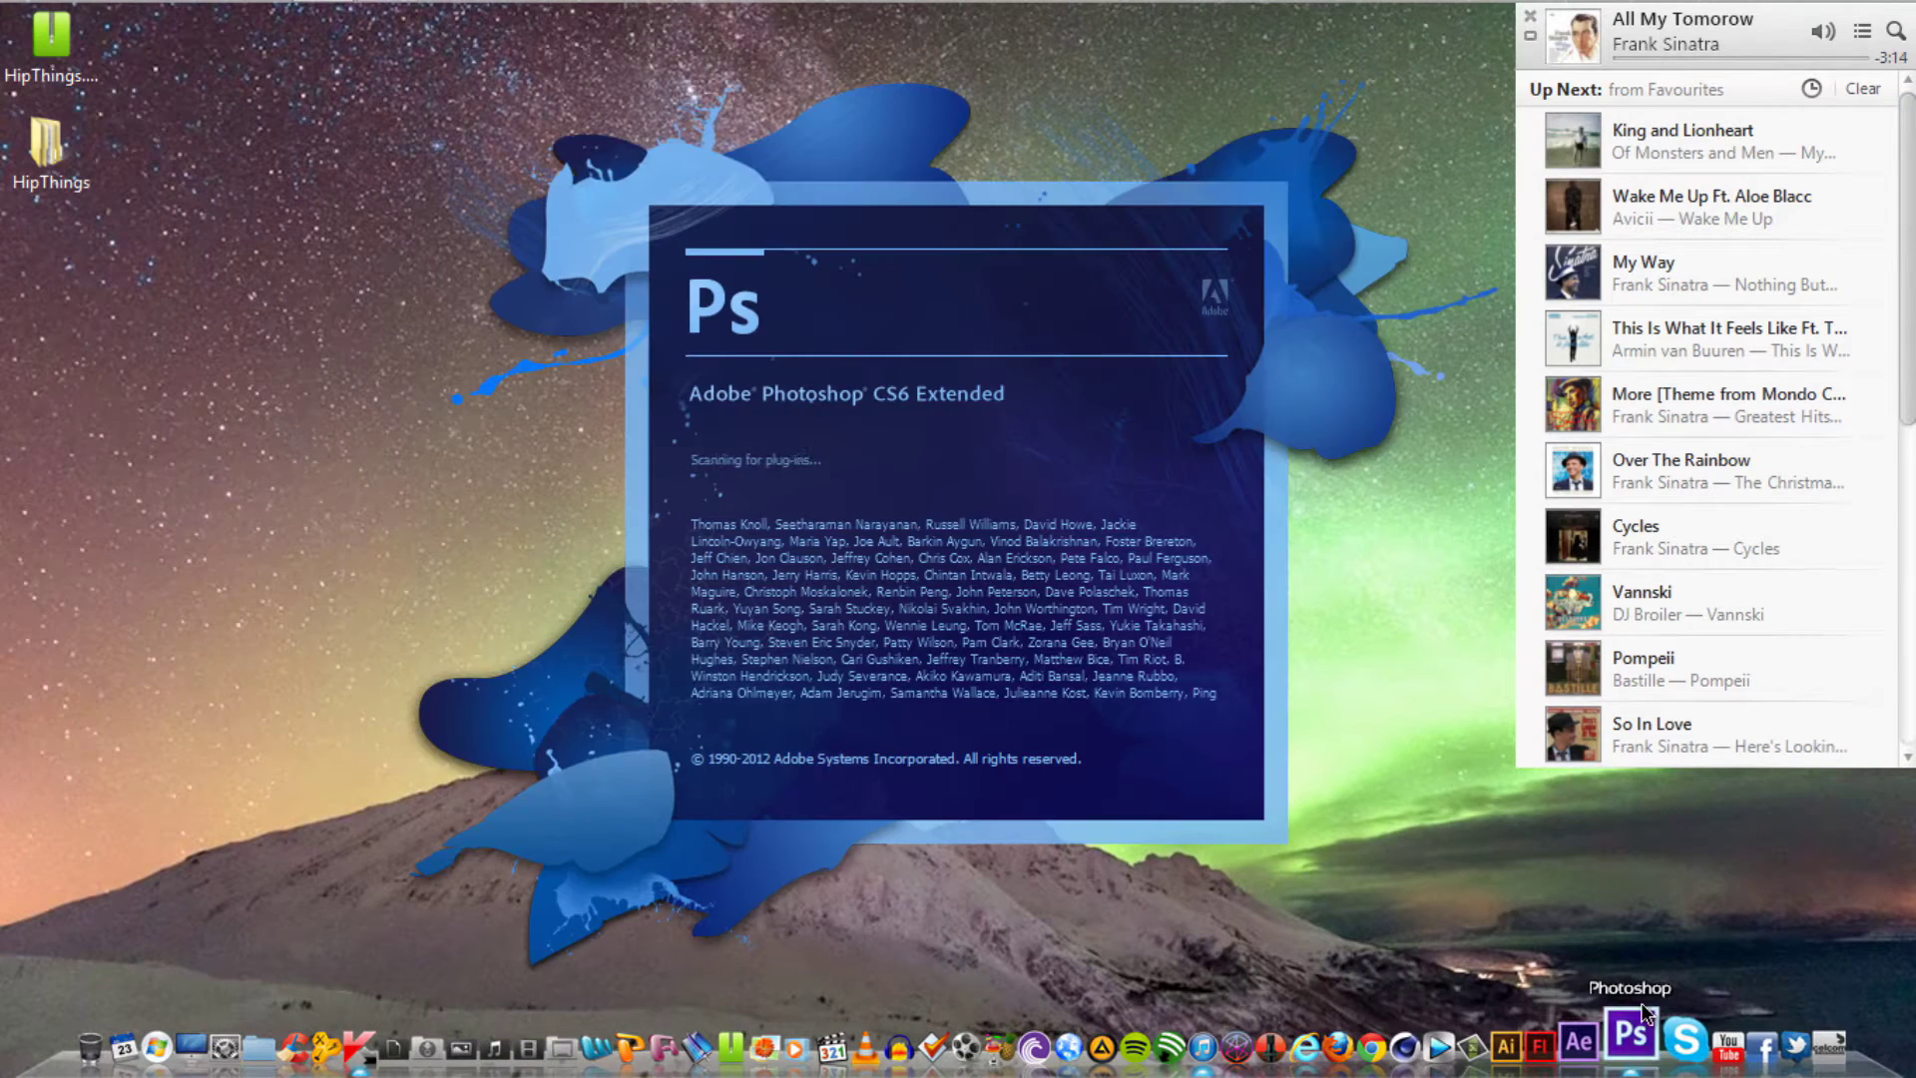
left_click(1862, 31)
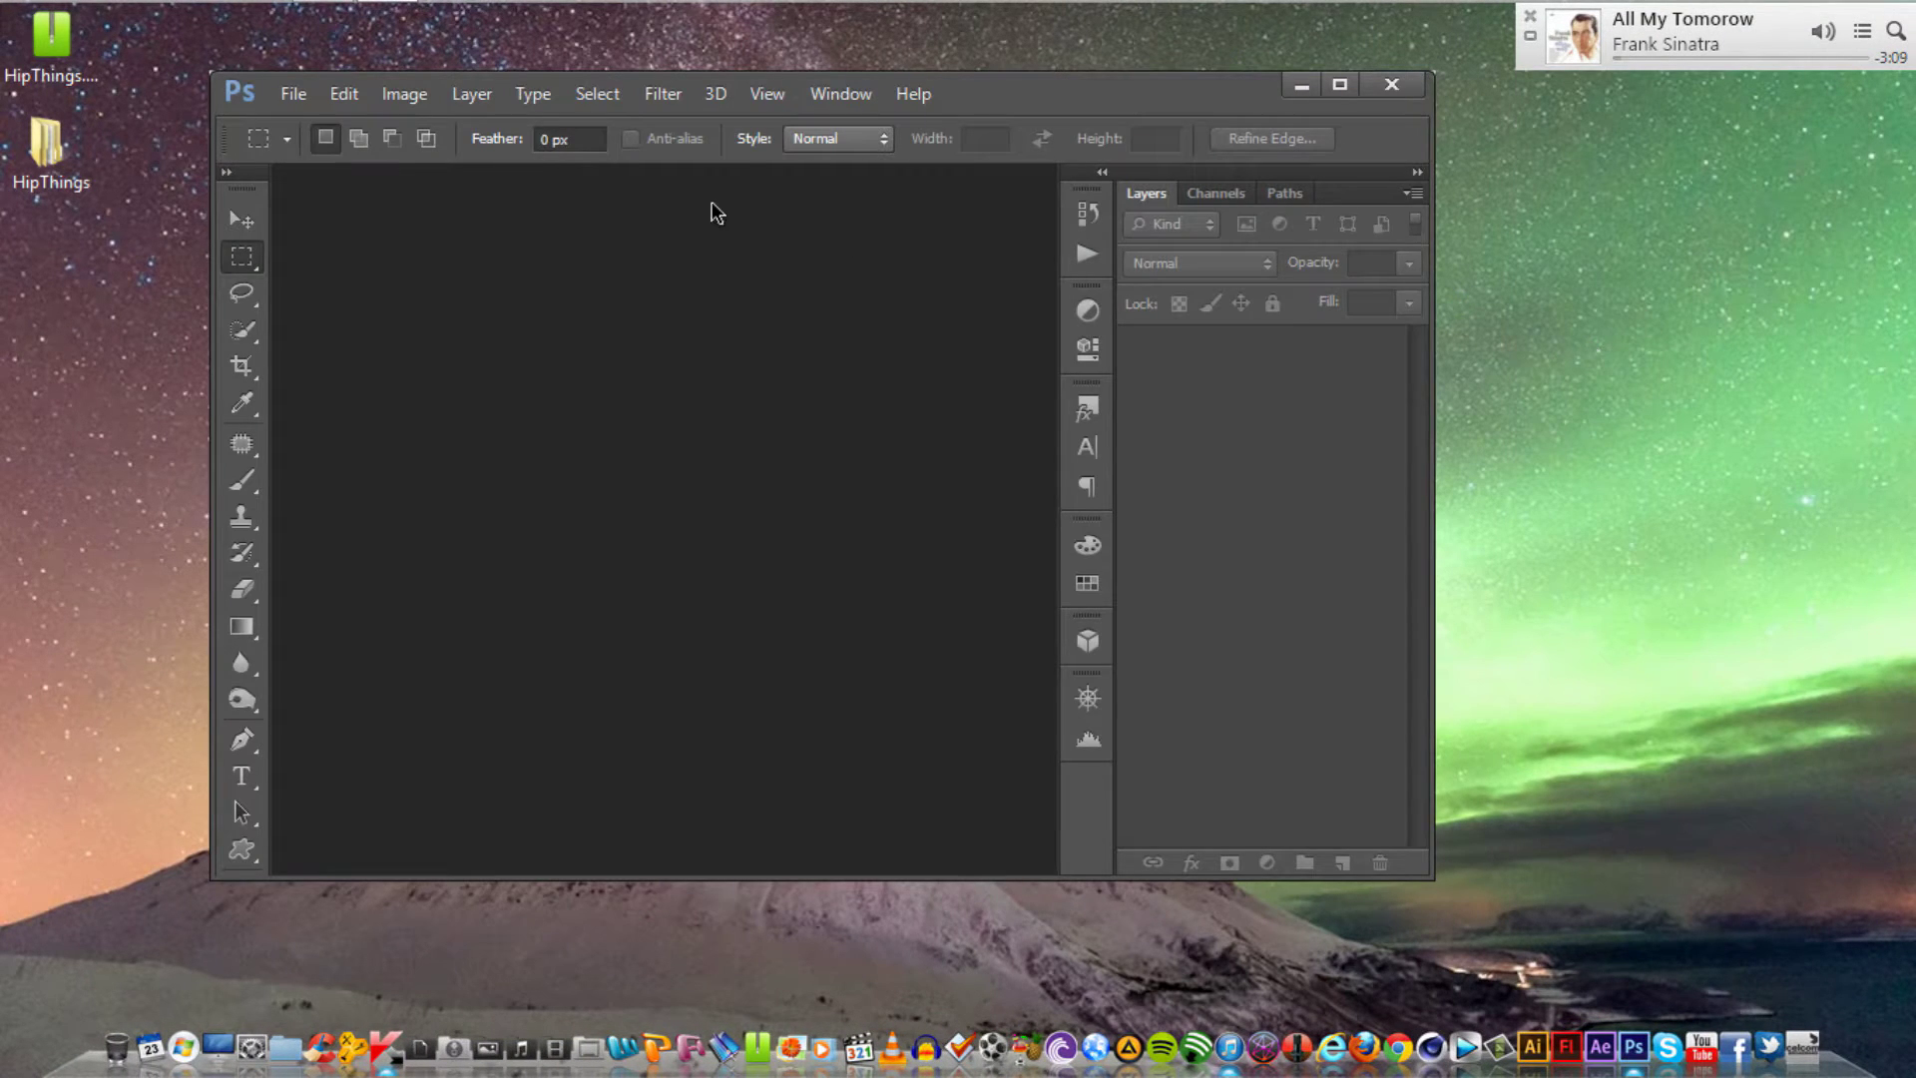
left_click(293, 93)
left_click(305, 149)
left_click(494, 264)
double_click(675, 410)
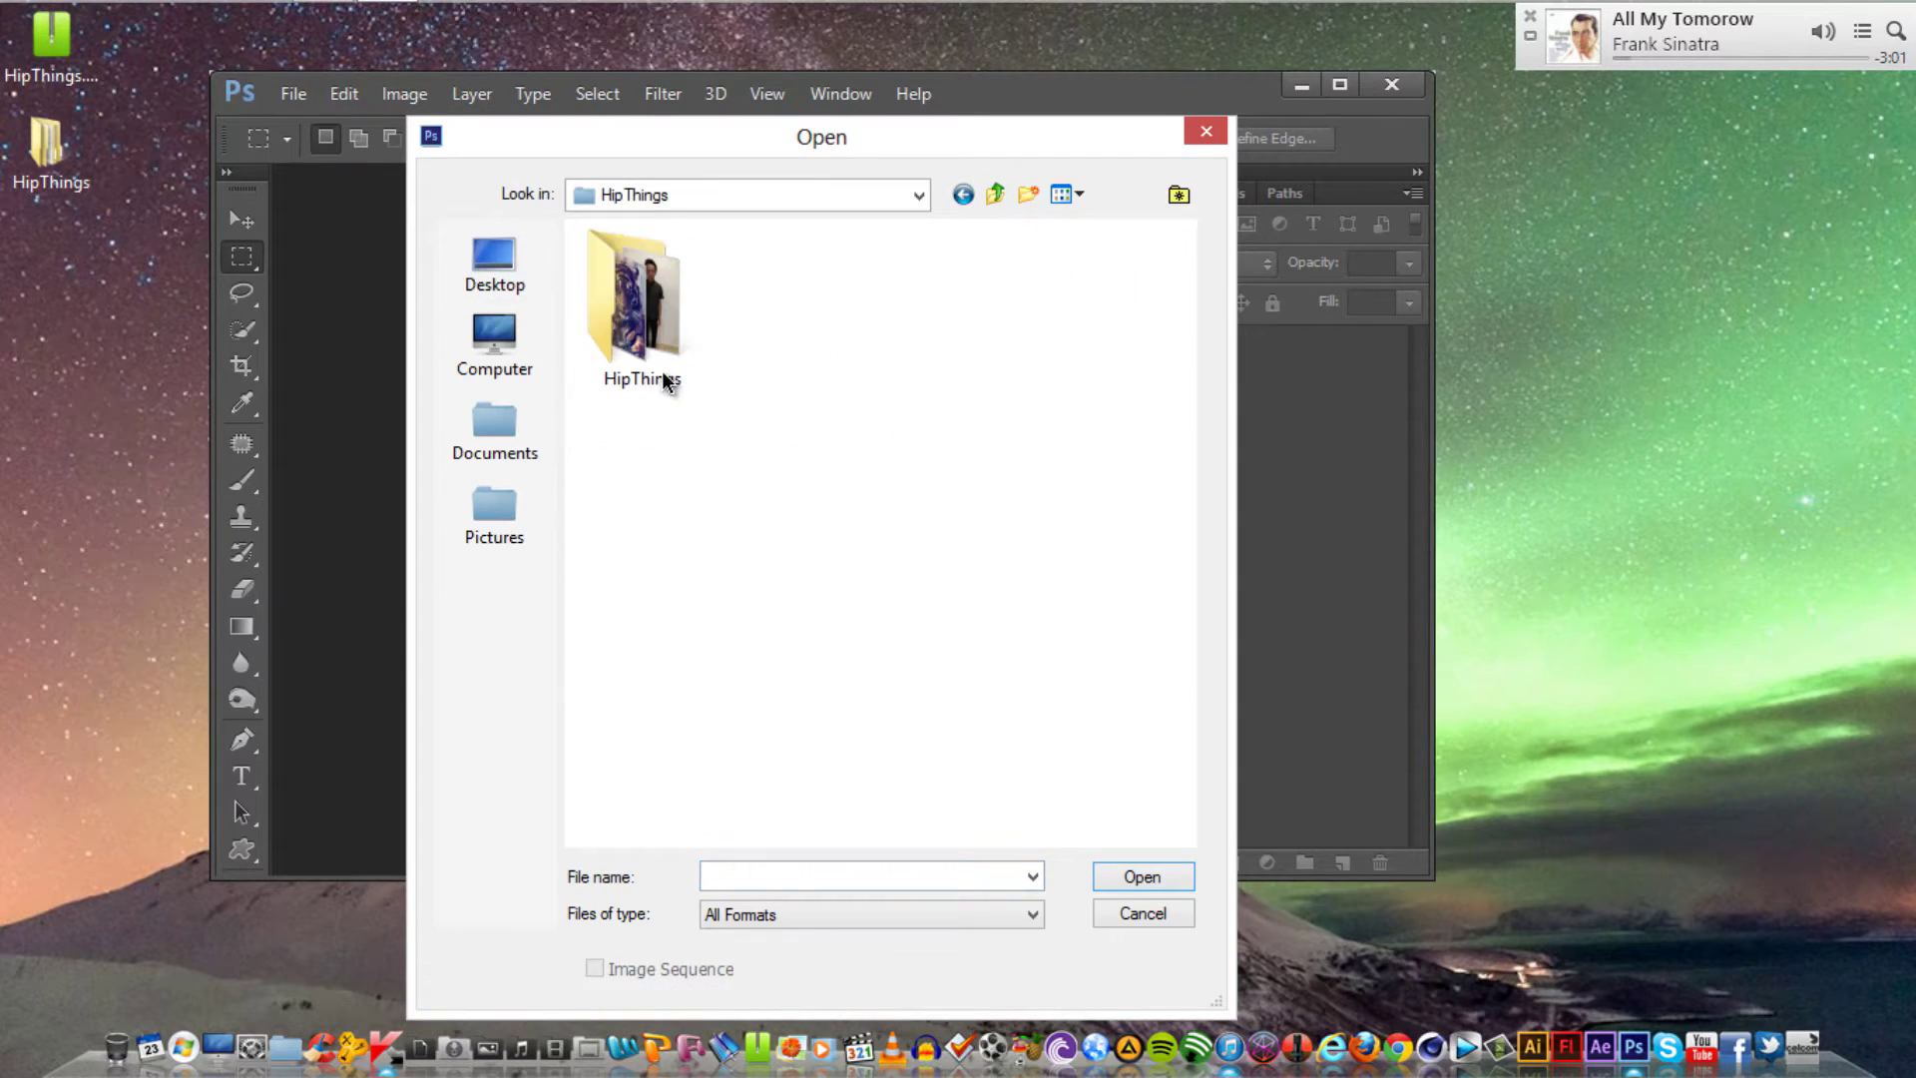
left_click(1084, 309)
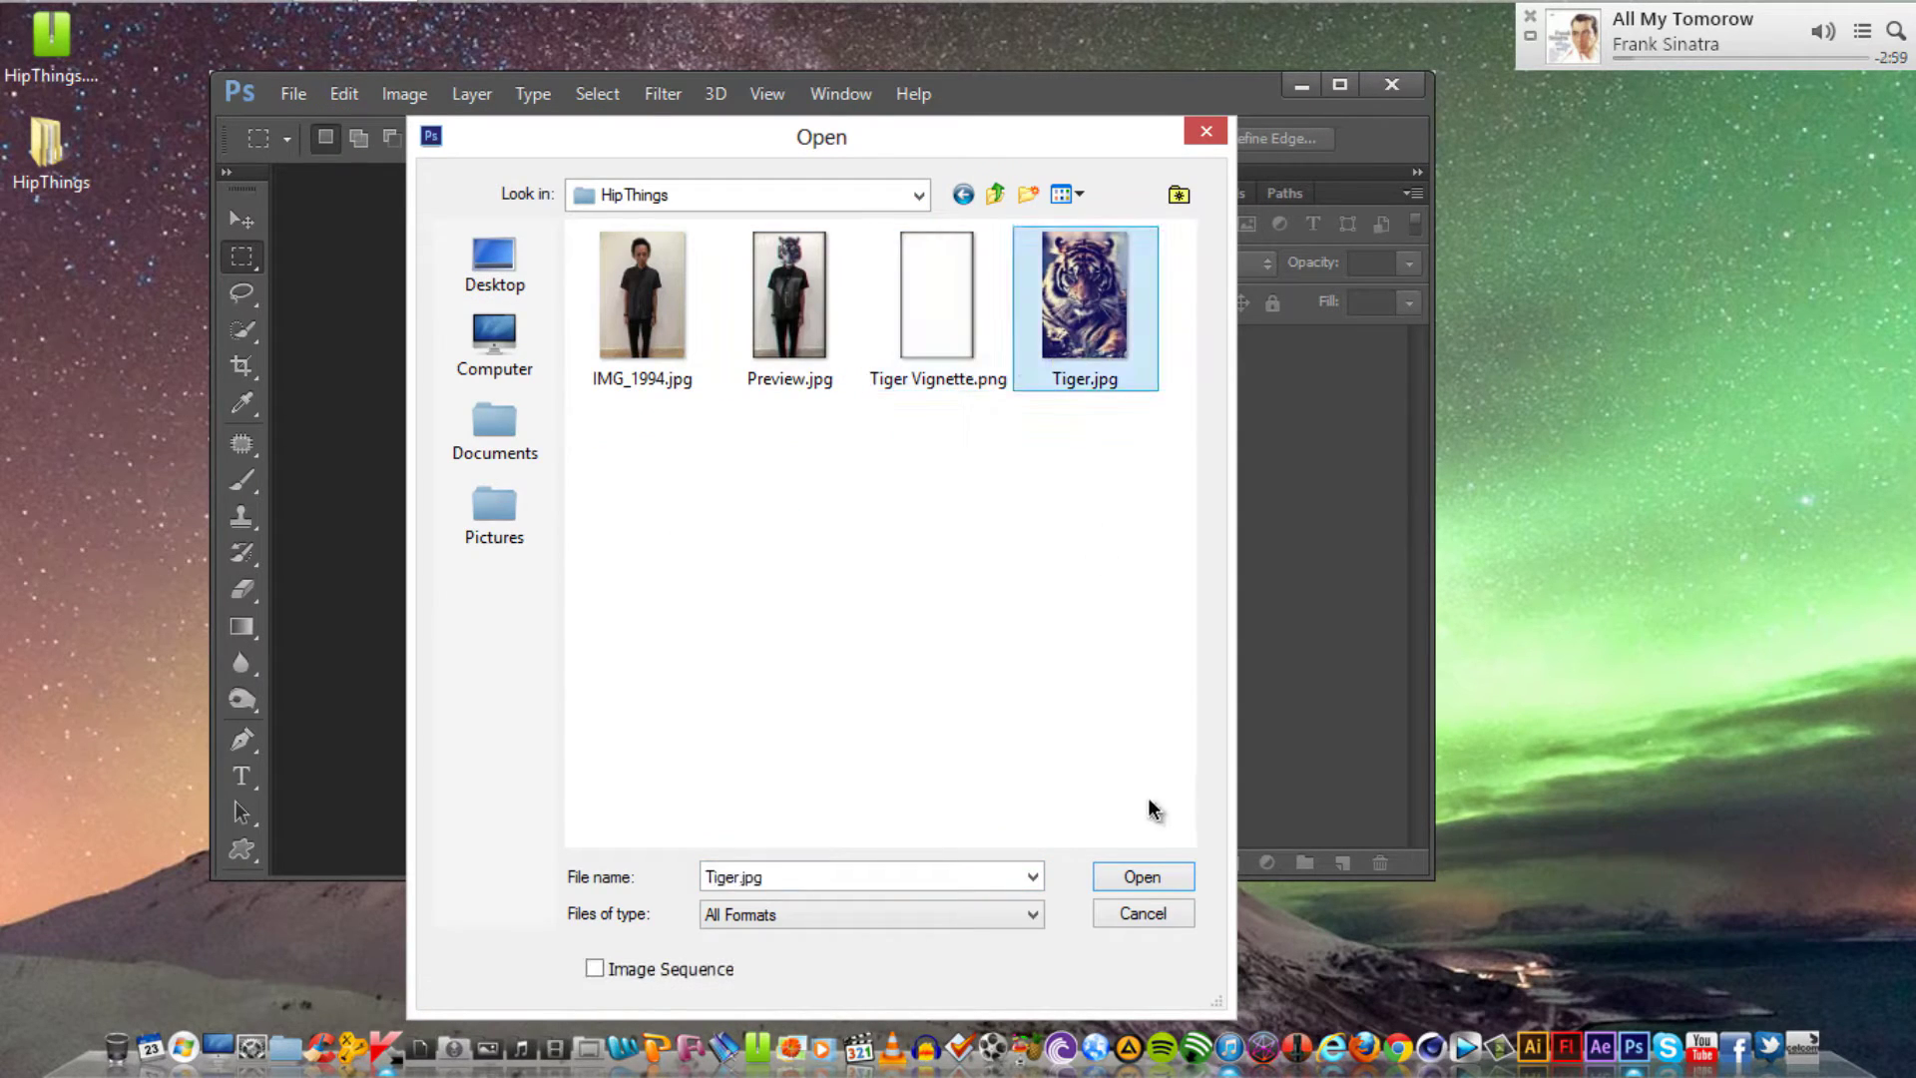
left_click(1143, 874)
key("super+Up")
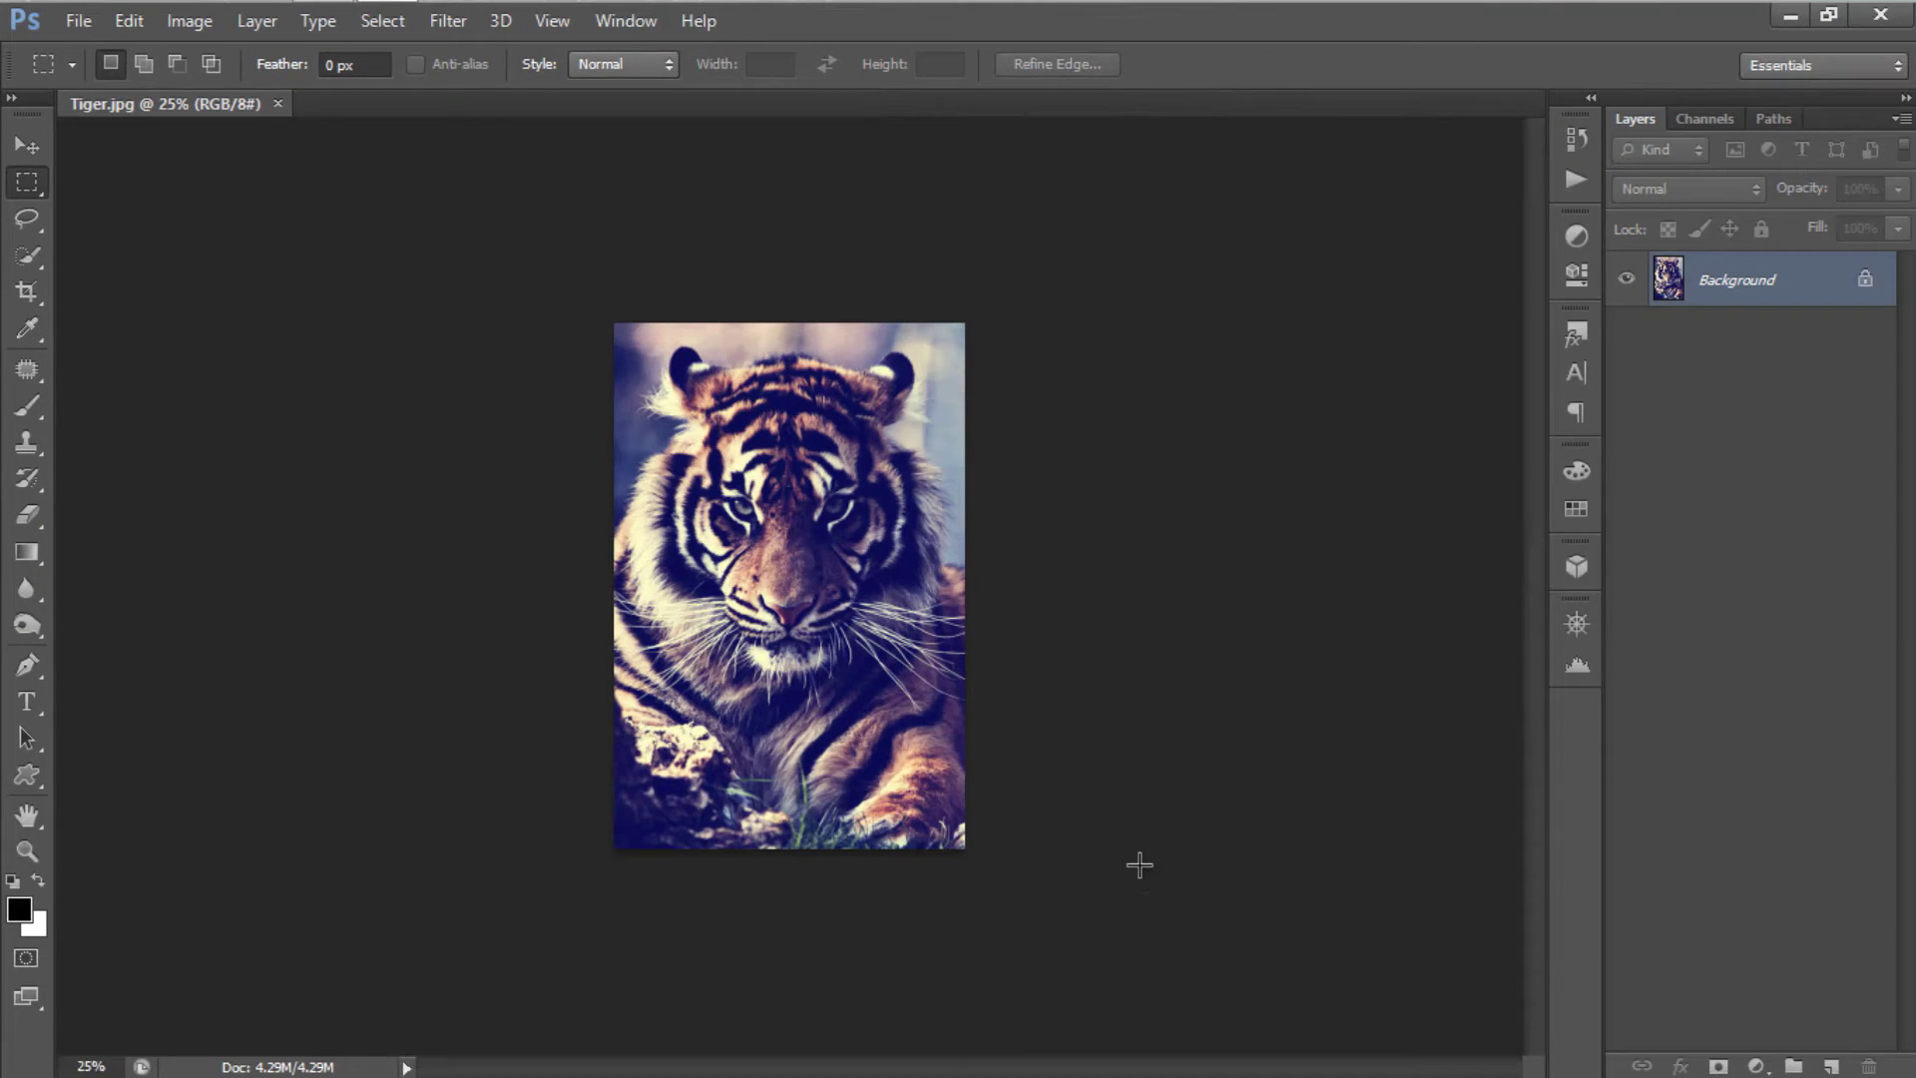
Step: Unlock the tiger photo's Background as Layer 0 and add a Reveal All layer mask
key("ctrl+0")
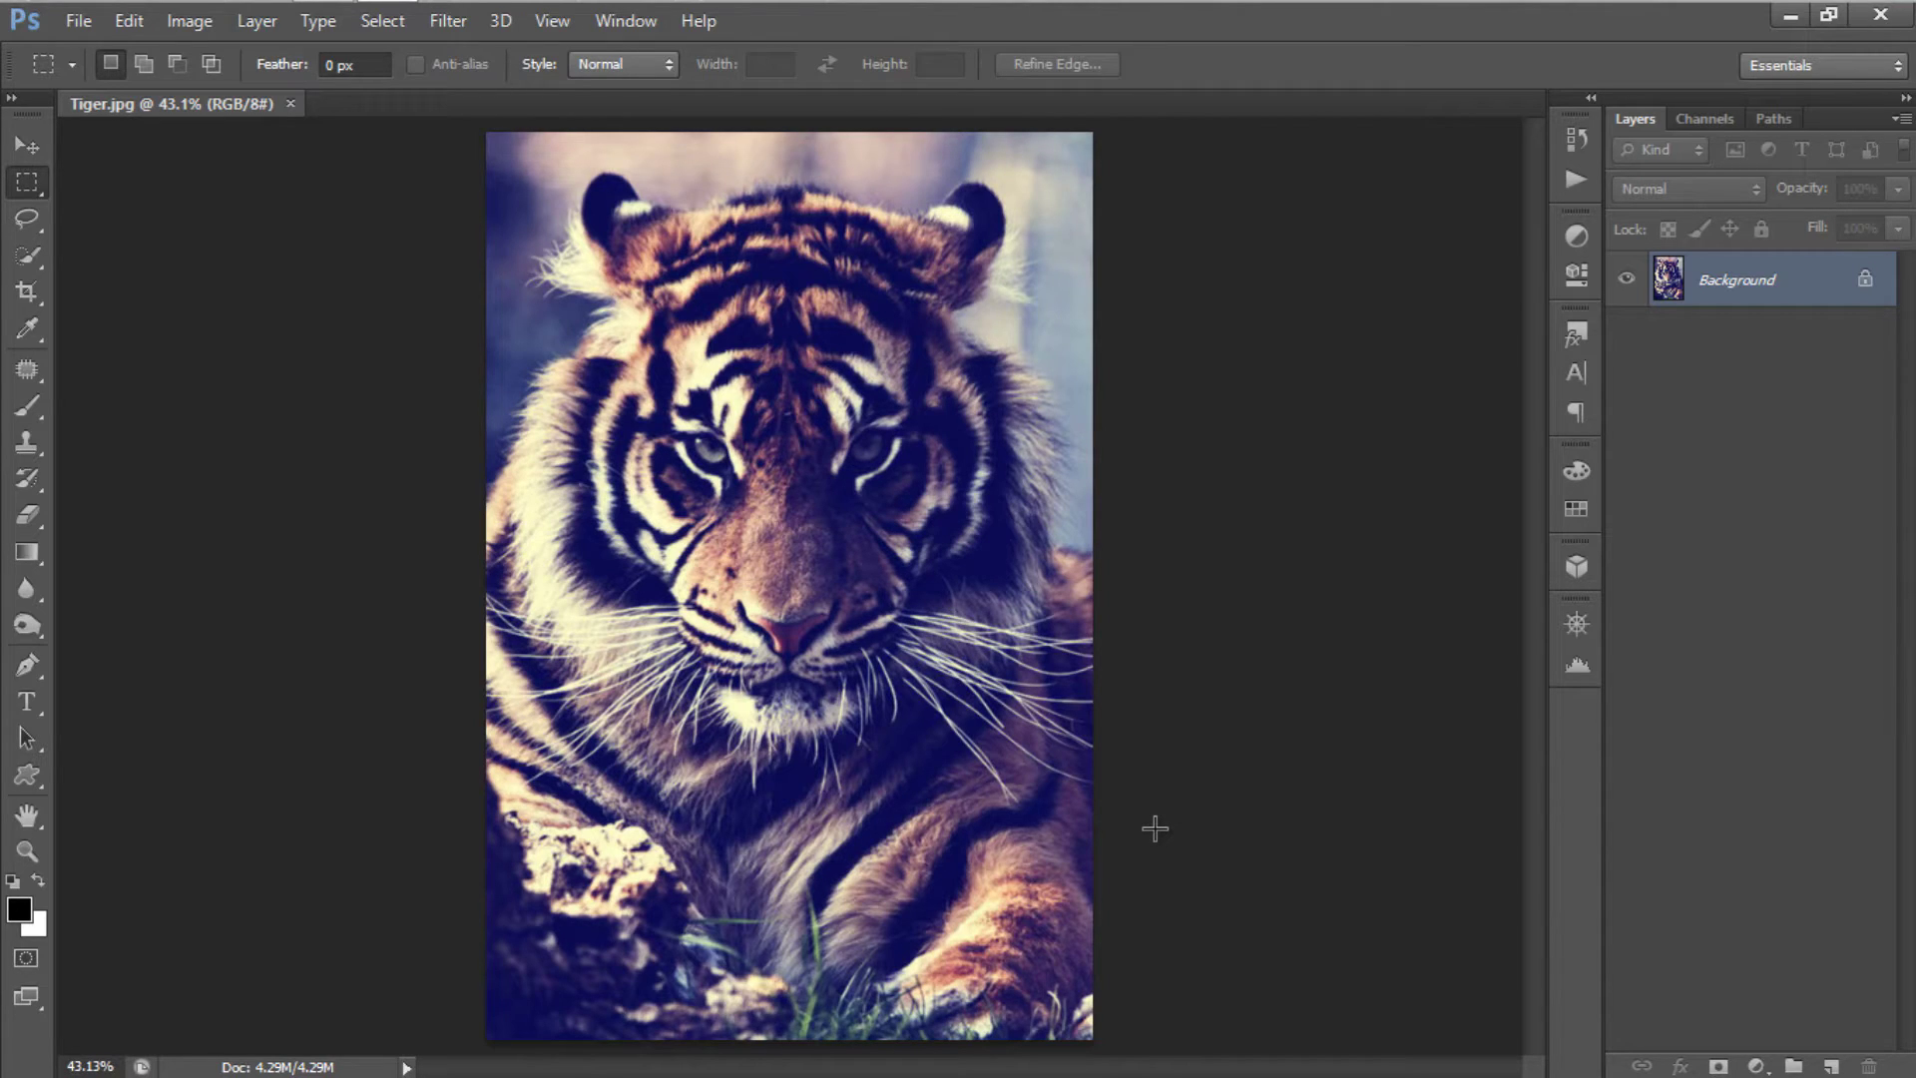
double_click(1862, 290)
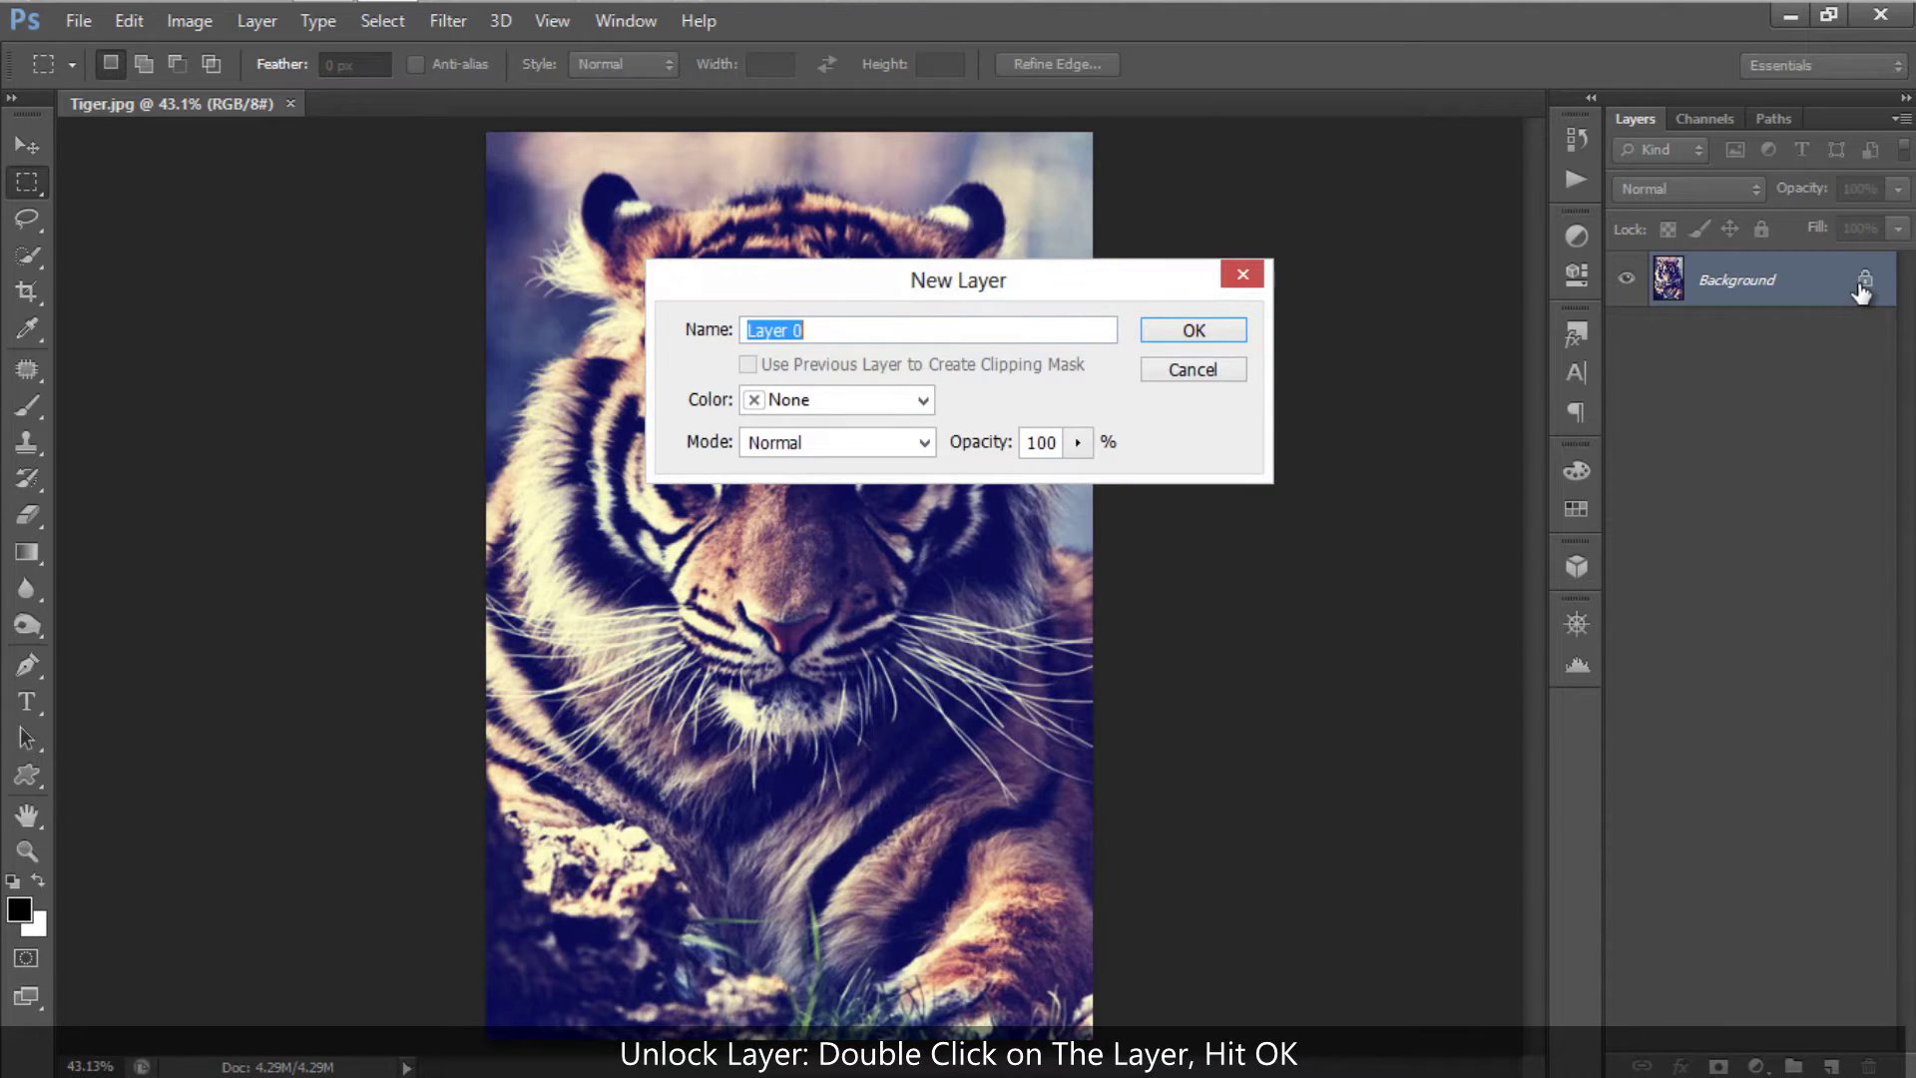
left_click(1234, 330)
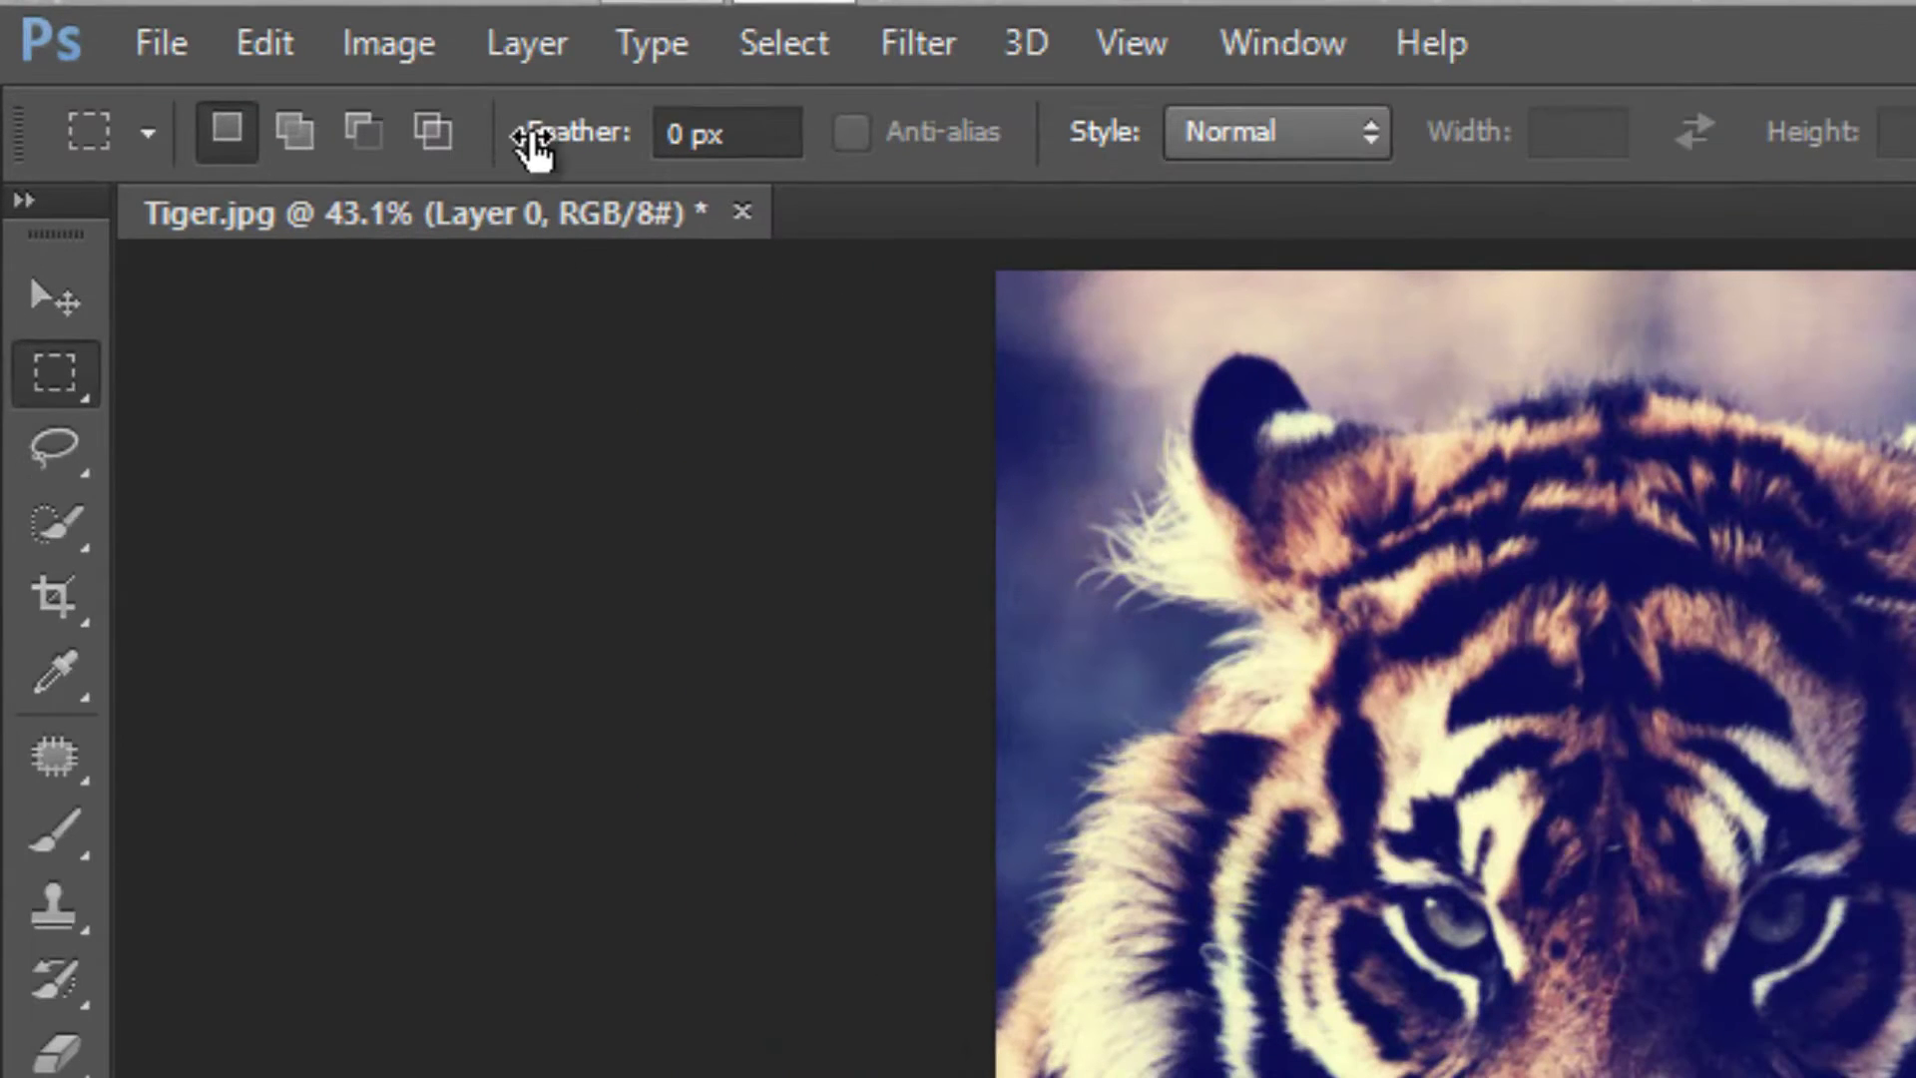
left_click(257, 21)
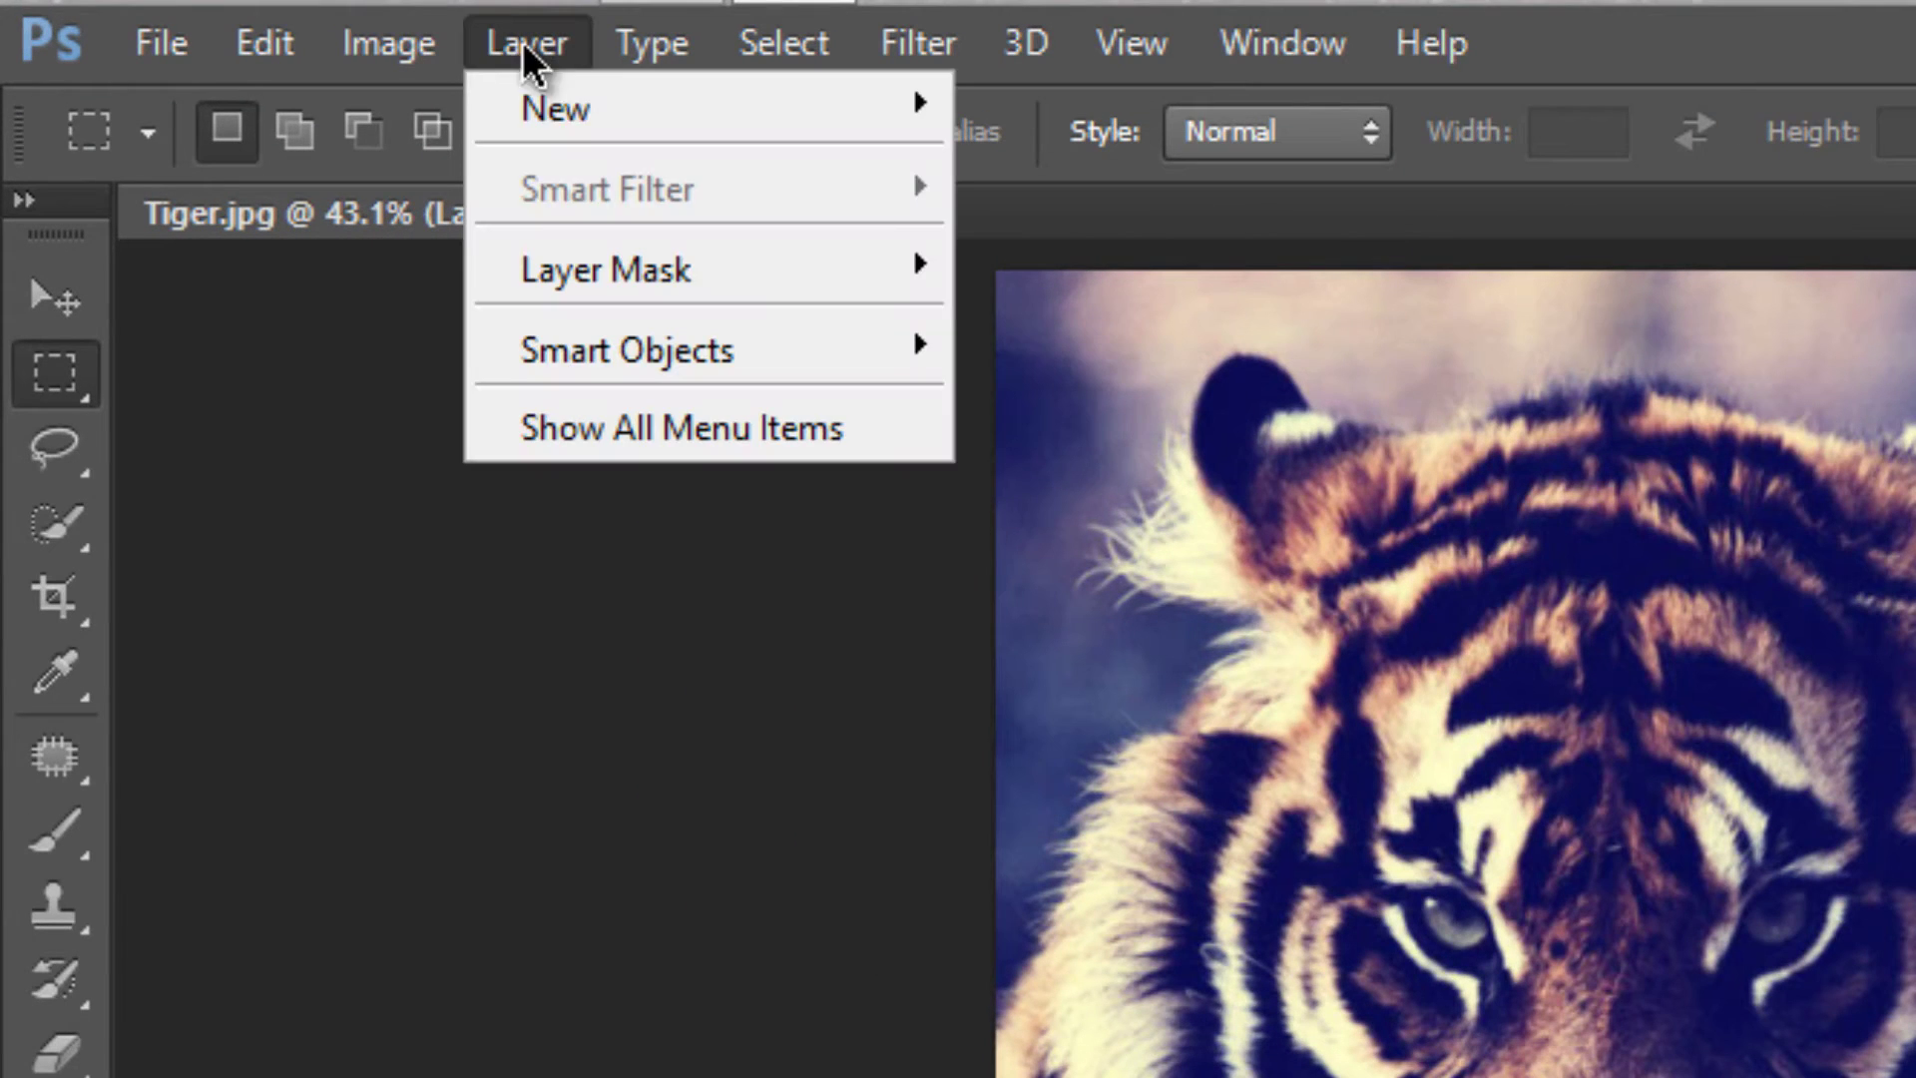
mouse_move(782, 249)
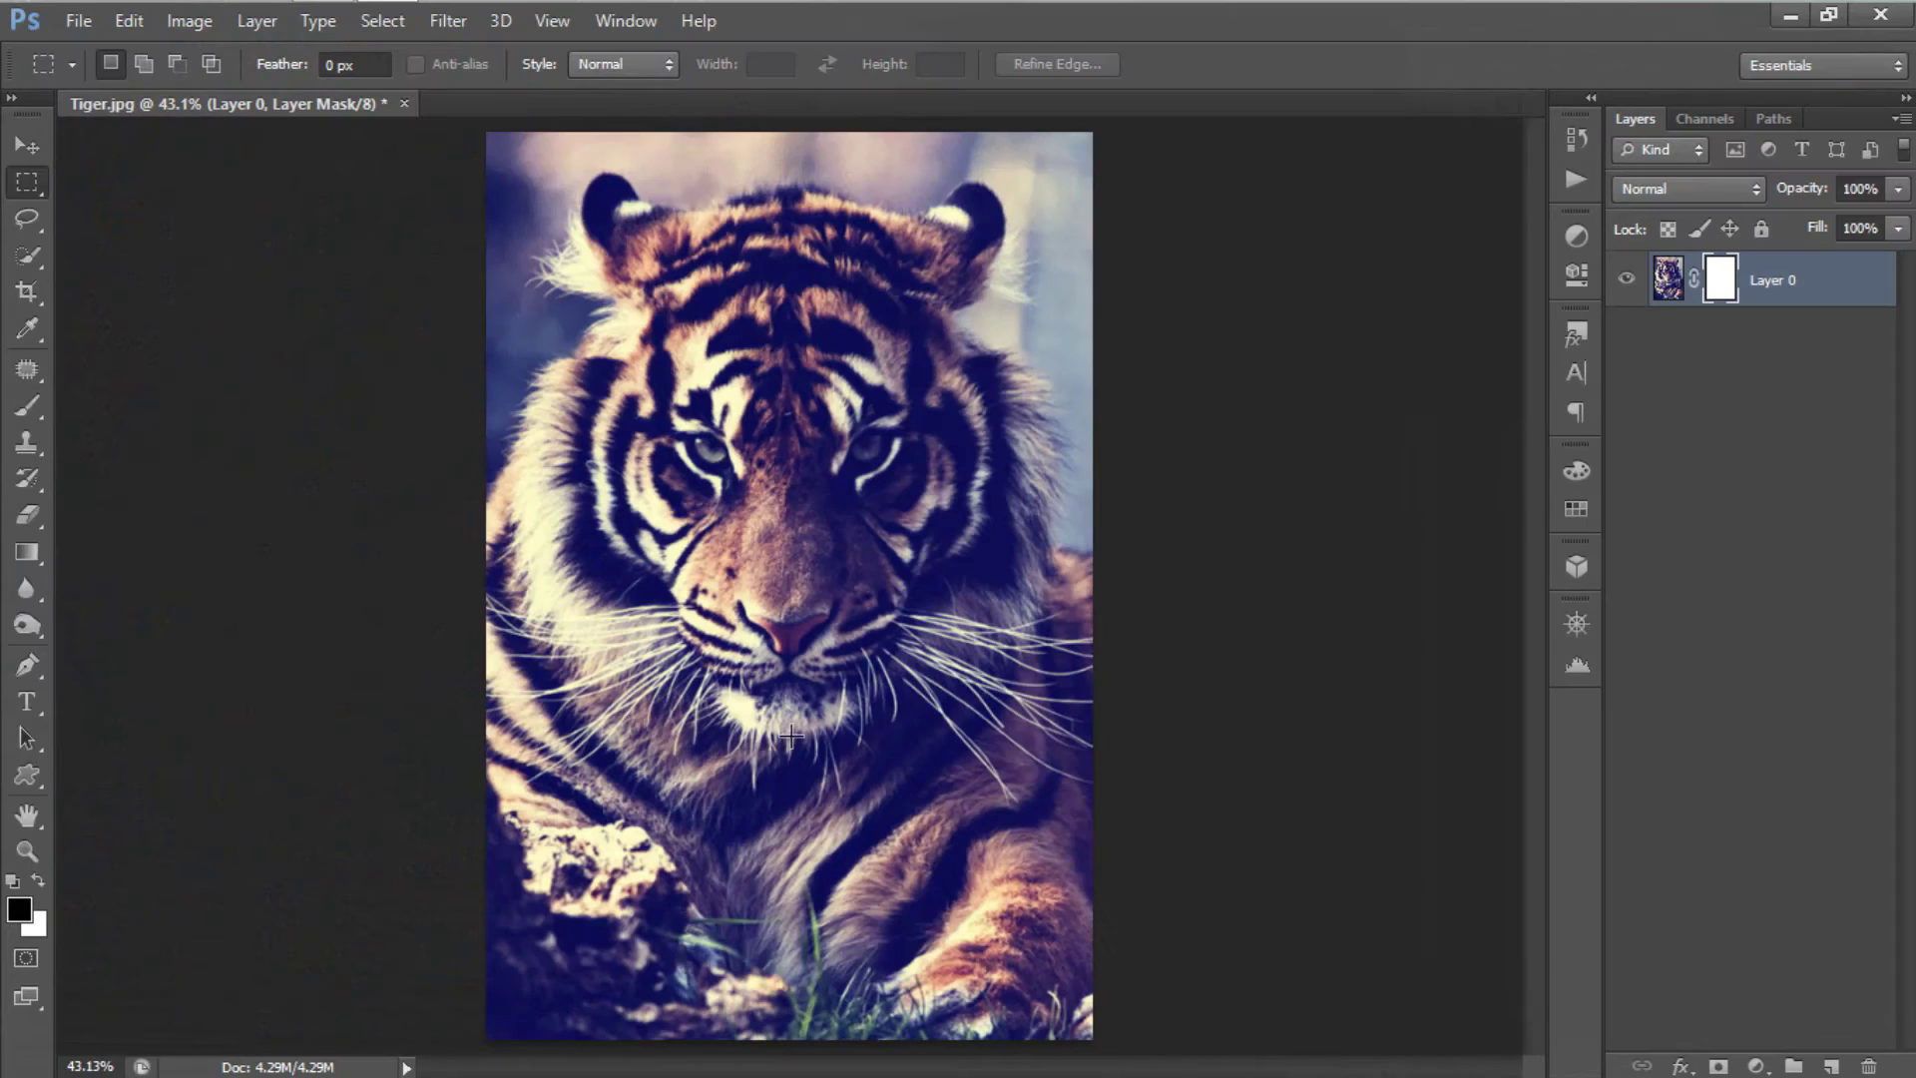
Step: Set up a black 90 px brush with about 20% hardness
left_click(29, 407)
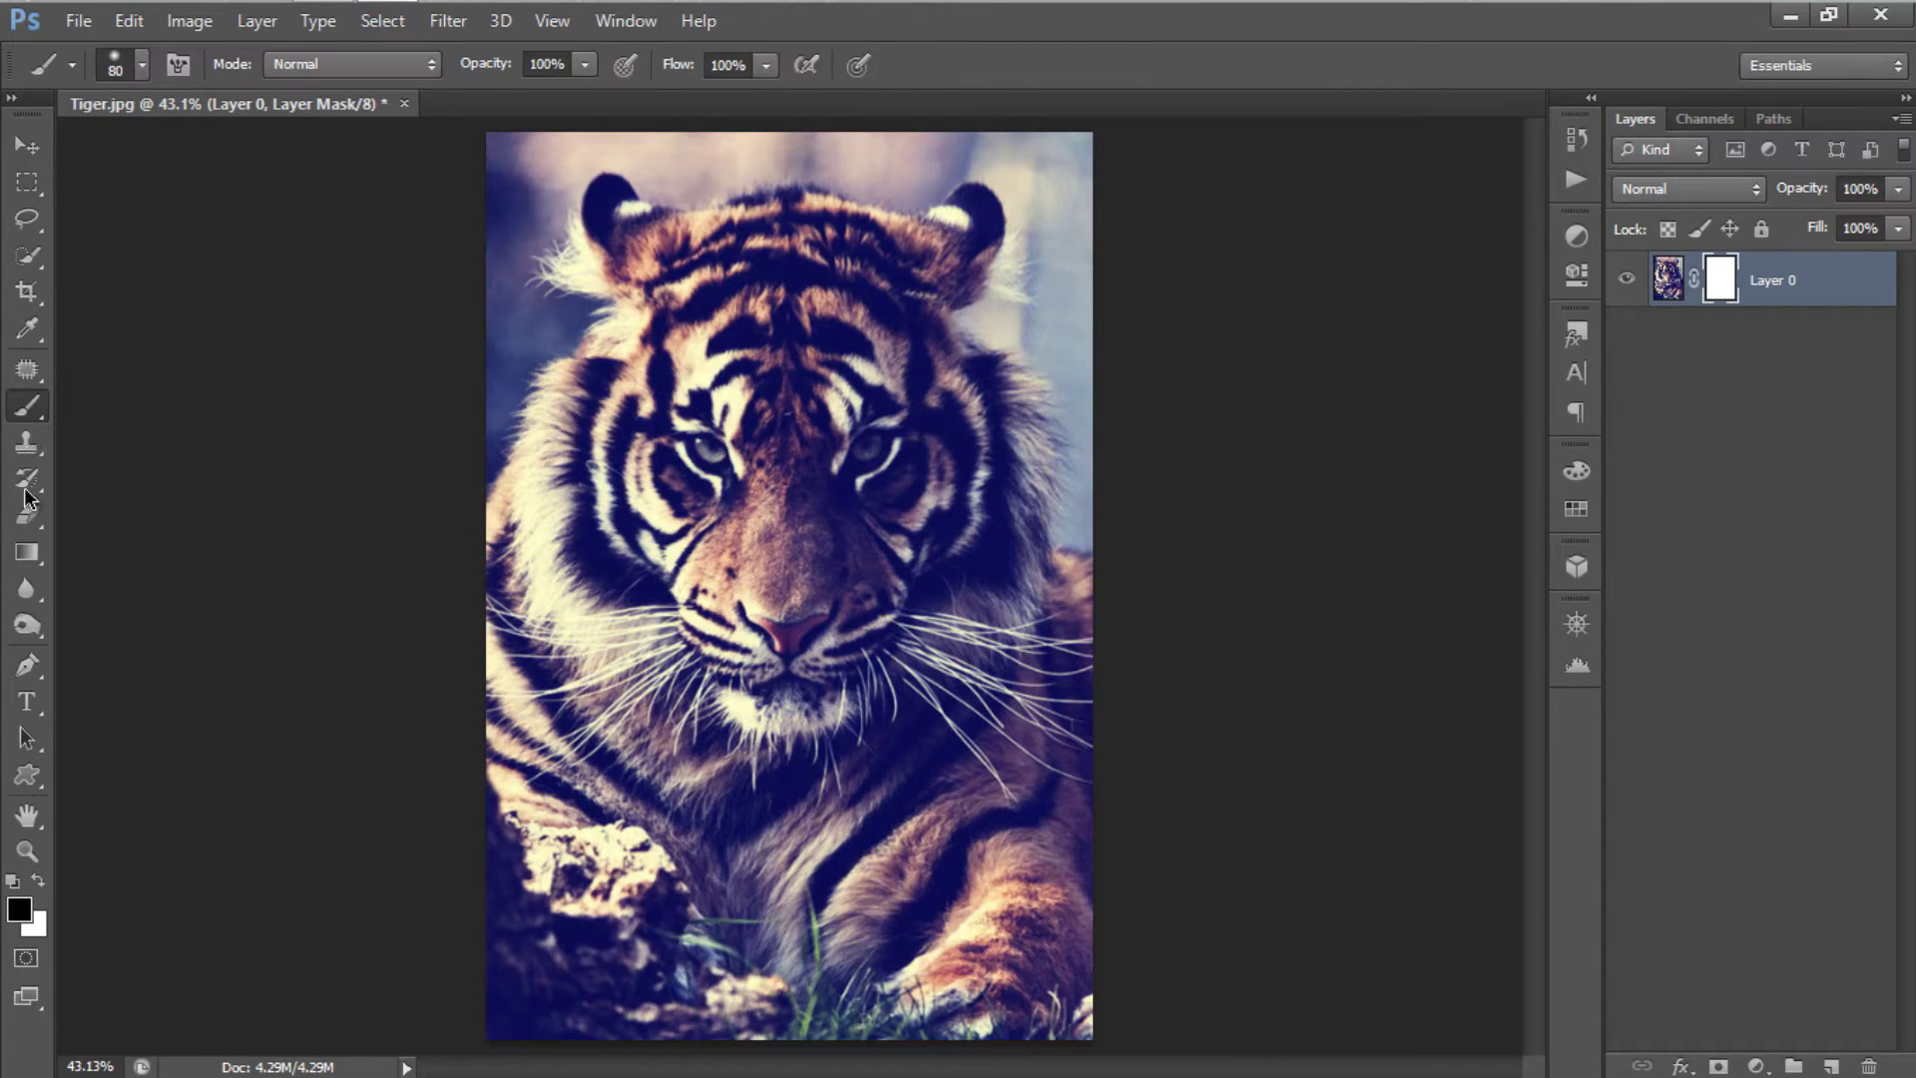
left_click(18, 910)
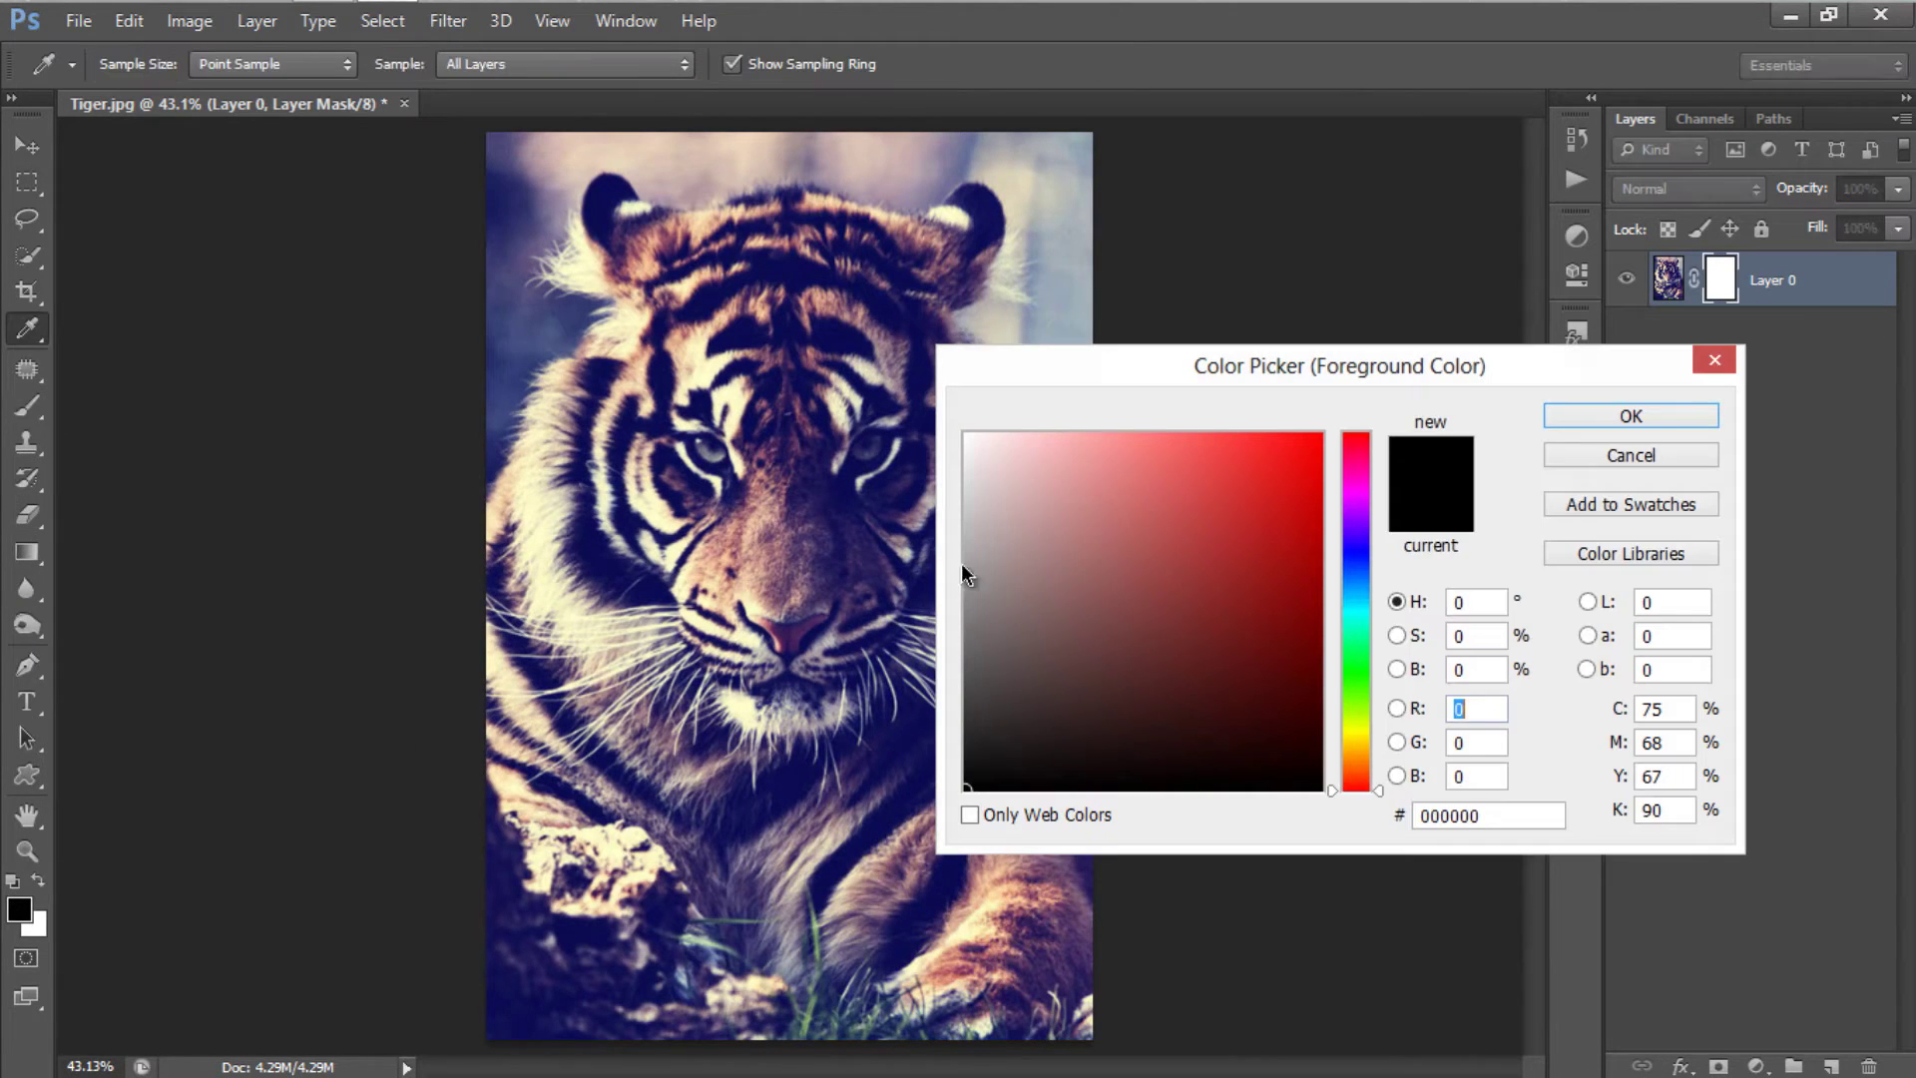
left_click(1565, 423)
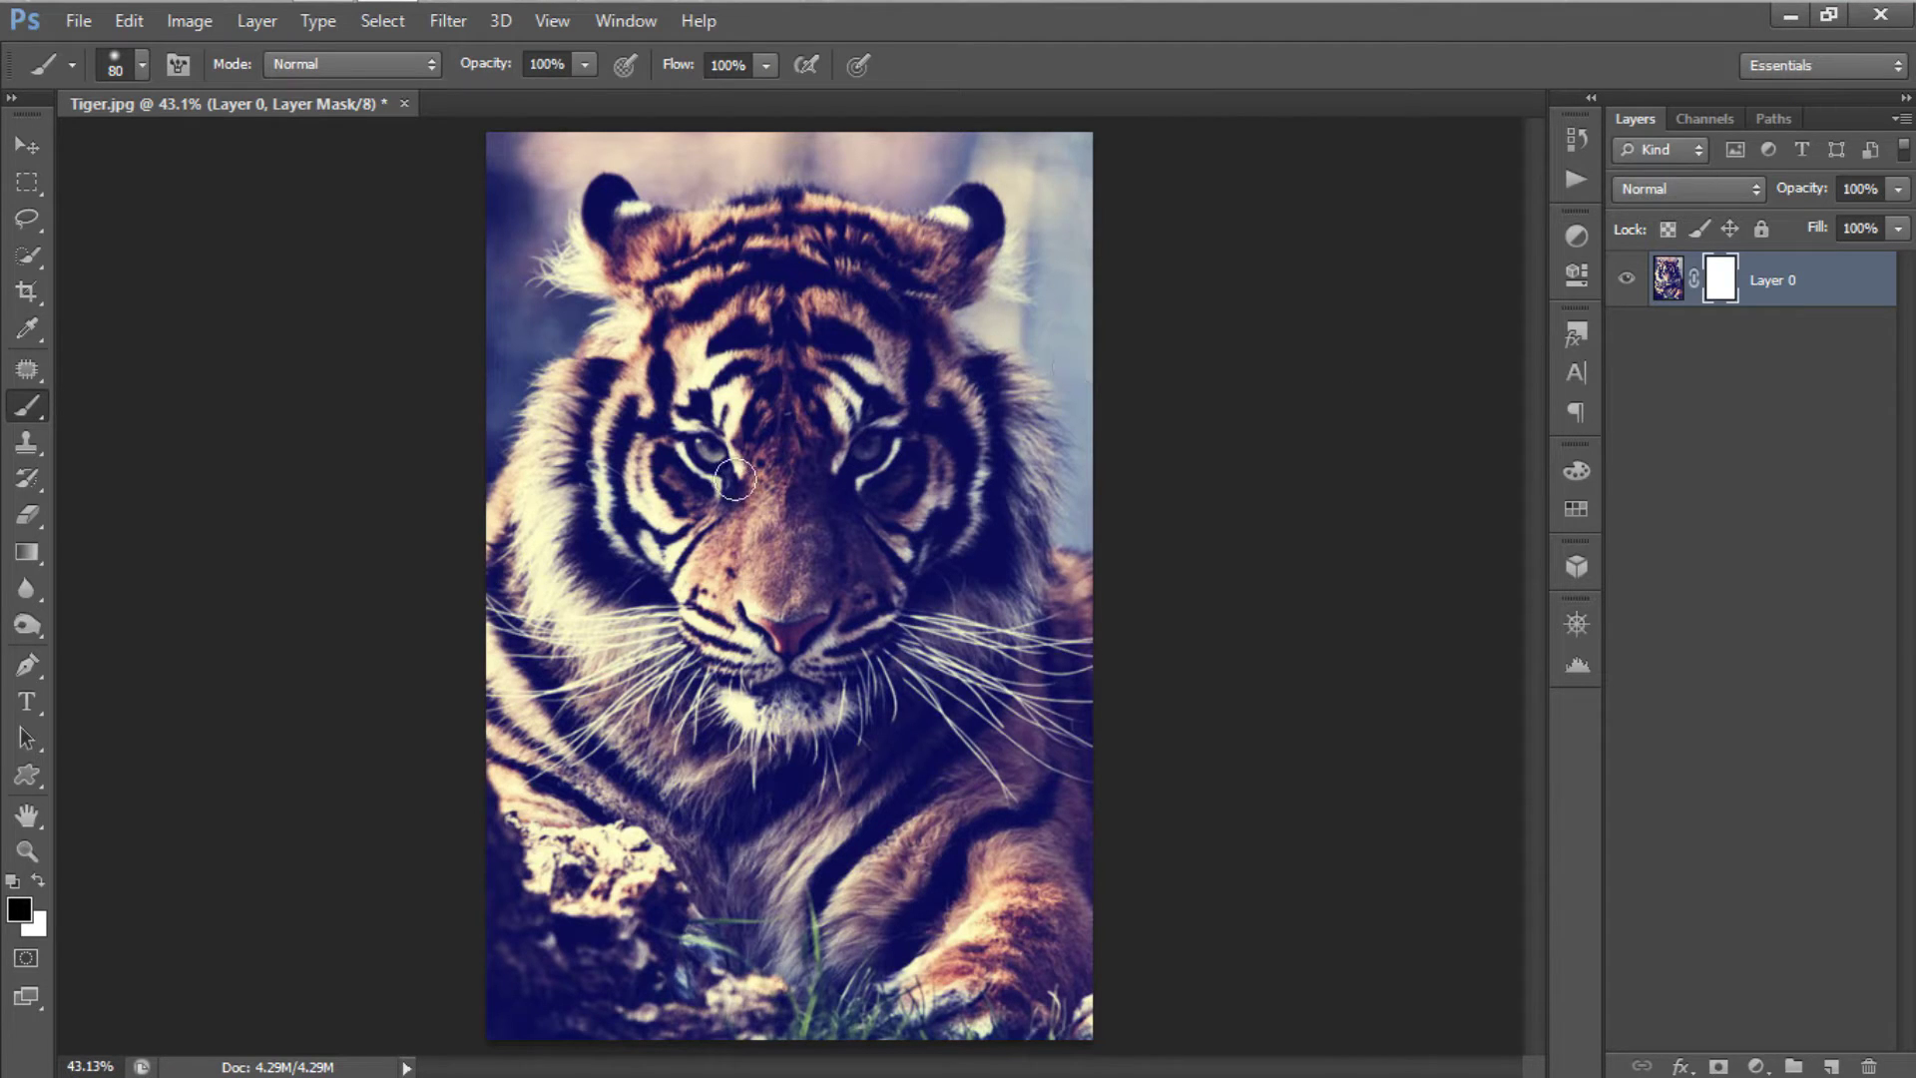
right_click(719, 431)
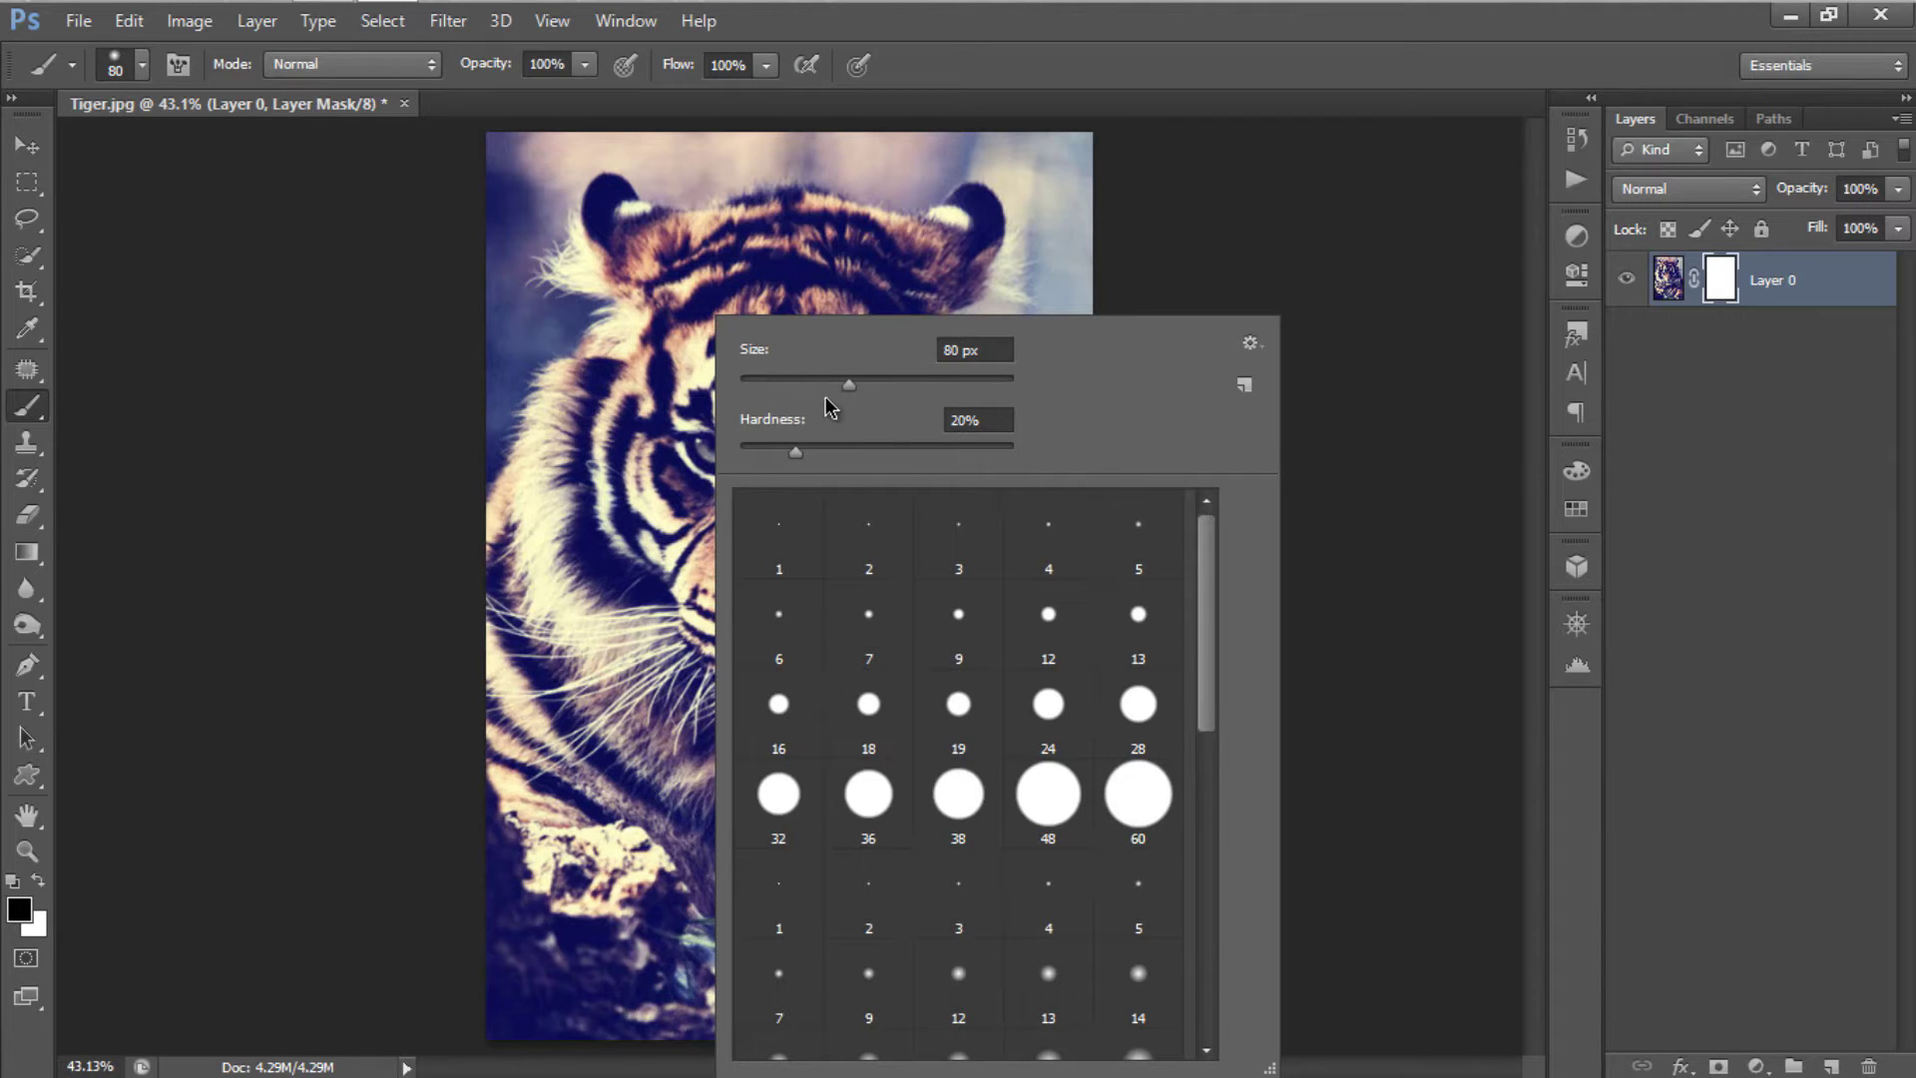
left_click_drag(849, 396, 861, 391)
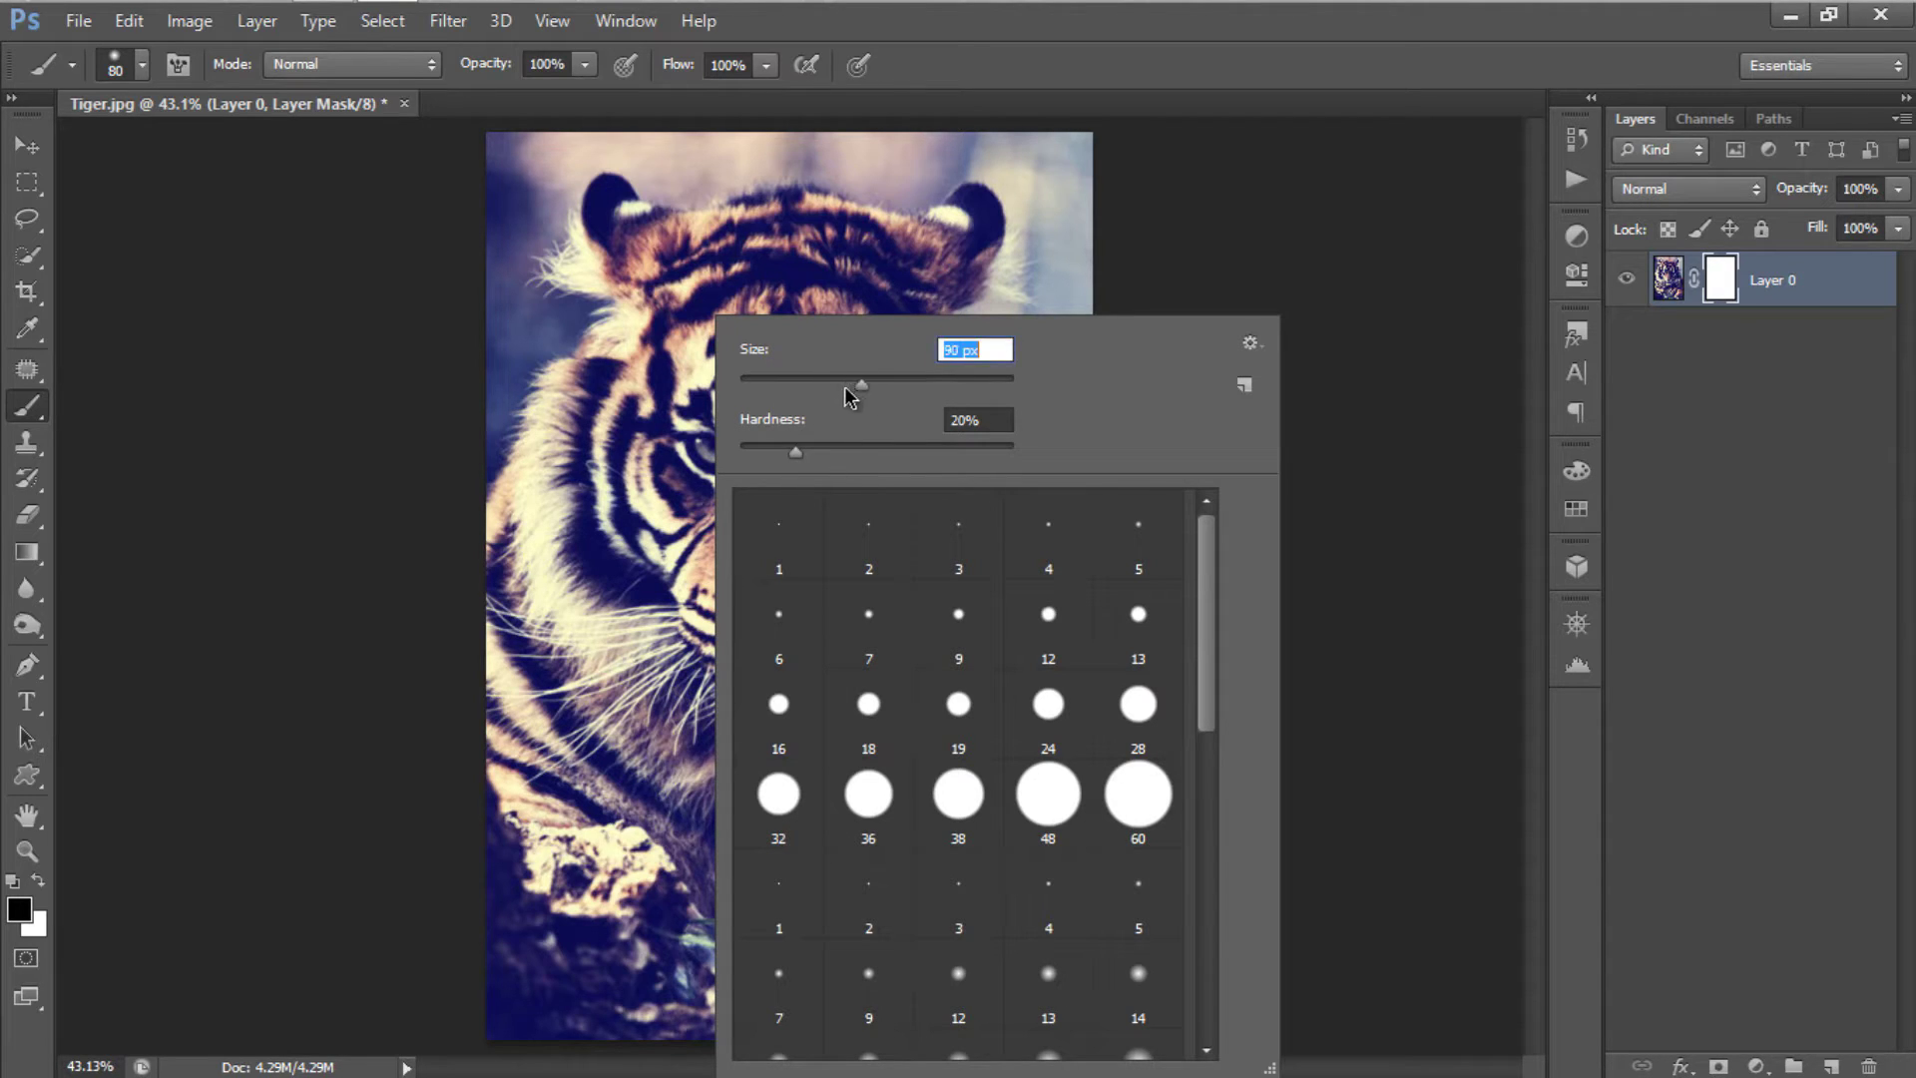
left_click(796, 455)
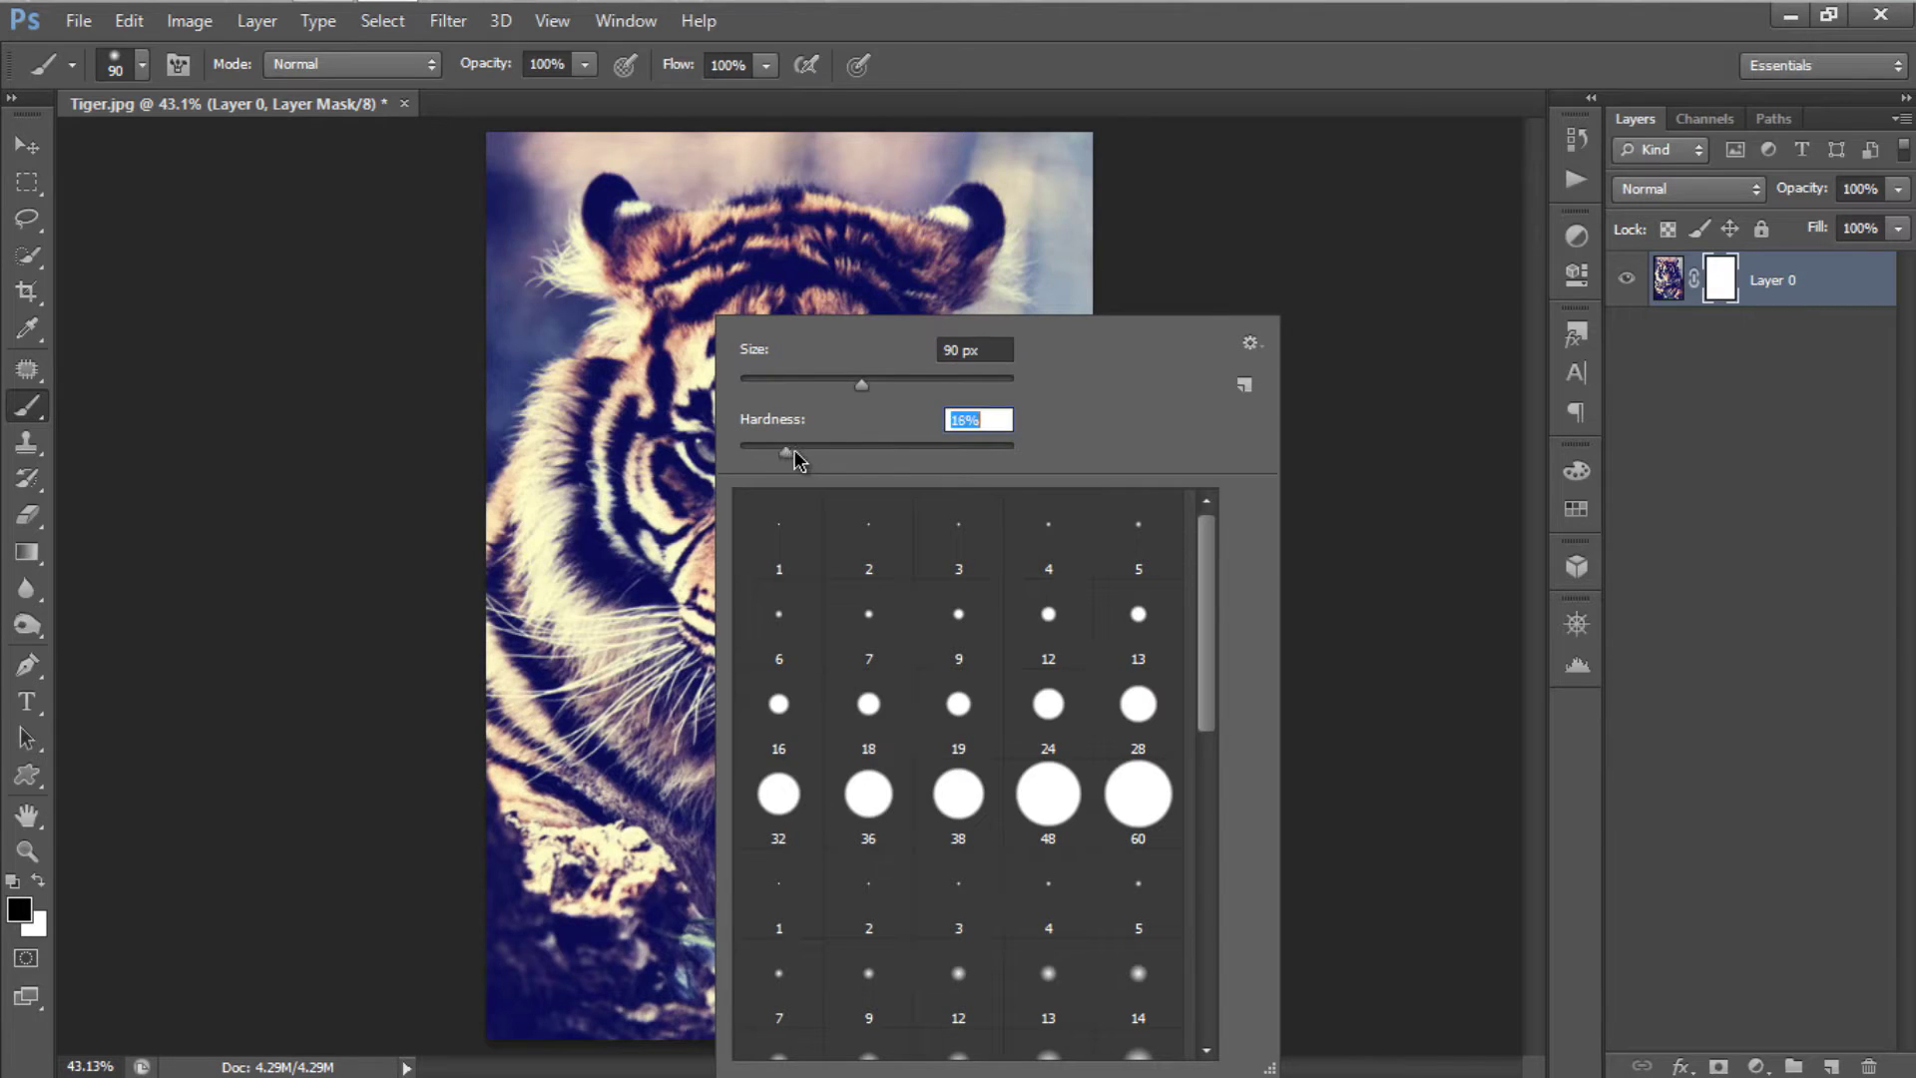
left_click(1064, 142)
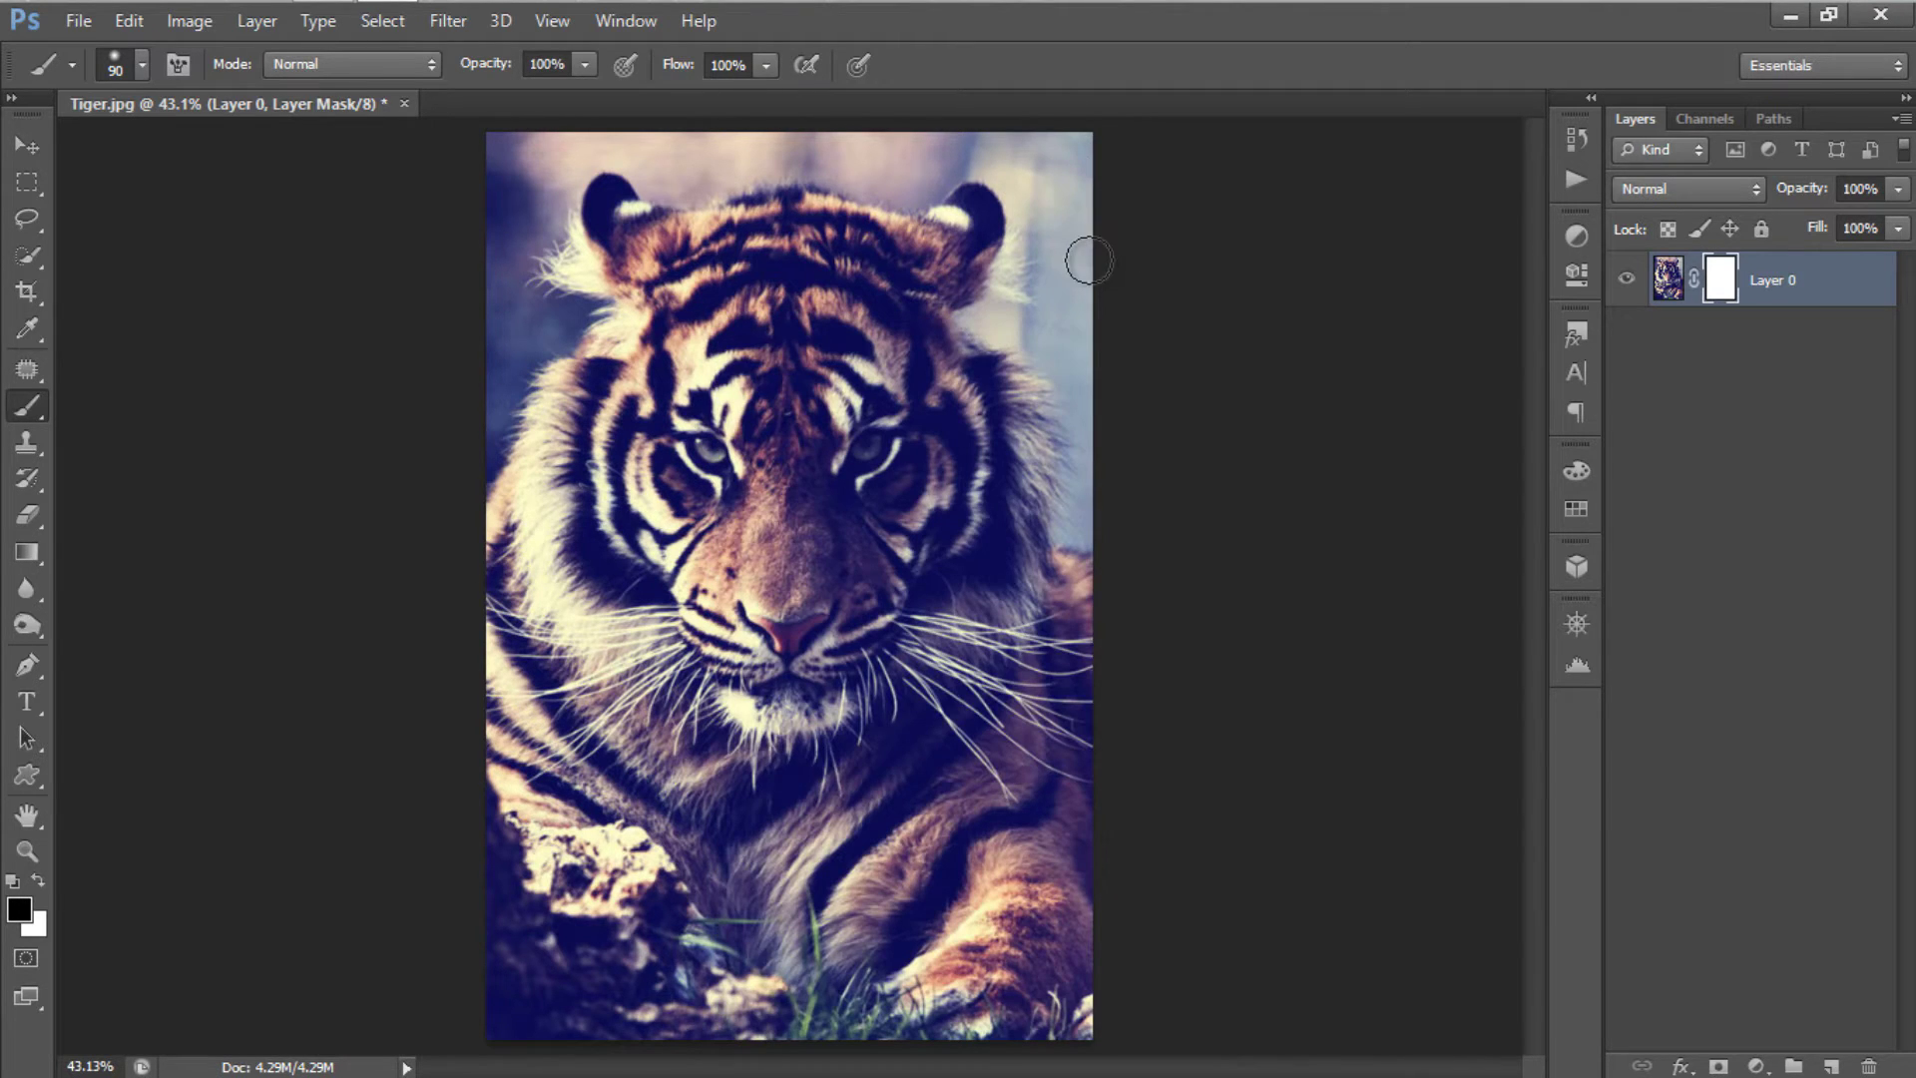
Step: Paint the mask black around the tiger's head, then move the head about 105 px lower
mouse_move(911, 882)
left_mouse_down()
mouse_move(828, 699)
mouse_move(462, 309)
left_mouse_up()
key("bracketright")
key("bracketright")
key("bracketright")
key("bracketright")
key("bracketright")
scroll(762, 698, "up", 3)
scroll(523, 513, "up", 2)
right_click(1138, 311)
left_click_drag(1198, 385, 1172, 385)
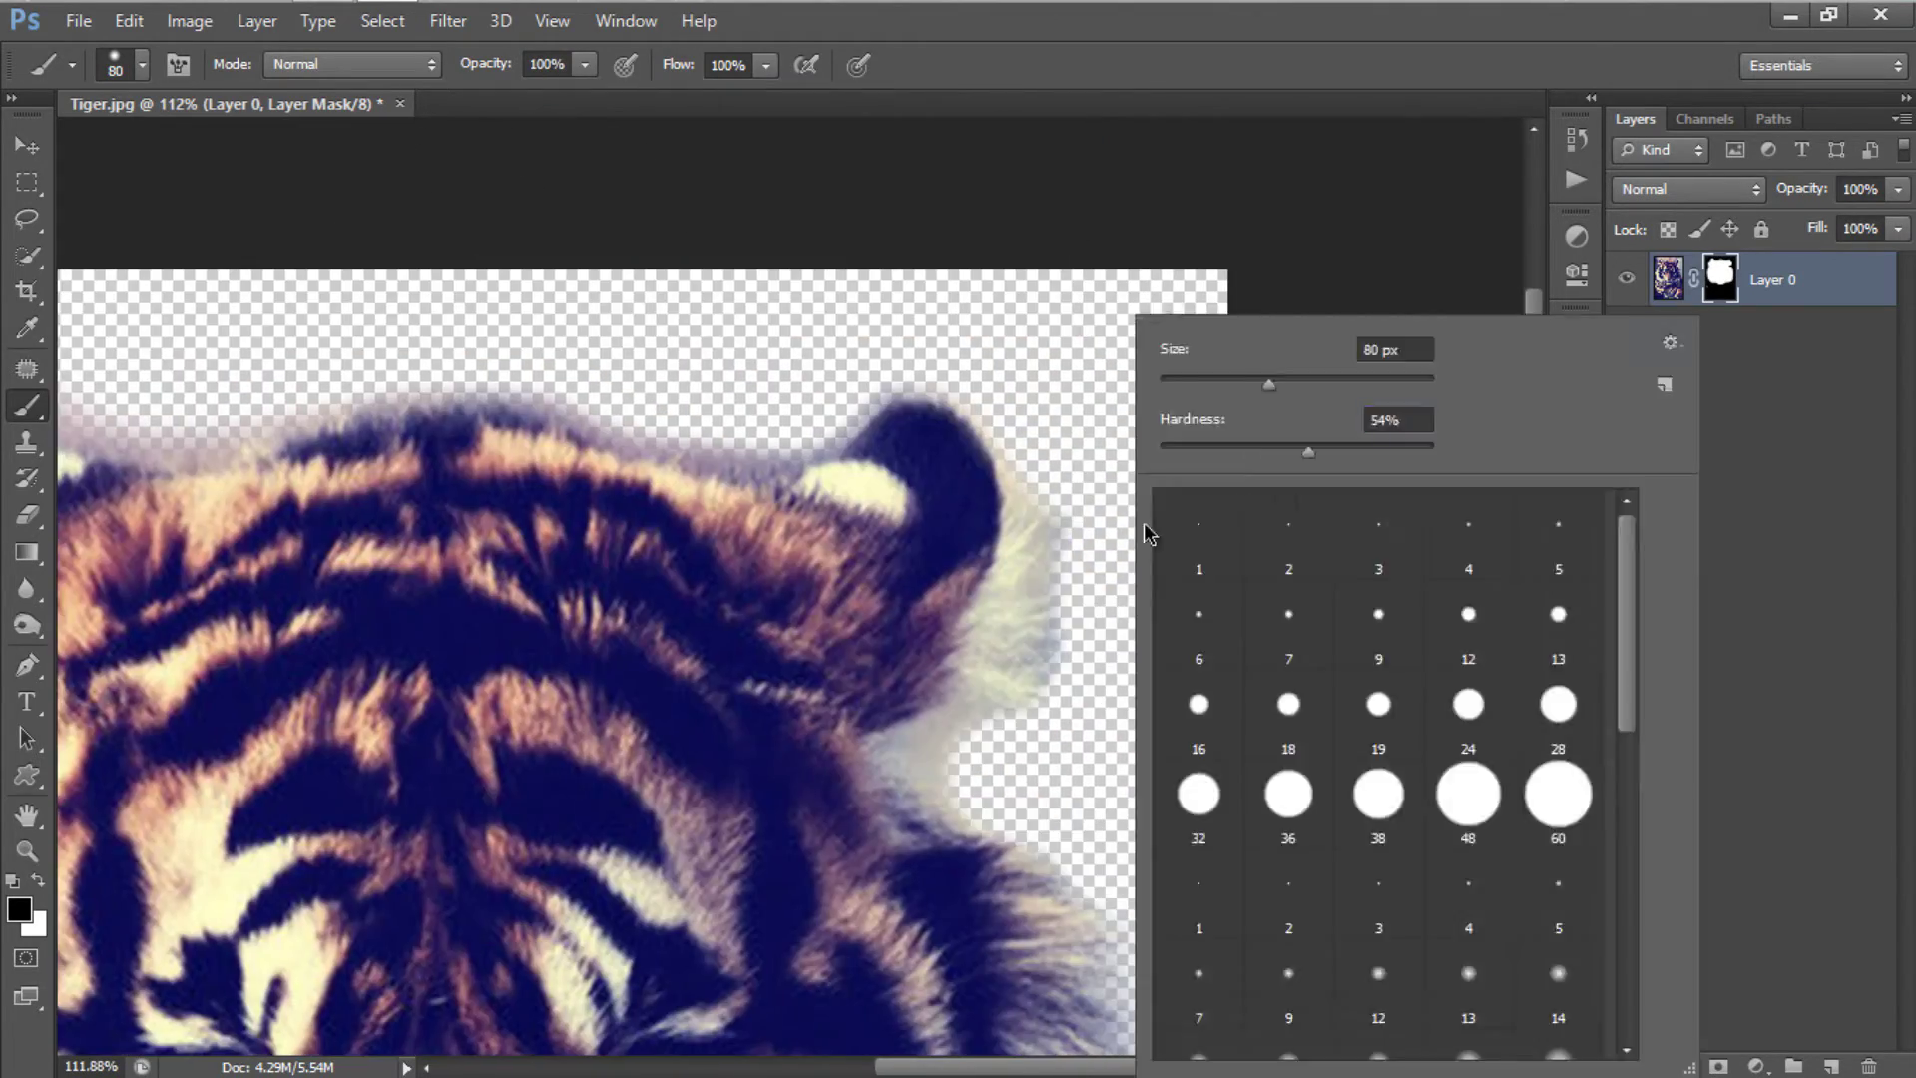
left_click(706, 942)
scroll(706, 942, "down", 6)
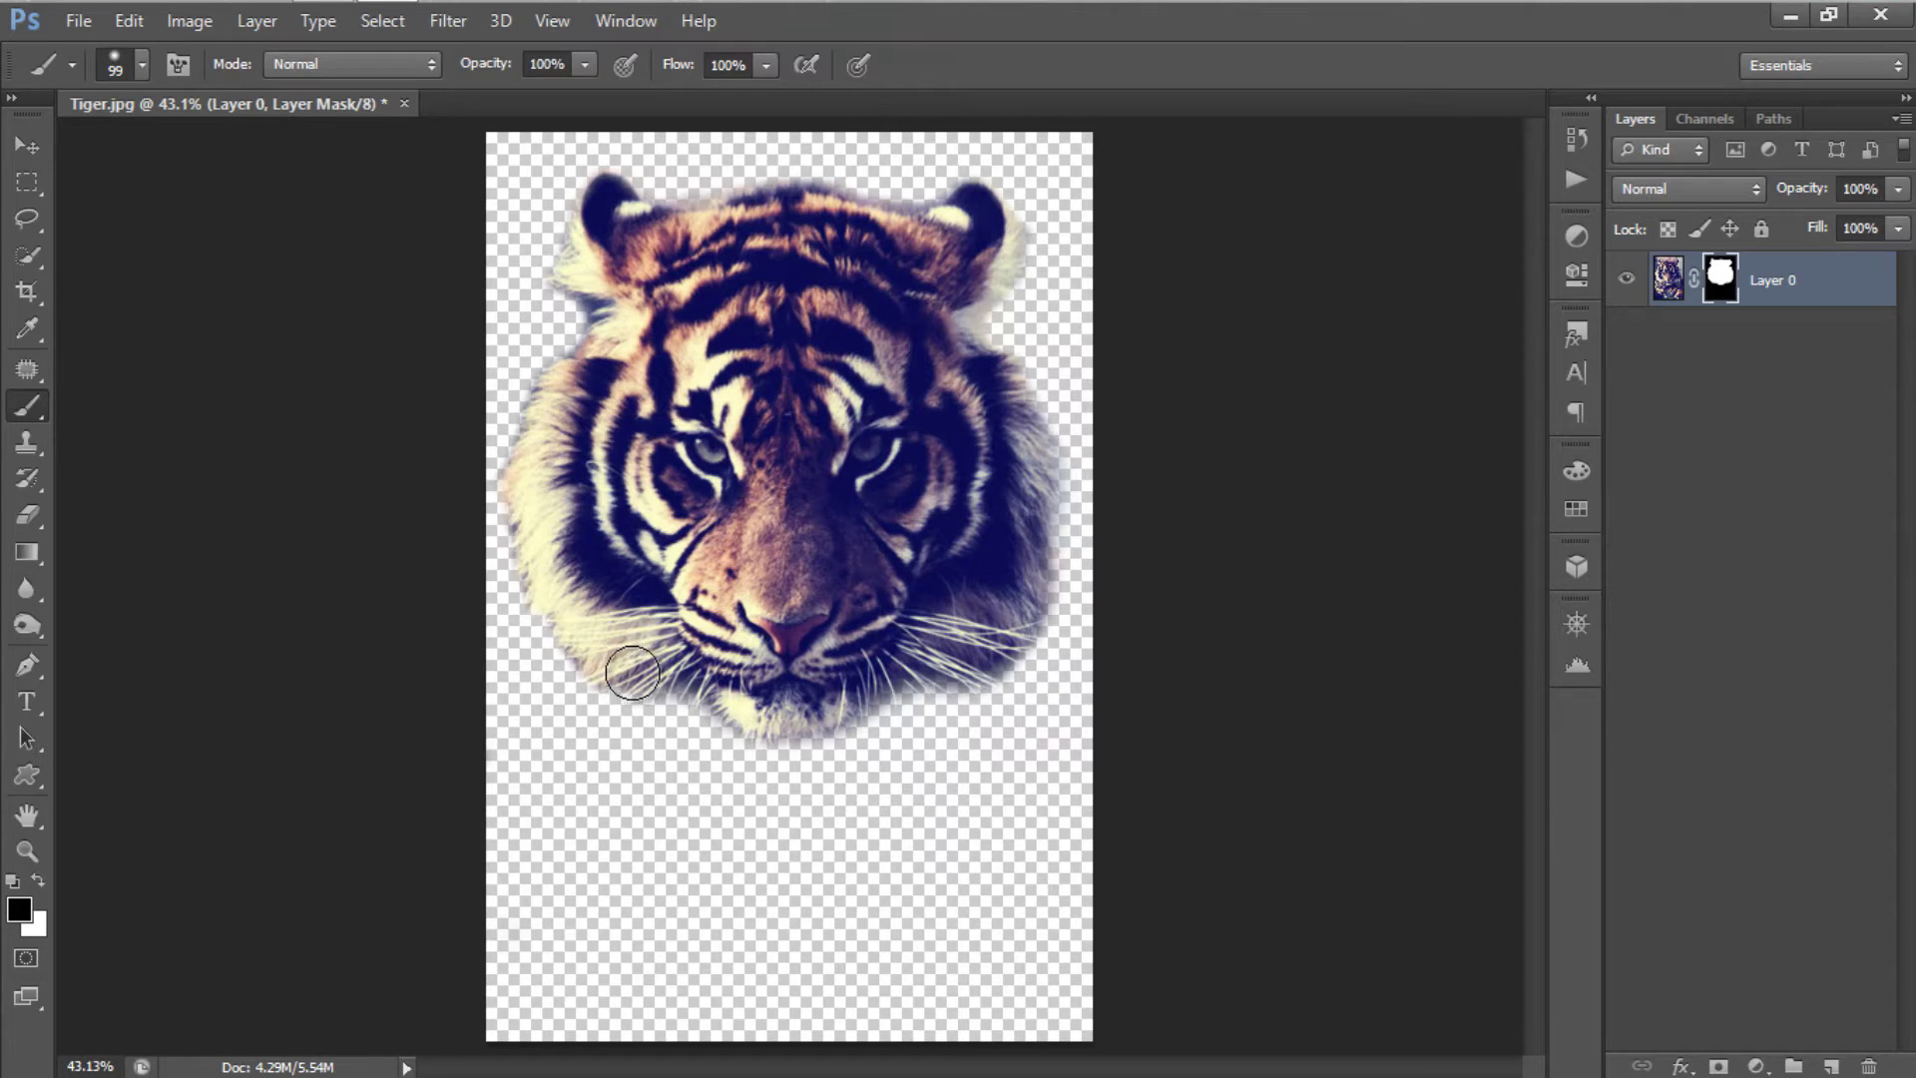
key("v")
mouse_move(739, 507)
left_mouse_down()
mouse_move(743, 612)
mouse_move(723, 566)
mouse_move(757, 651)
left_mouse_up()
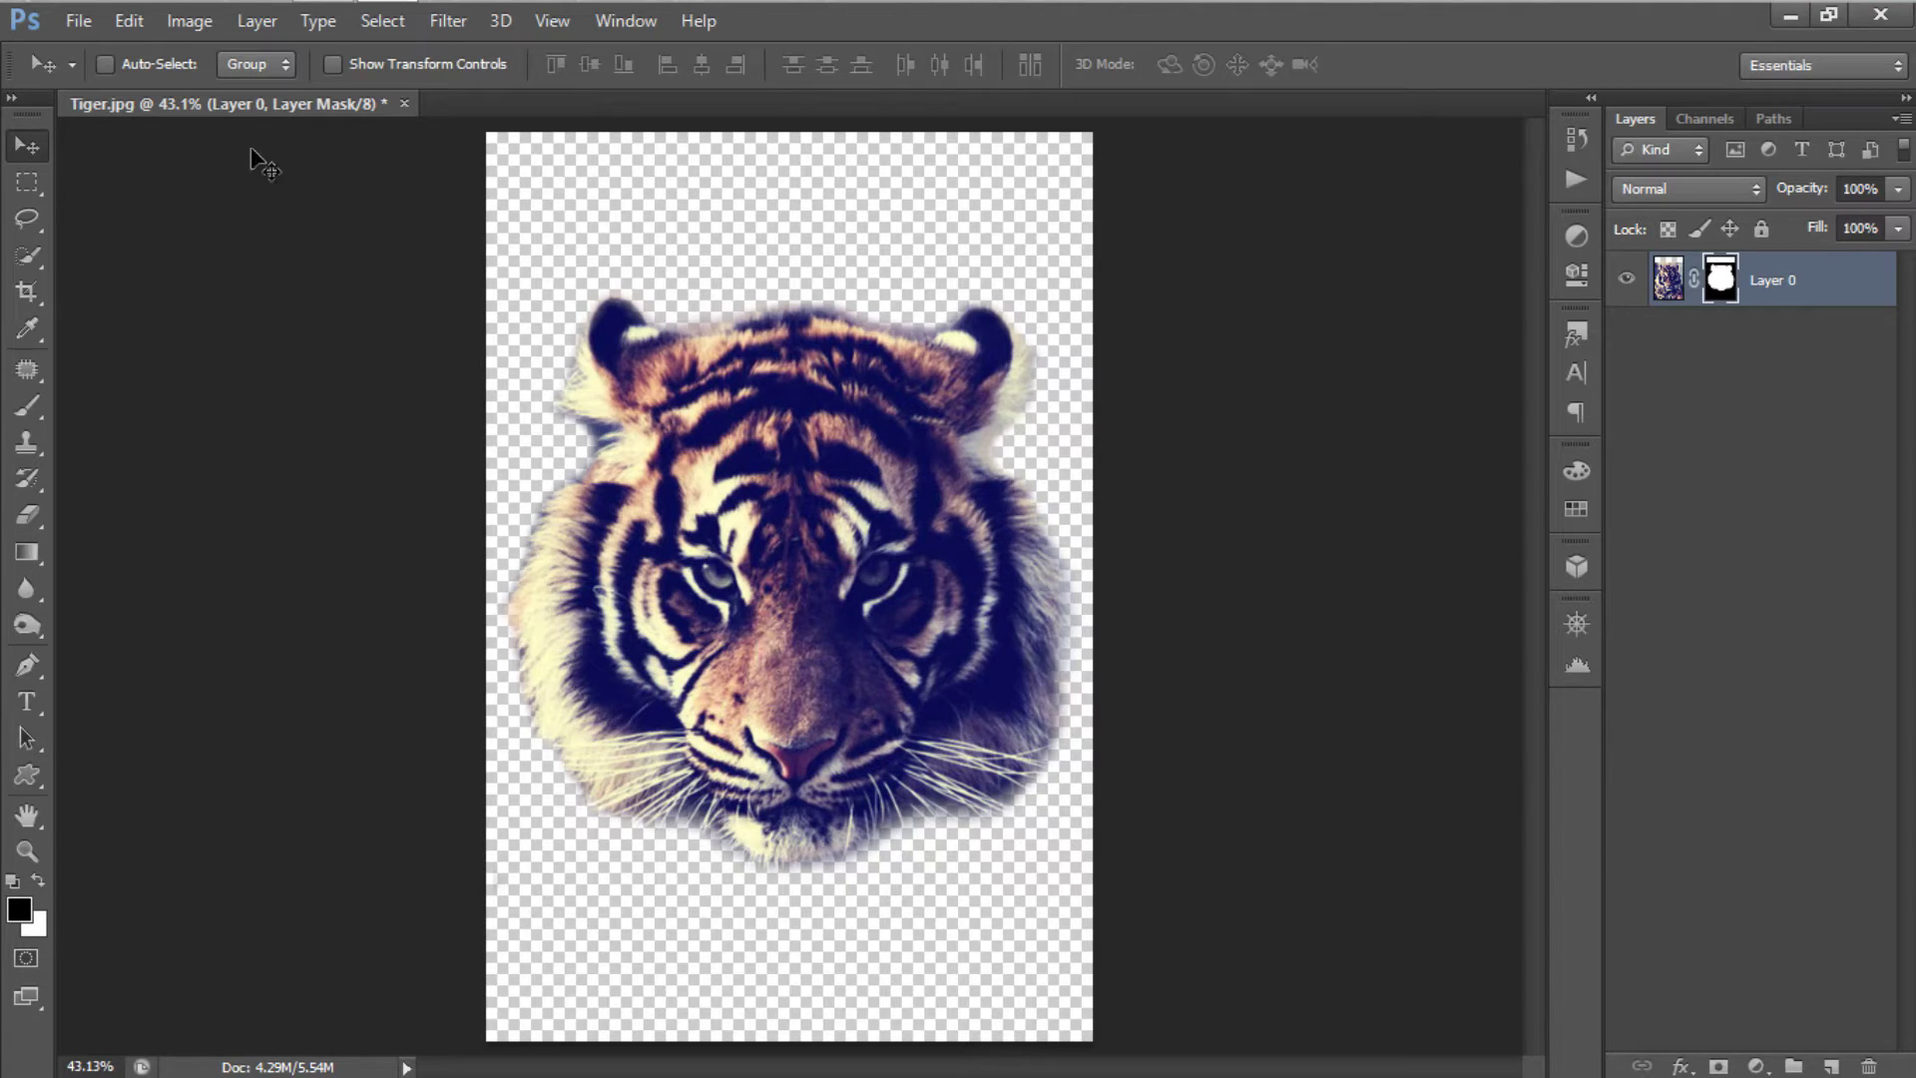
Step: Open IMG_1994.jpg from the HipThings folder
left_click(97, 32)
left_click(95, 75)
left_click(594, 296)
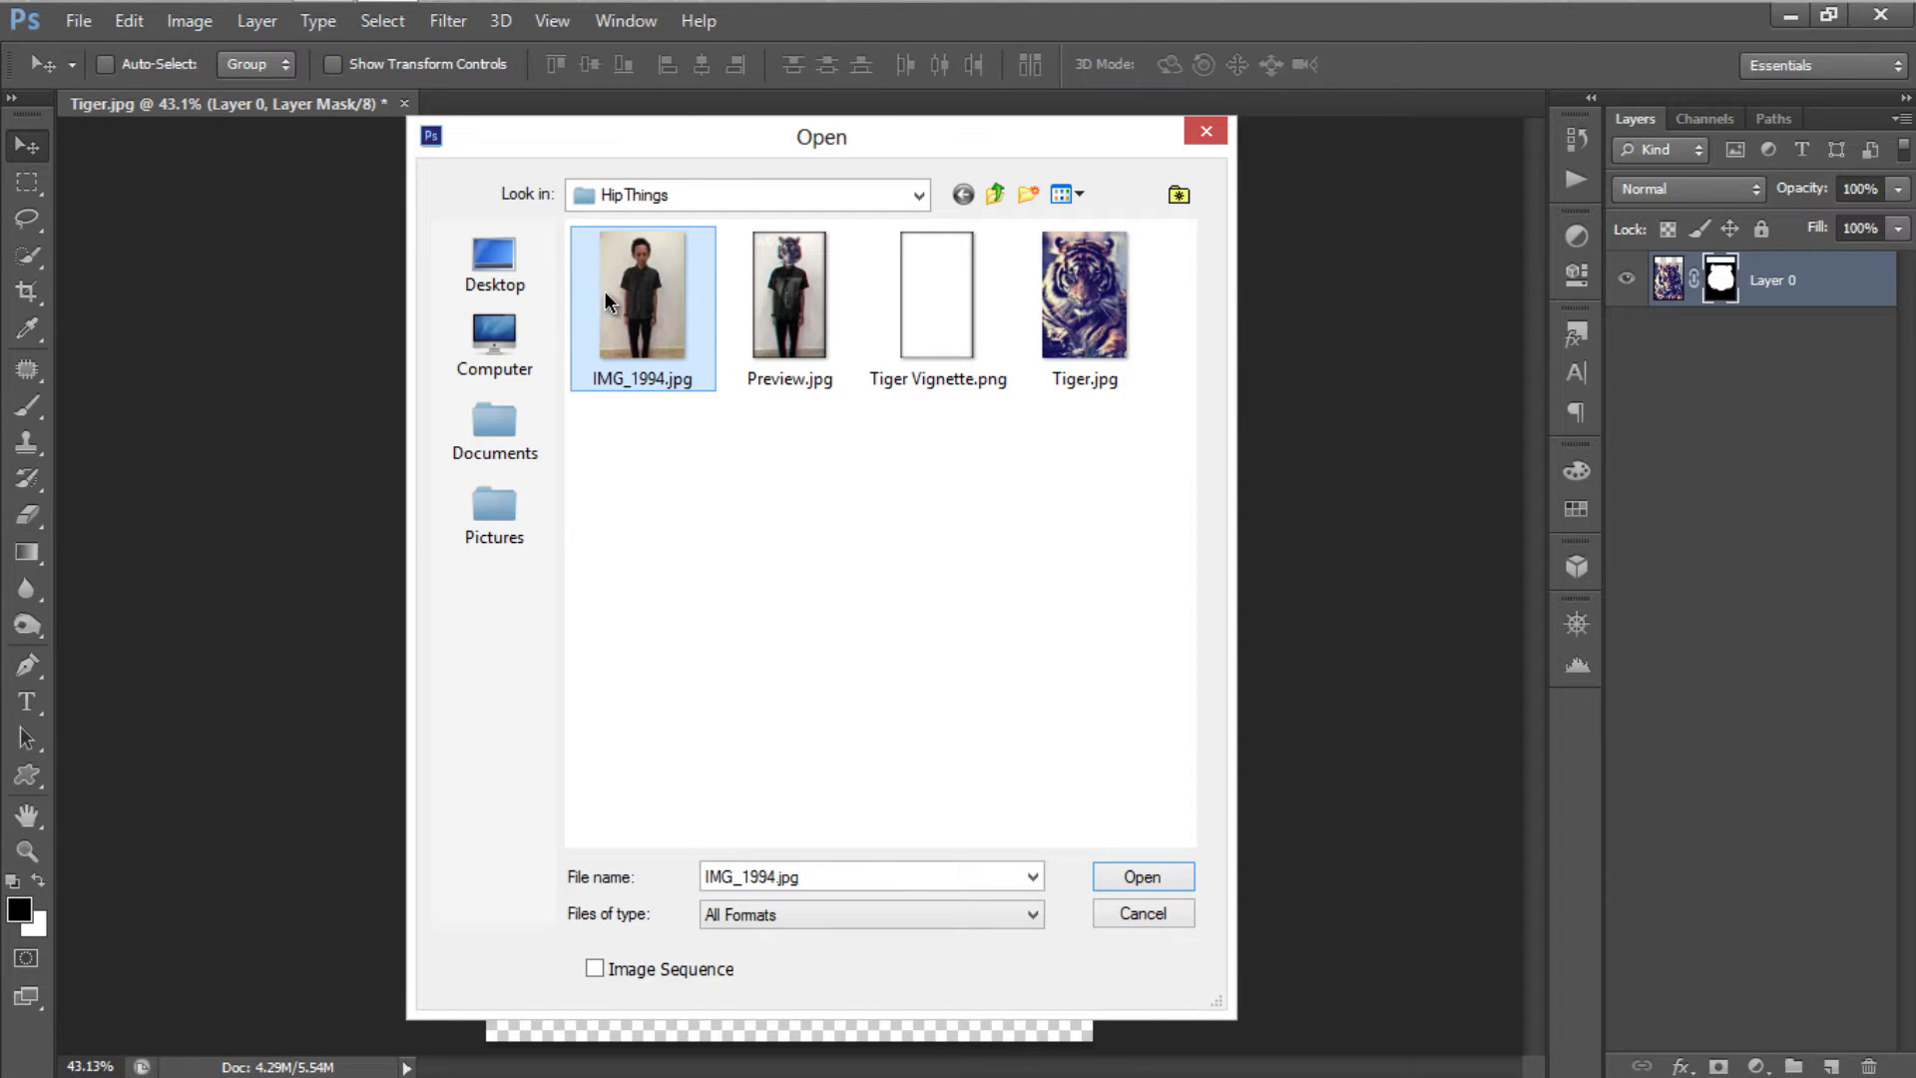
left_click(1165, 880)
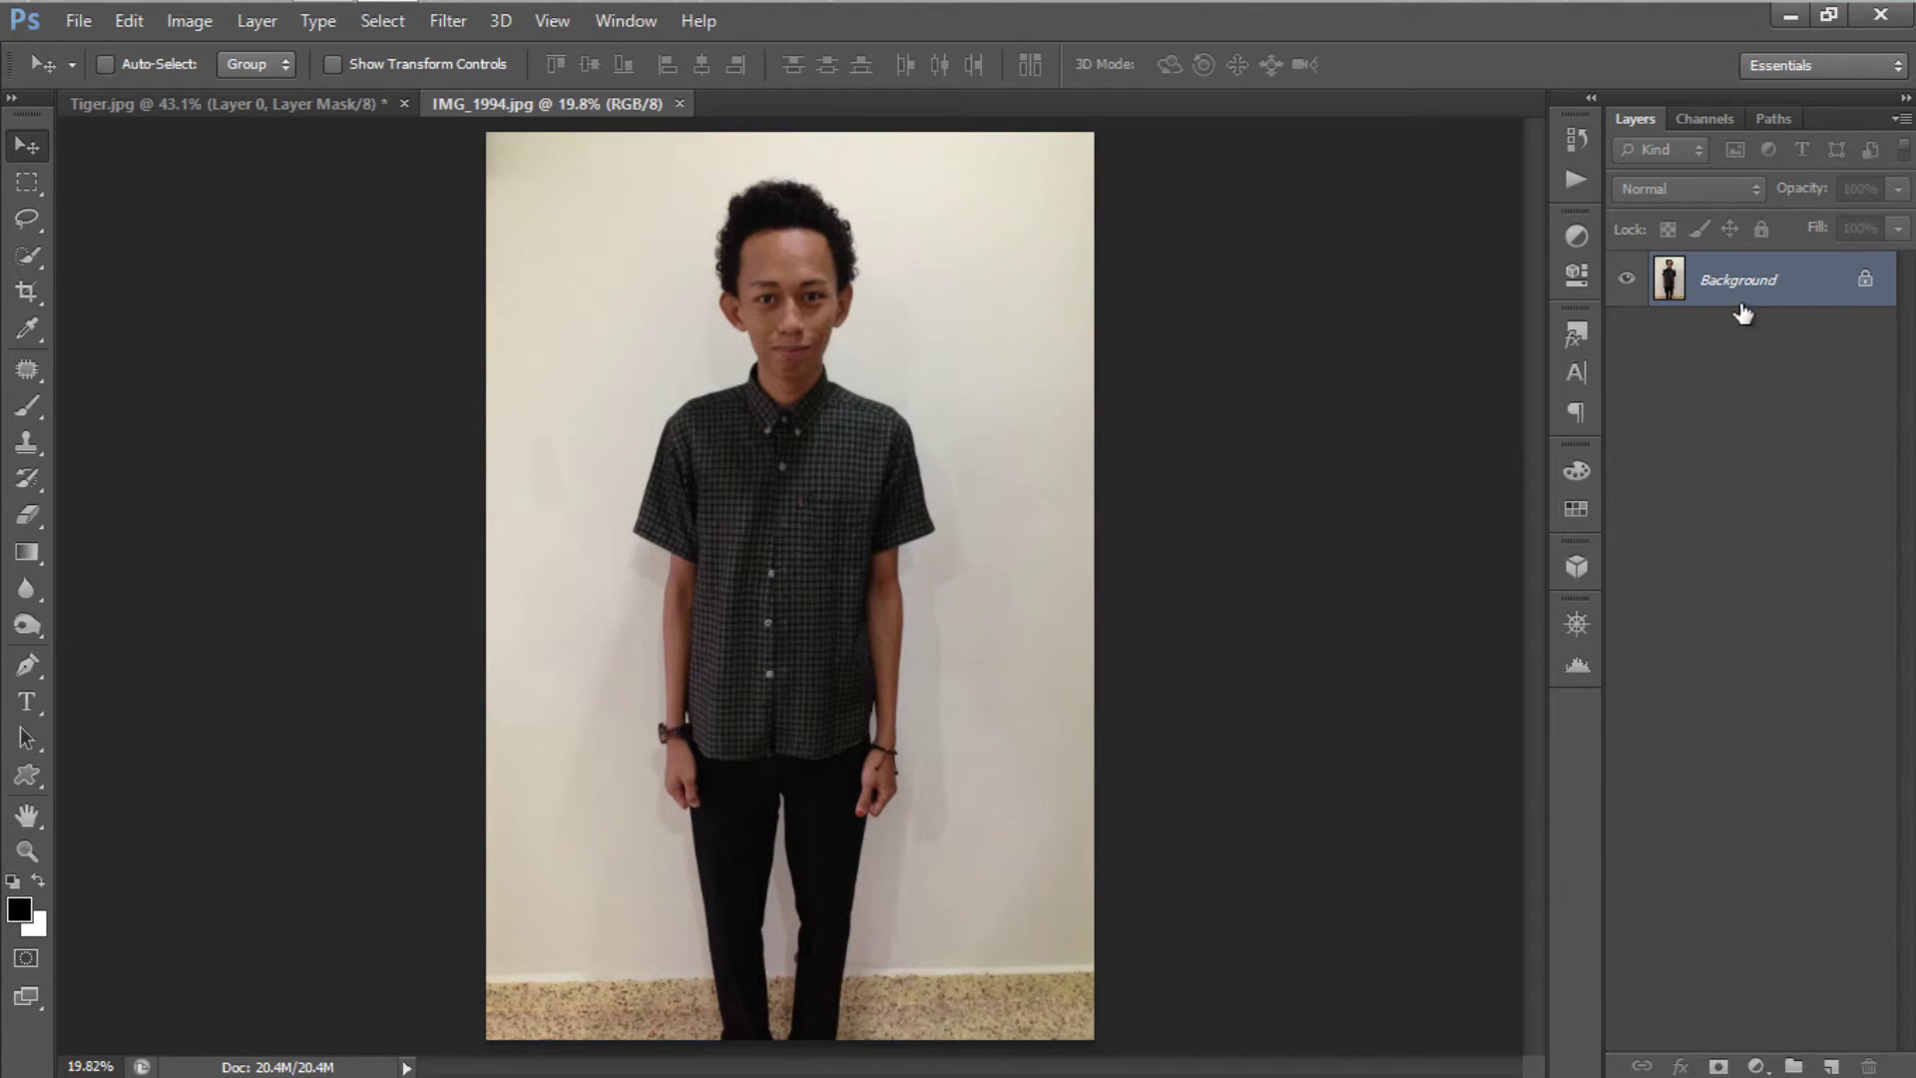
Step: Convert its Background to Layer 0 and drag the tiger head in from Tiger.jpg
double_click(1814, 292)
left_click(1233, 331)
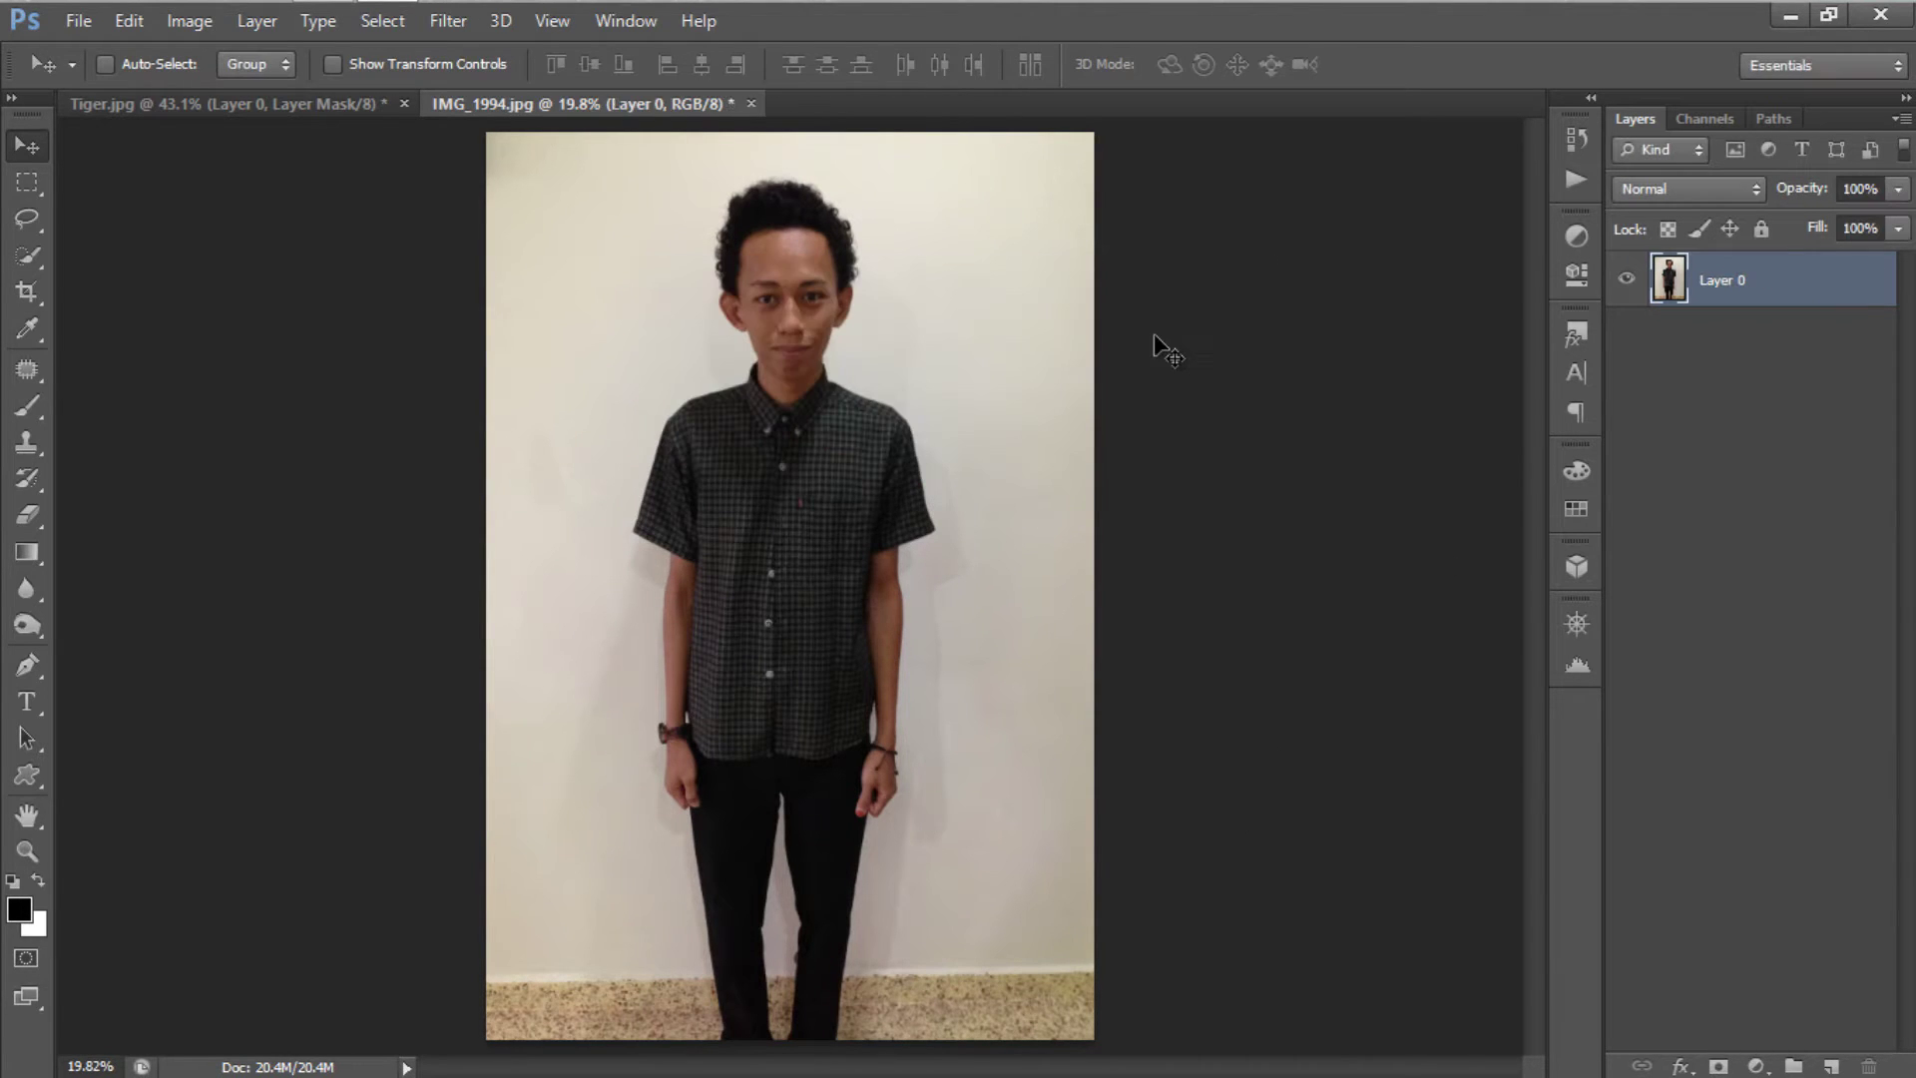
left_click(251, 112)
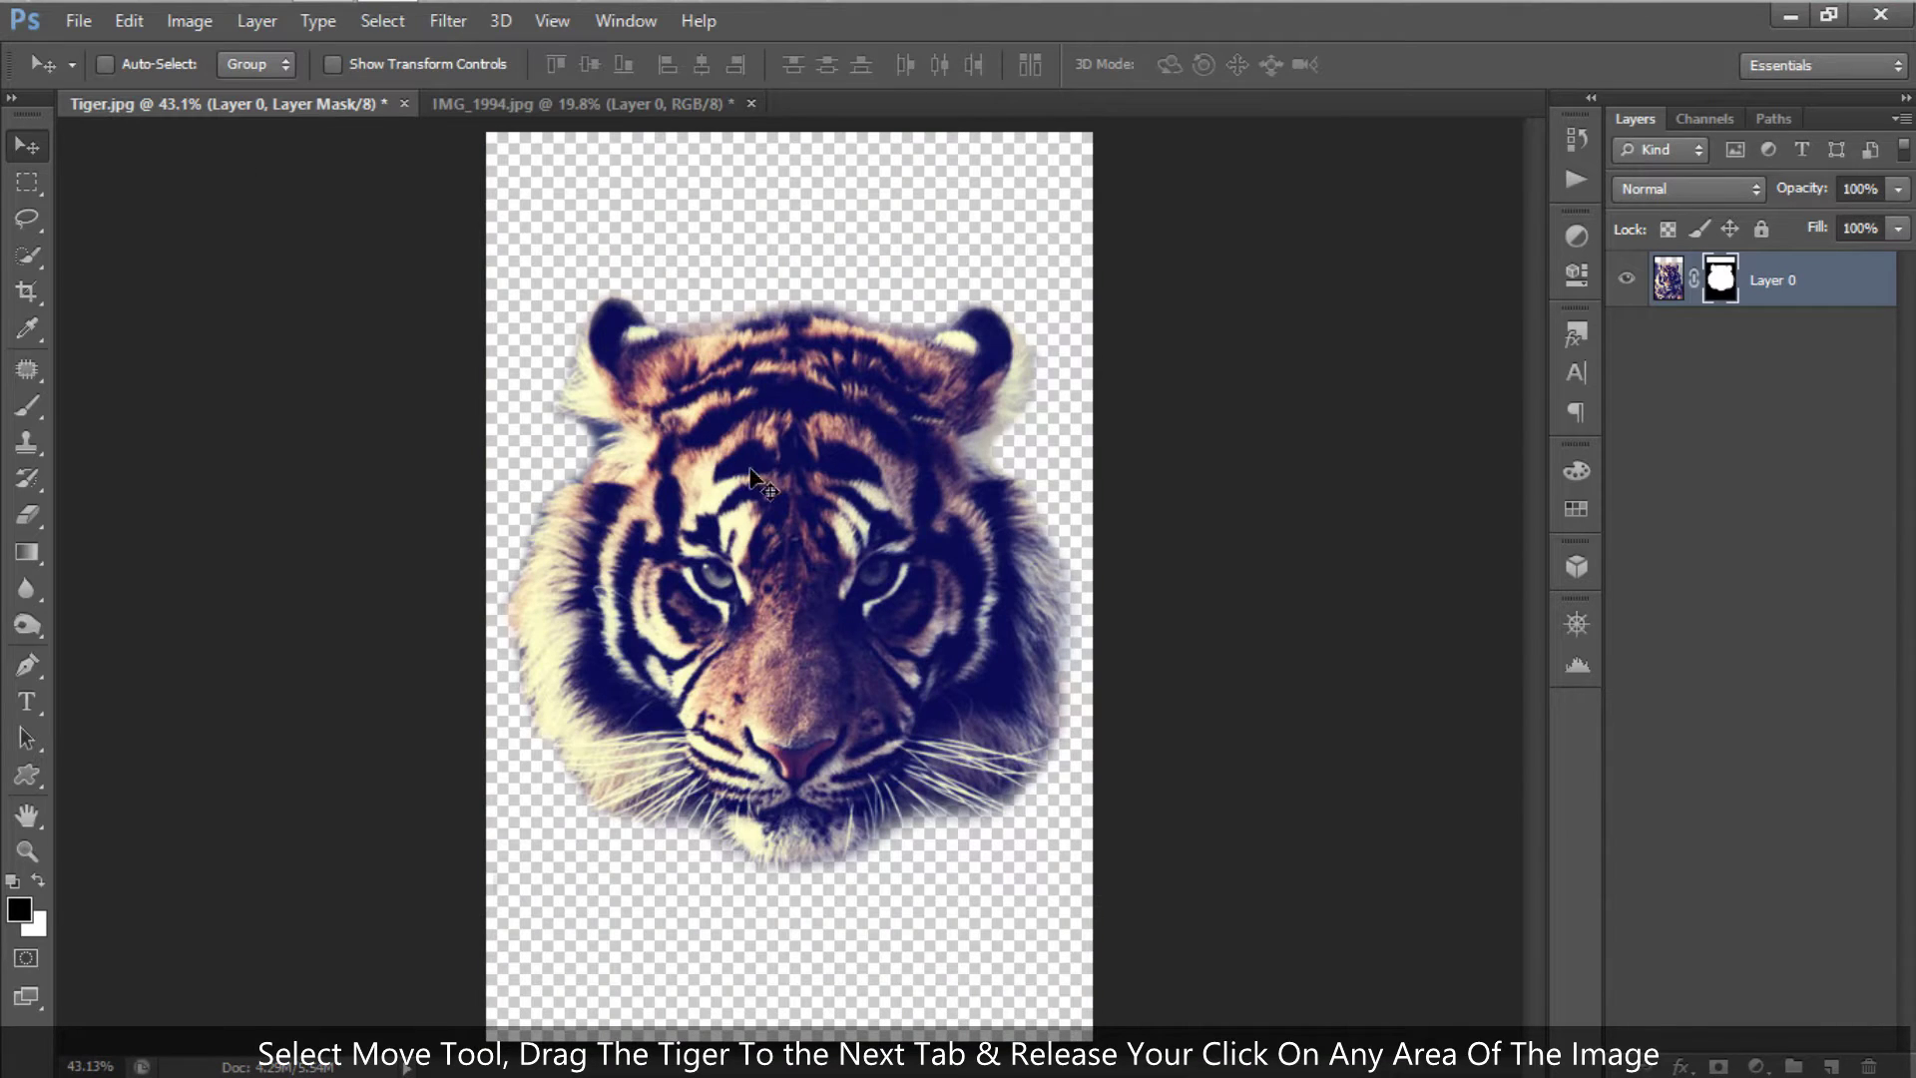
left_click_drag(754, 478, 810, 292)
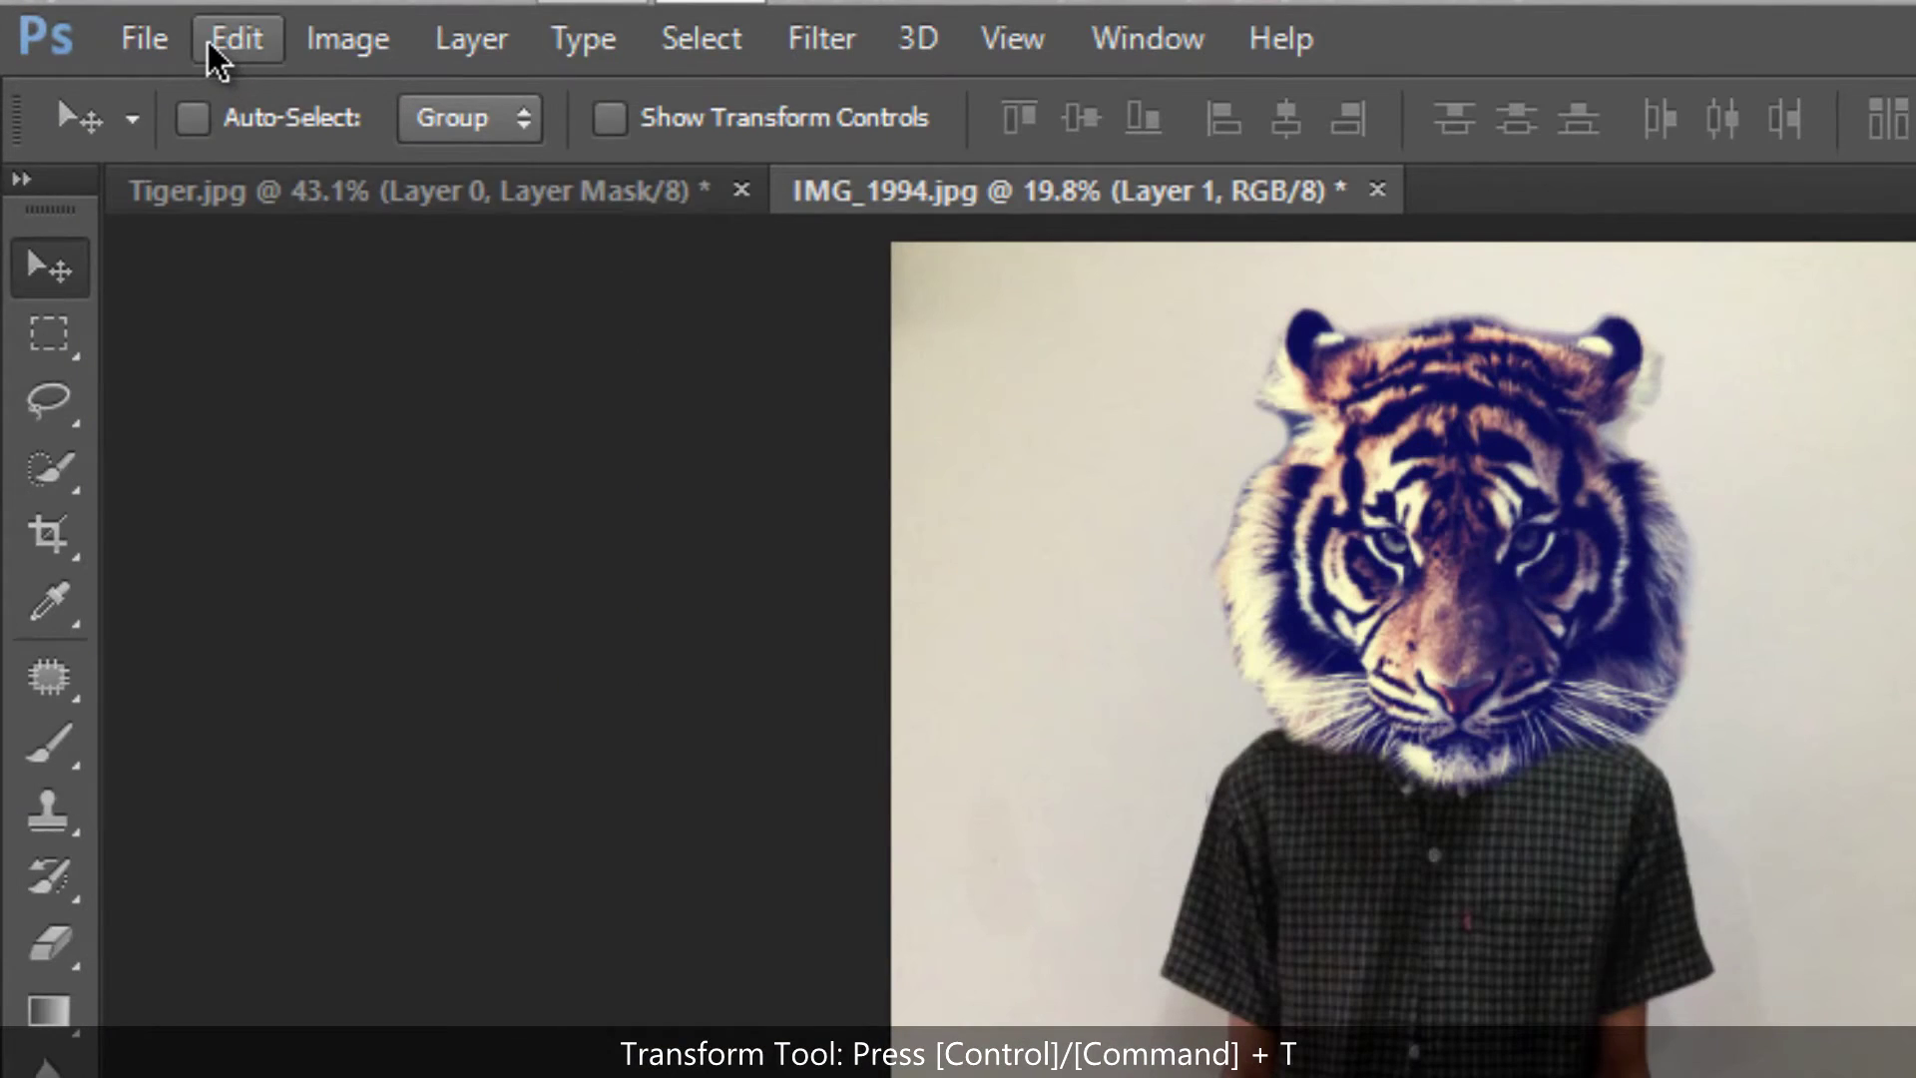
Step: Free Transform the tiger head down to about 72% and nudge it upward
left_click(121, 21)
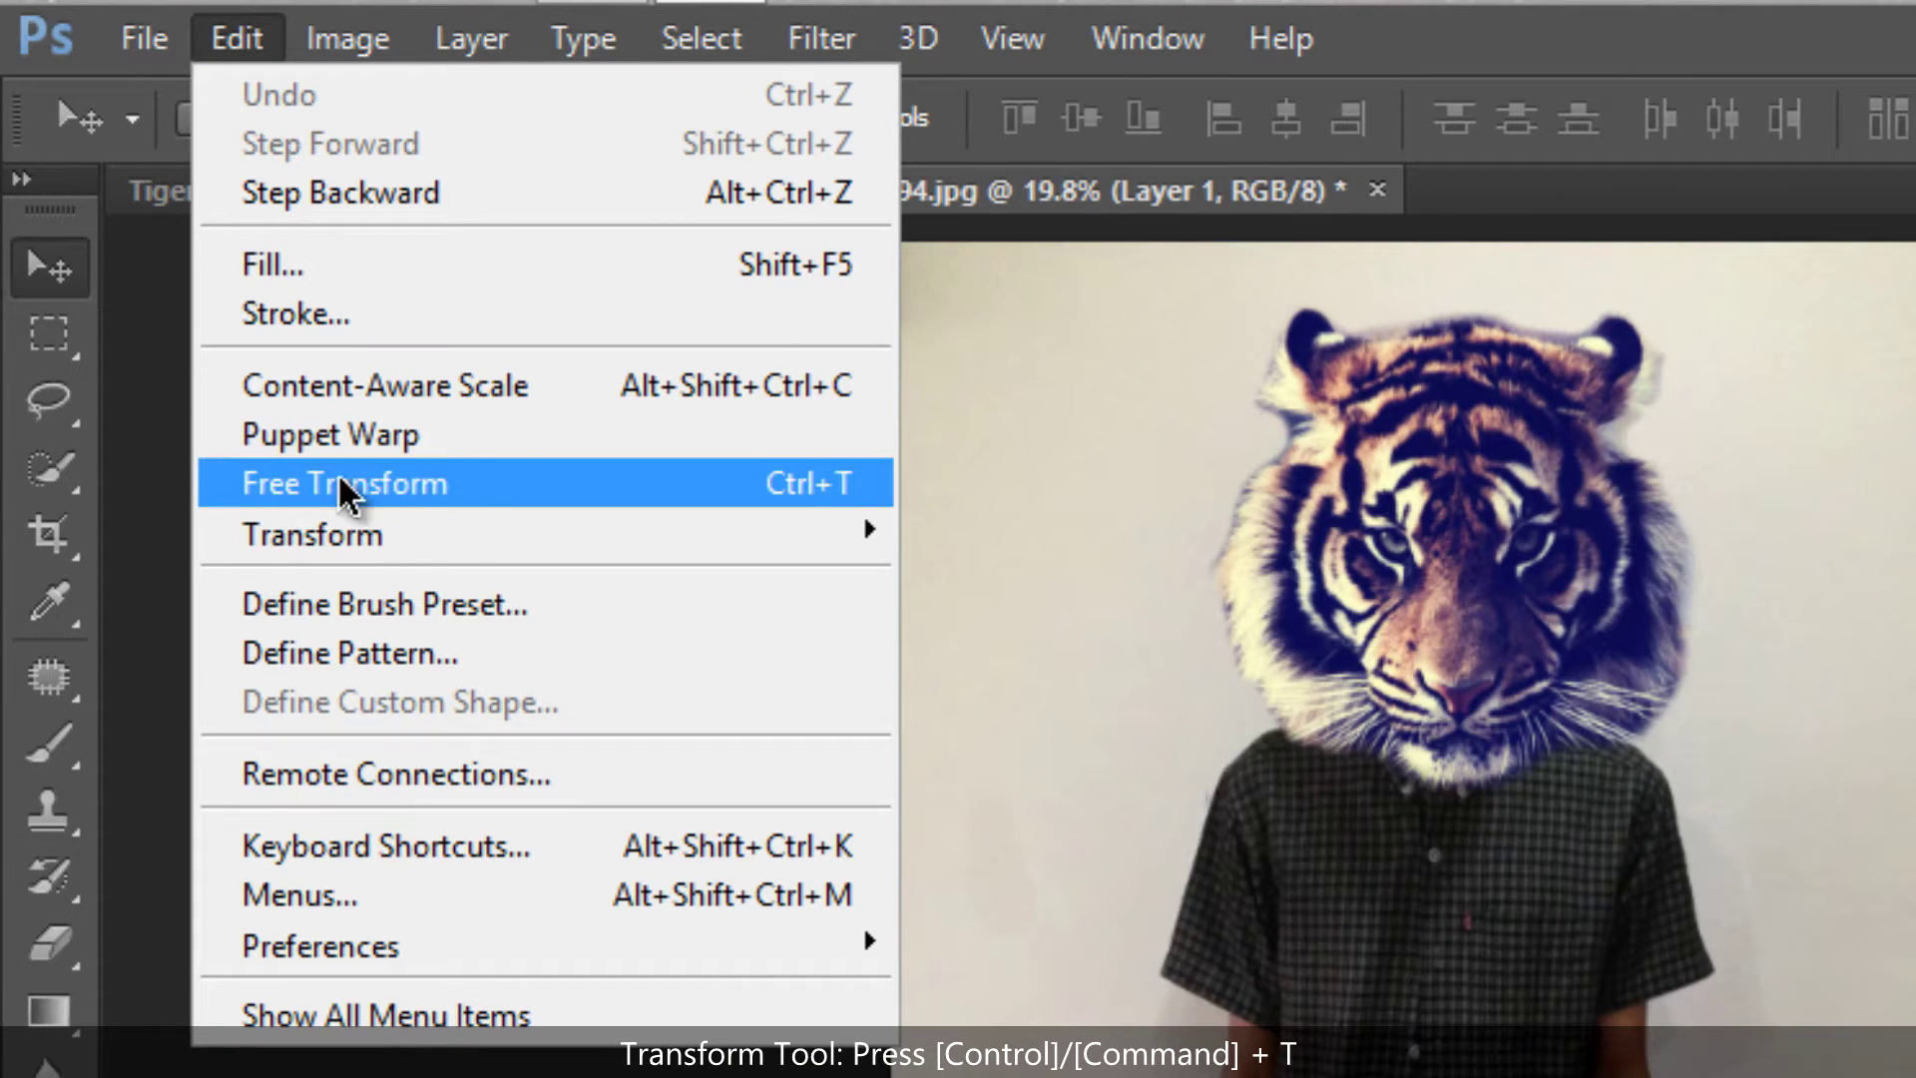
left_click(415, 483)
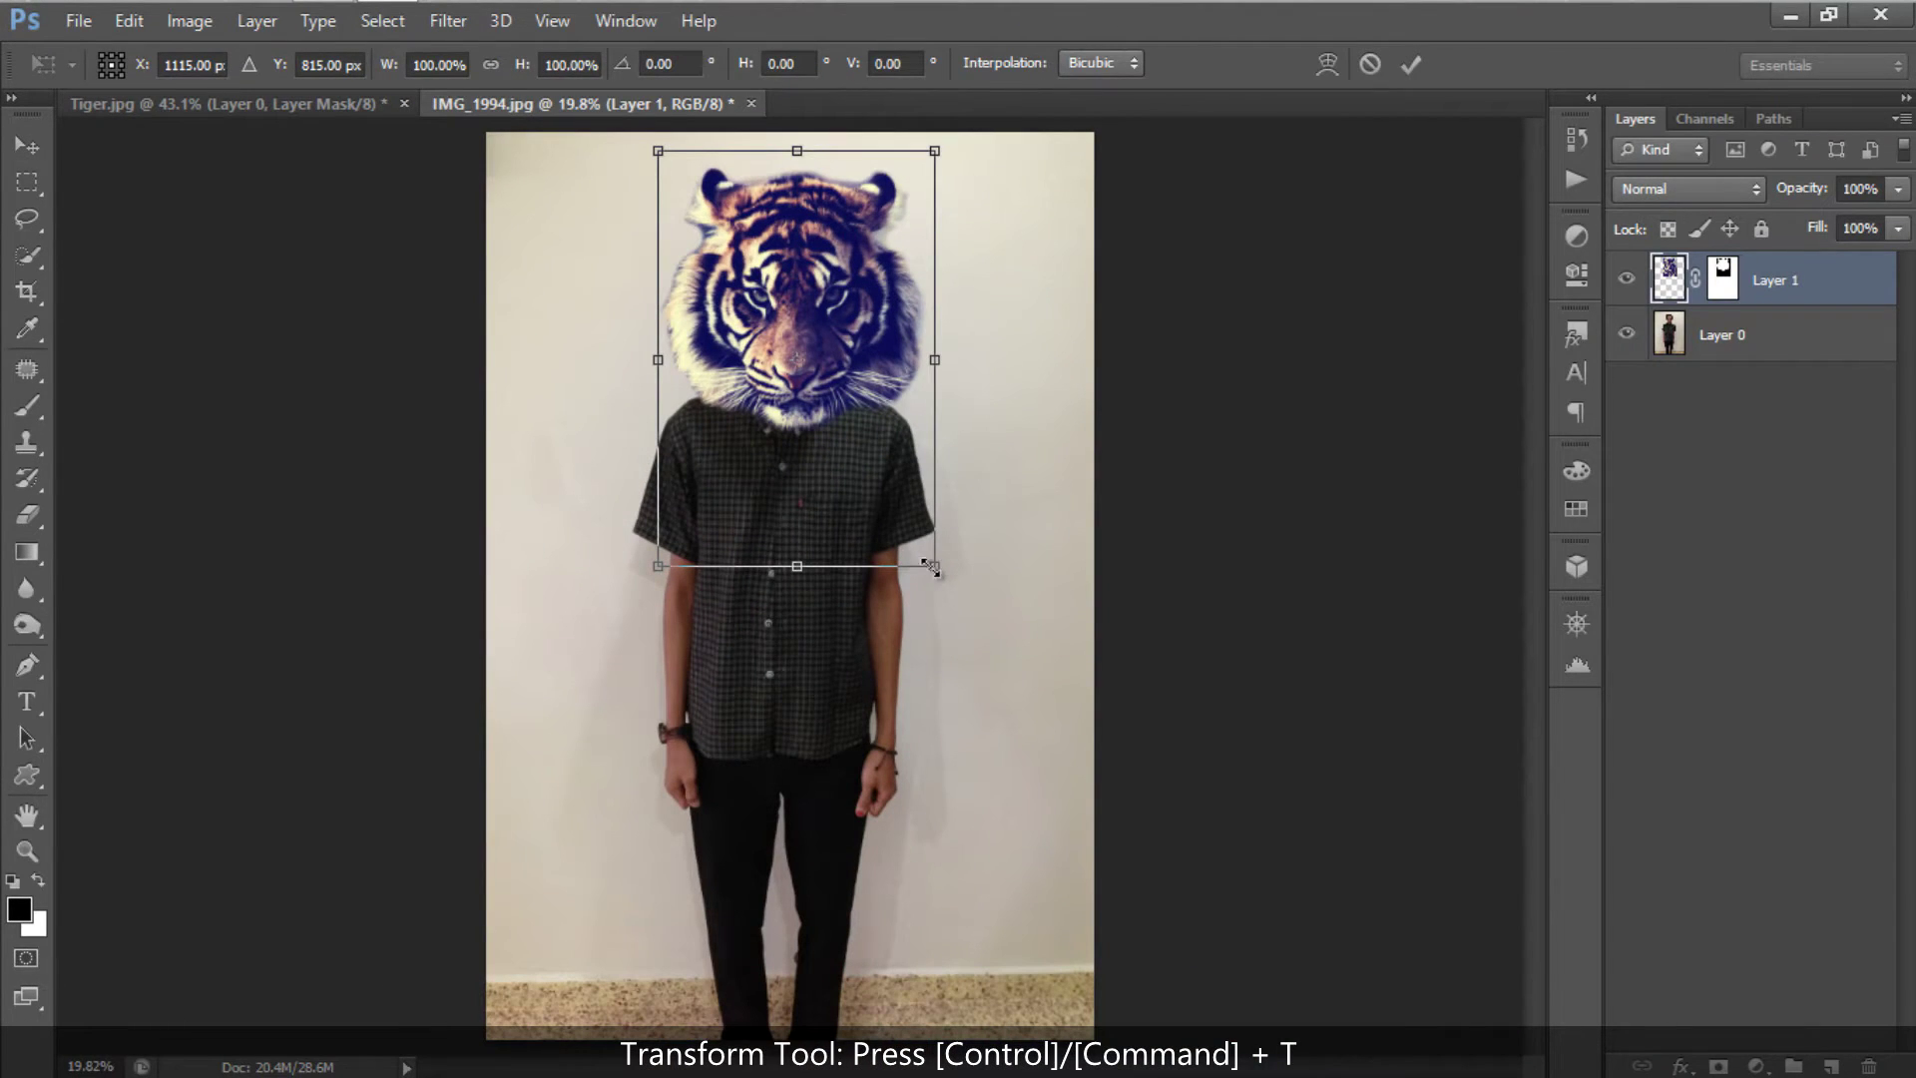
left_click_drag(931, 567, 867, 426)
left_click_drag(793, 486, 888, 470)
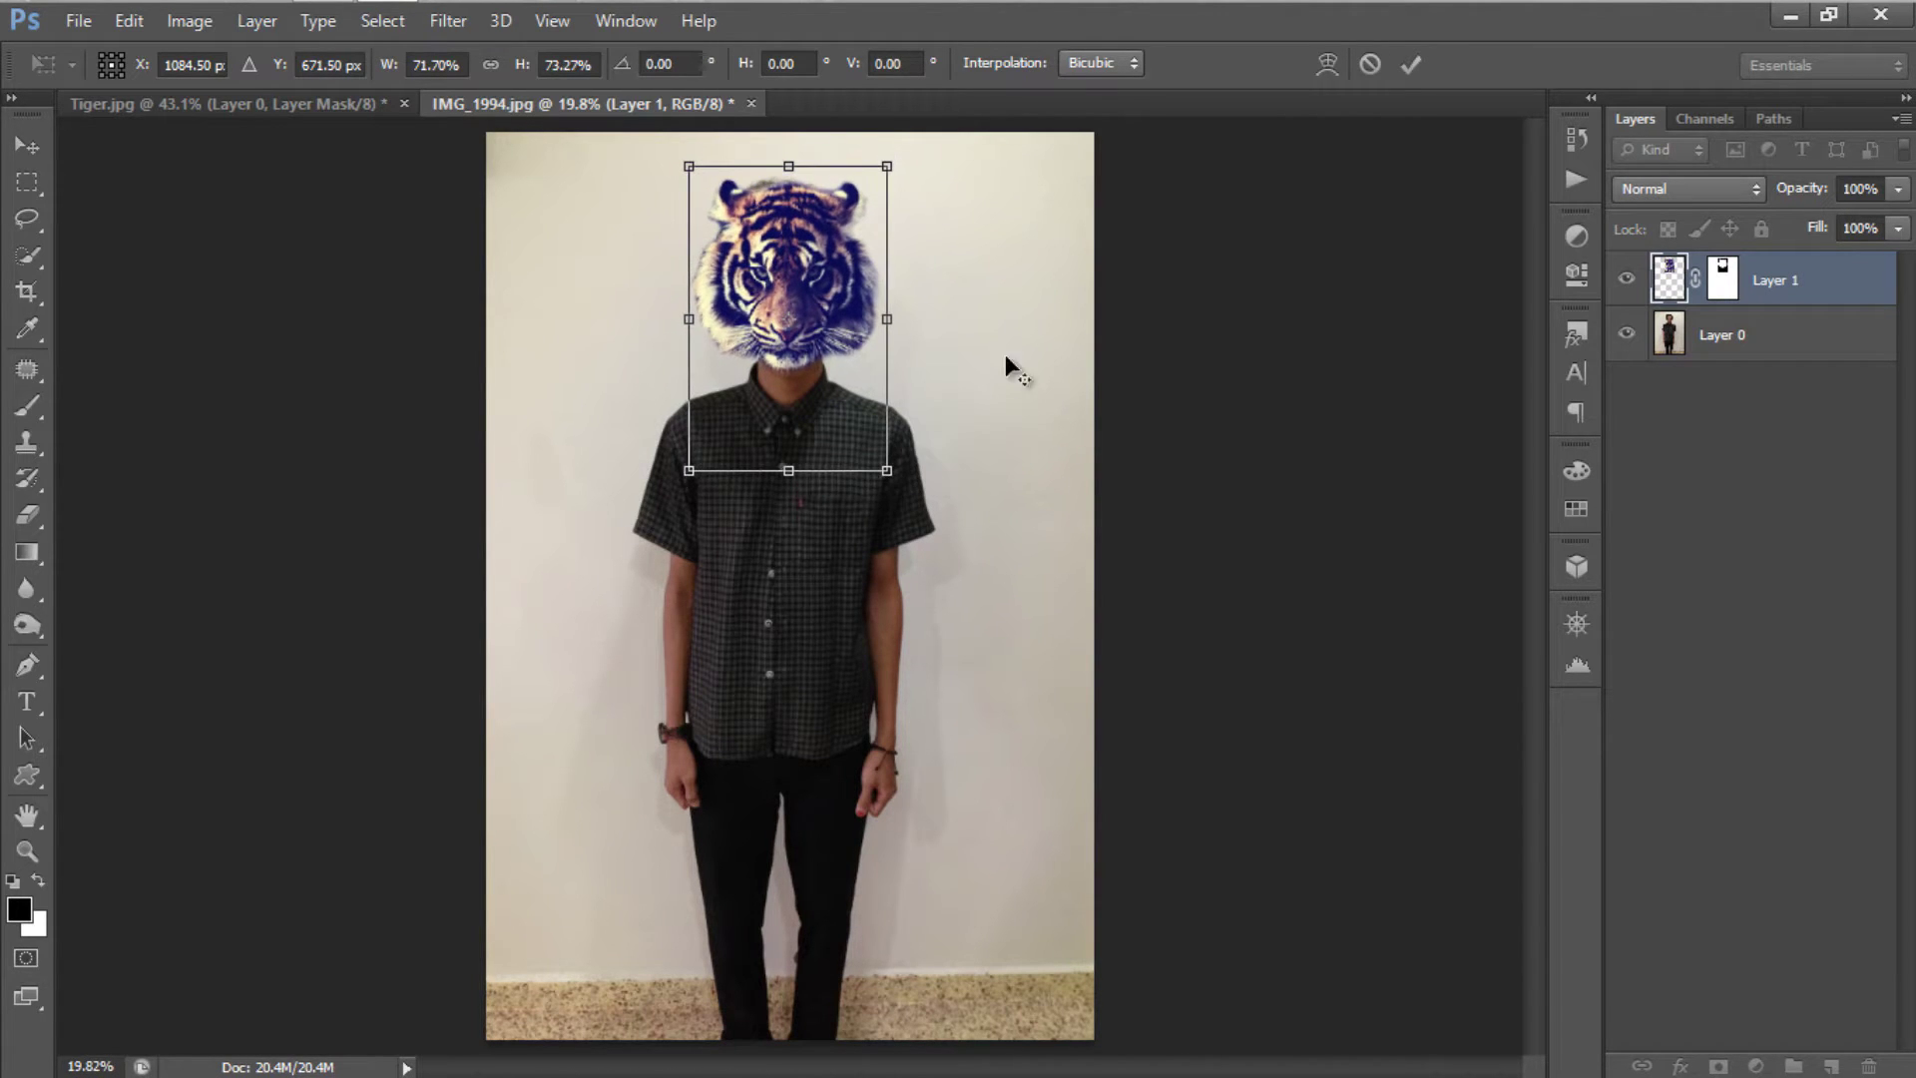
left_click(1410, 64)
scroll(784, 300, "up", 5)
left_click_drag(774, 509, 769, 488)
Step: Re-transform the tiger head to about 102.5% by 103.6% to sit on the shoulders
key("ctrl+t")
mouse_move(492, 201)
left_mouse_down()
mouse_move(519, 217)
mouse_move(493, 212)
left_mouse_up()
left_click_drag(596, 320, 731, 266)
left_click_drag(1070, 213, 1074, 188)
left_click_drag(802, 329, 809, 341)
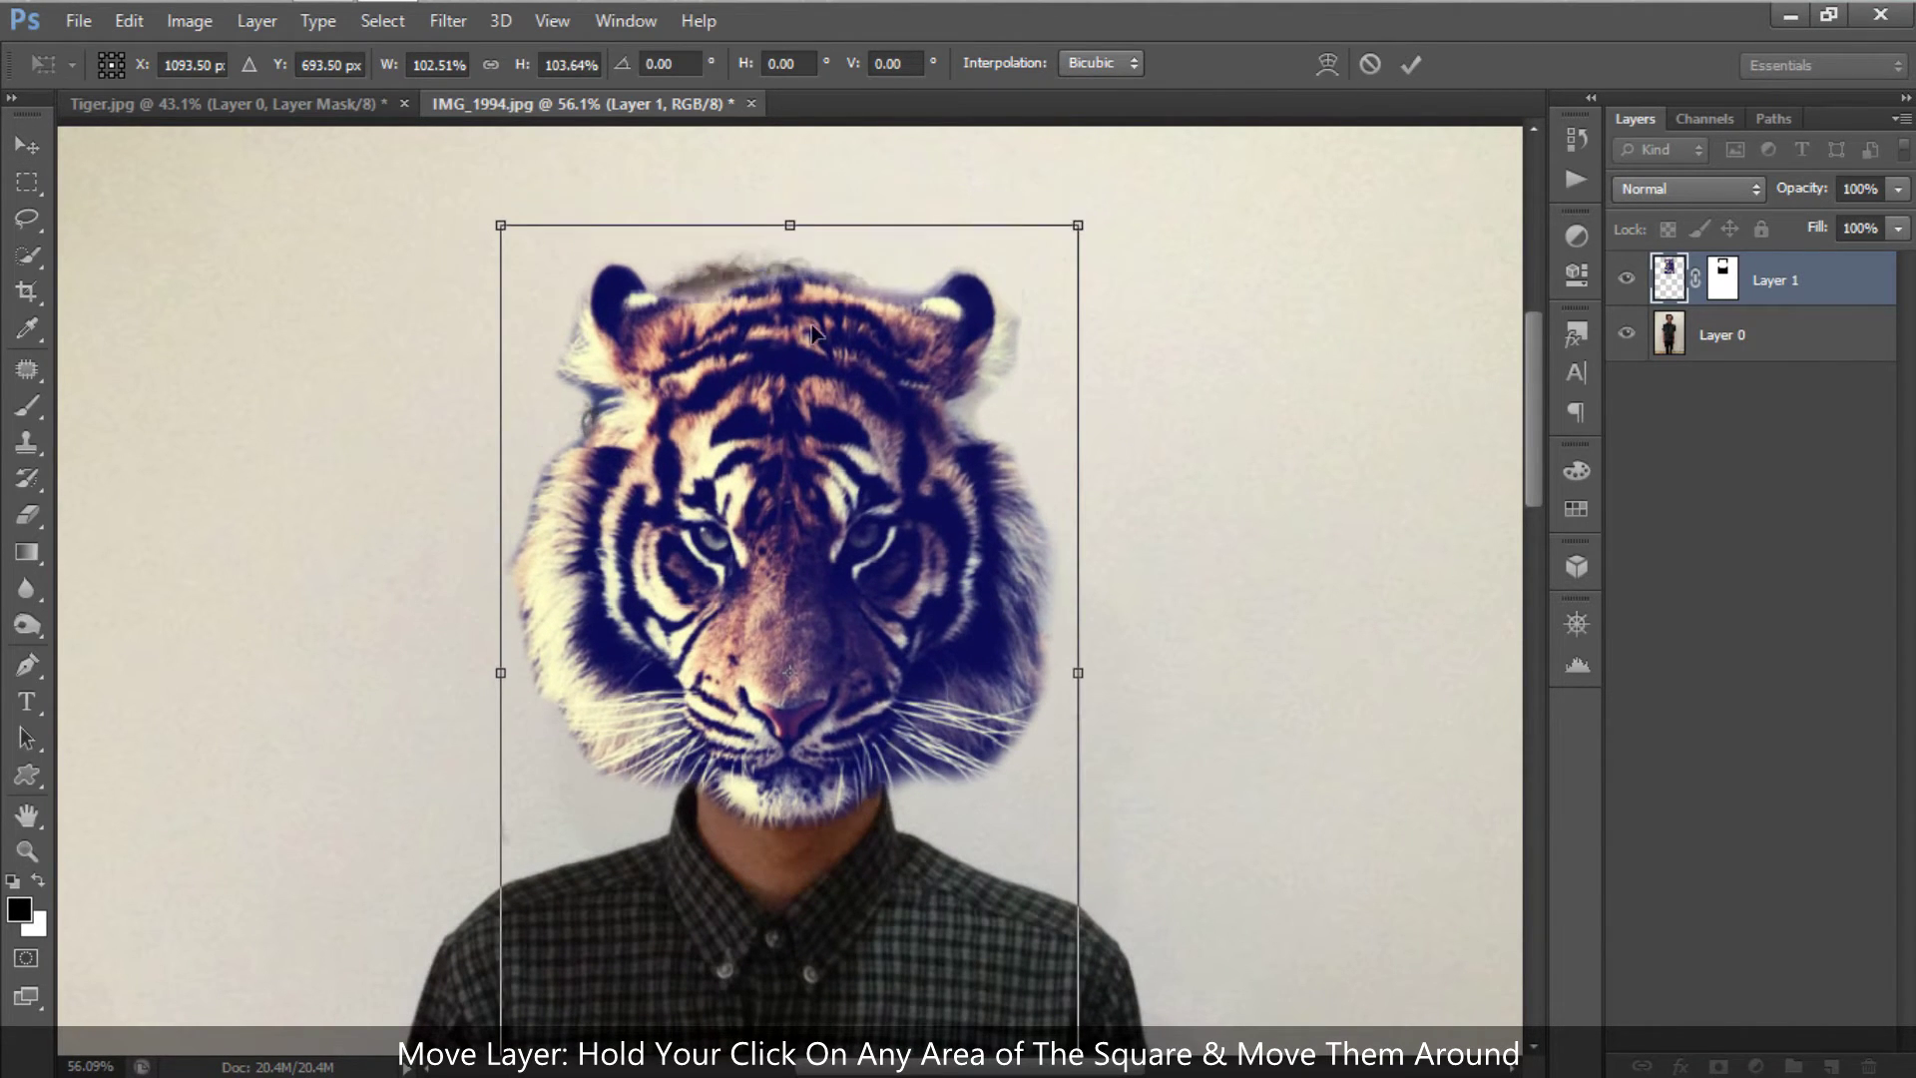
left_click_drag(1078, 226, 1083, 186)
left_click_drag(983, 225, 983, 243)
key("Return")
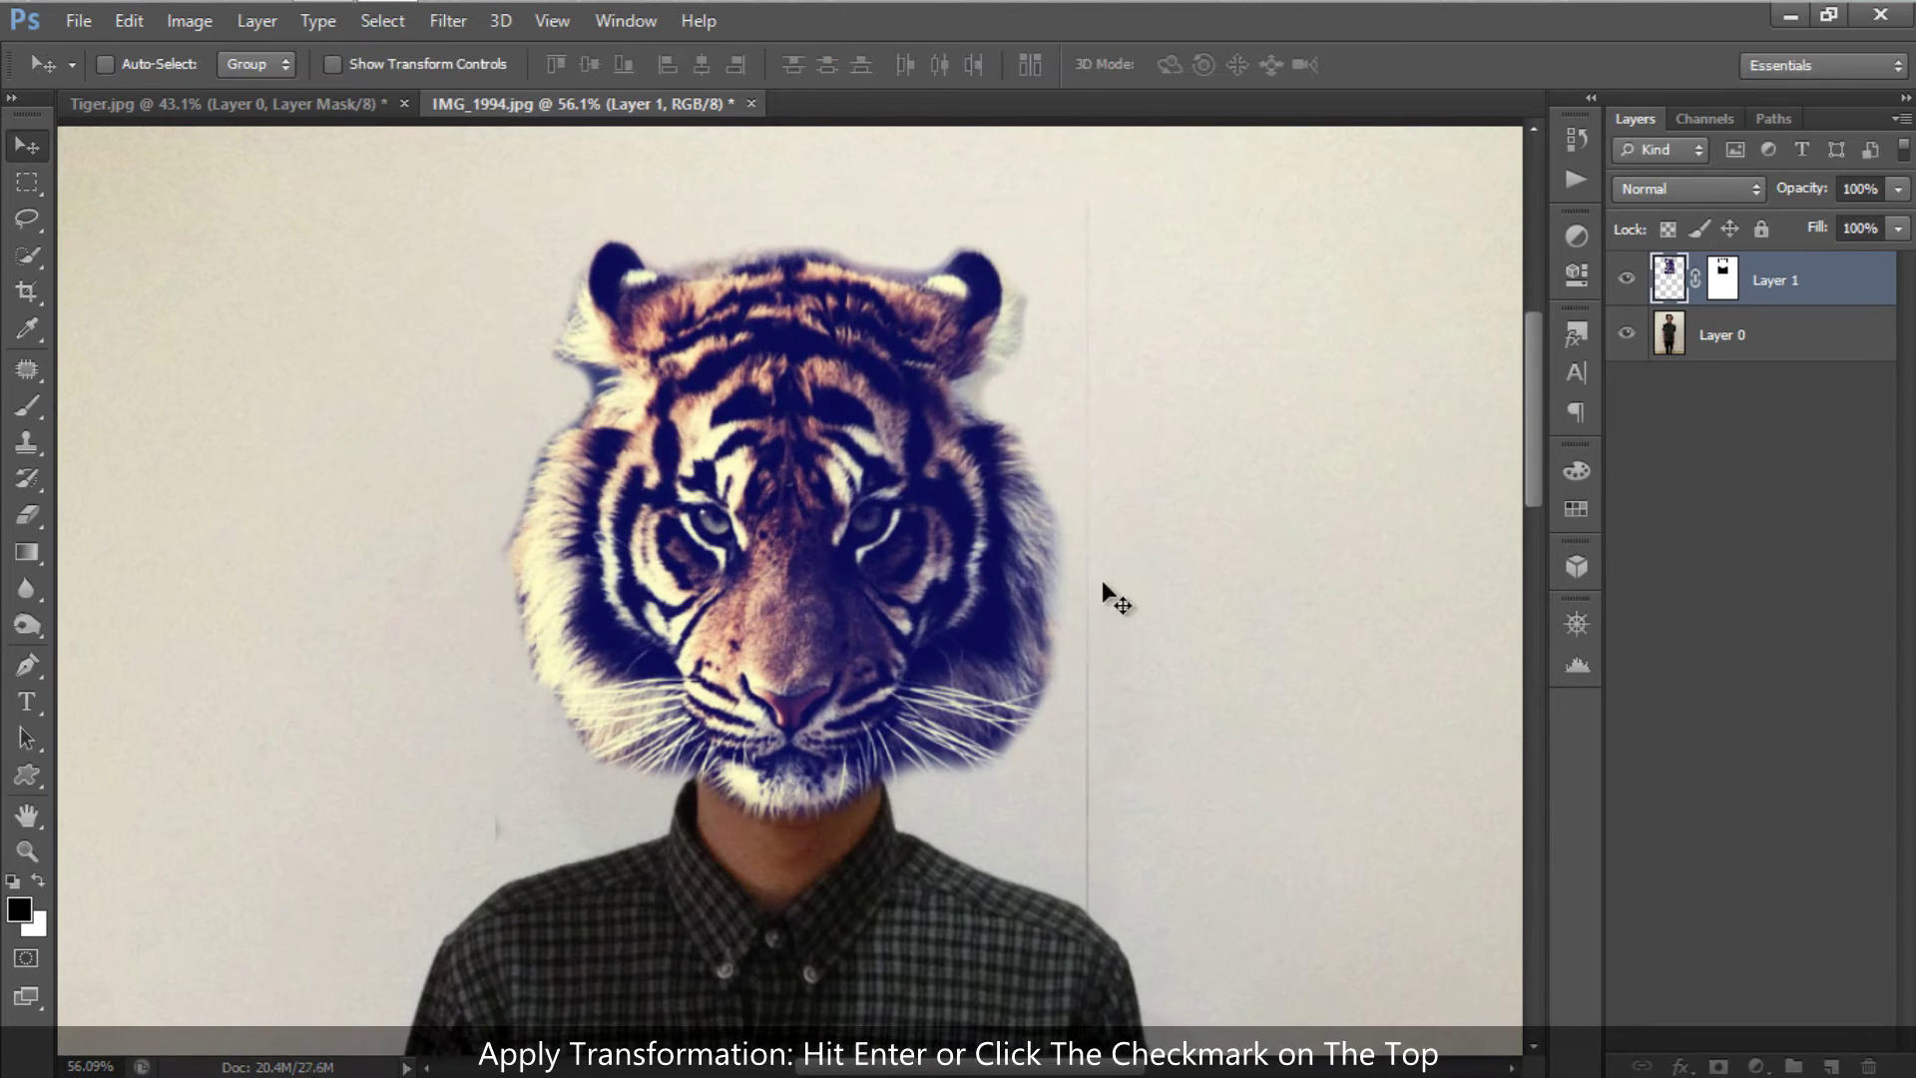
key("b")
key("ctrl+backslash")
key("ctrl+0")
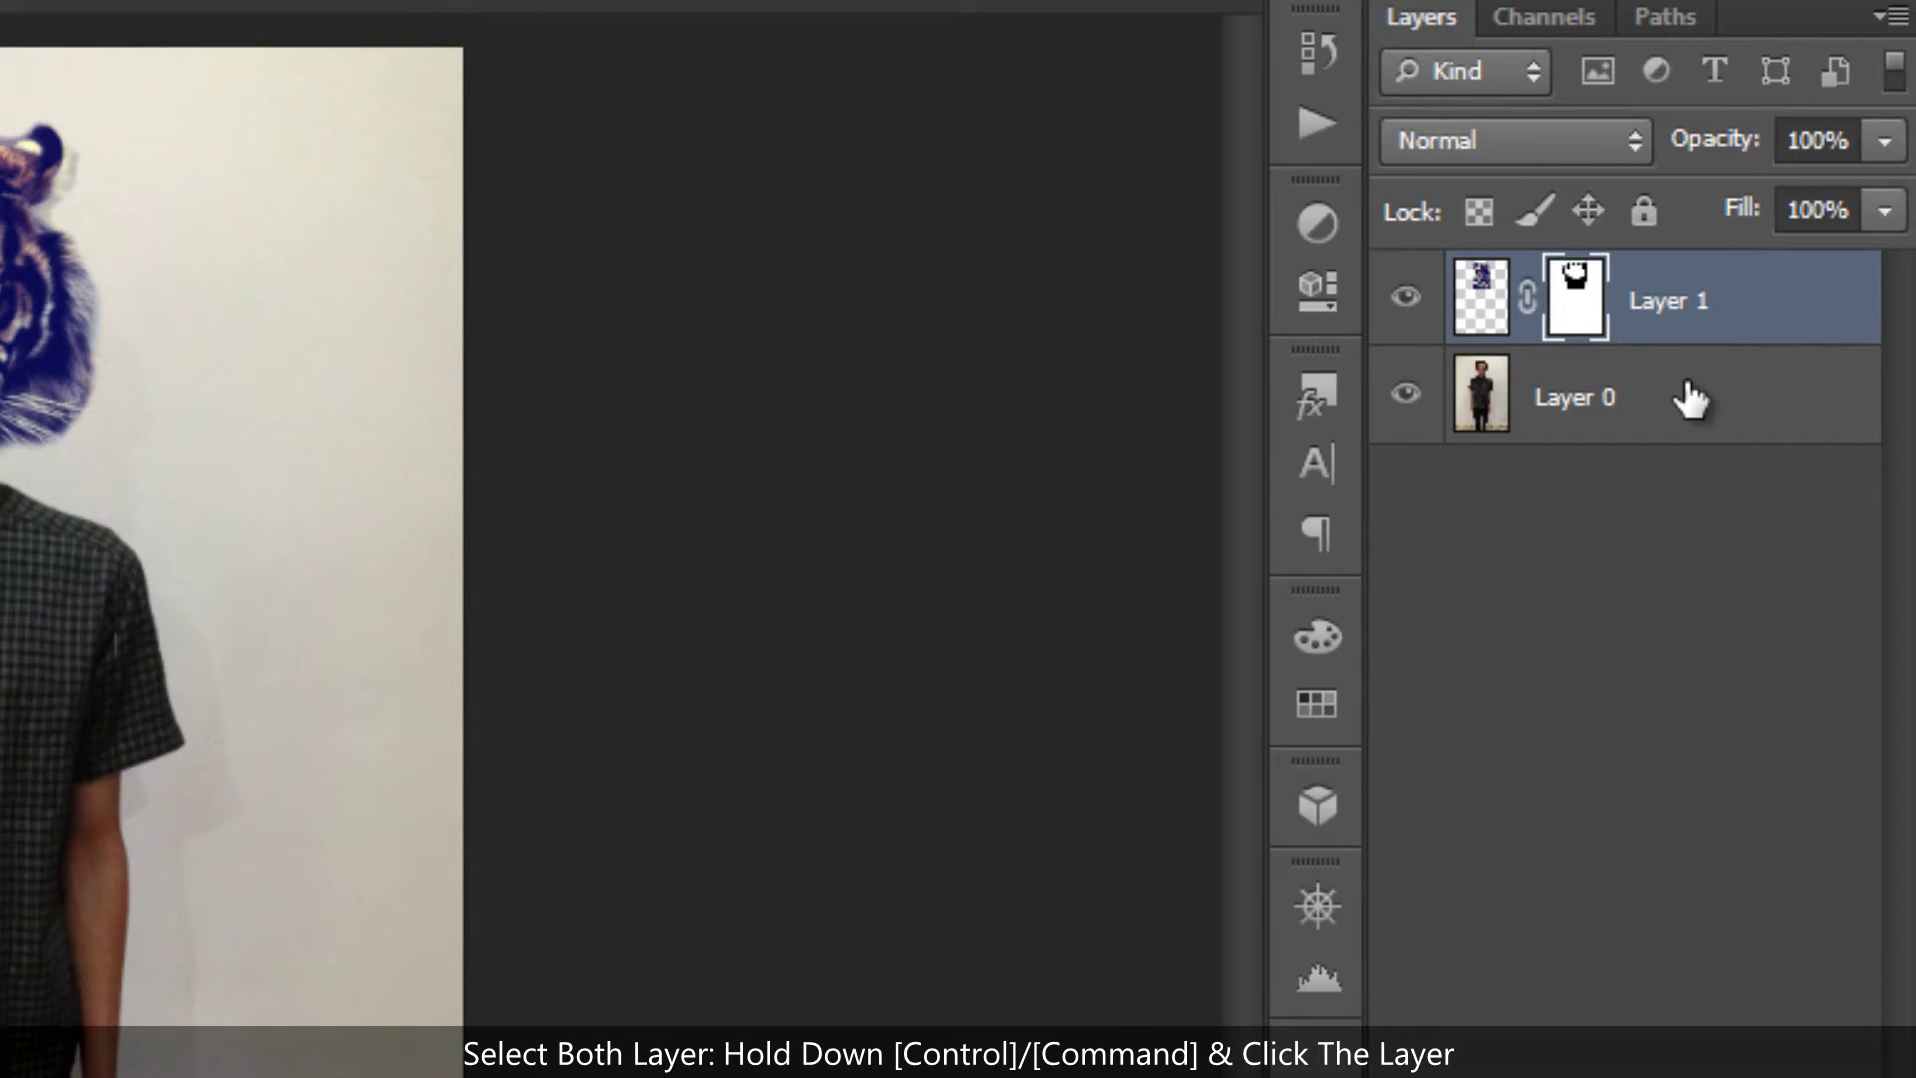
Step: Merge Layer 0 and the tiger layer with Ctrl+E and rename the result Tiger
left_click(1693, 400, "ctrl")
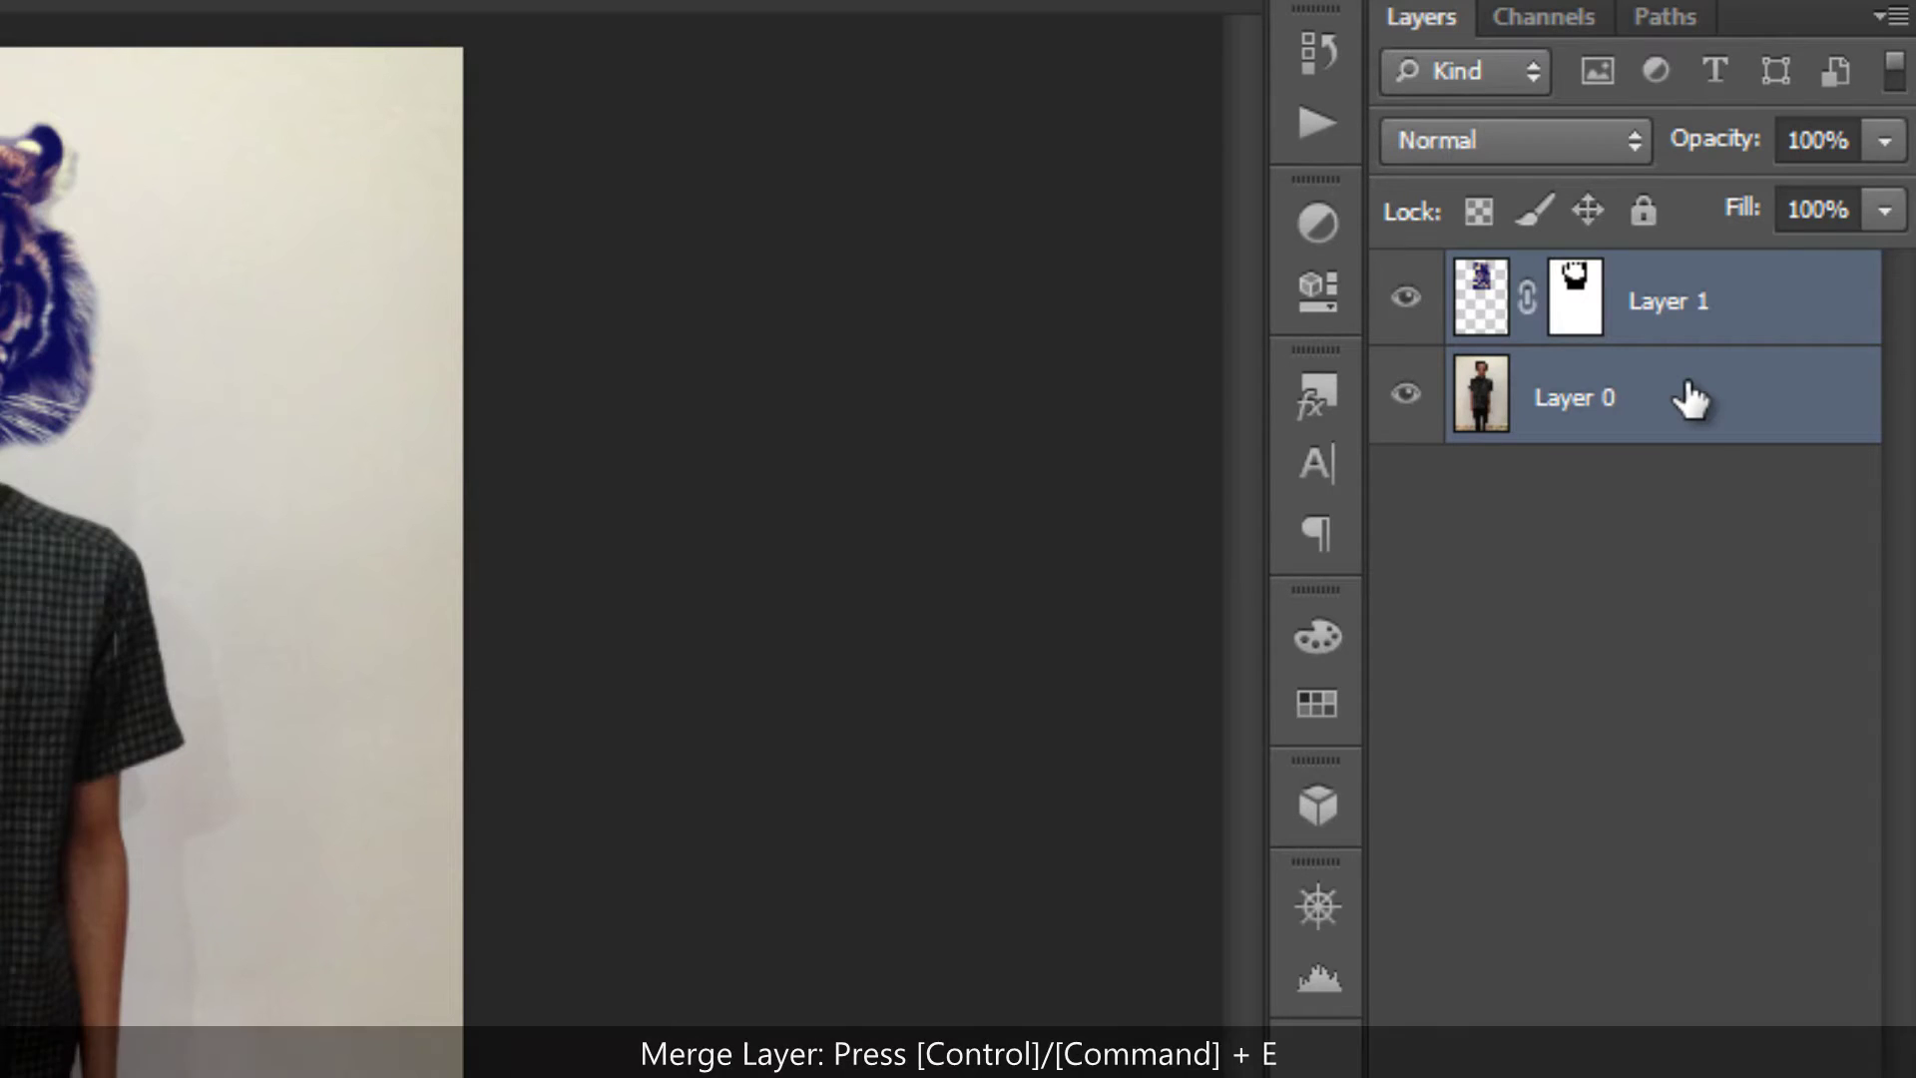
key("ctrl+e")
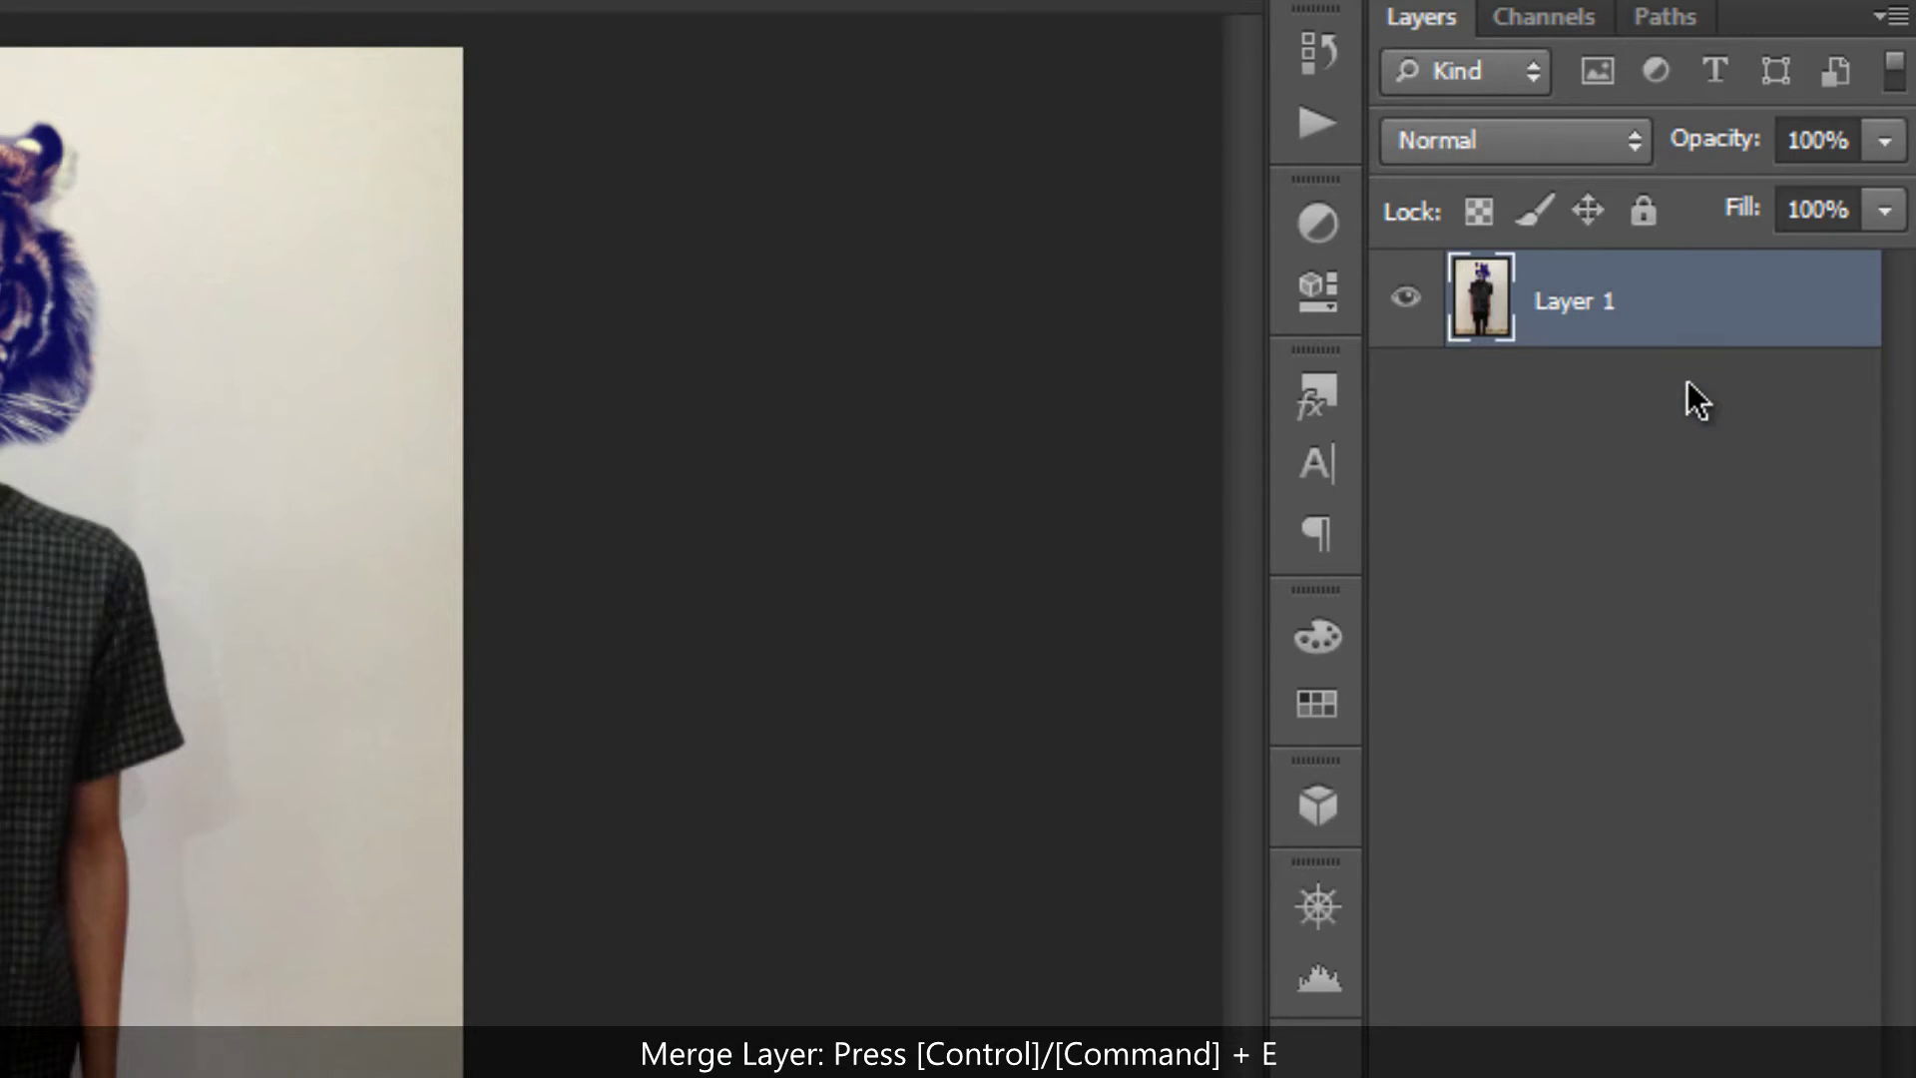
double_click(1607, 299)
type("Tiger")
key("Return")
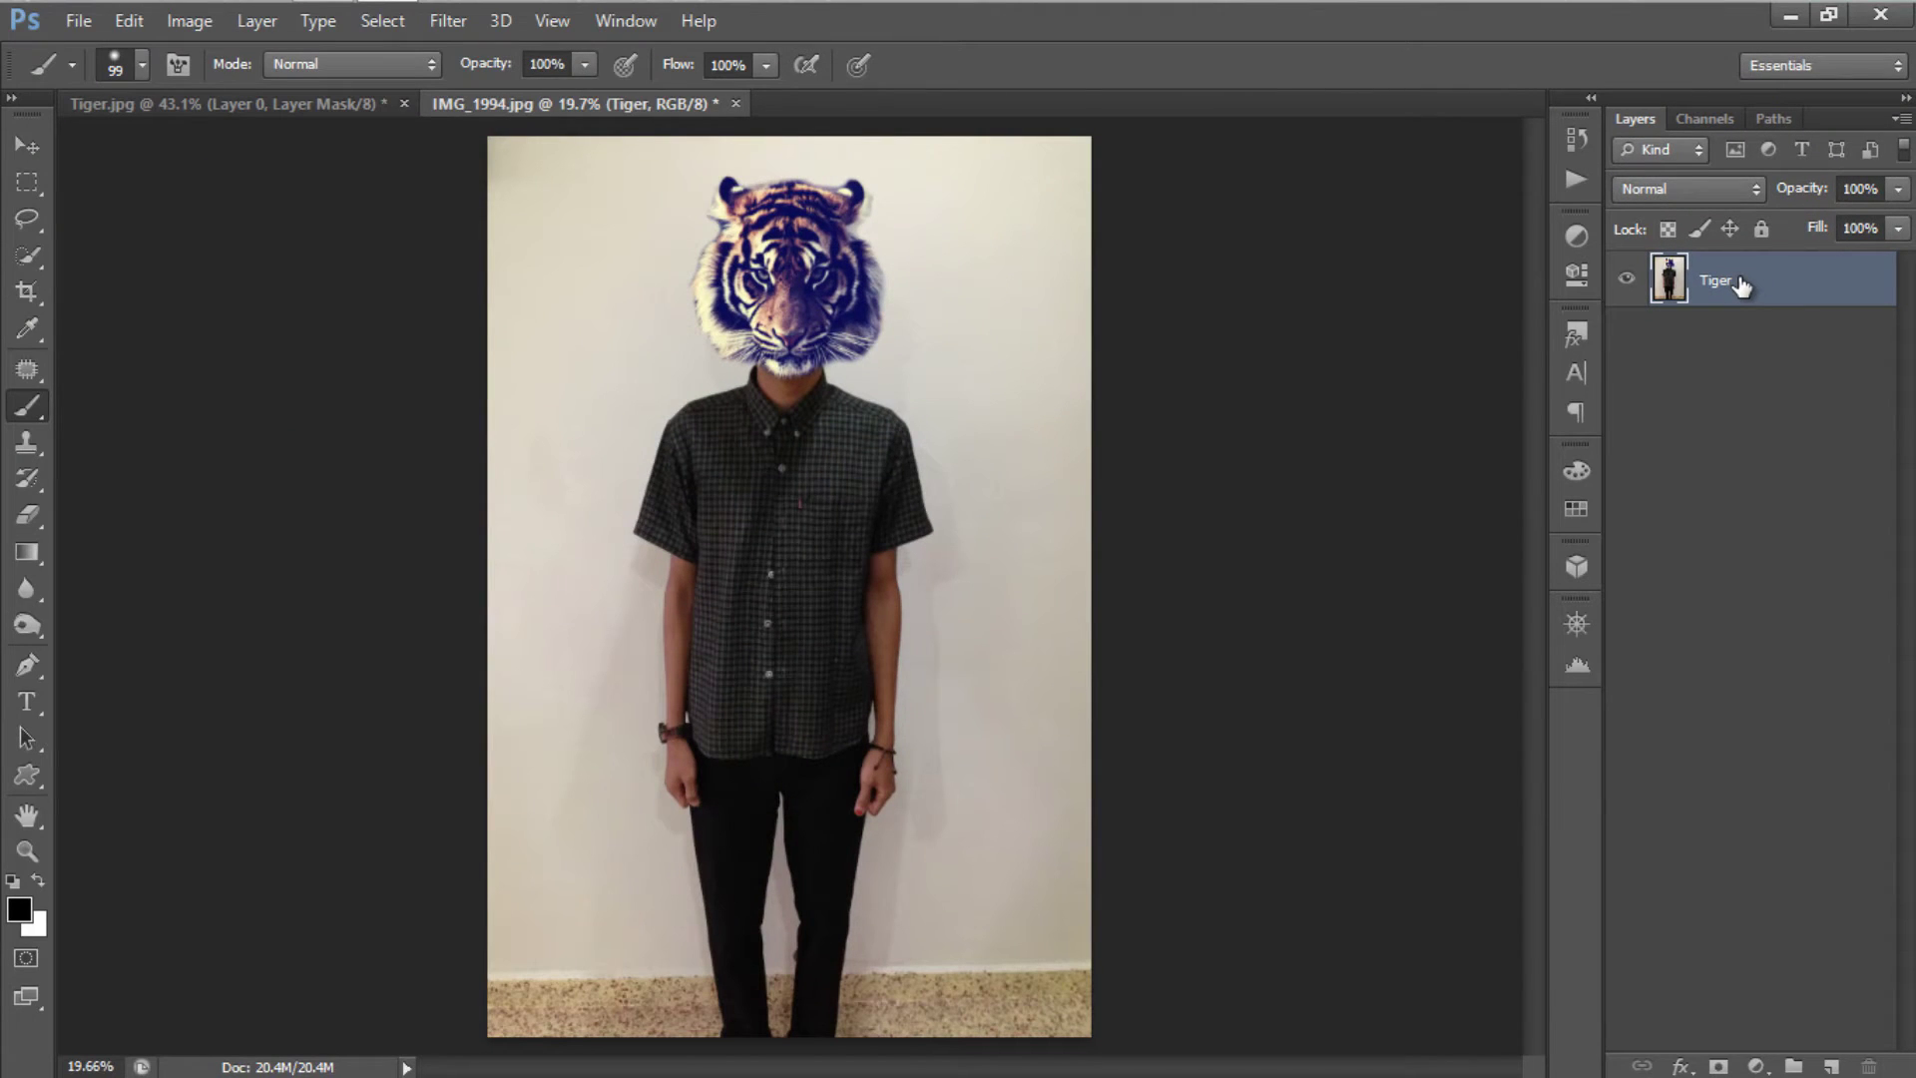
left_click(1577, 236)
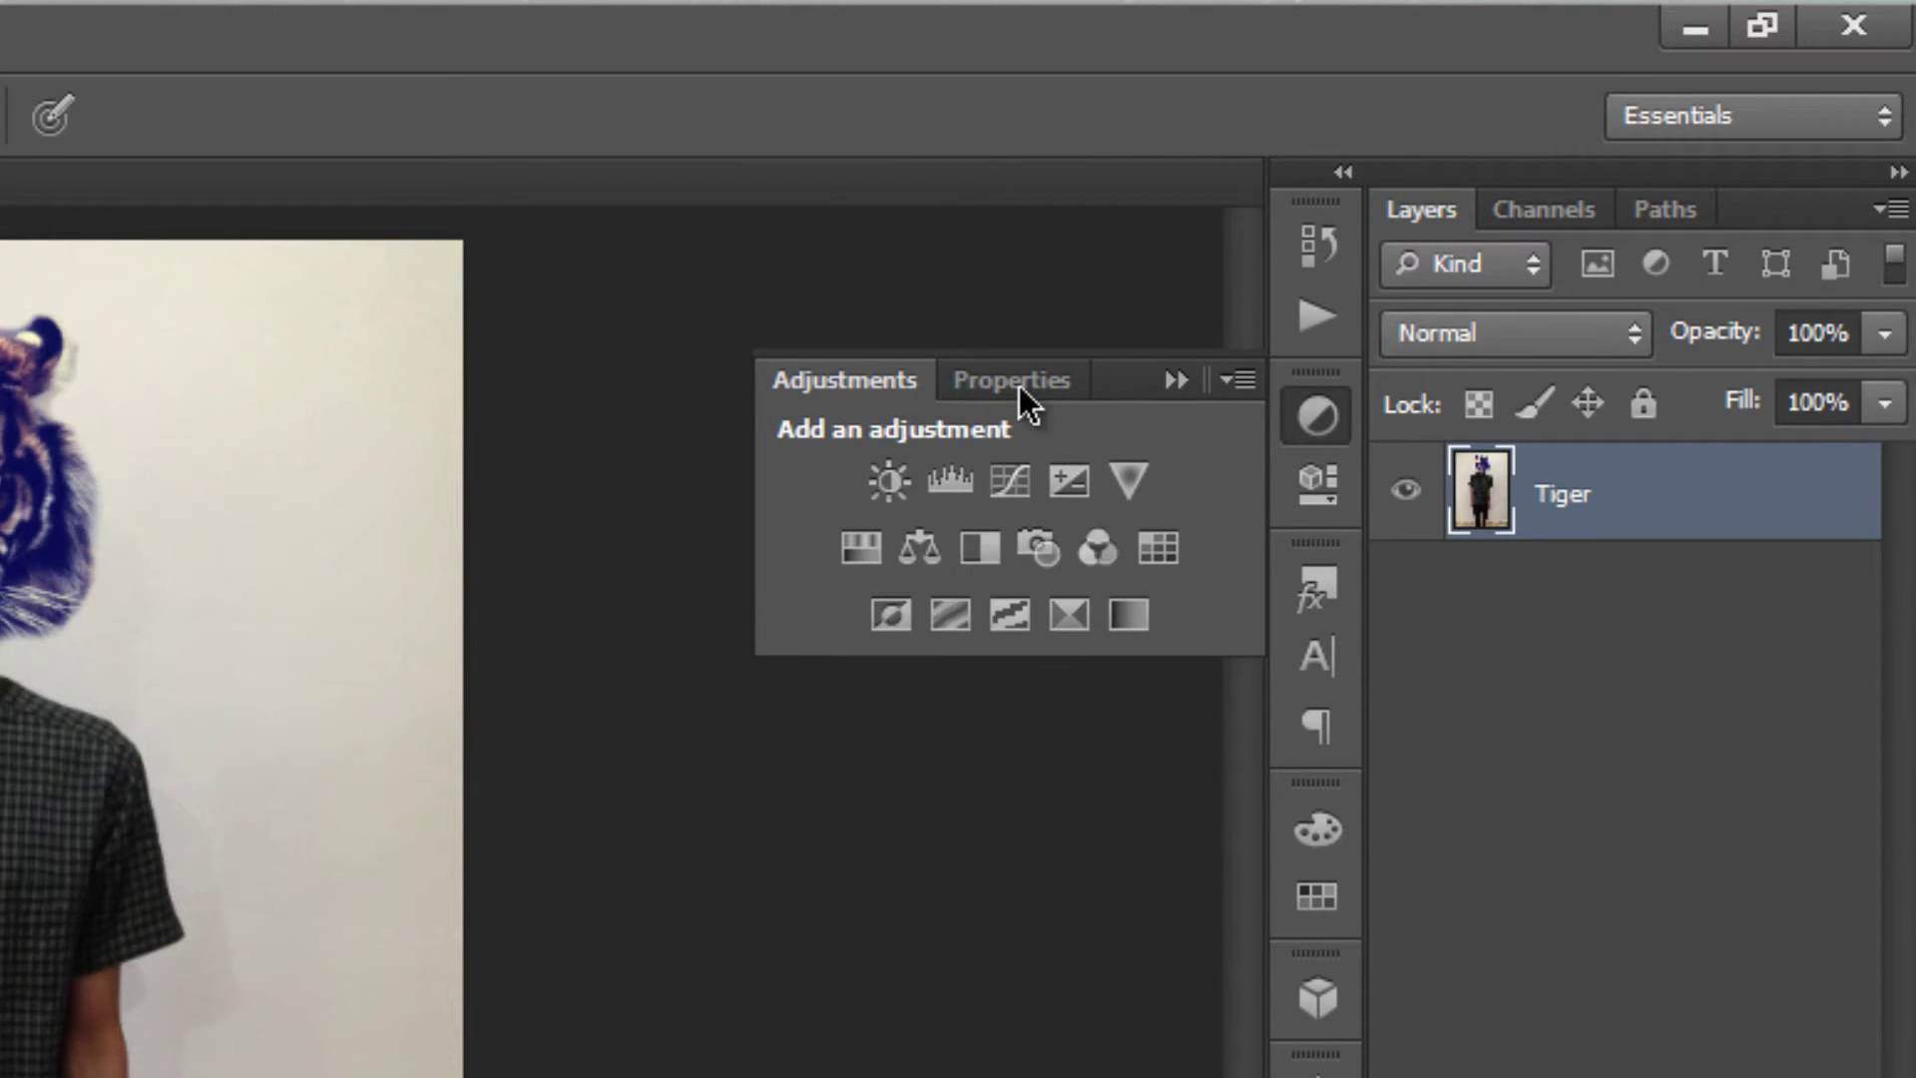
Step: Add a Levels adjustment layer from the Adjustments panel, clipped to the Tiger layer
left_click(1157, 393)
left_click(431, 37)
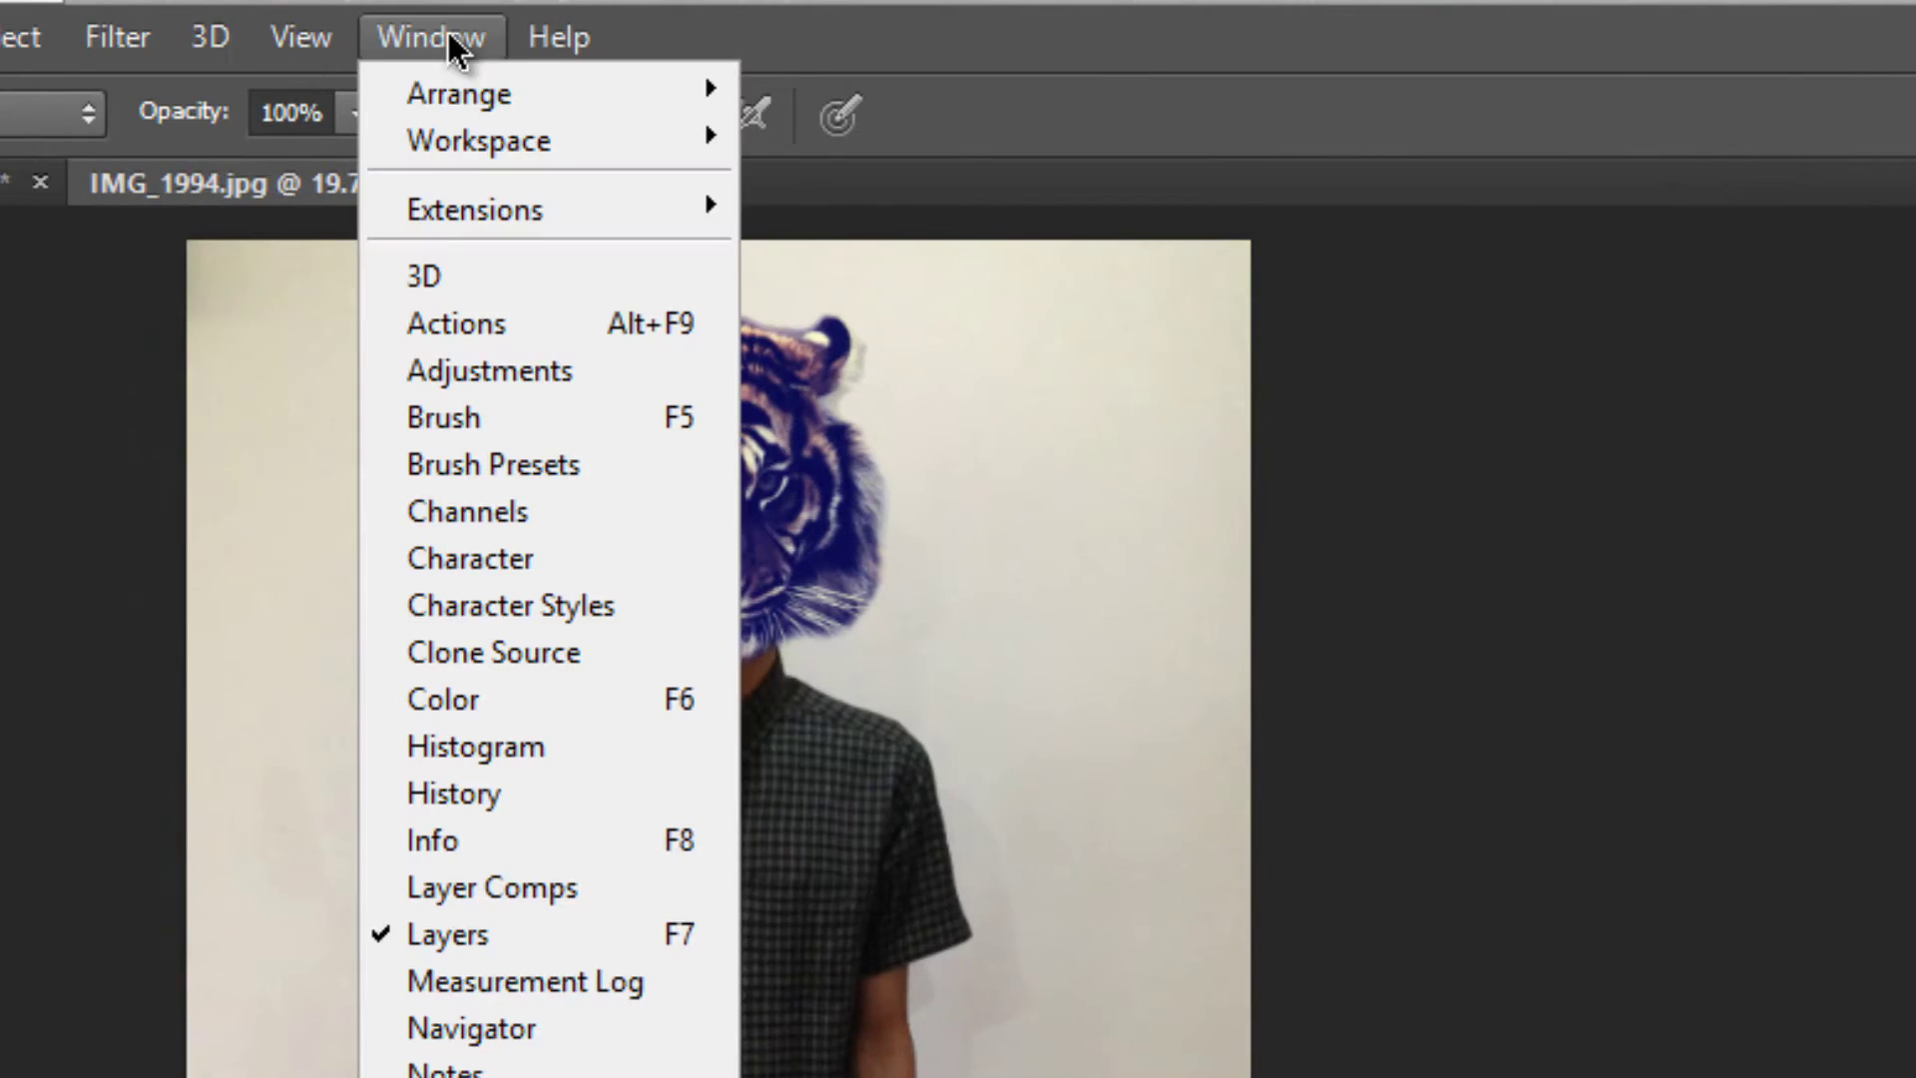
left_click(461, 376)
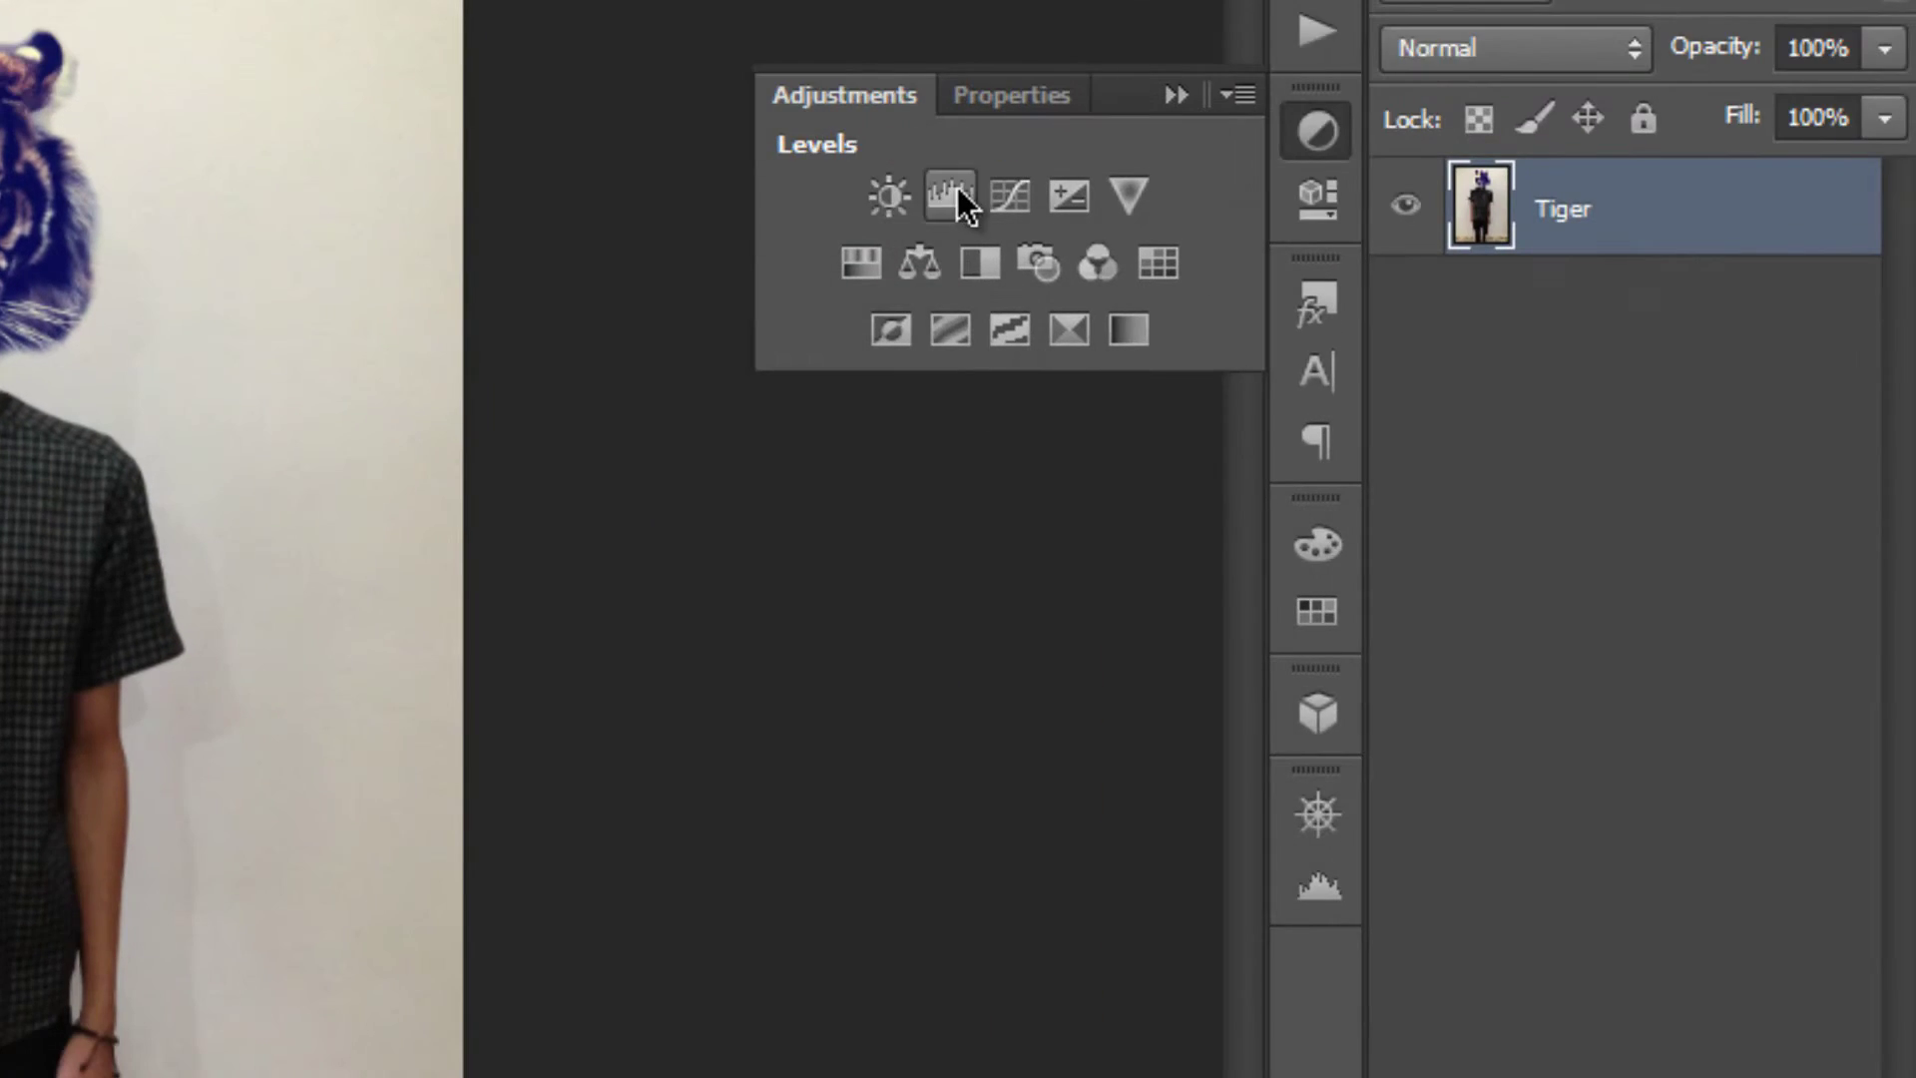
left_click(956, 187)
left_click_drag(1004, 671, 1013, 1006)
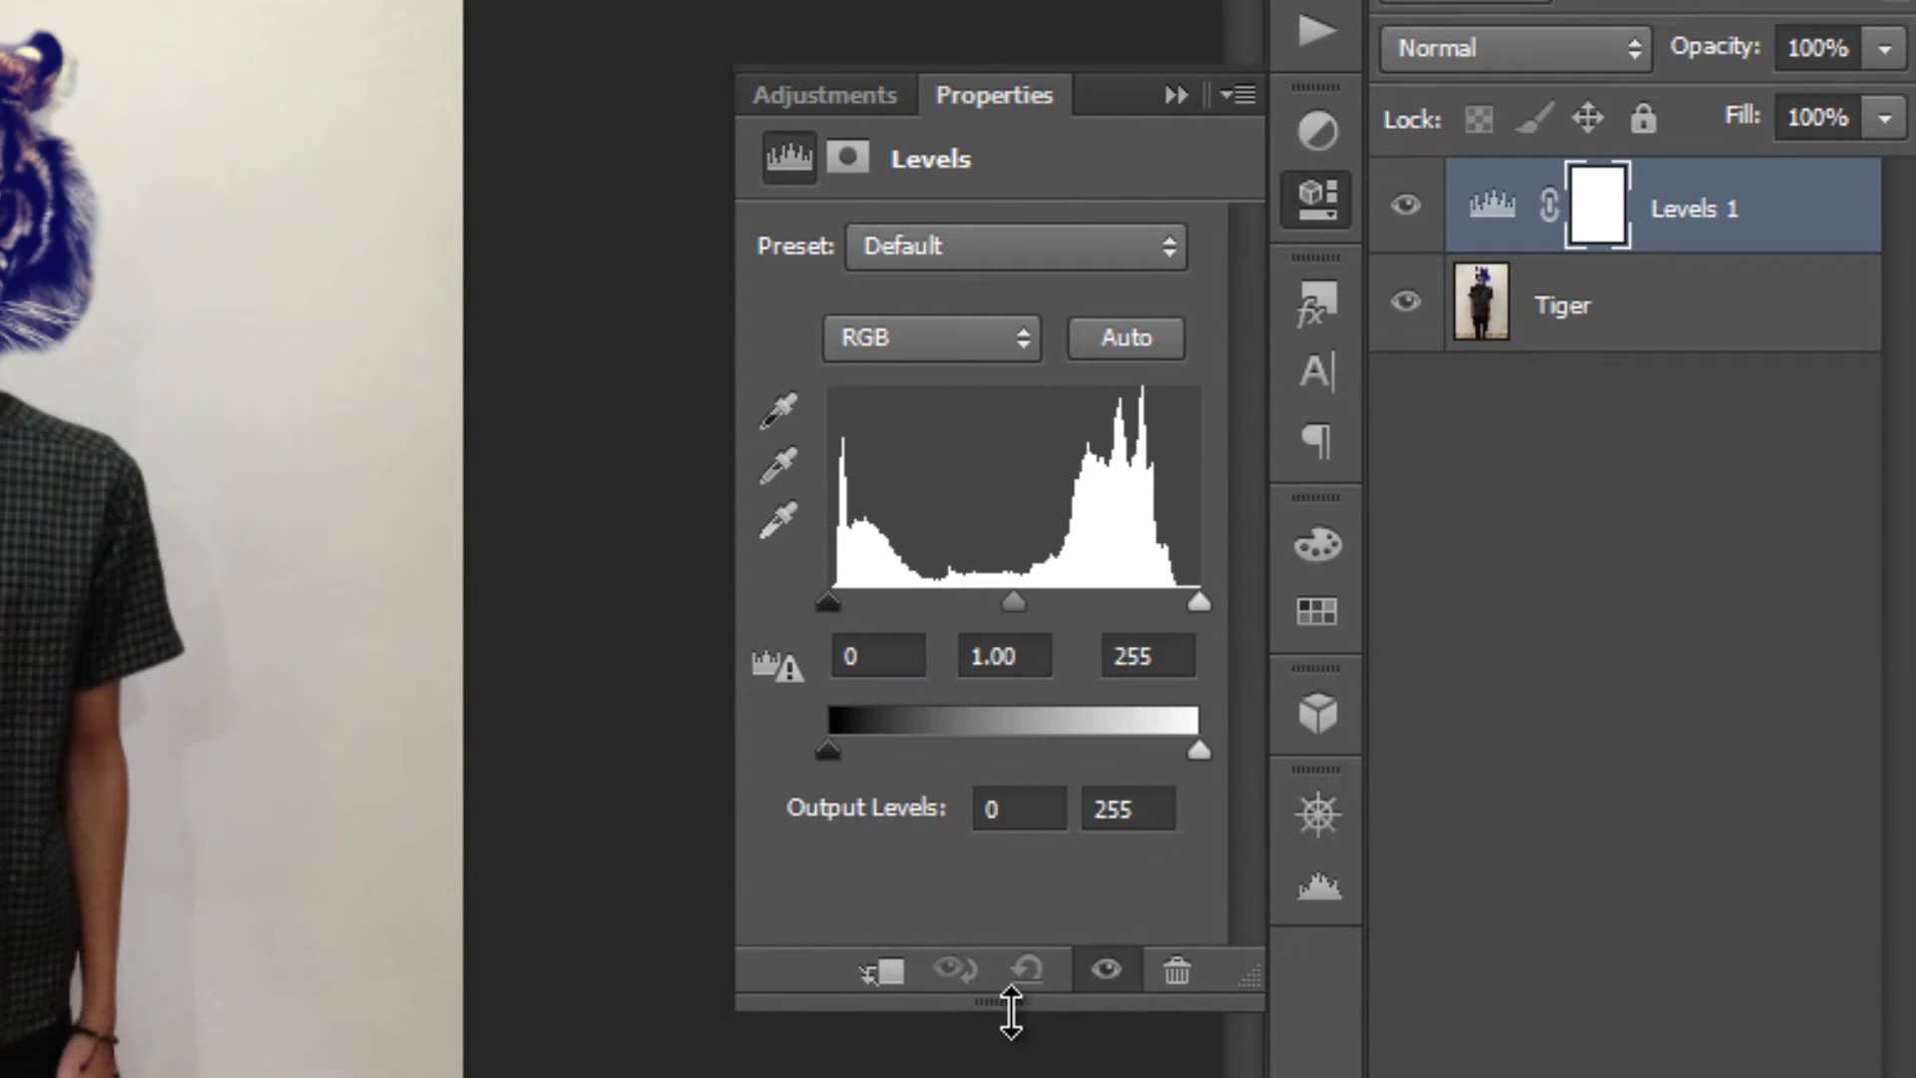
left_click(883, 972)
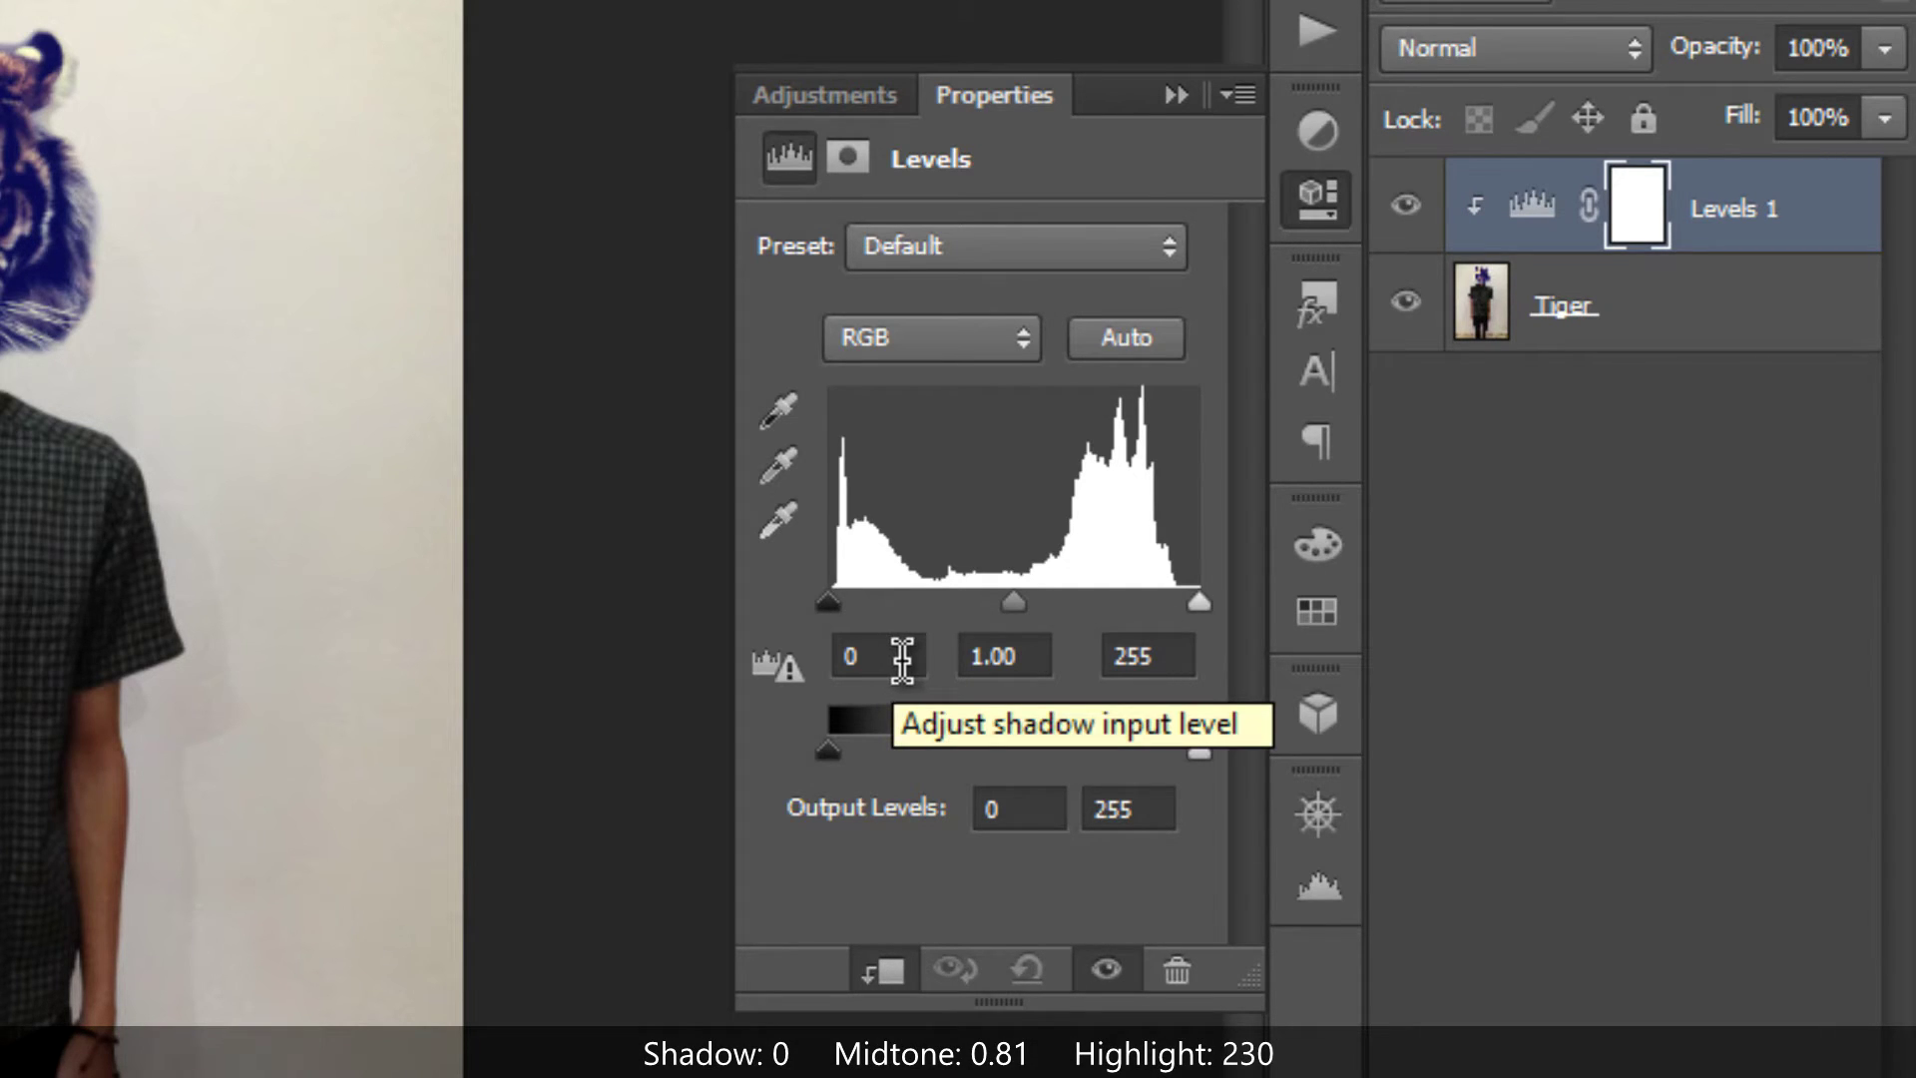
Step: Set the Levels midtone input to 0.81 and the highlight to 230
left_click(990, 656)
type("0.81")
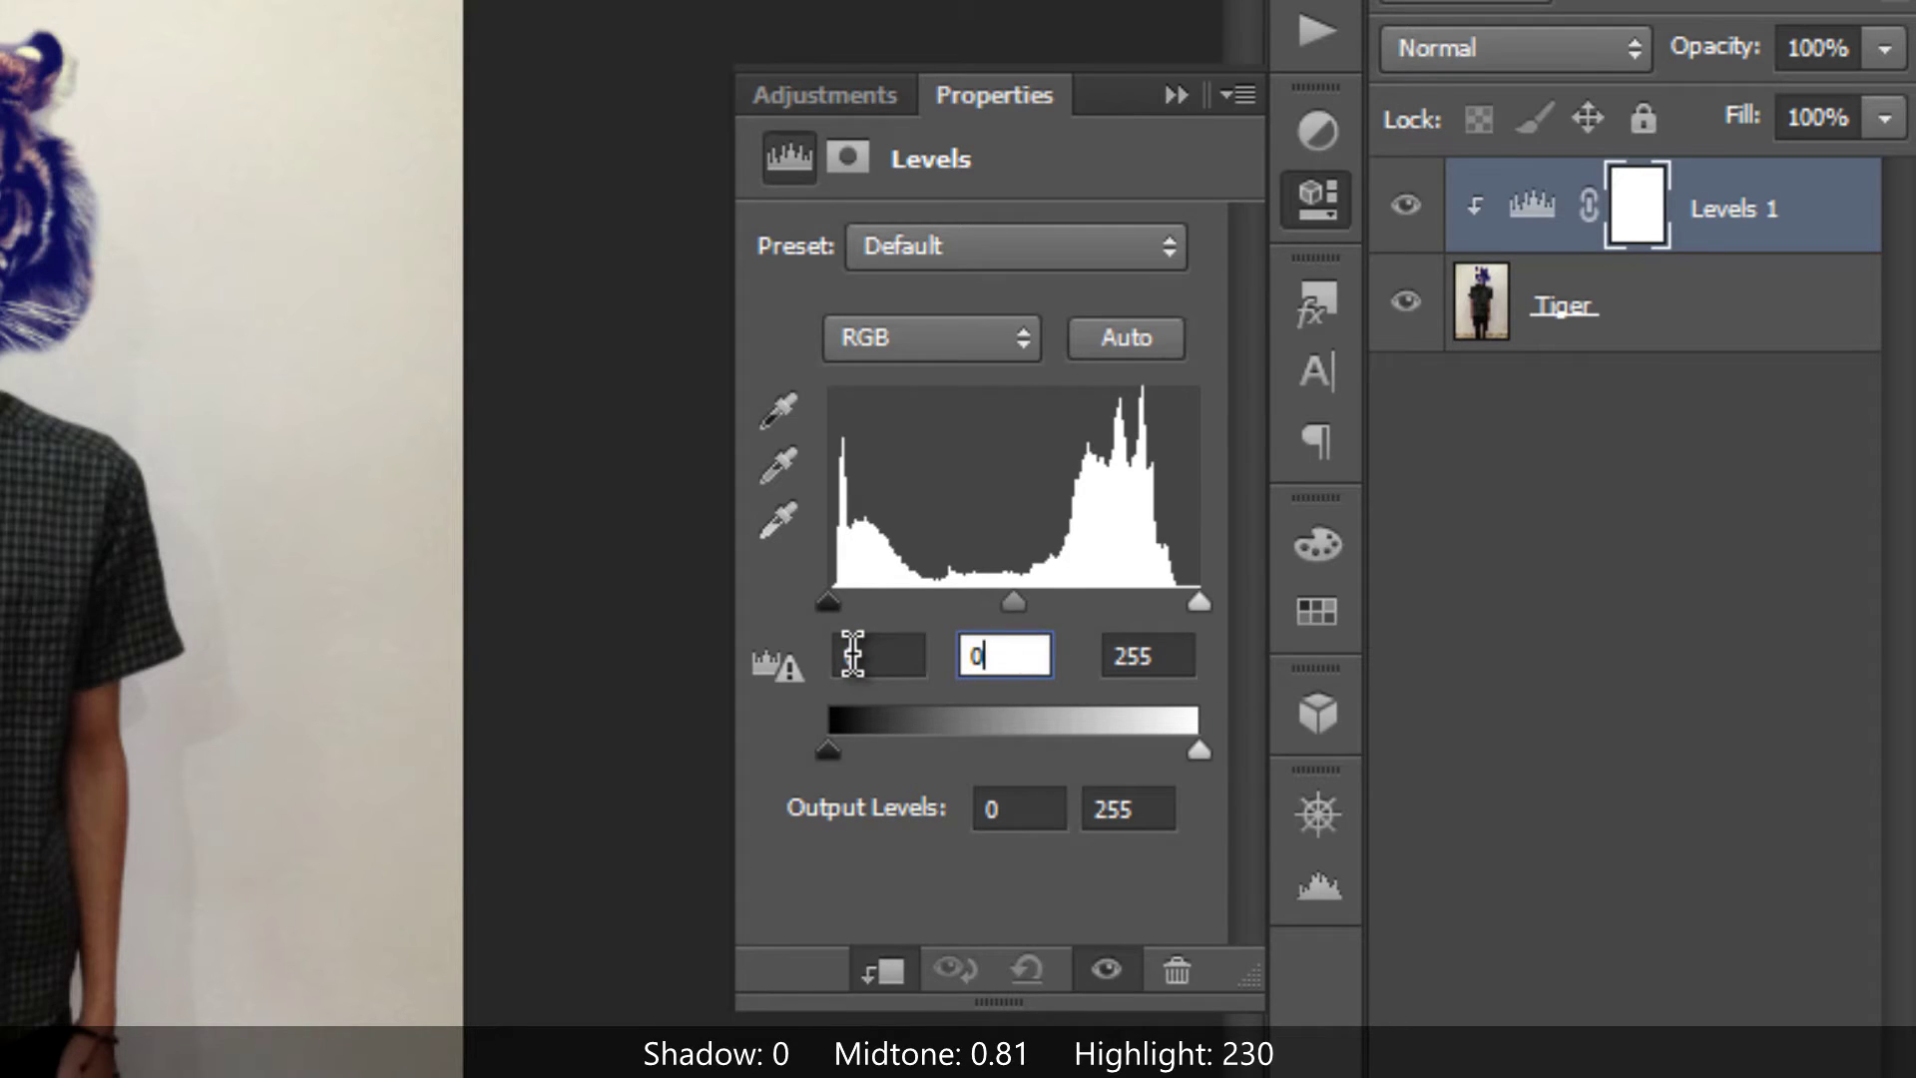
key("Tab")
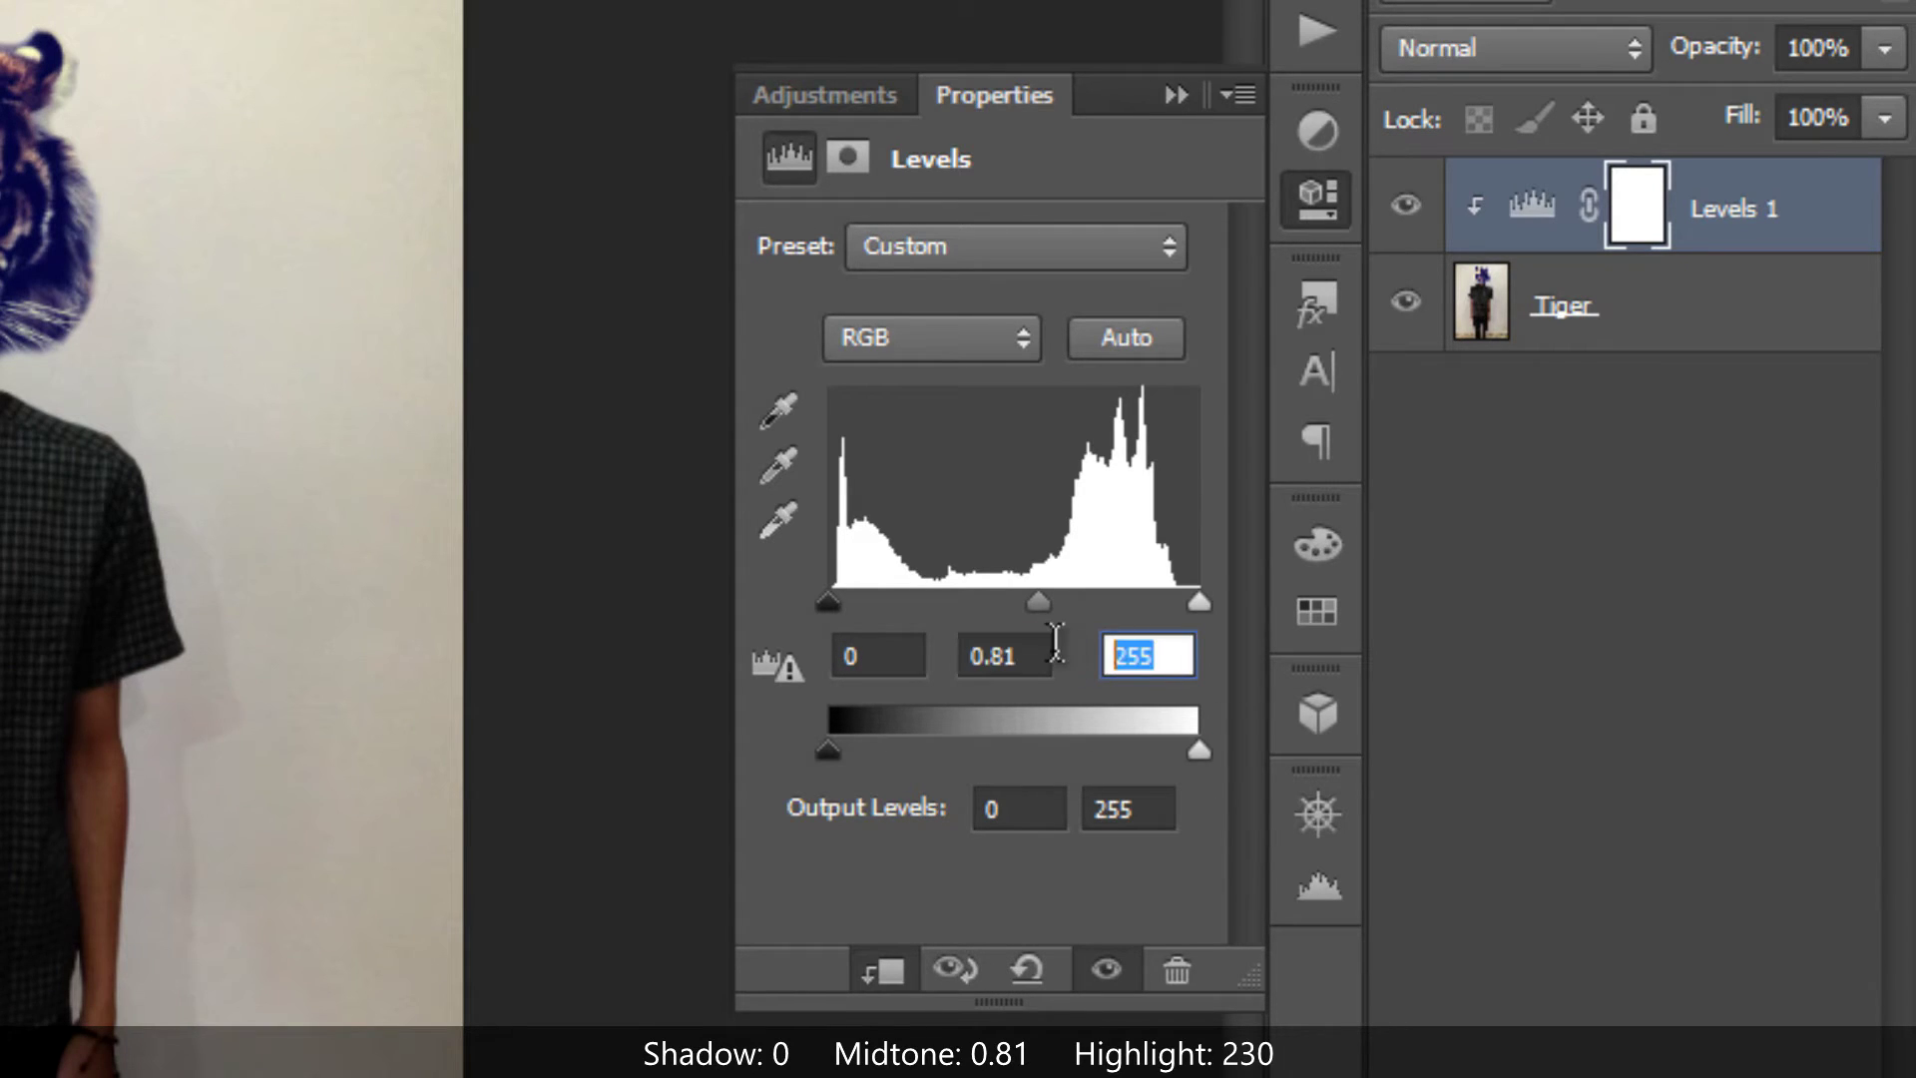
type("230")
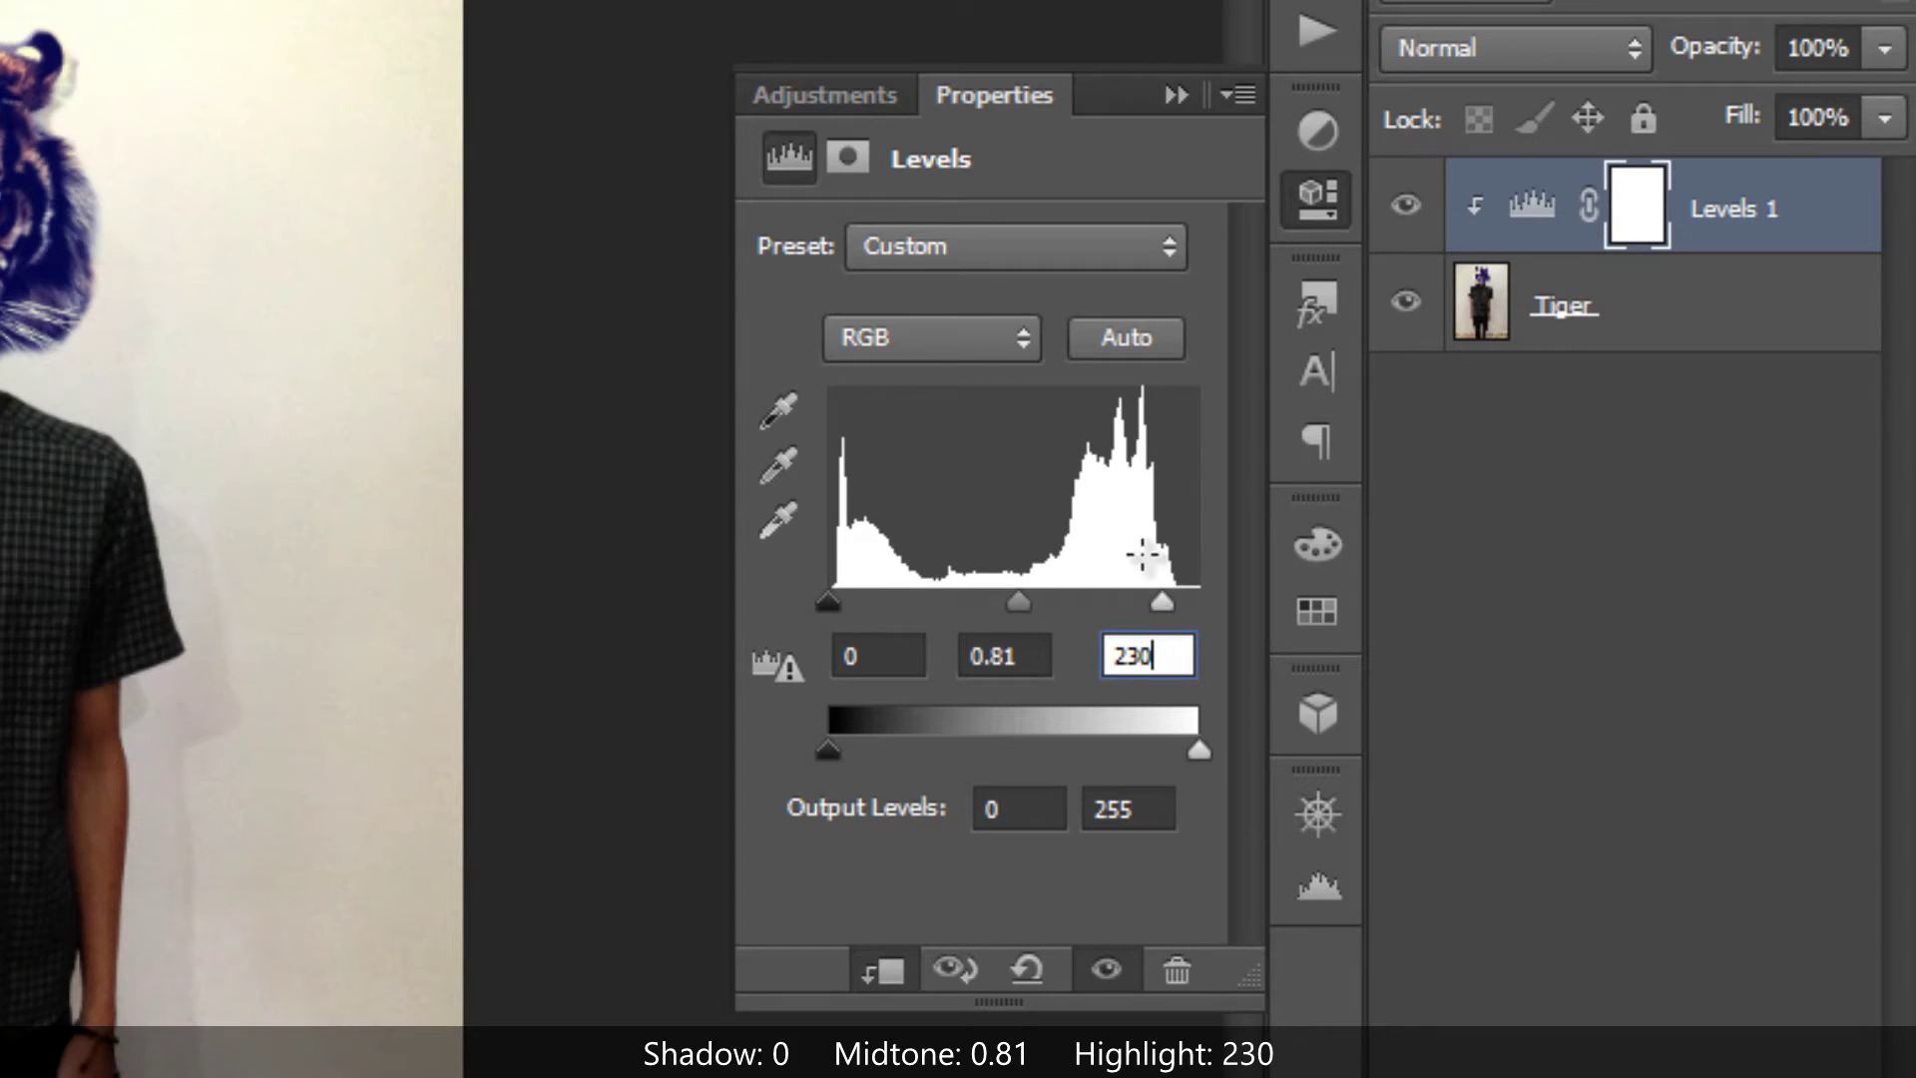
left_click(1178, 96)
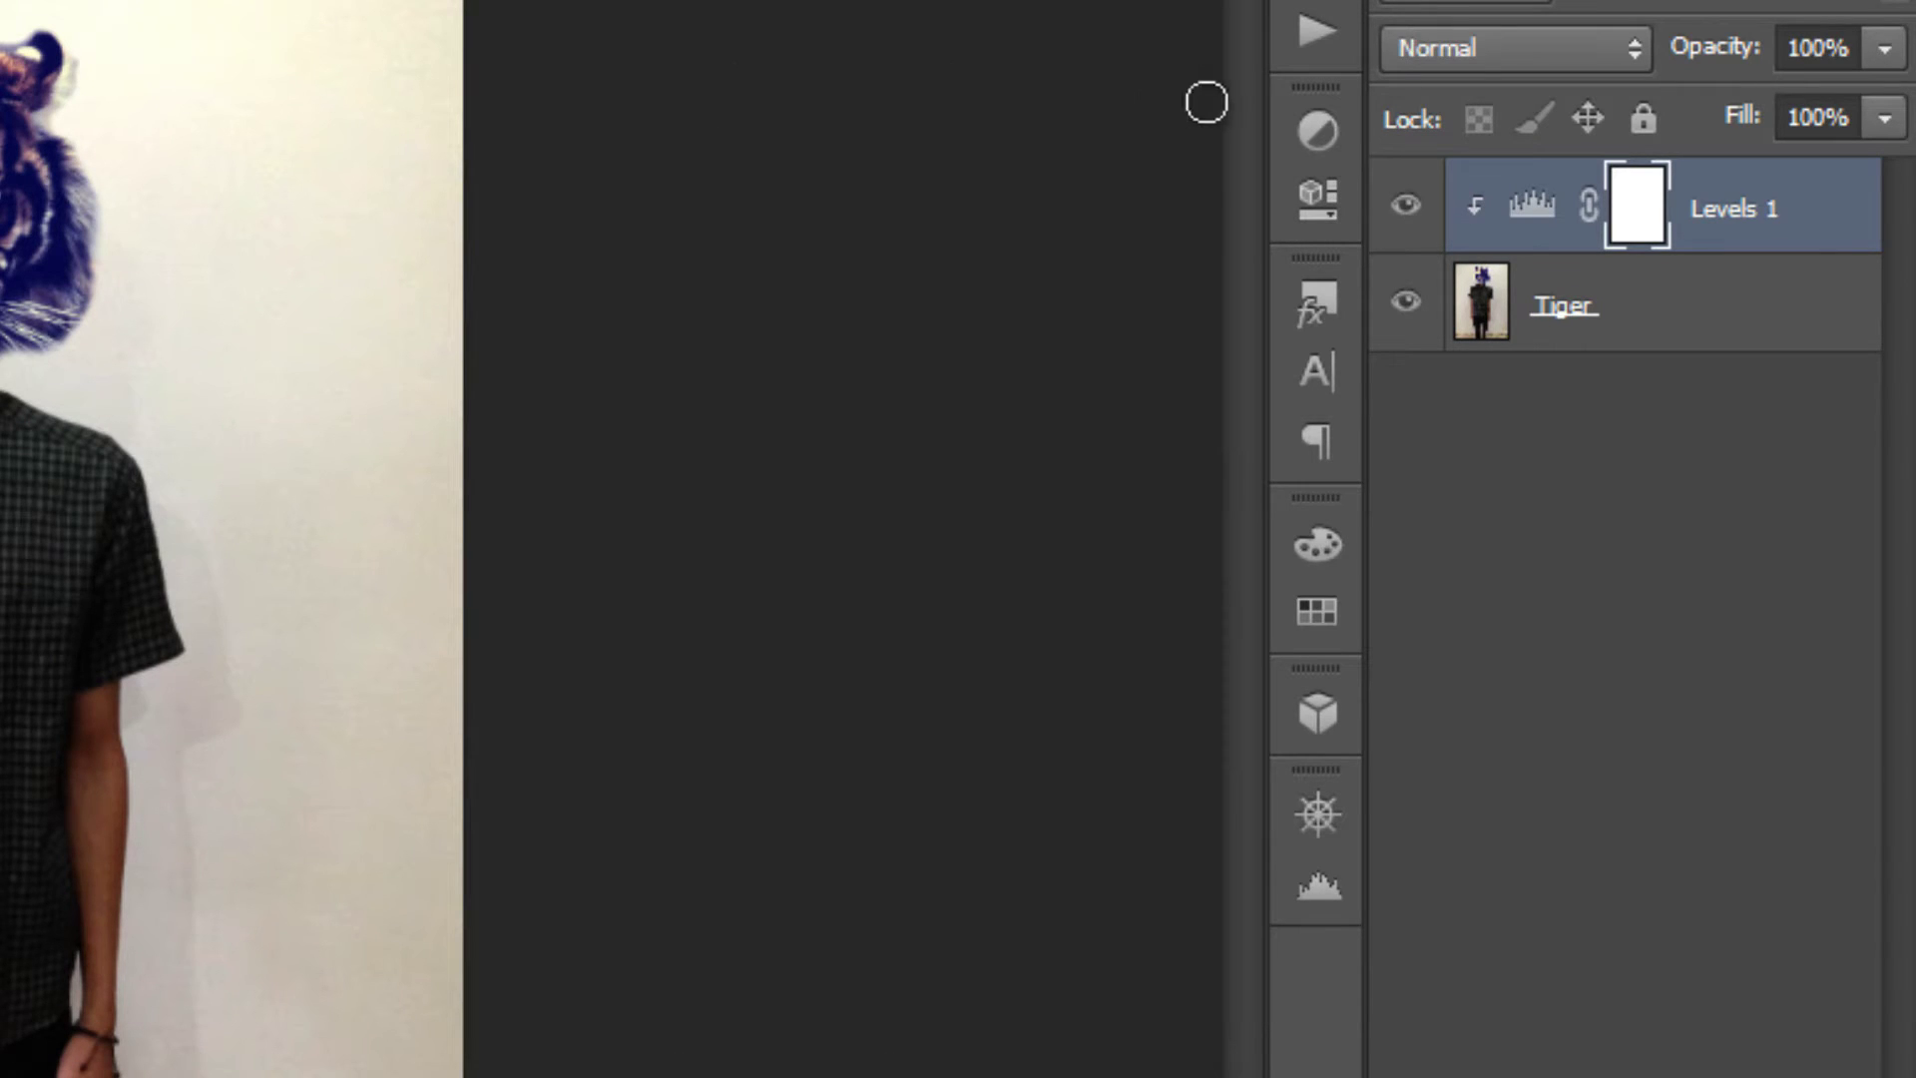
Step: Add a clipped Hue/Saturation adjustment with saturation lowered to about -62
left_click(1301, 131)
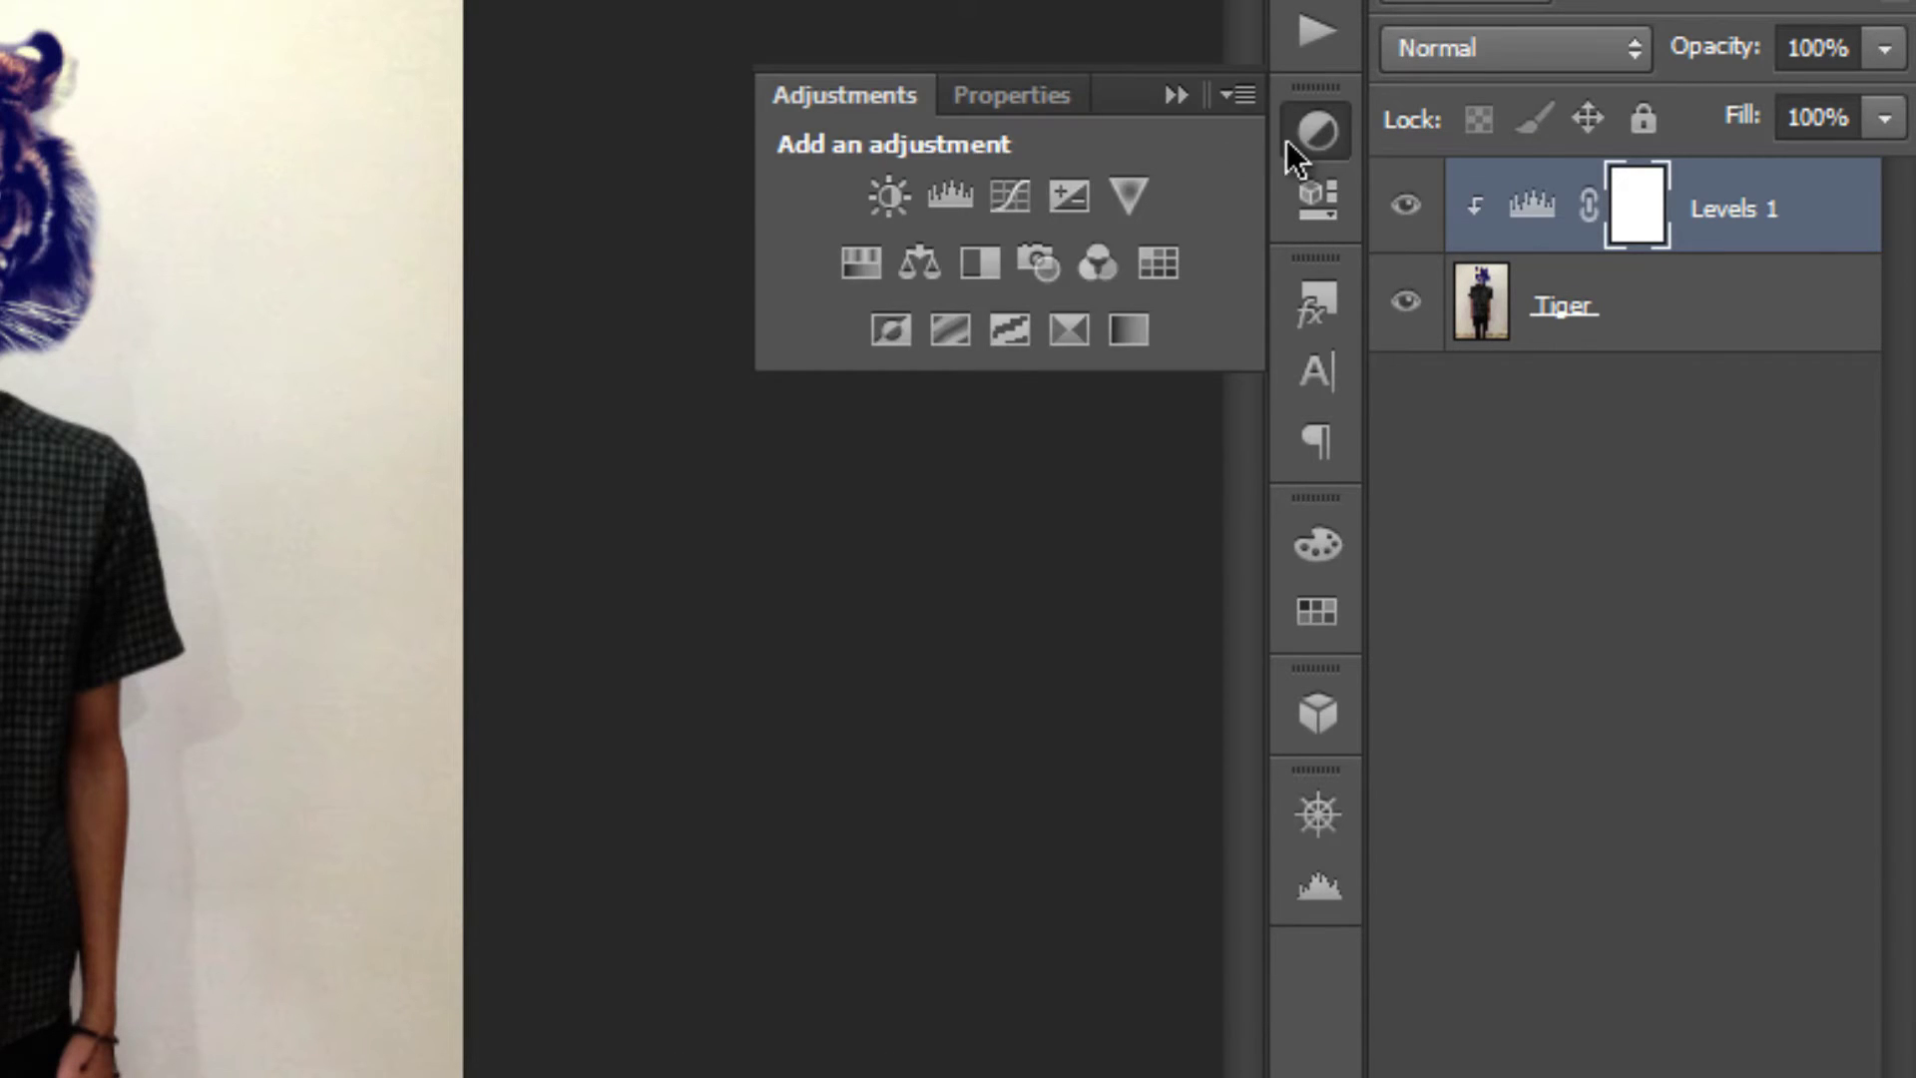
left_click(858, 257)
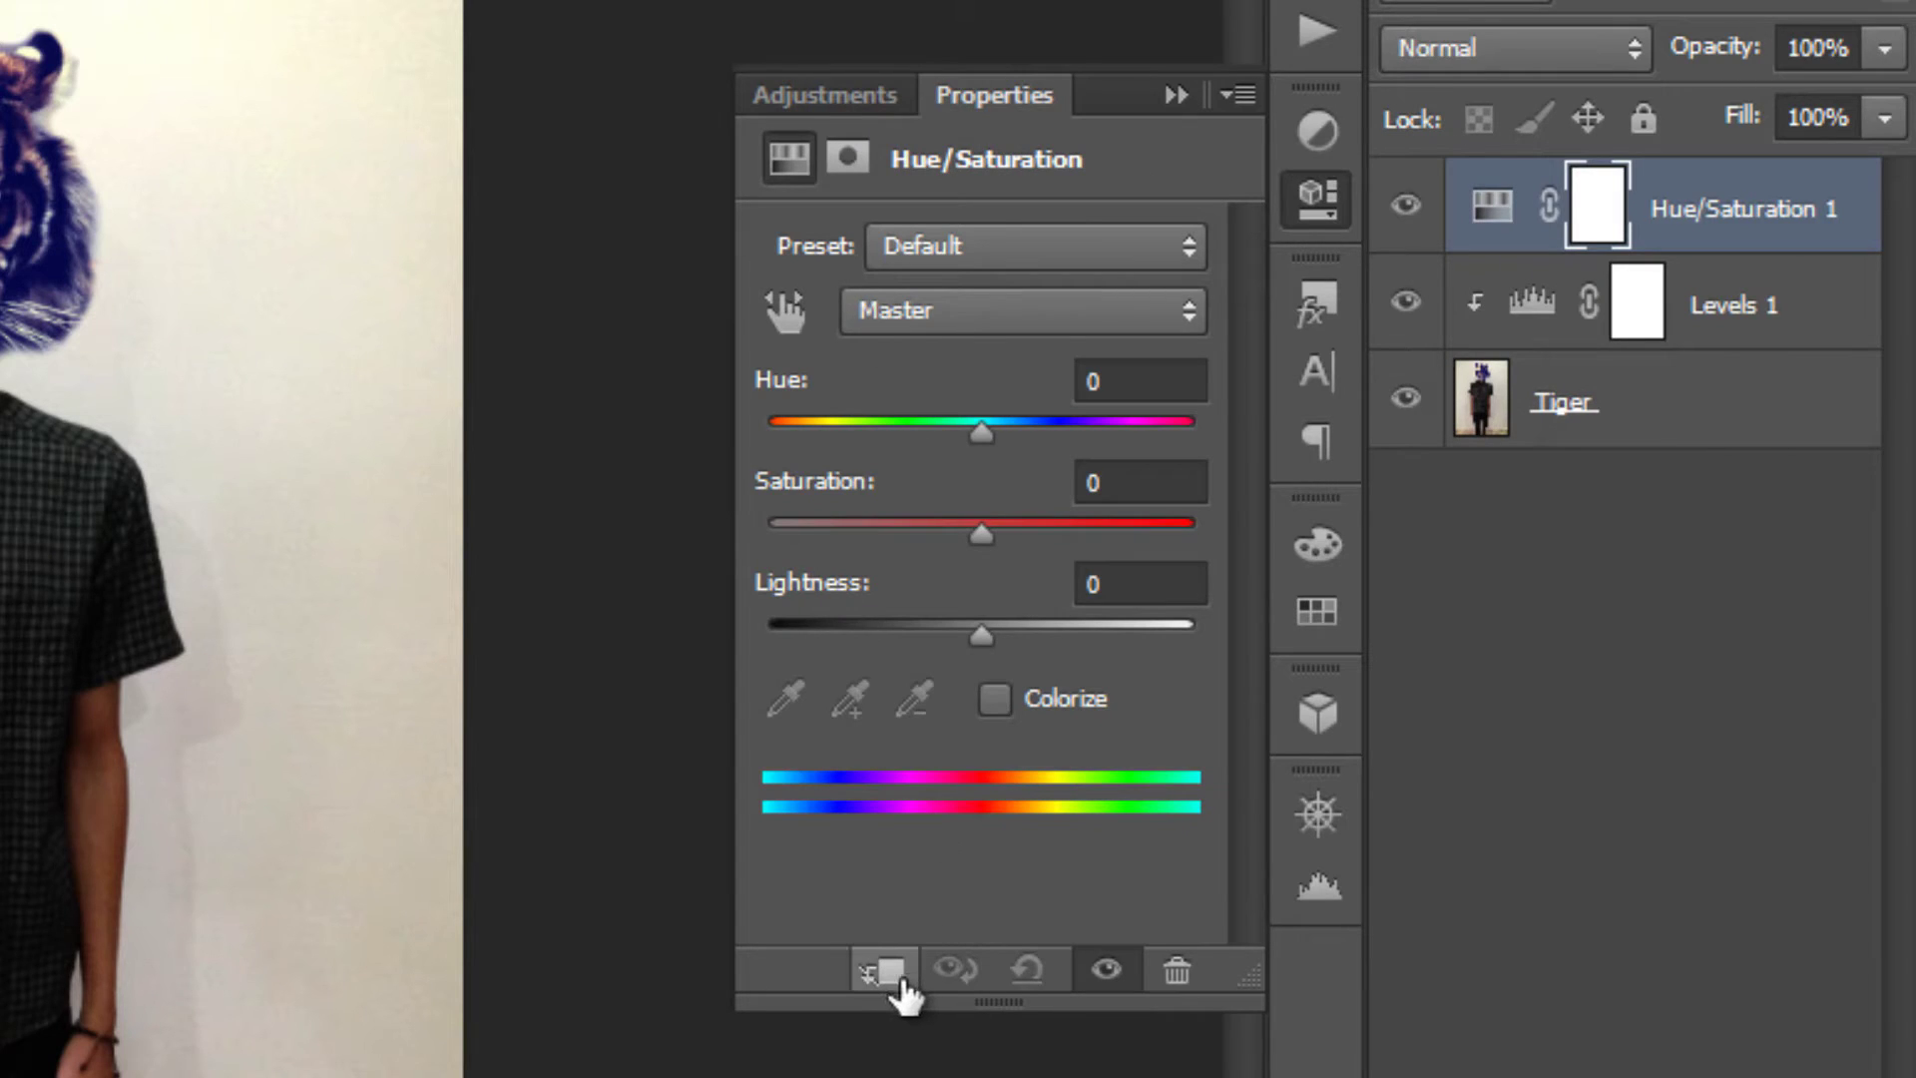
left_click(898, 978)
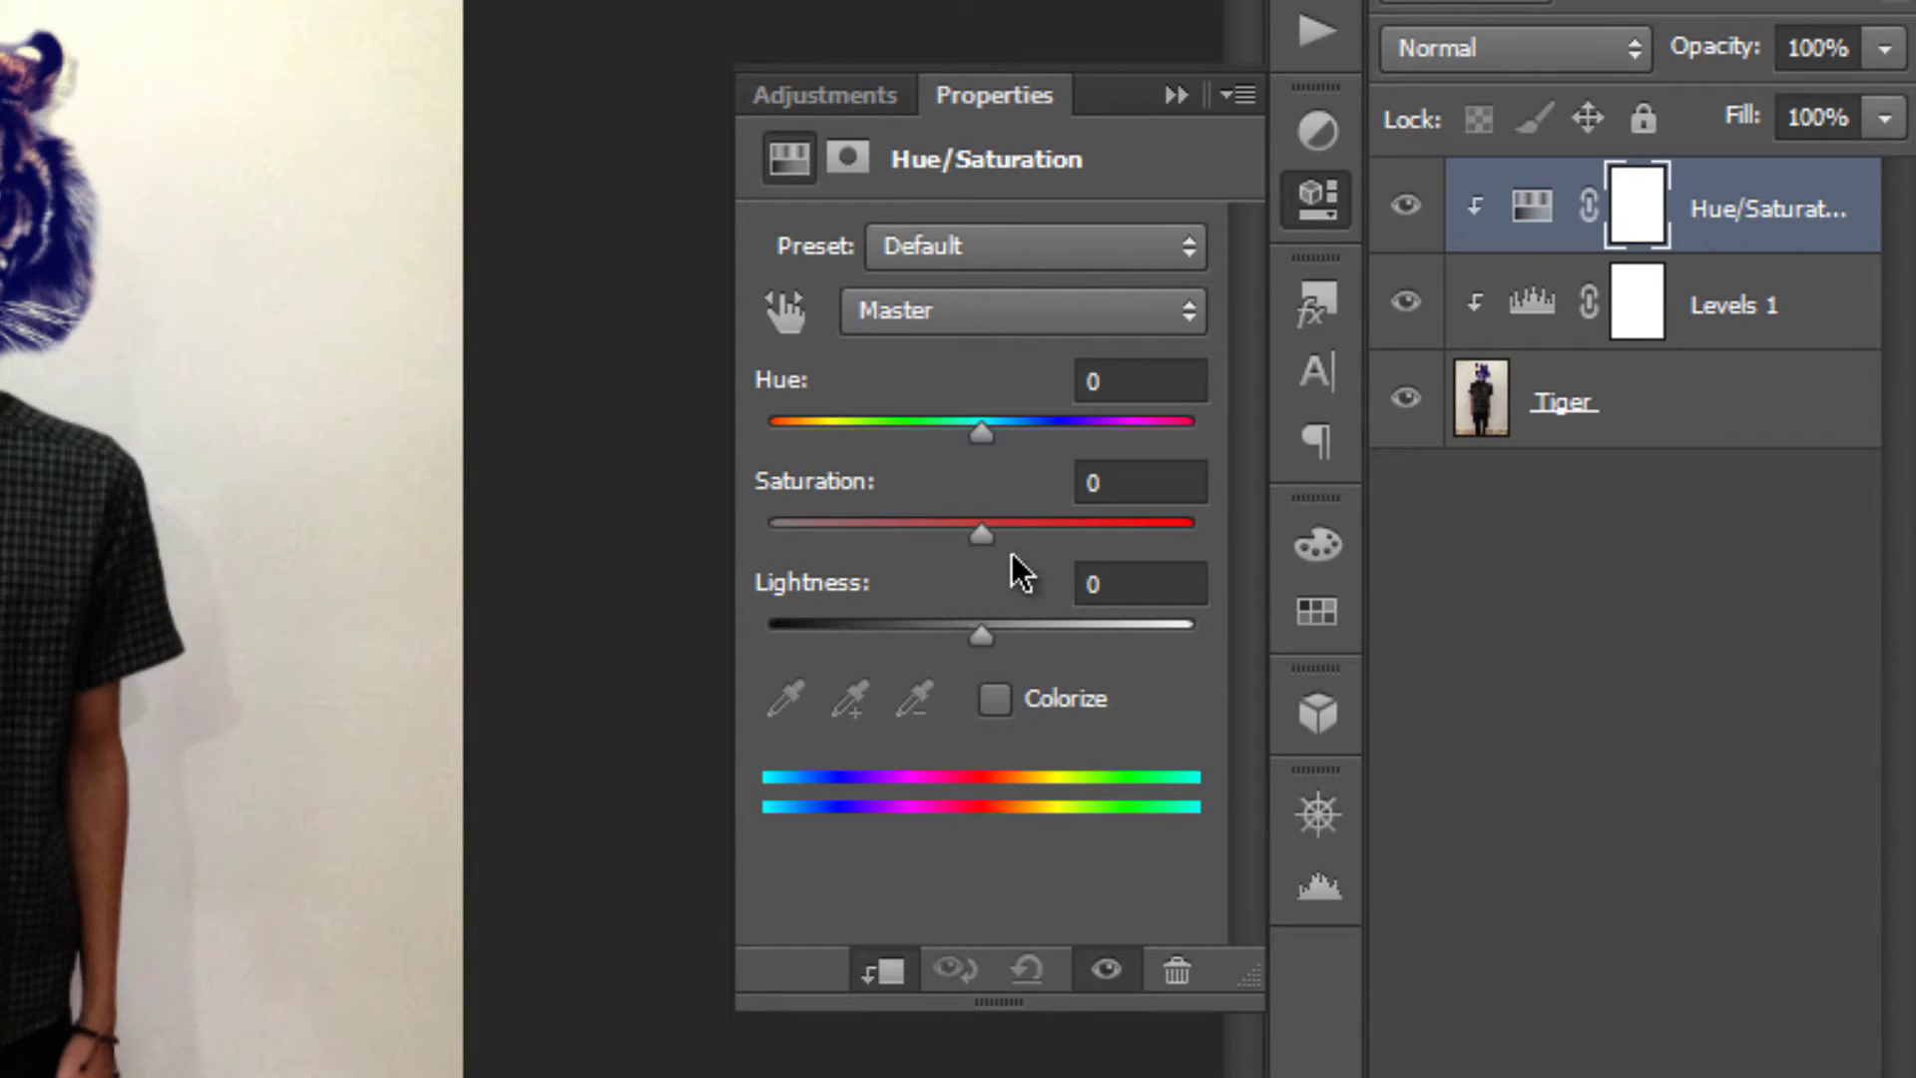
left_click_drag(991, 544, 854, 539)
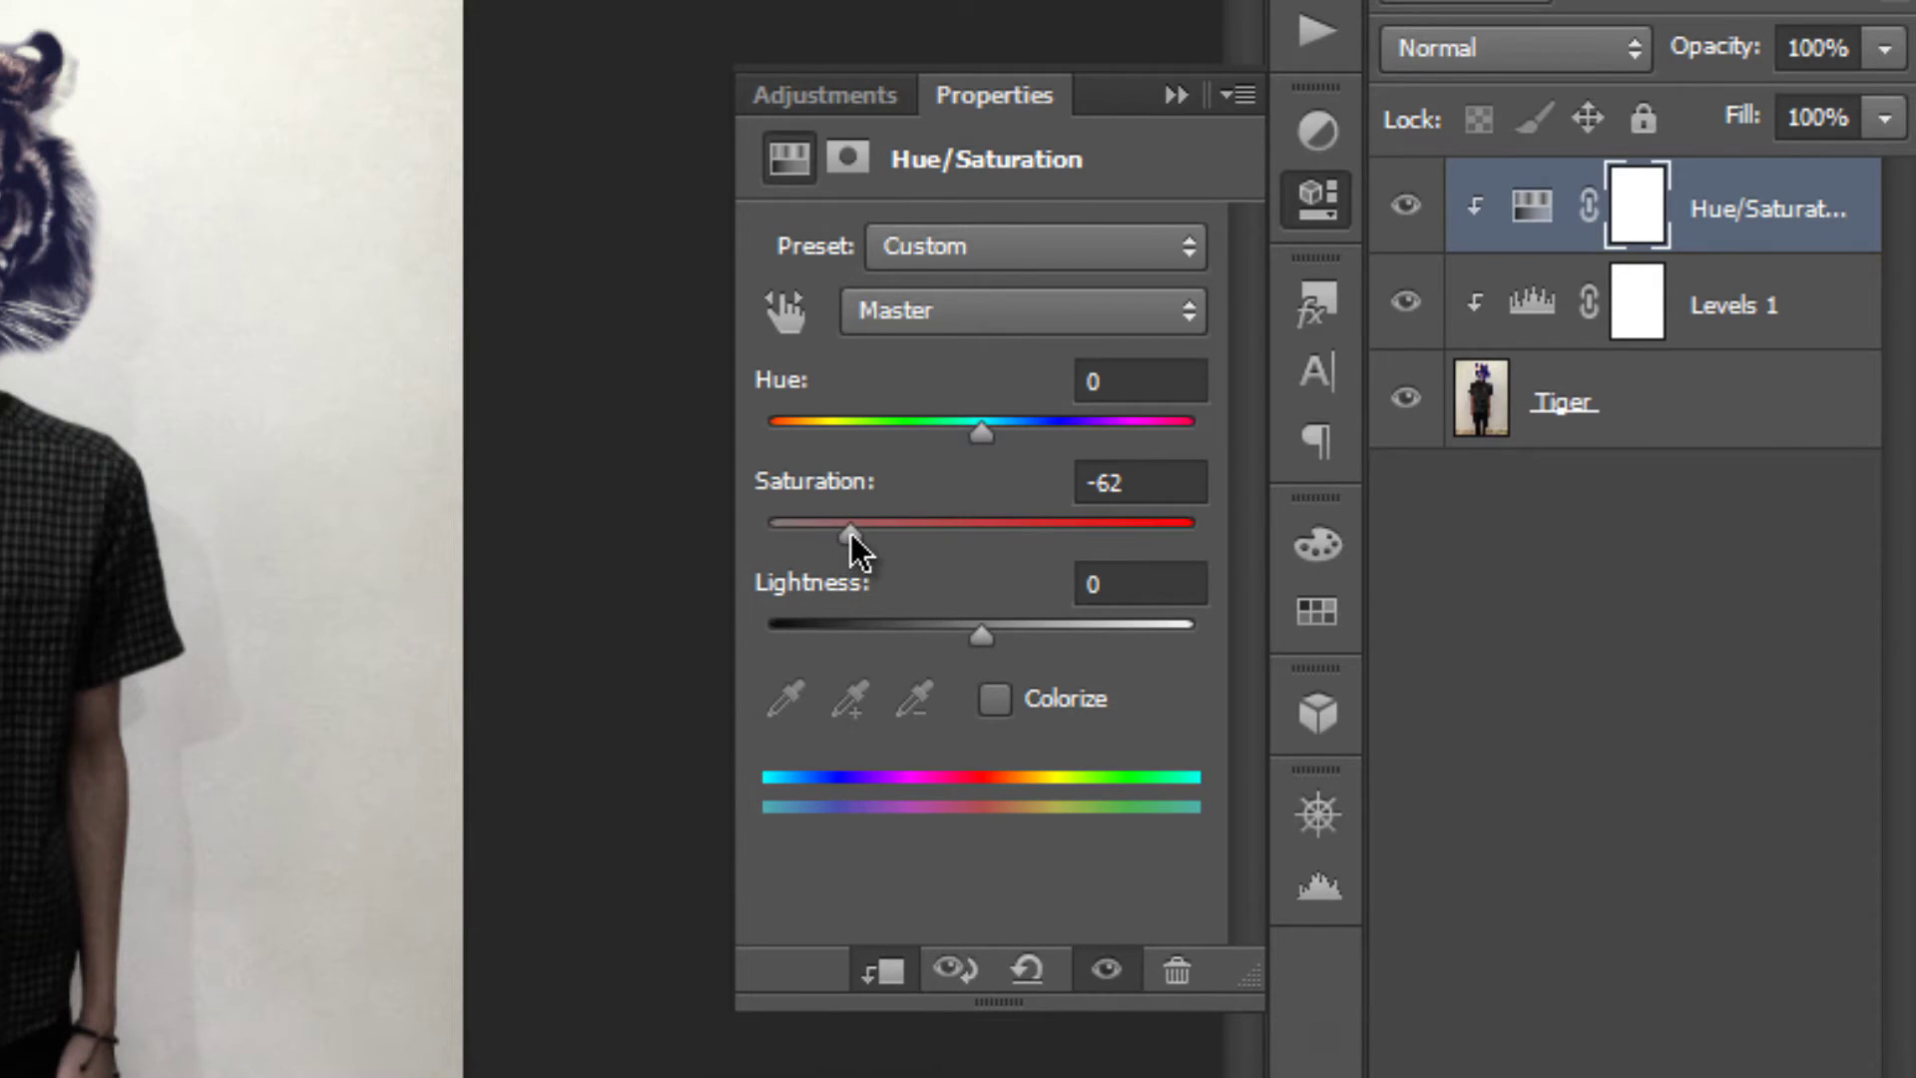
left_click(1176, 95)
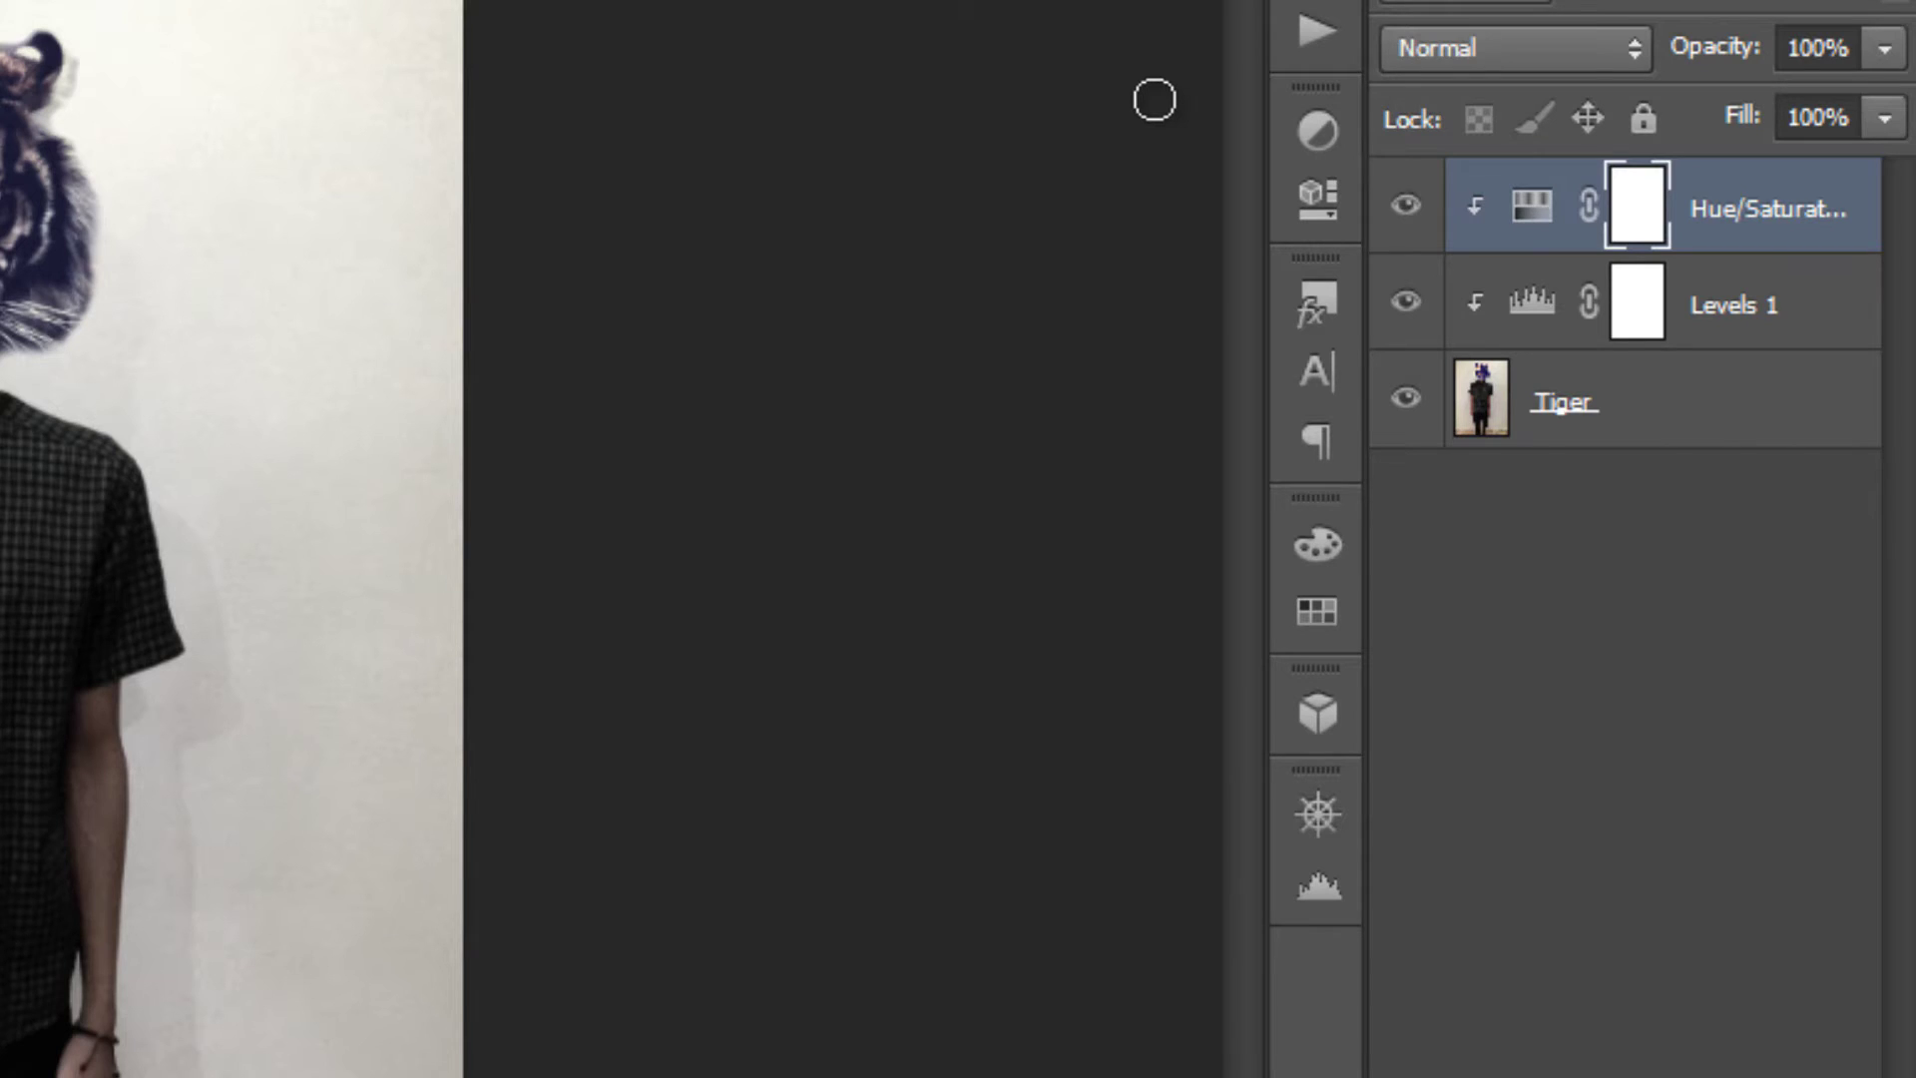
Step: Merge Hue/Saturation 1, Levels 1 and the photo into one layer named Tiger
left_click(1751, 240)
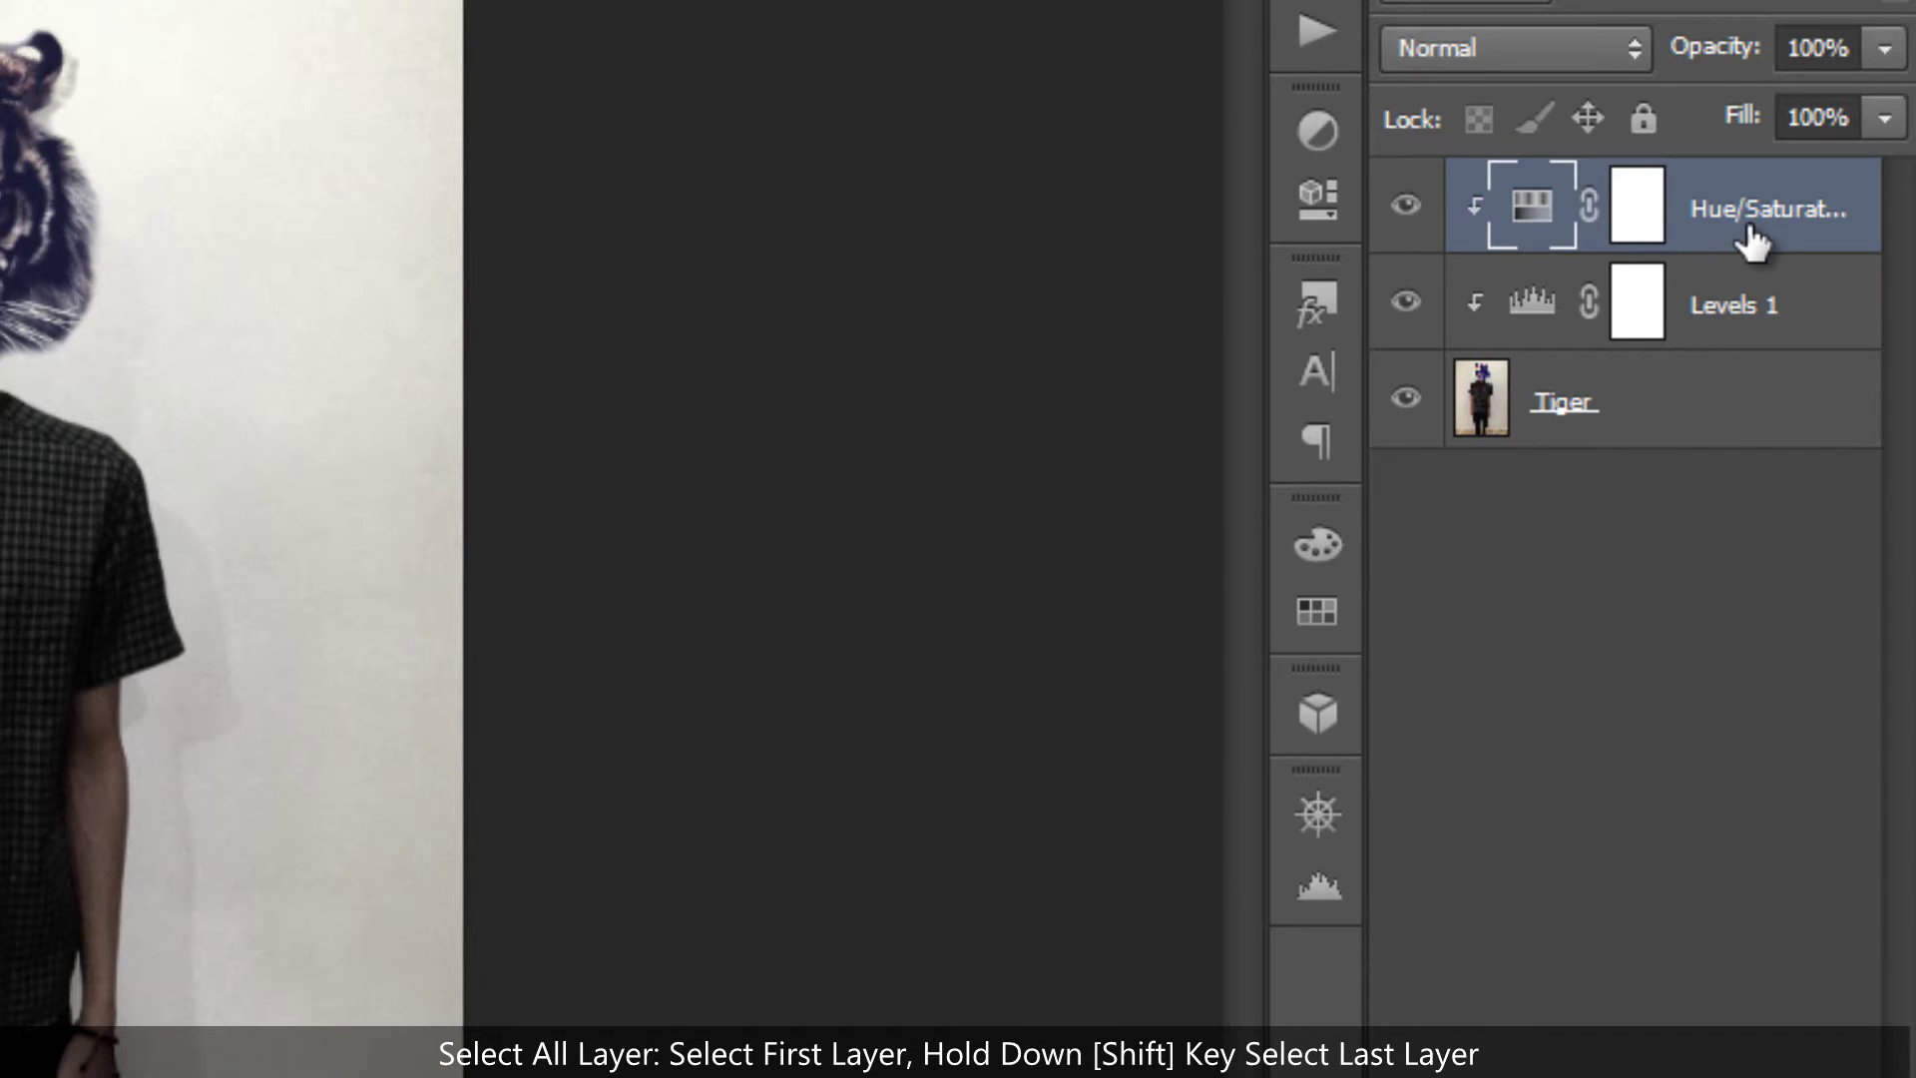
left_click(1737, 413, "shift")
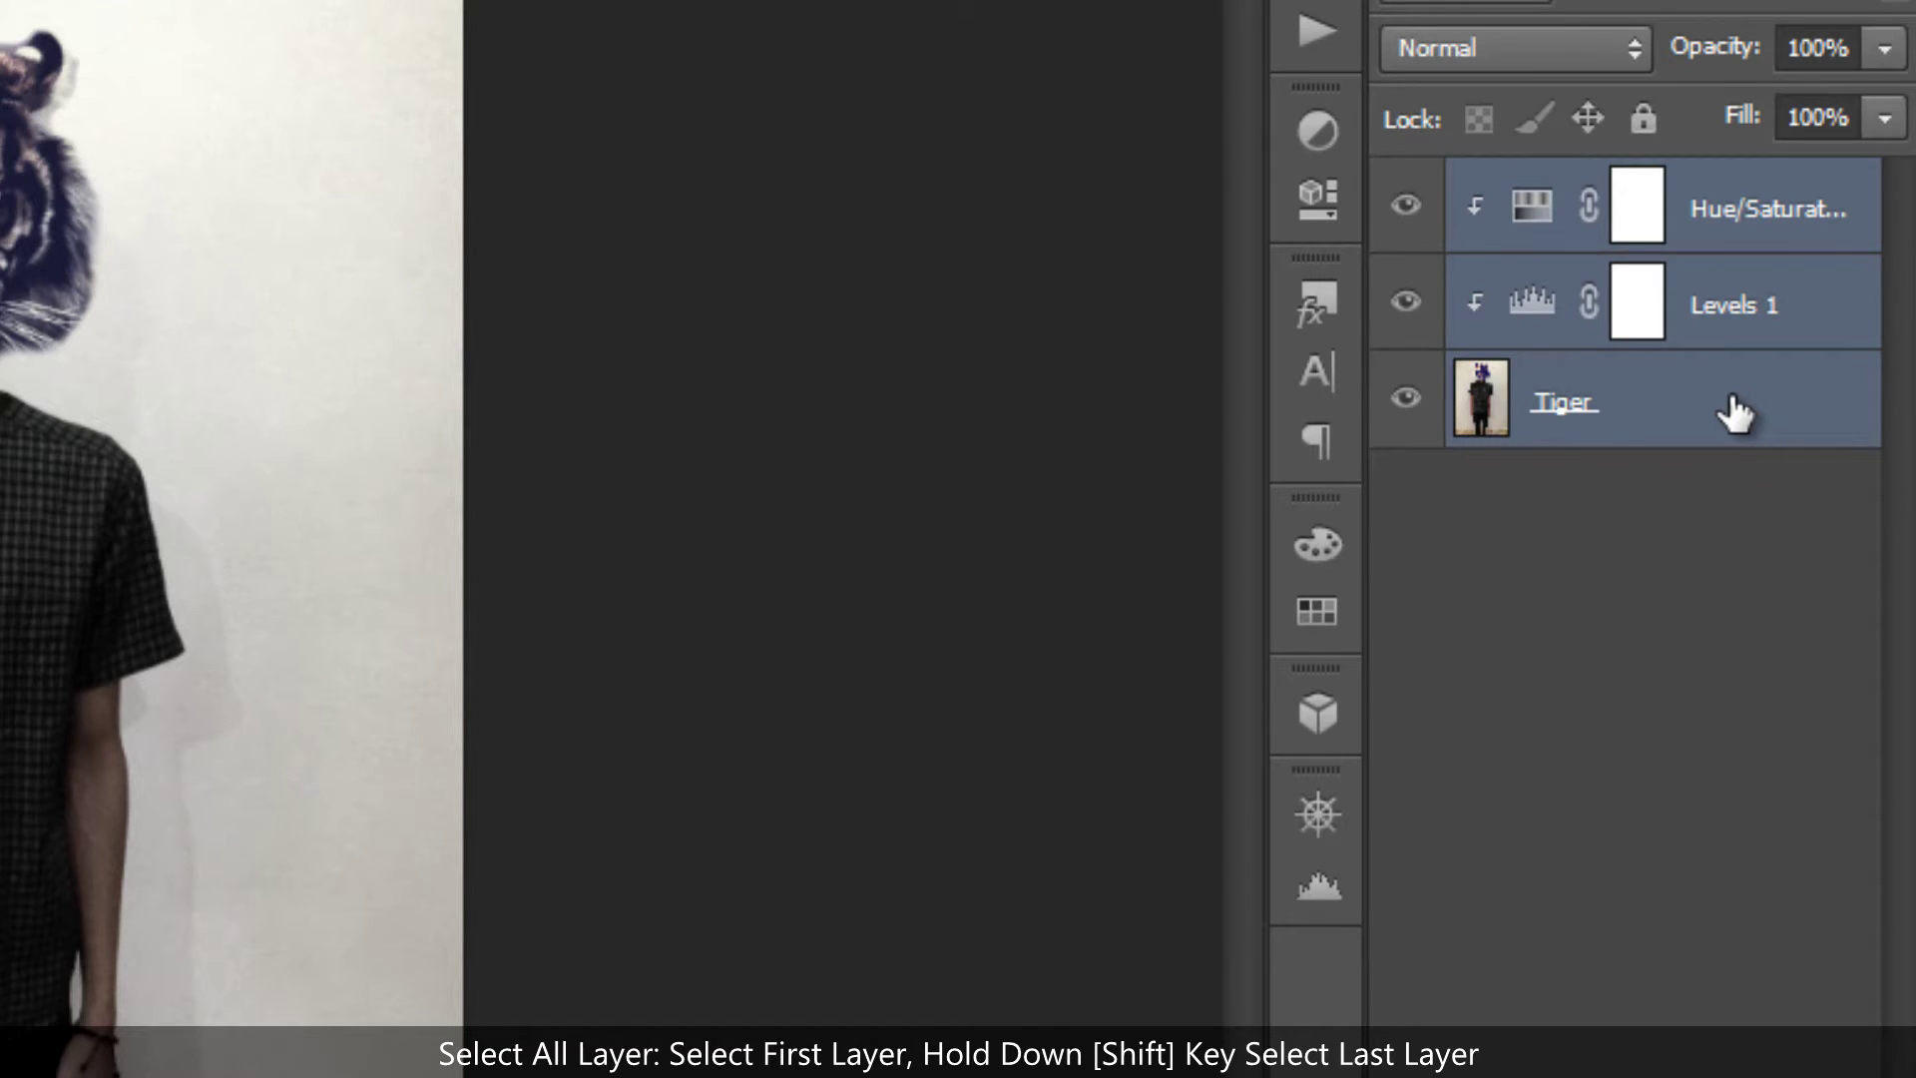
key("ctrl+e")
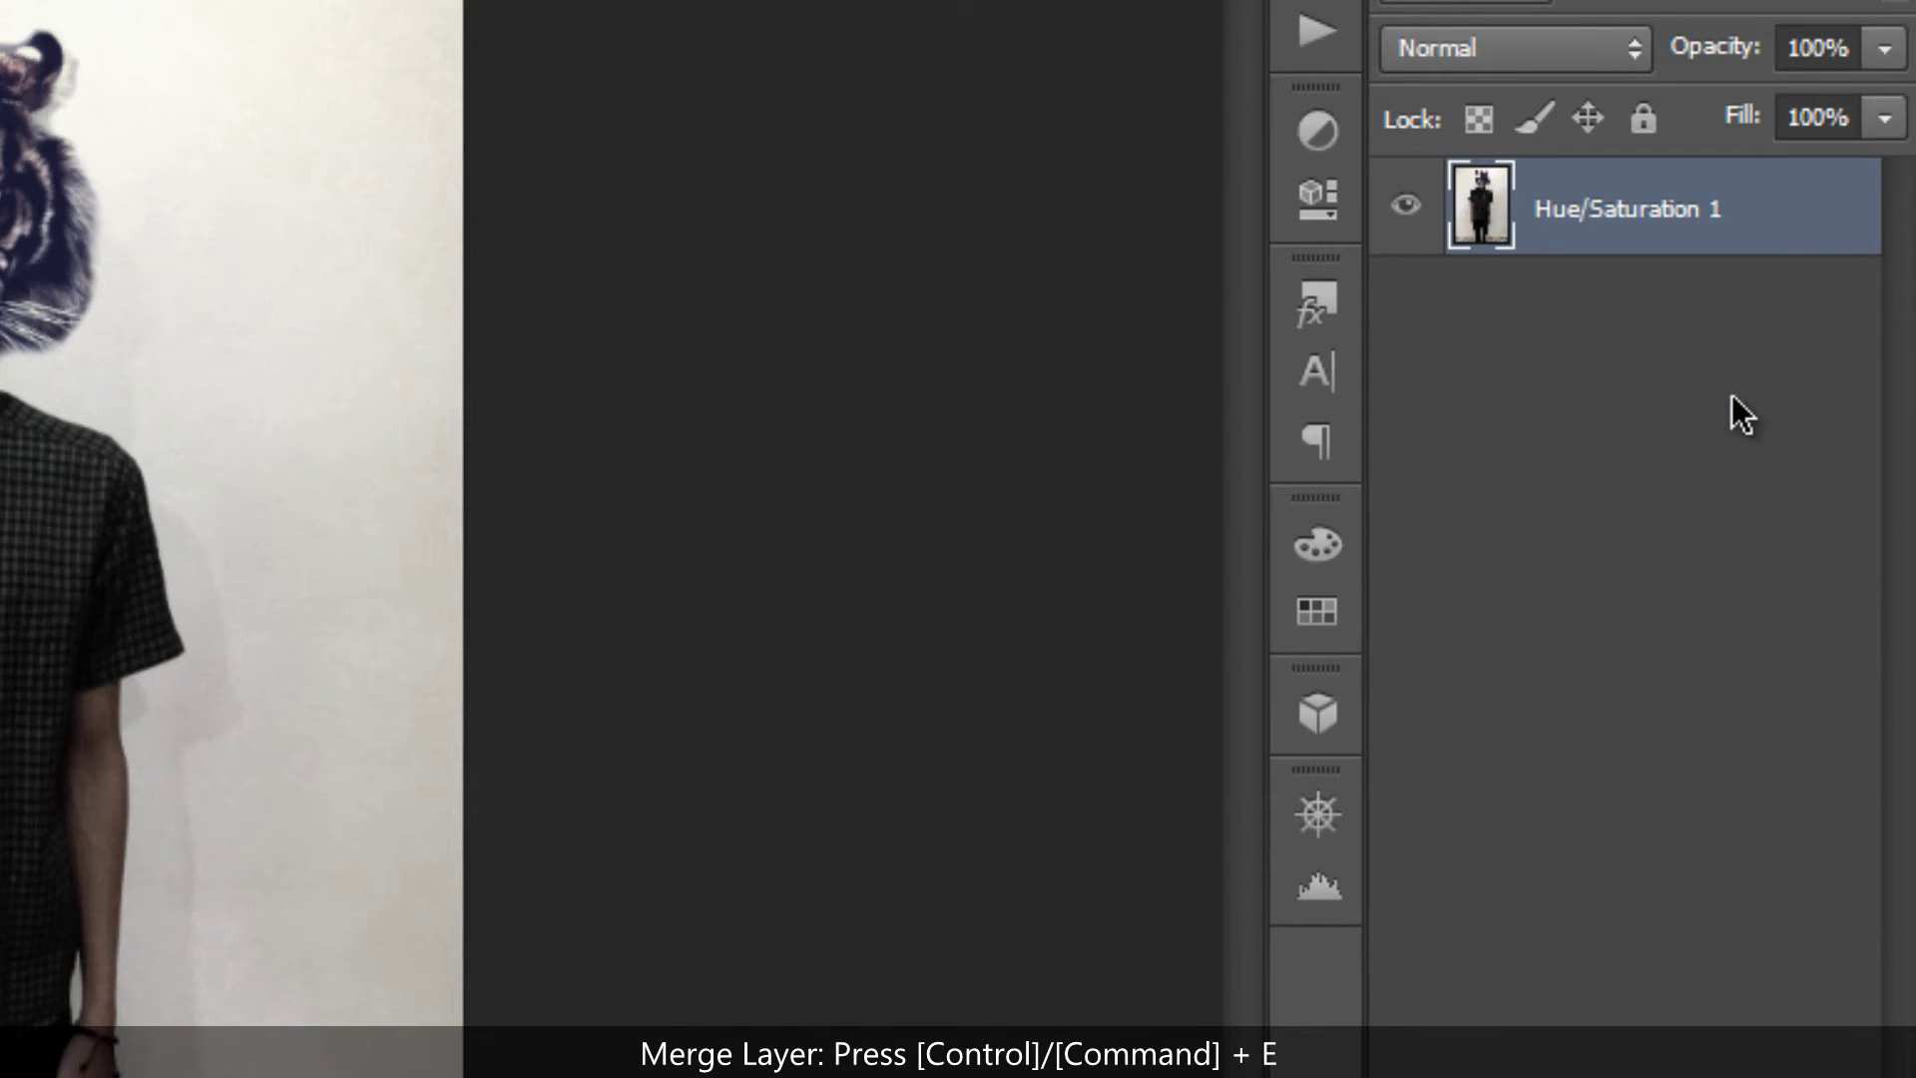
double_click(1618, 212)
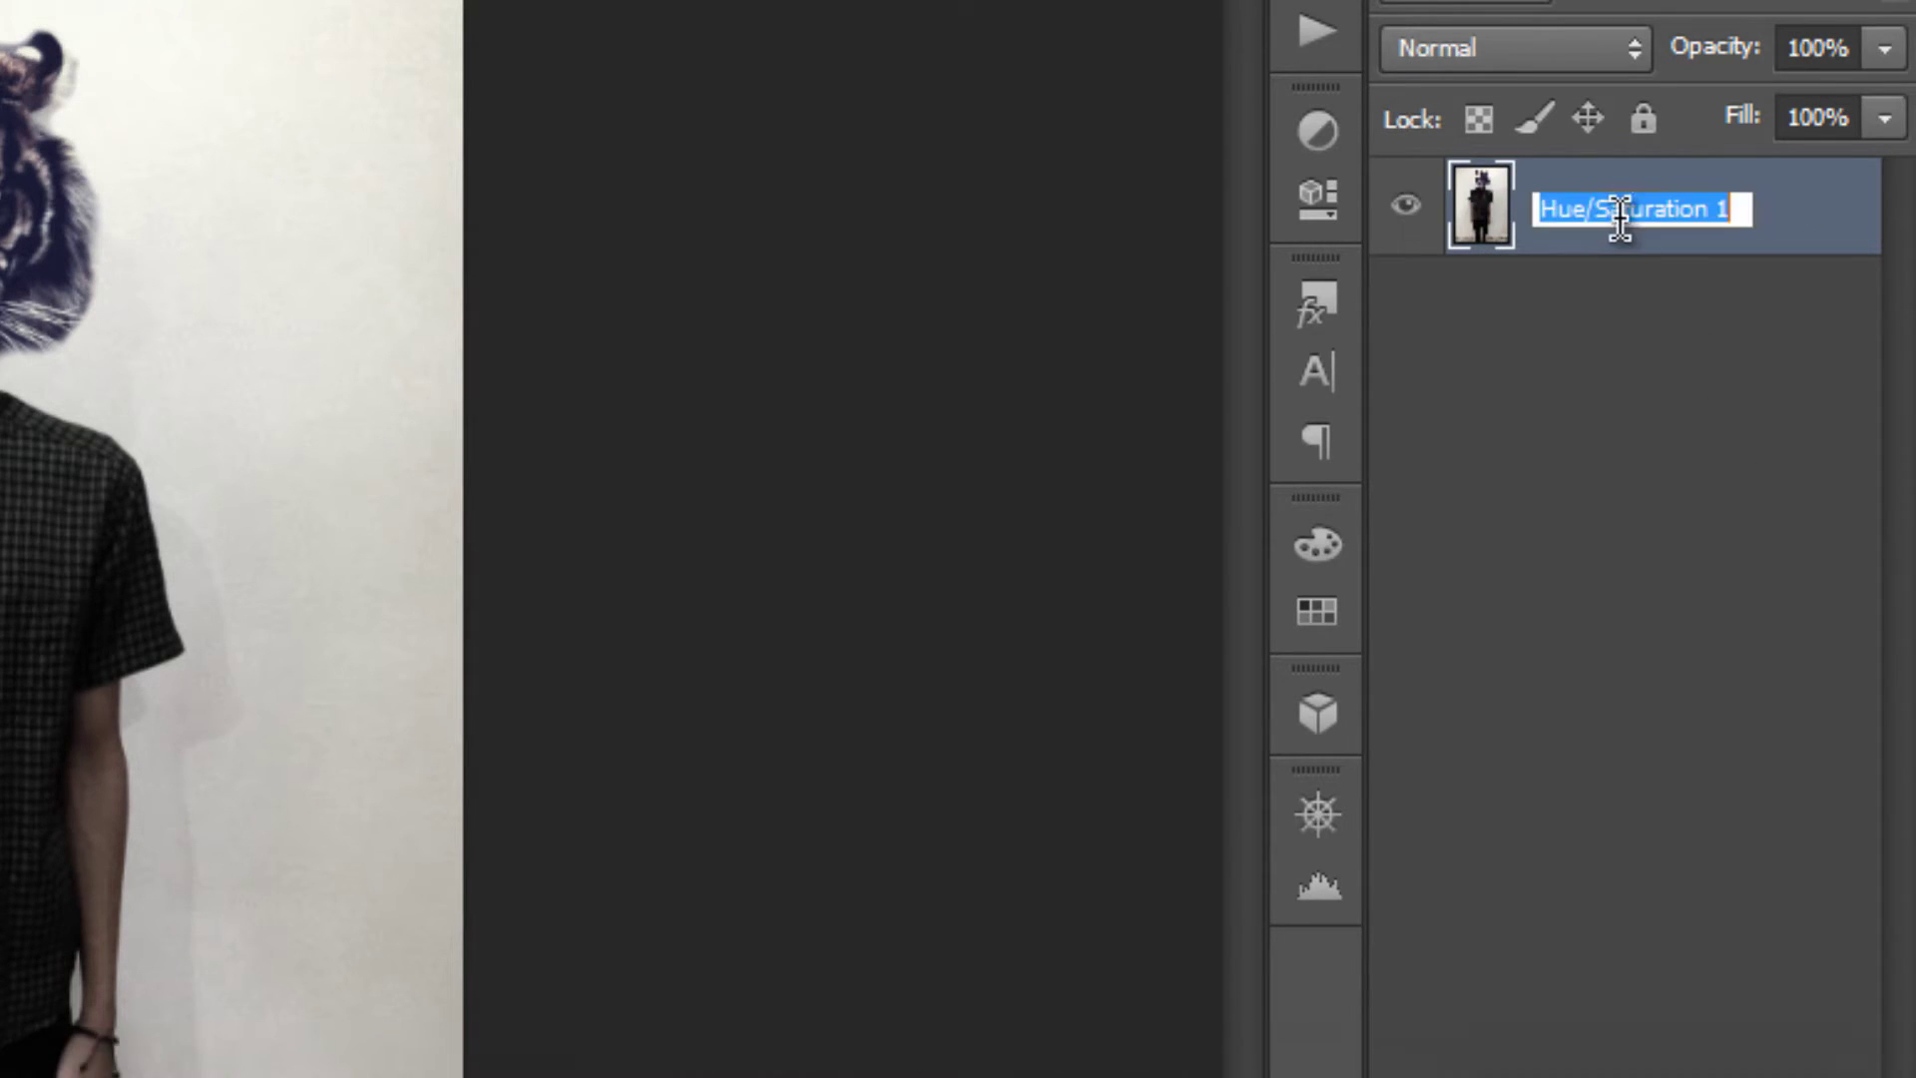
type("Tiger")
key("Return")
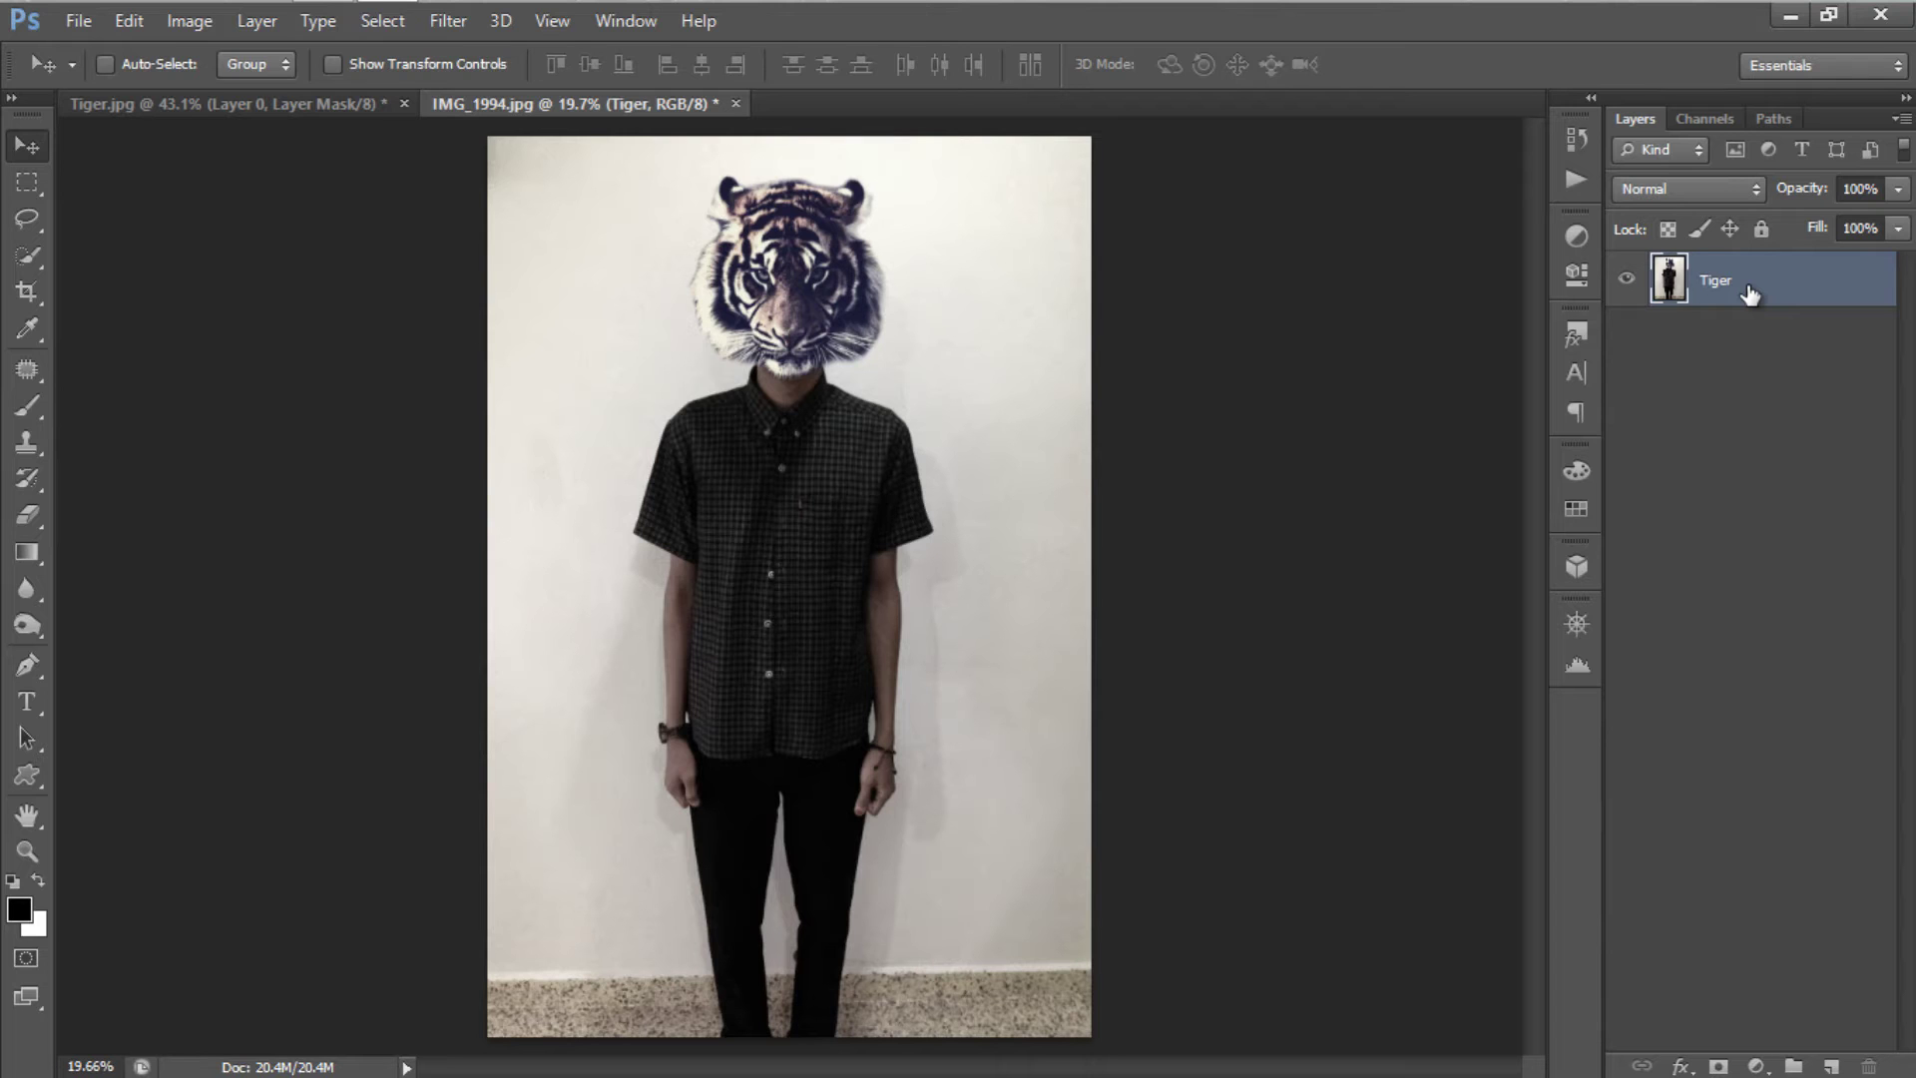
Step: Duplicate the Tiger layer, exclude its red channel from blending, and name it Red
right_click(1750, 293)
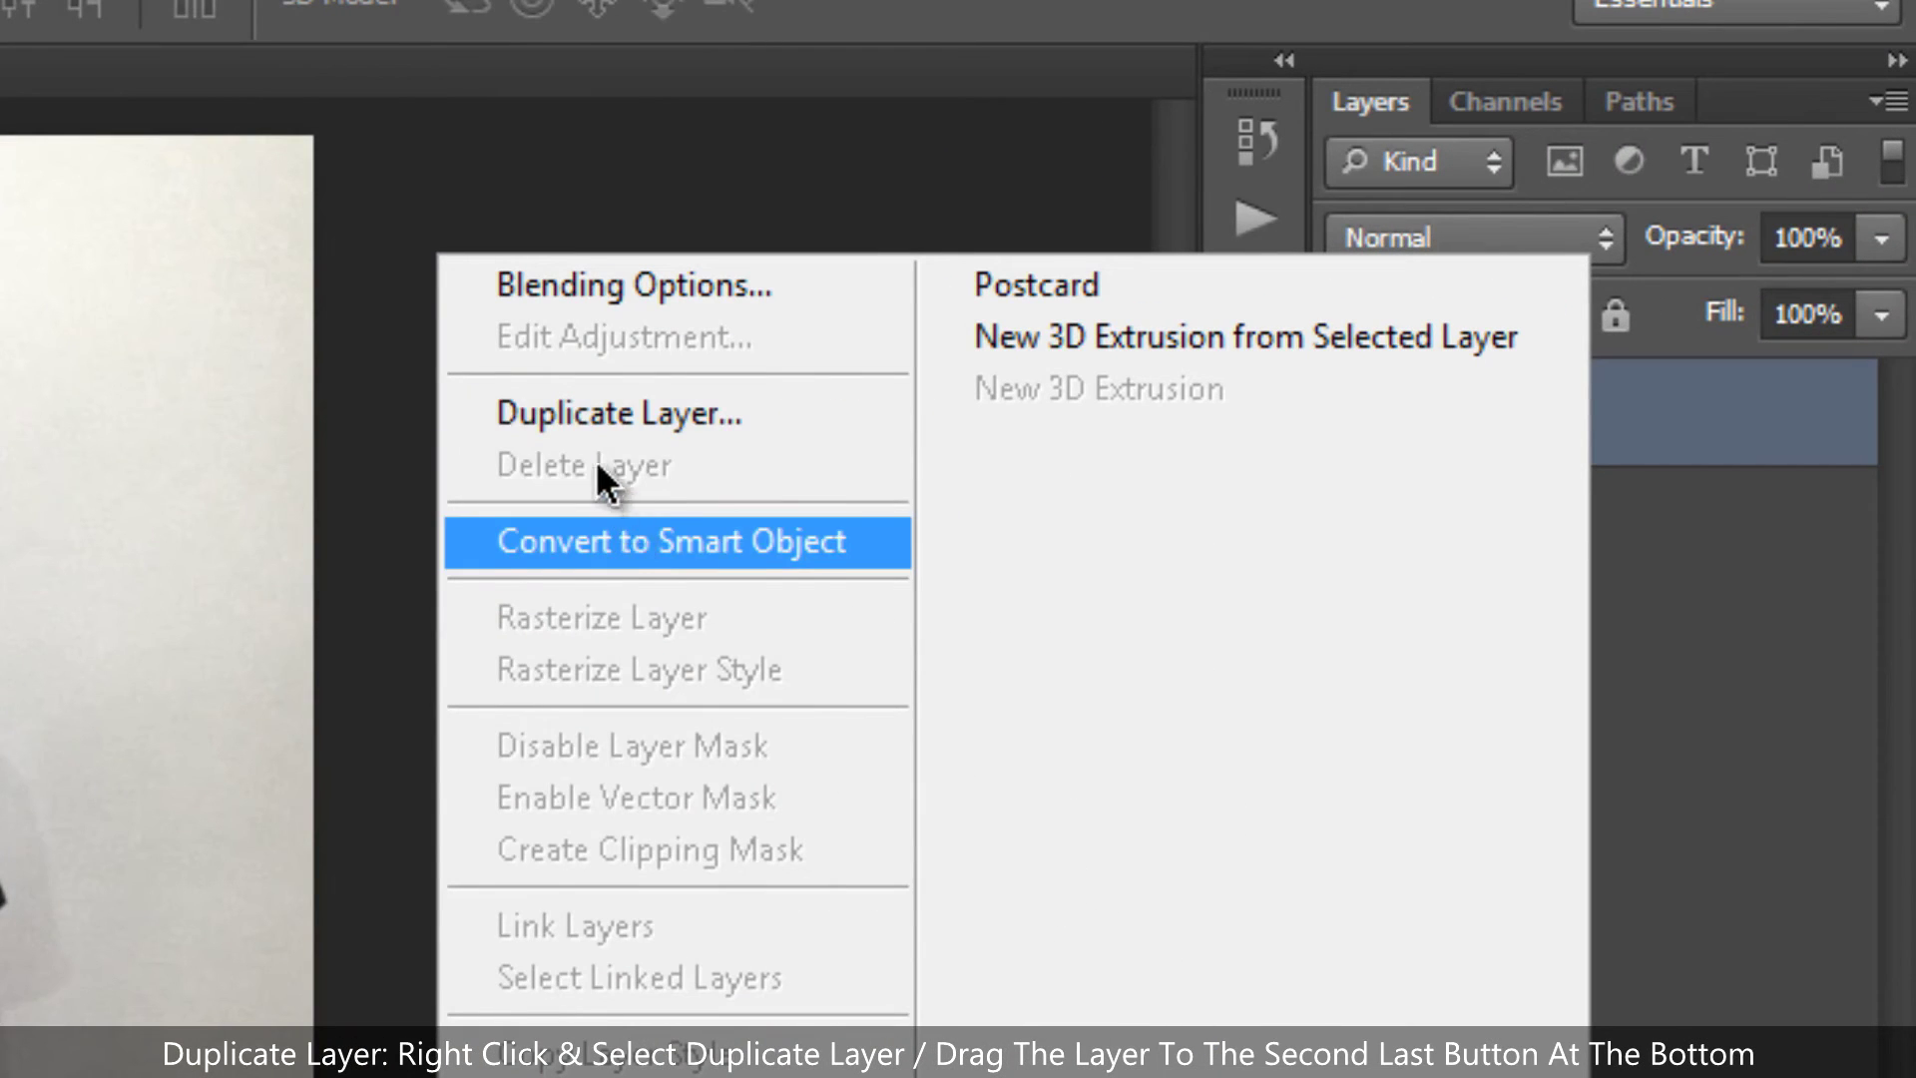
key("Escape")
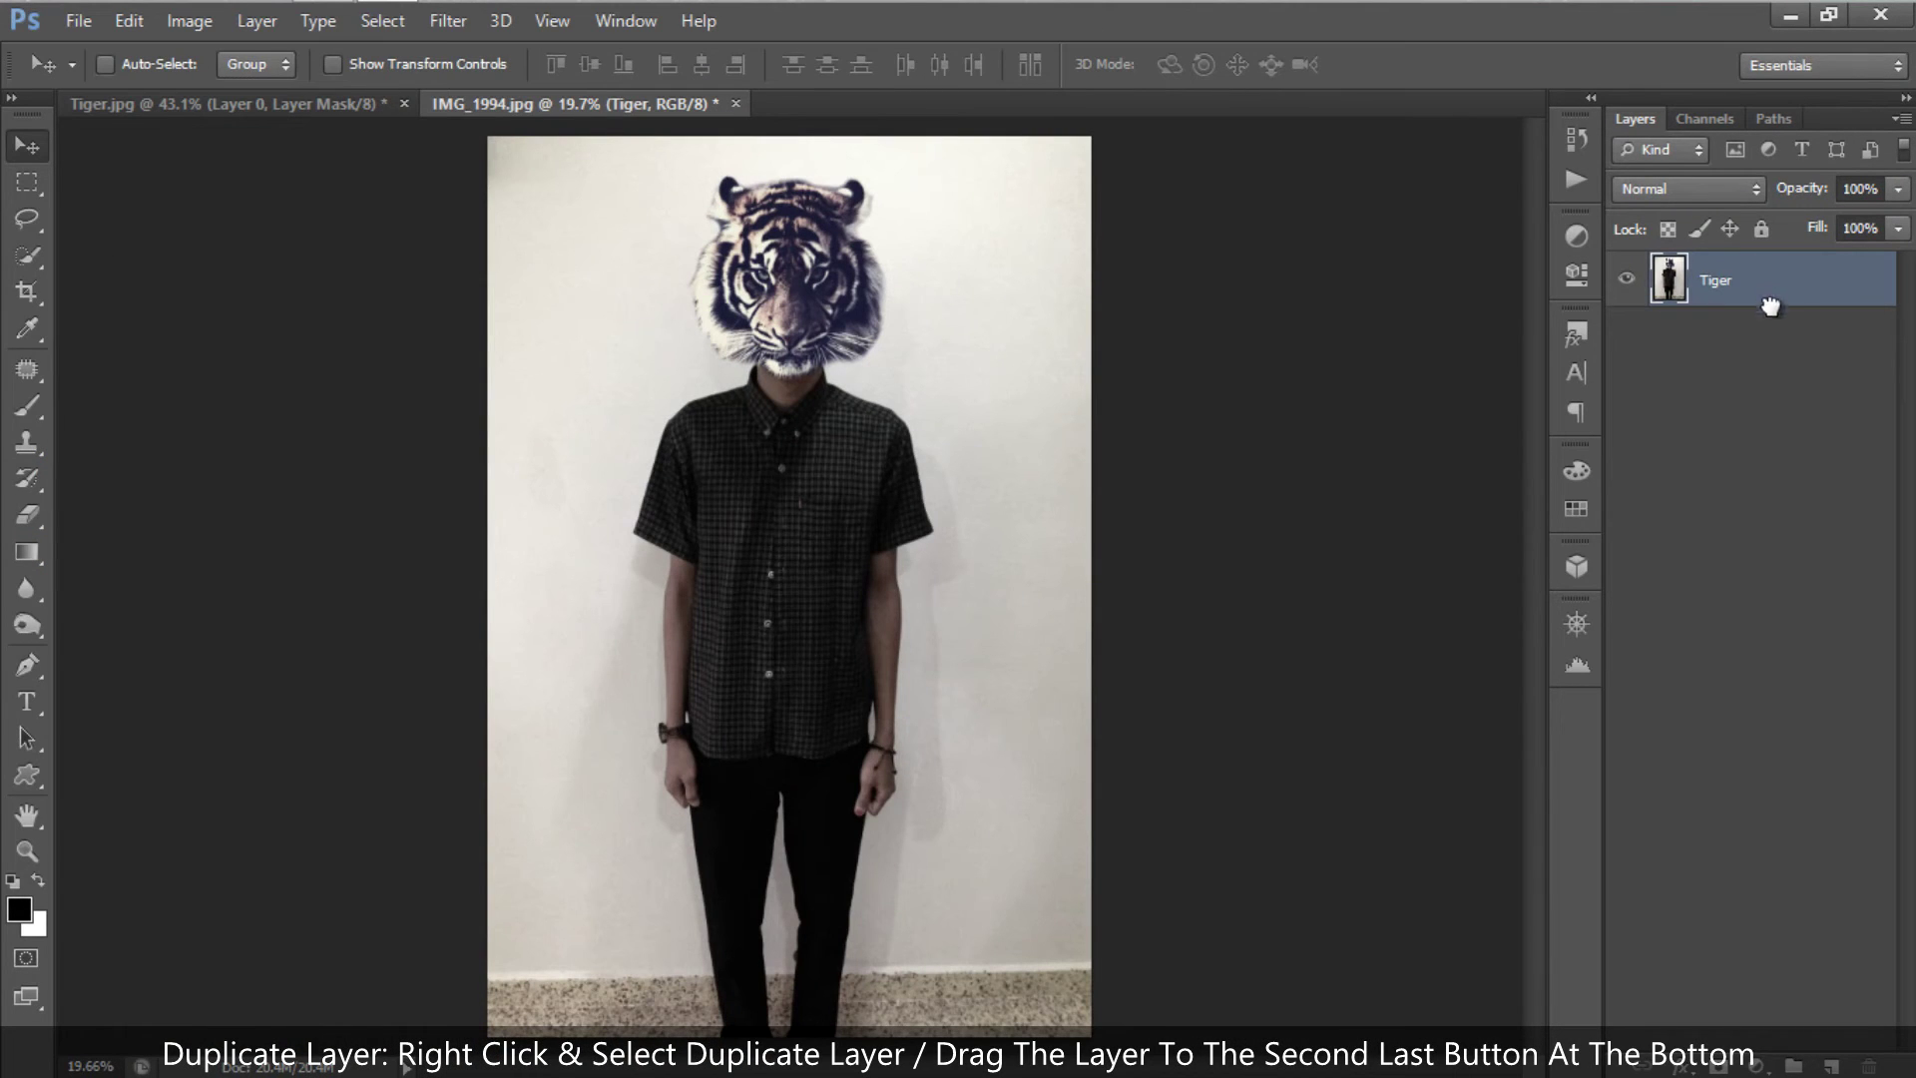
left_click_drag(1770, 305, 1837, 1066)
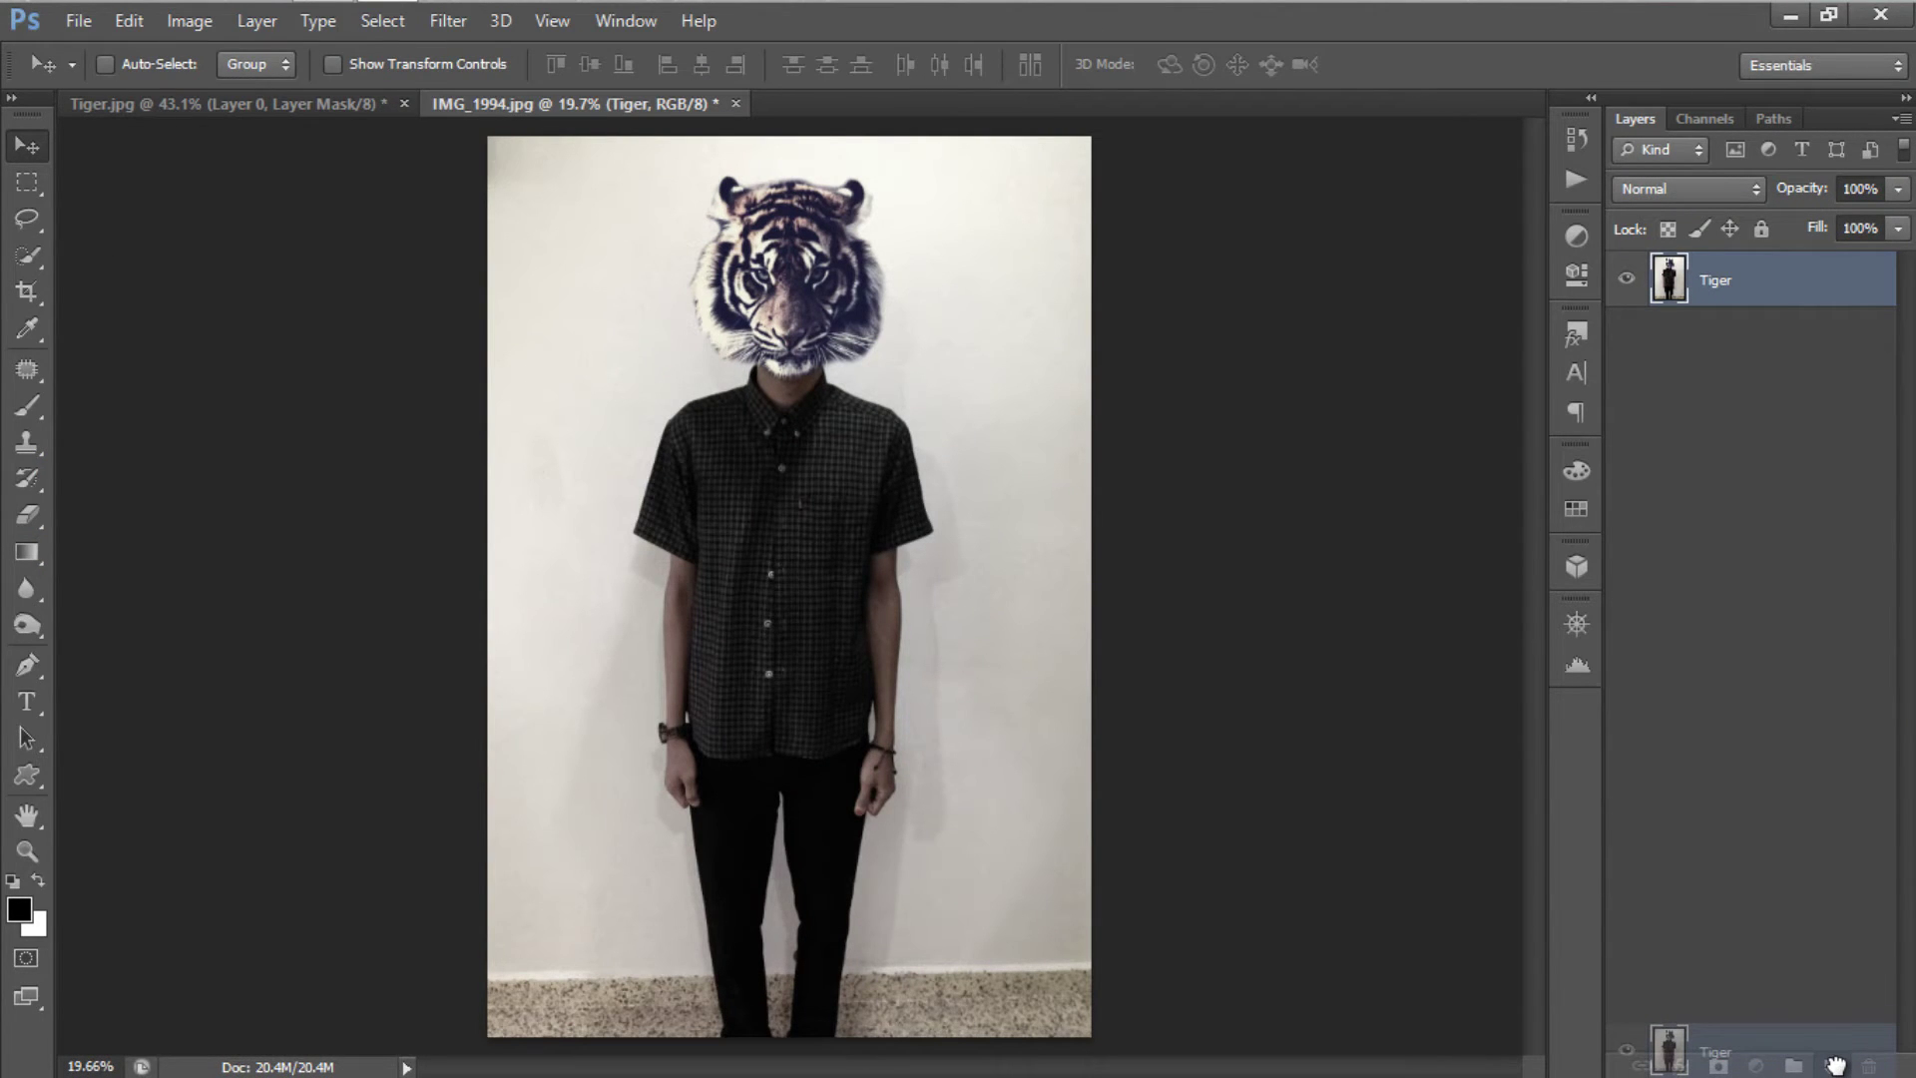
left_click_drag(1839, 1070, 1838, 1068)
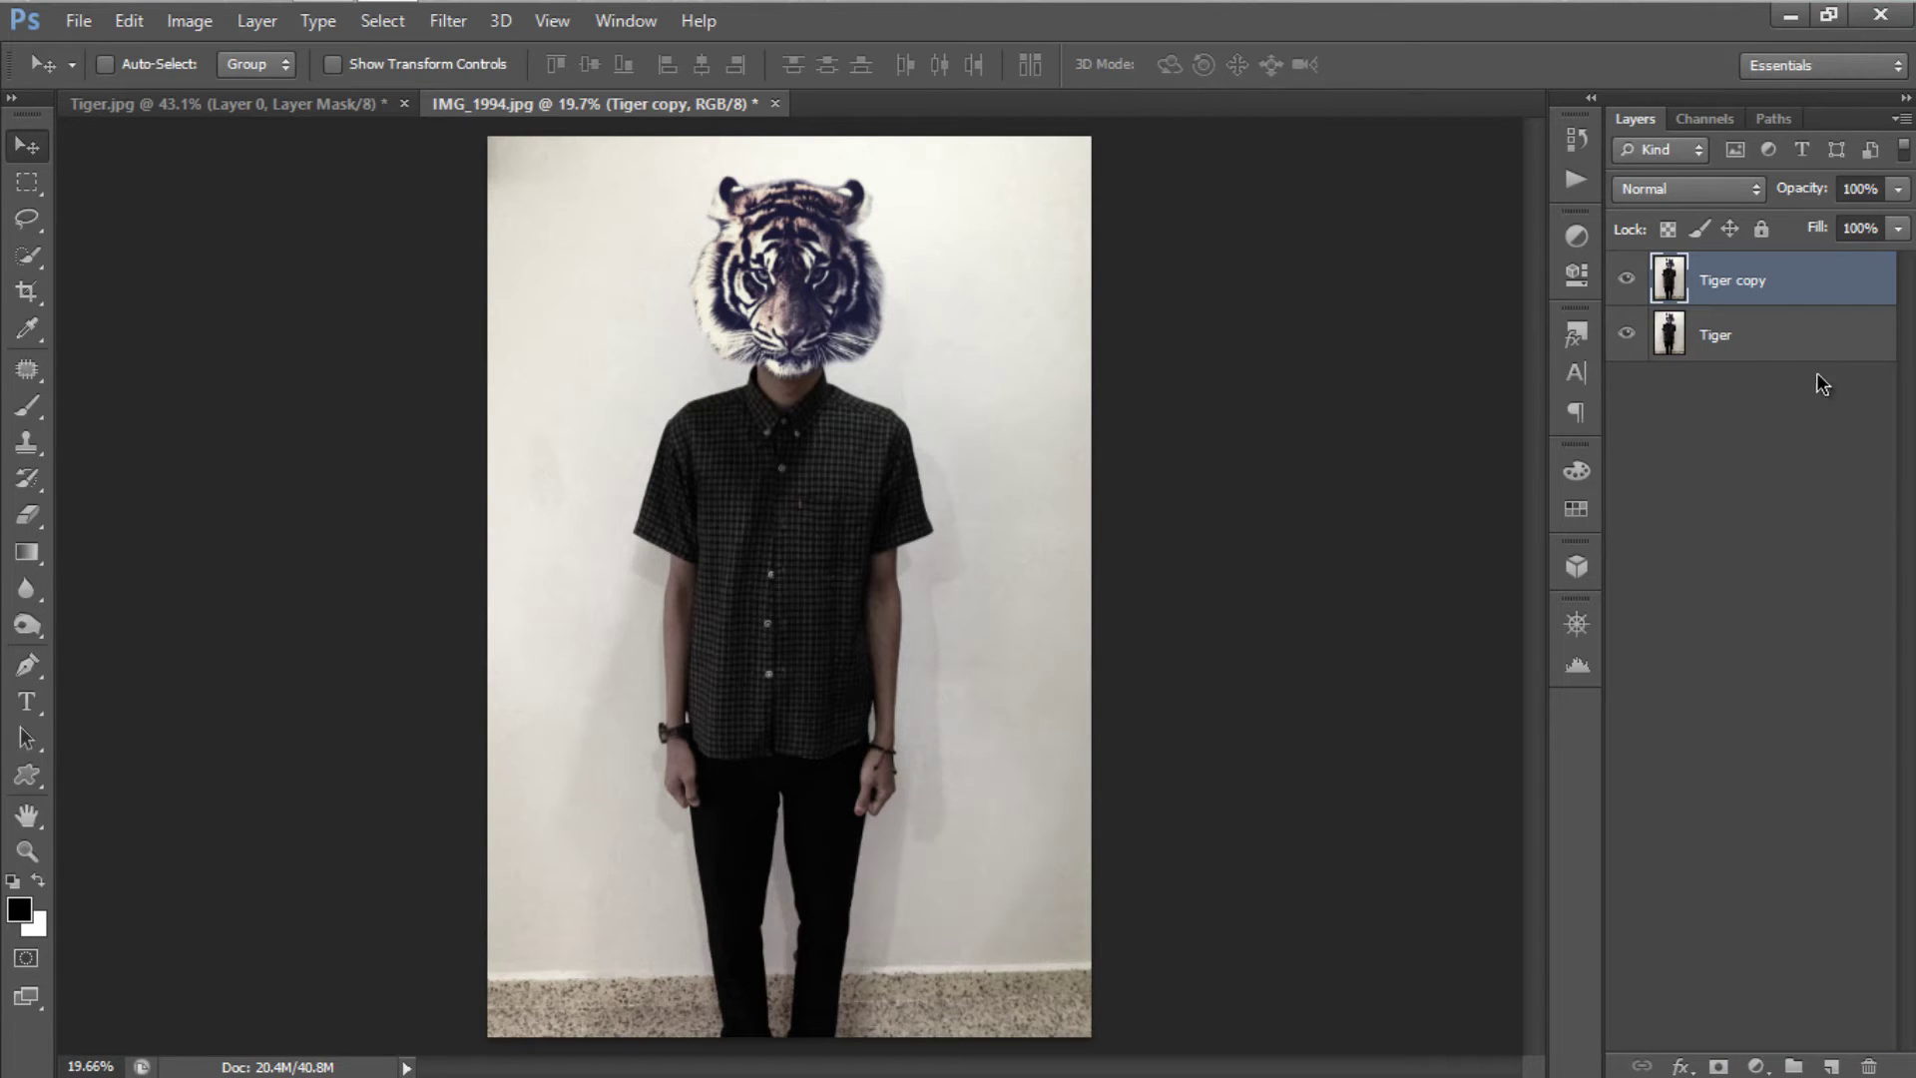
double_click(1788, 283)
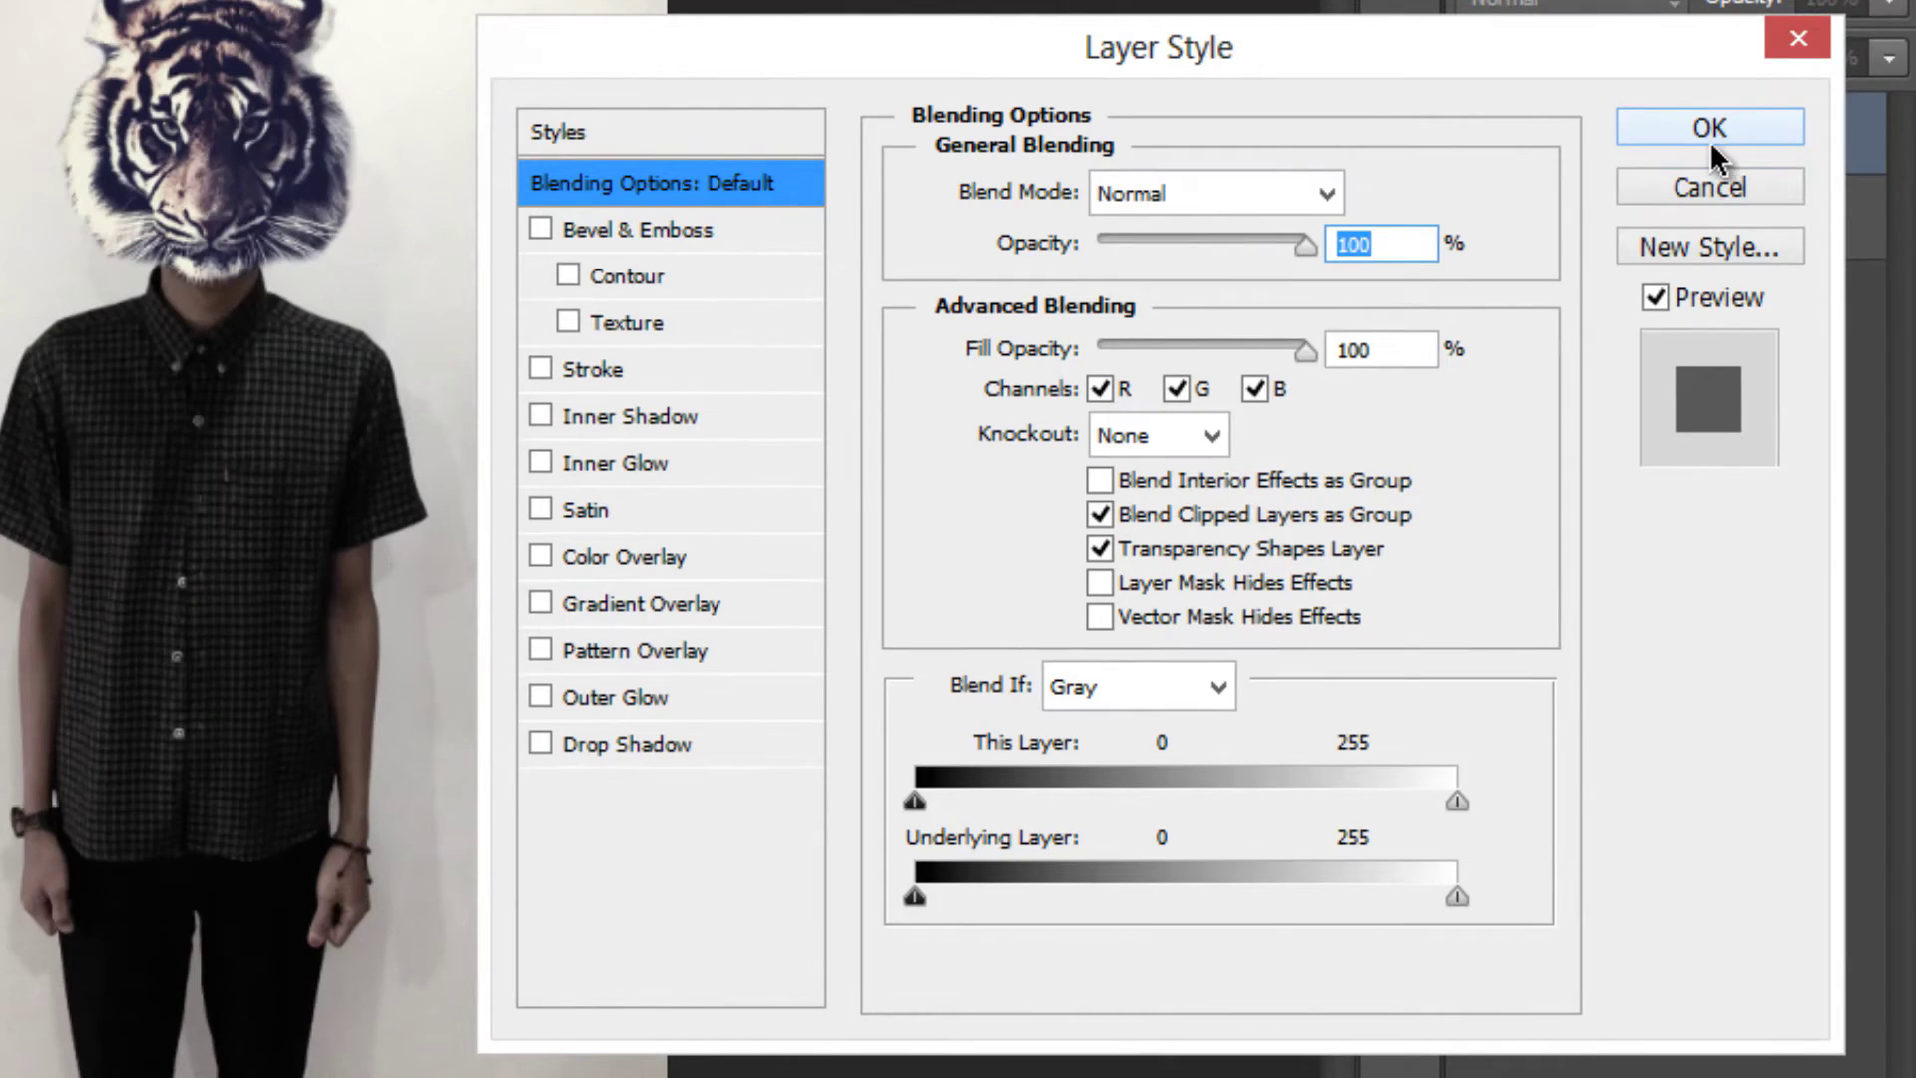
left_click(1108, 387)
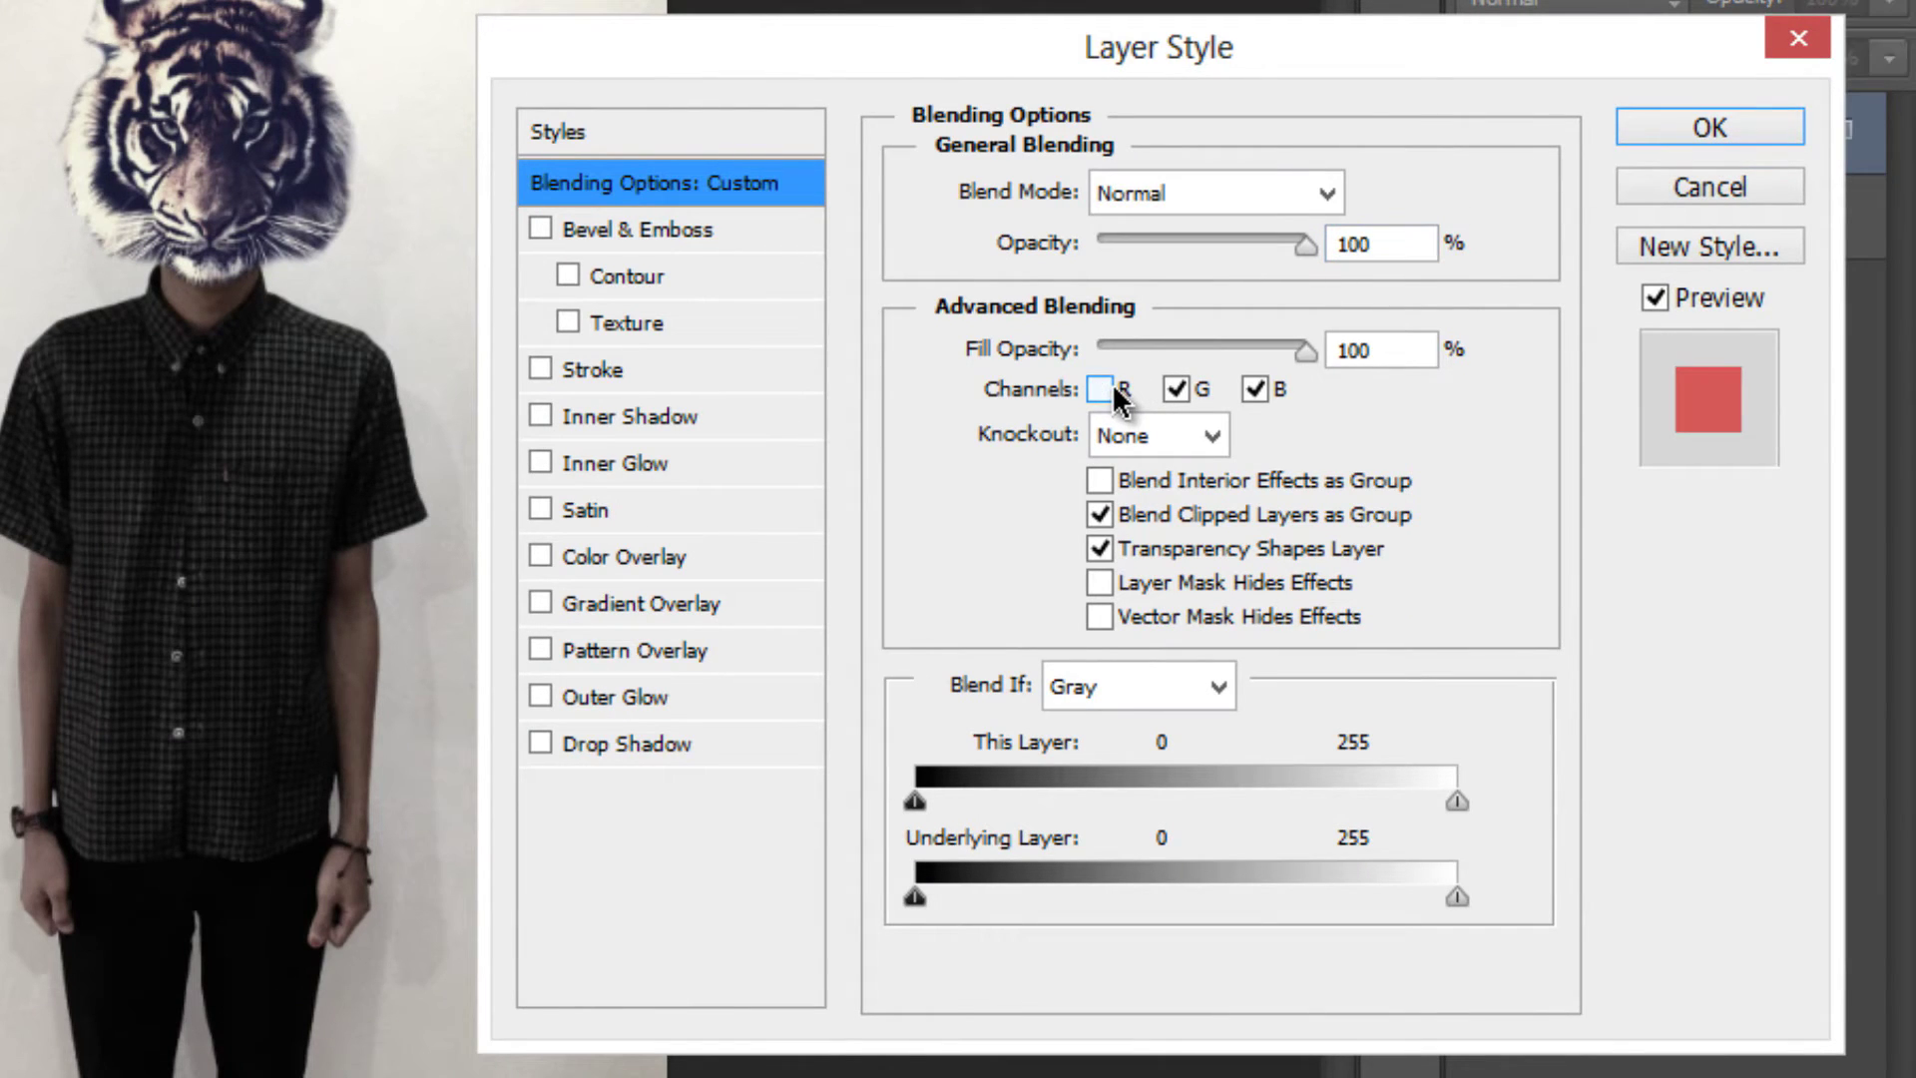
left_click(1674, 134)
double_click(1664, 133)
type("Red")
key("Return")
Step: Exclude the green and blue channels from the original Tiger layer and rename it Cyan
left_click(1699, 225)
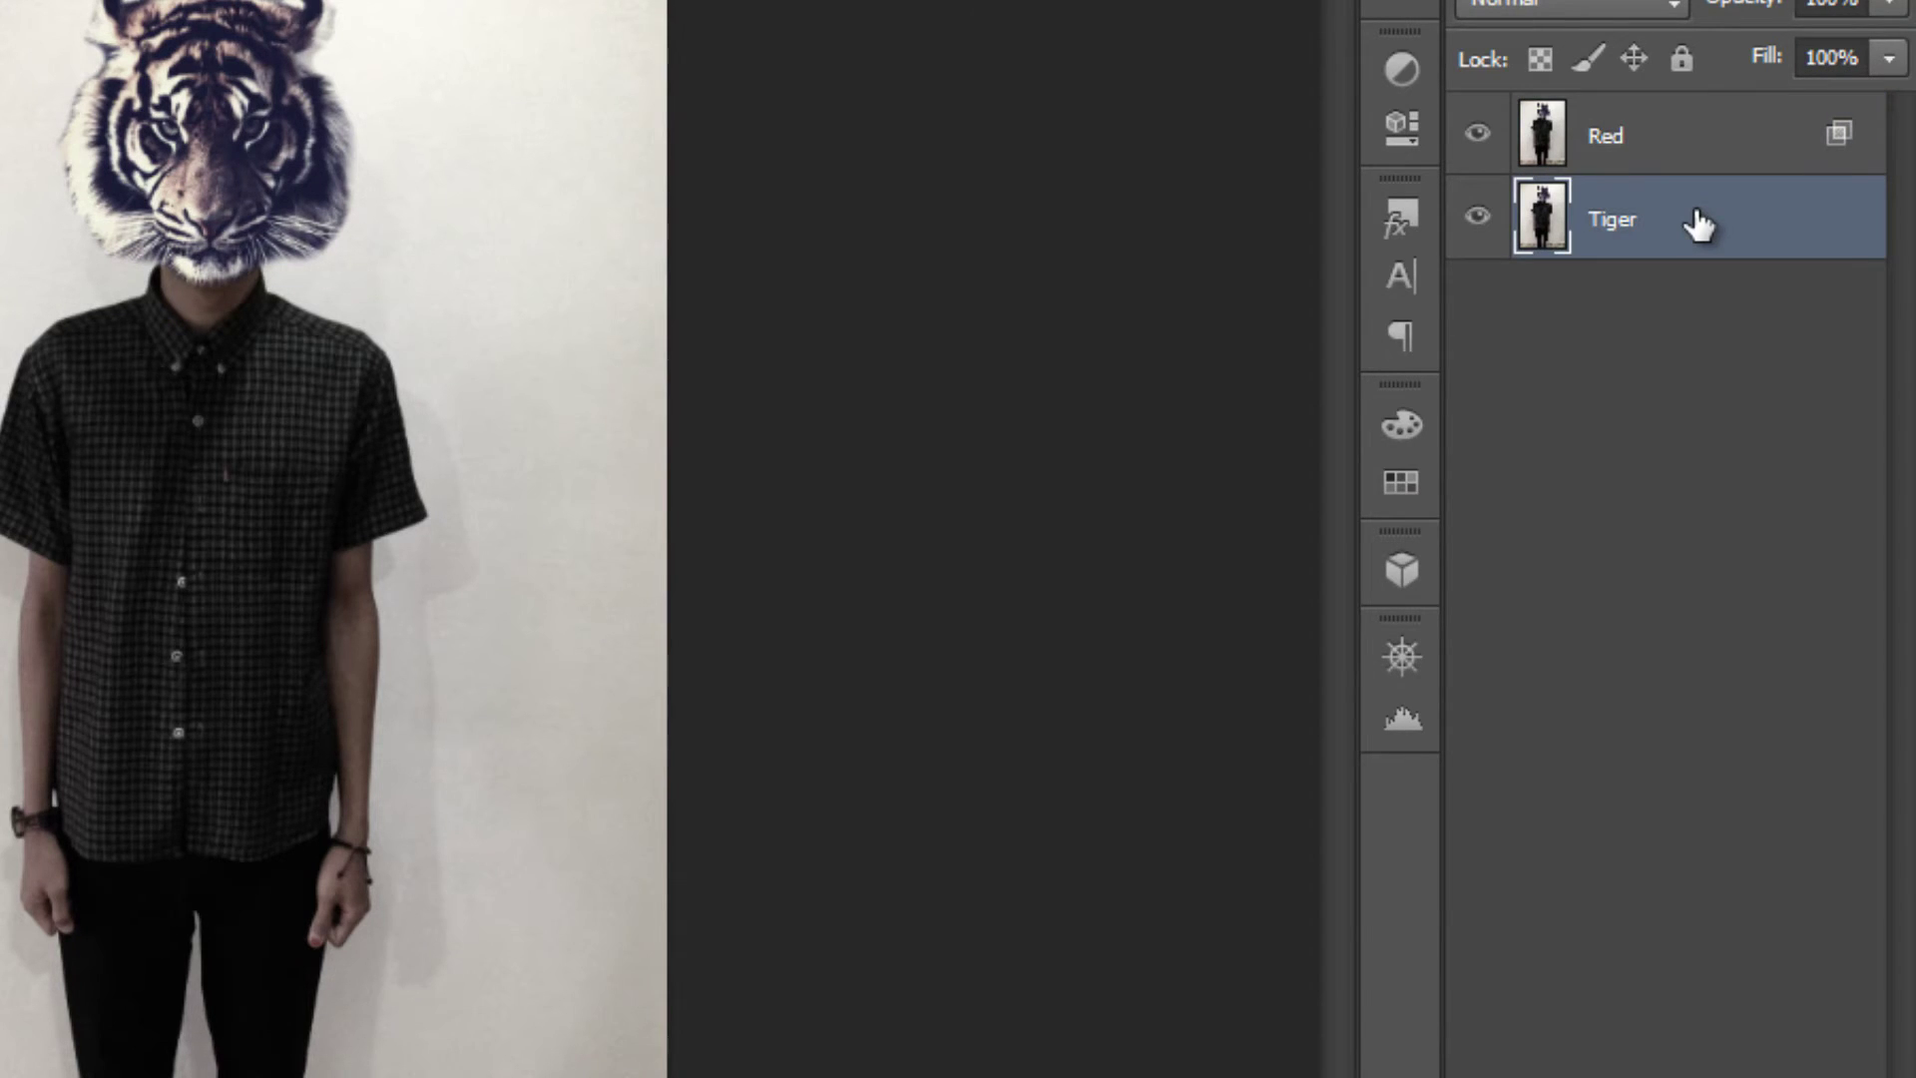
double_click(1697, 222)
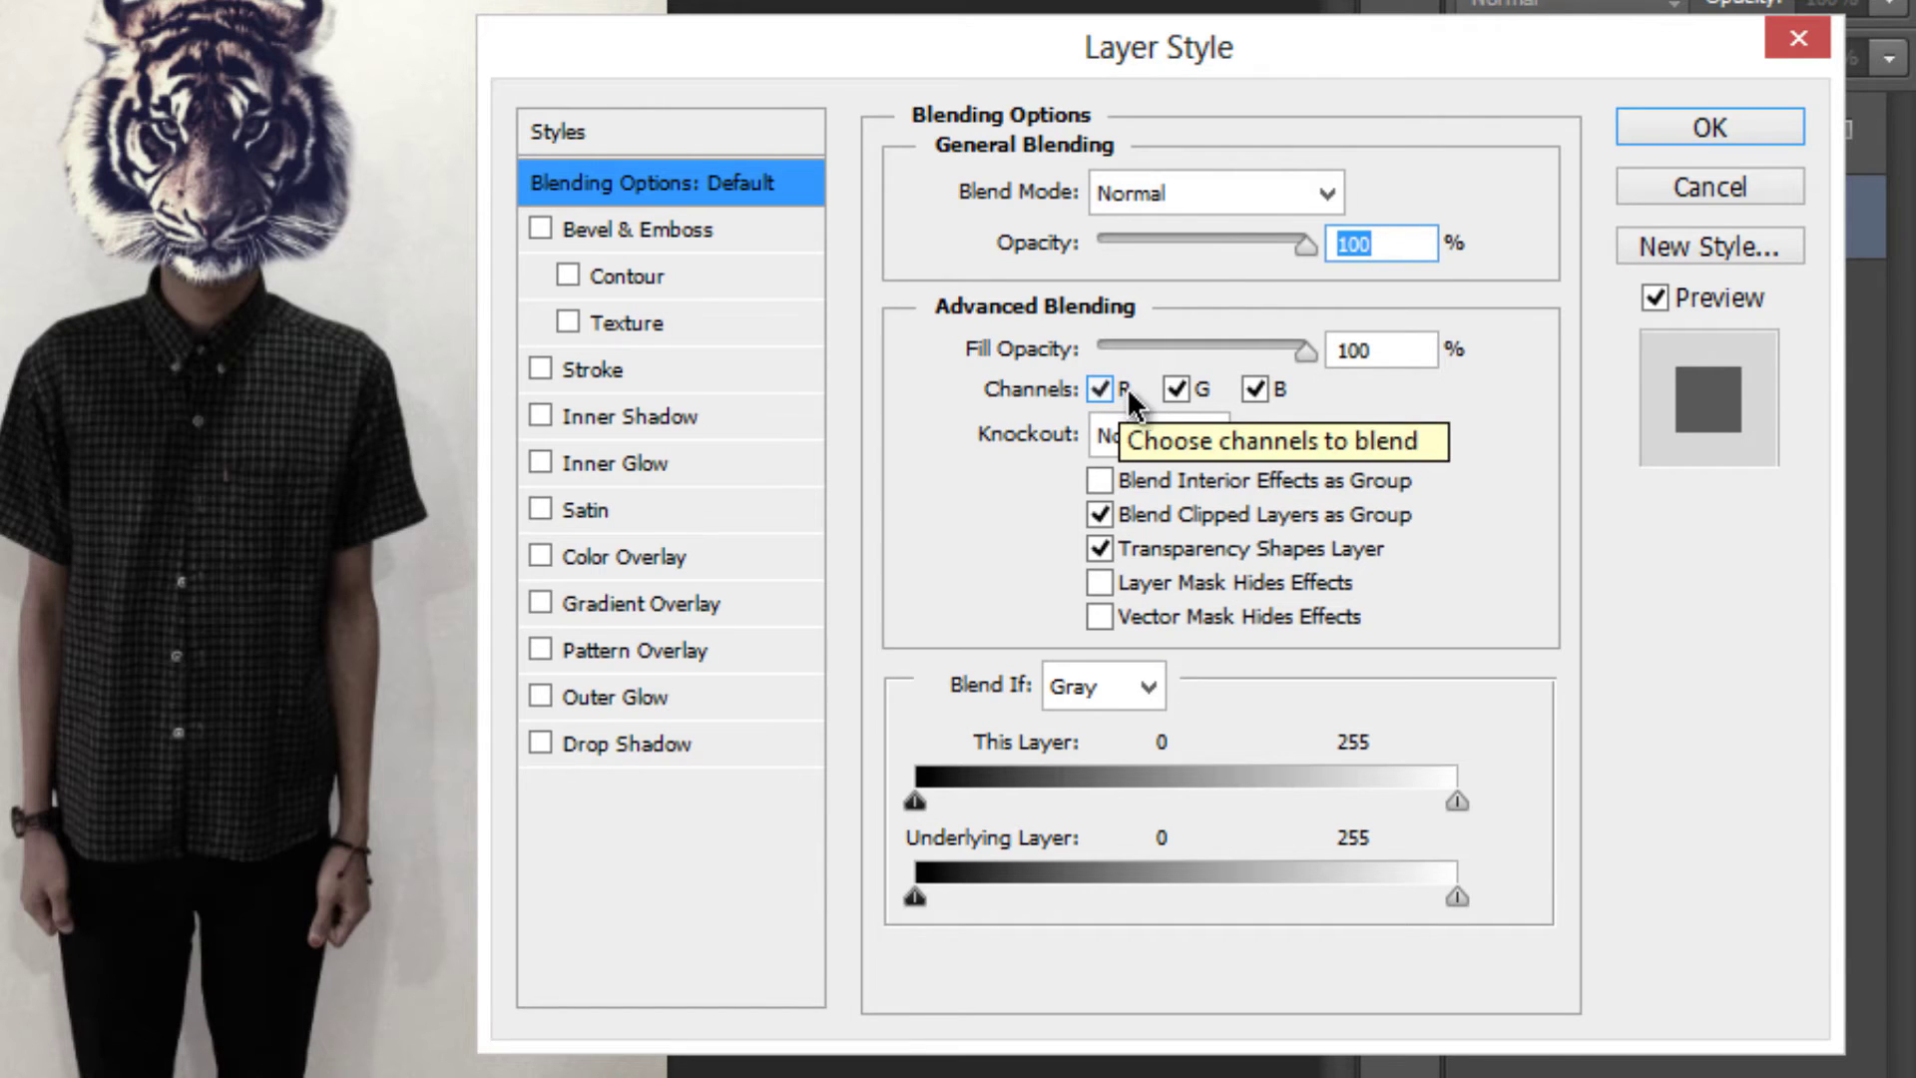
left_click(1175, 389)
left_click(1255, 389)
left_click(1654, 139)
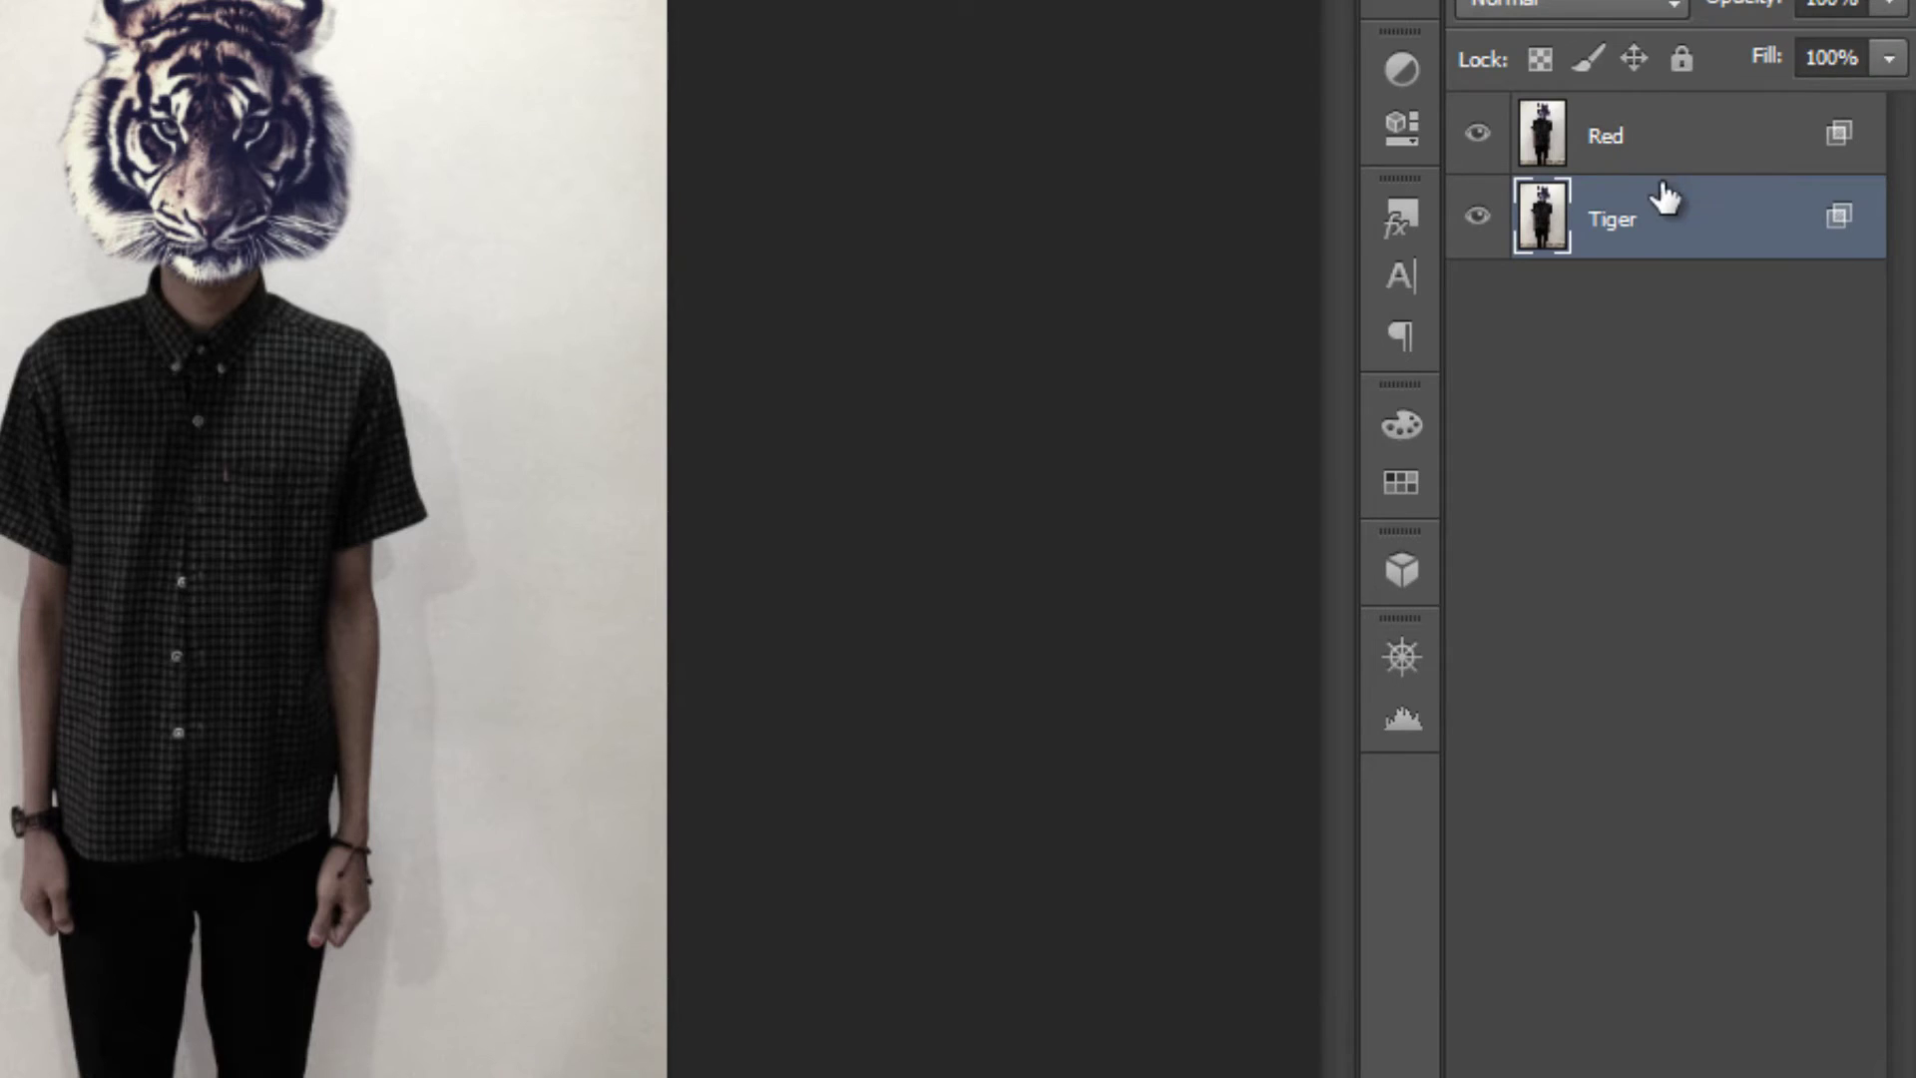
double_click(1614, 219)
type("Cyan")
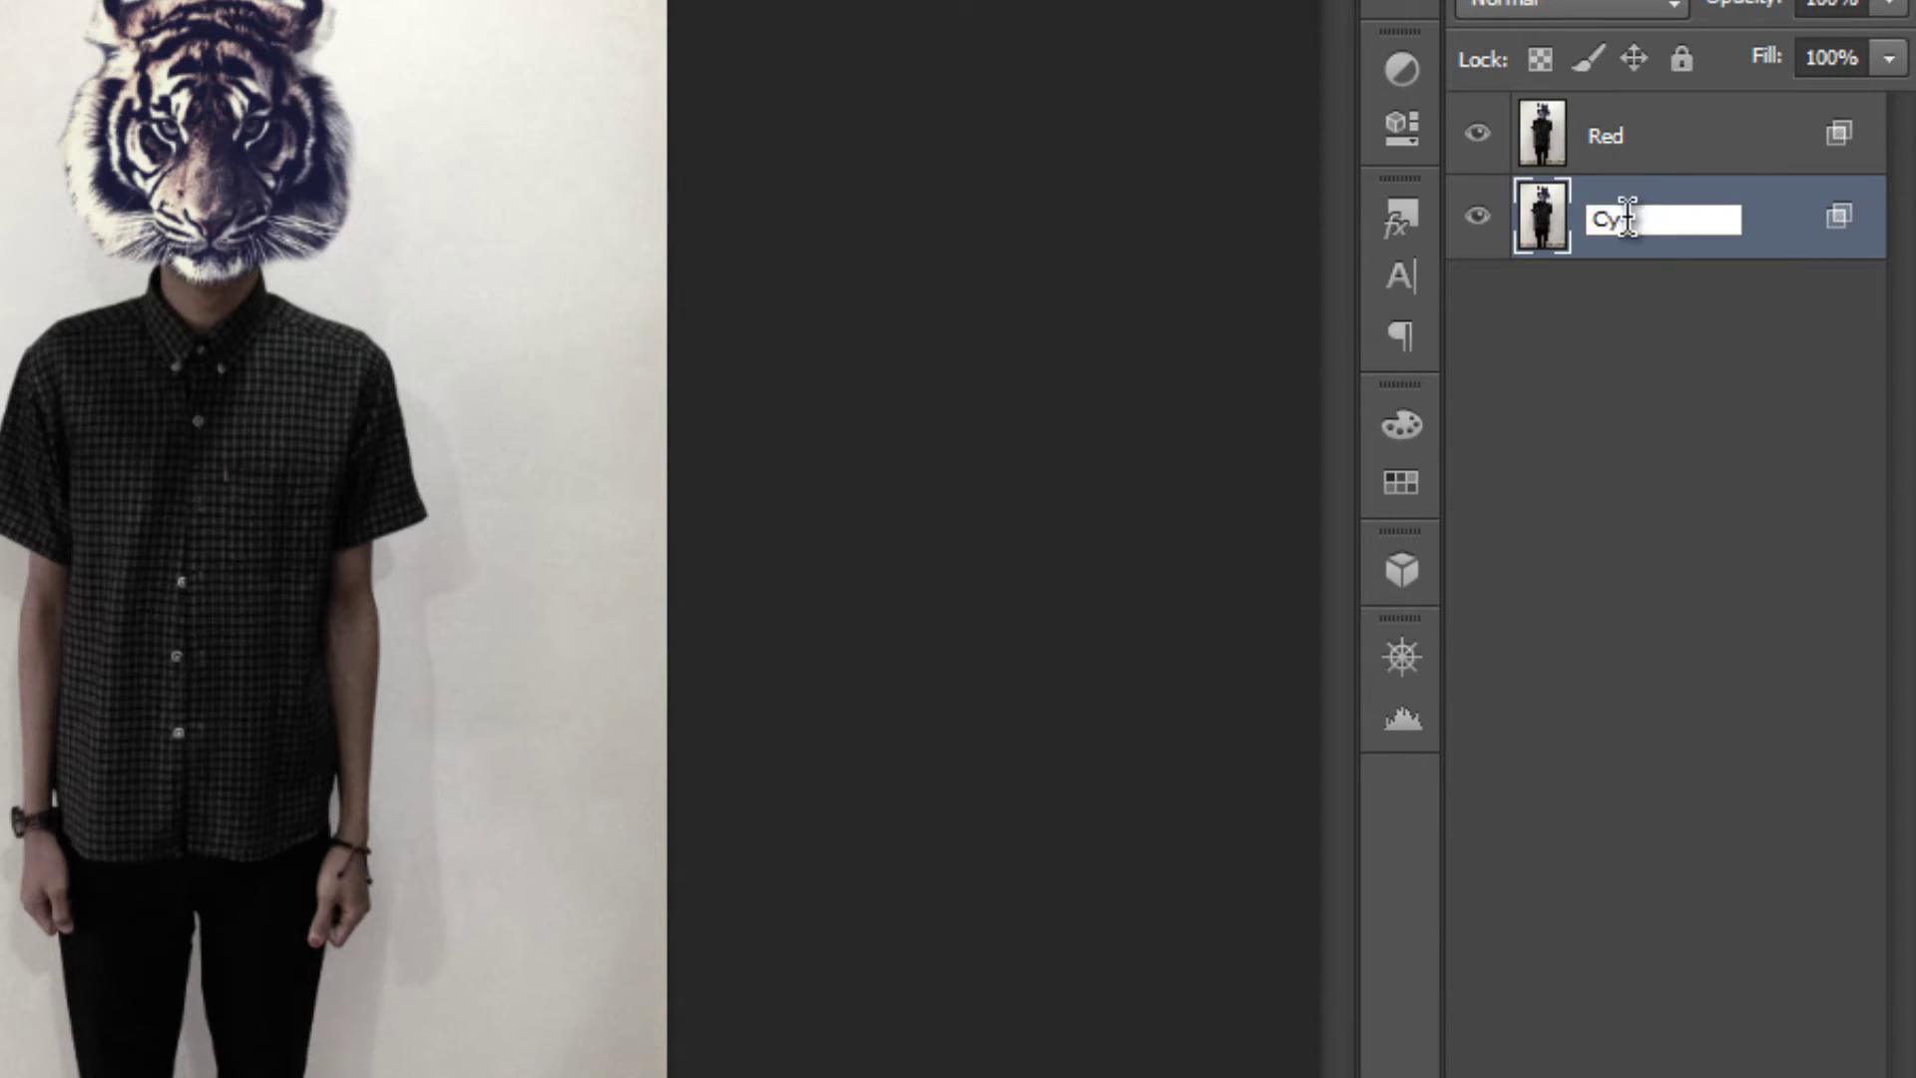
key("Return")
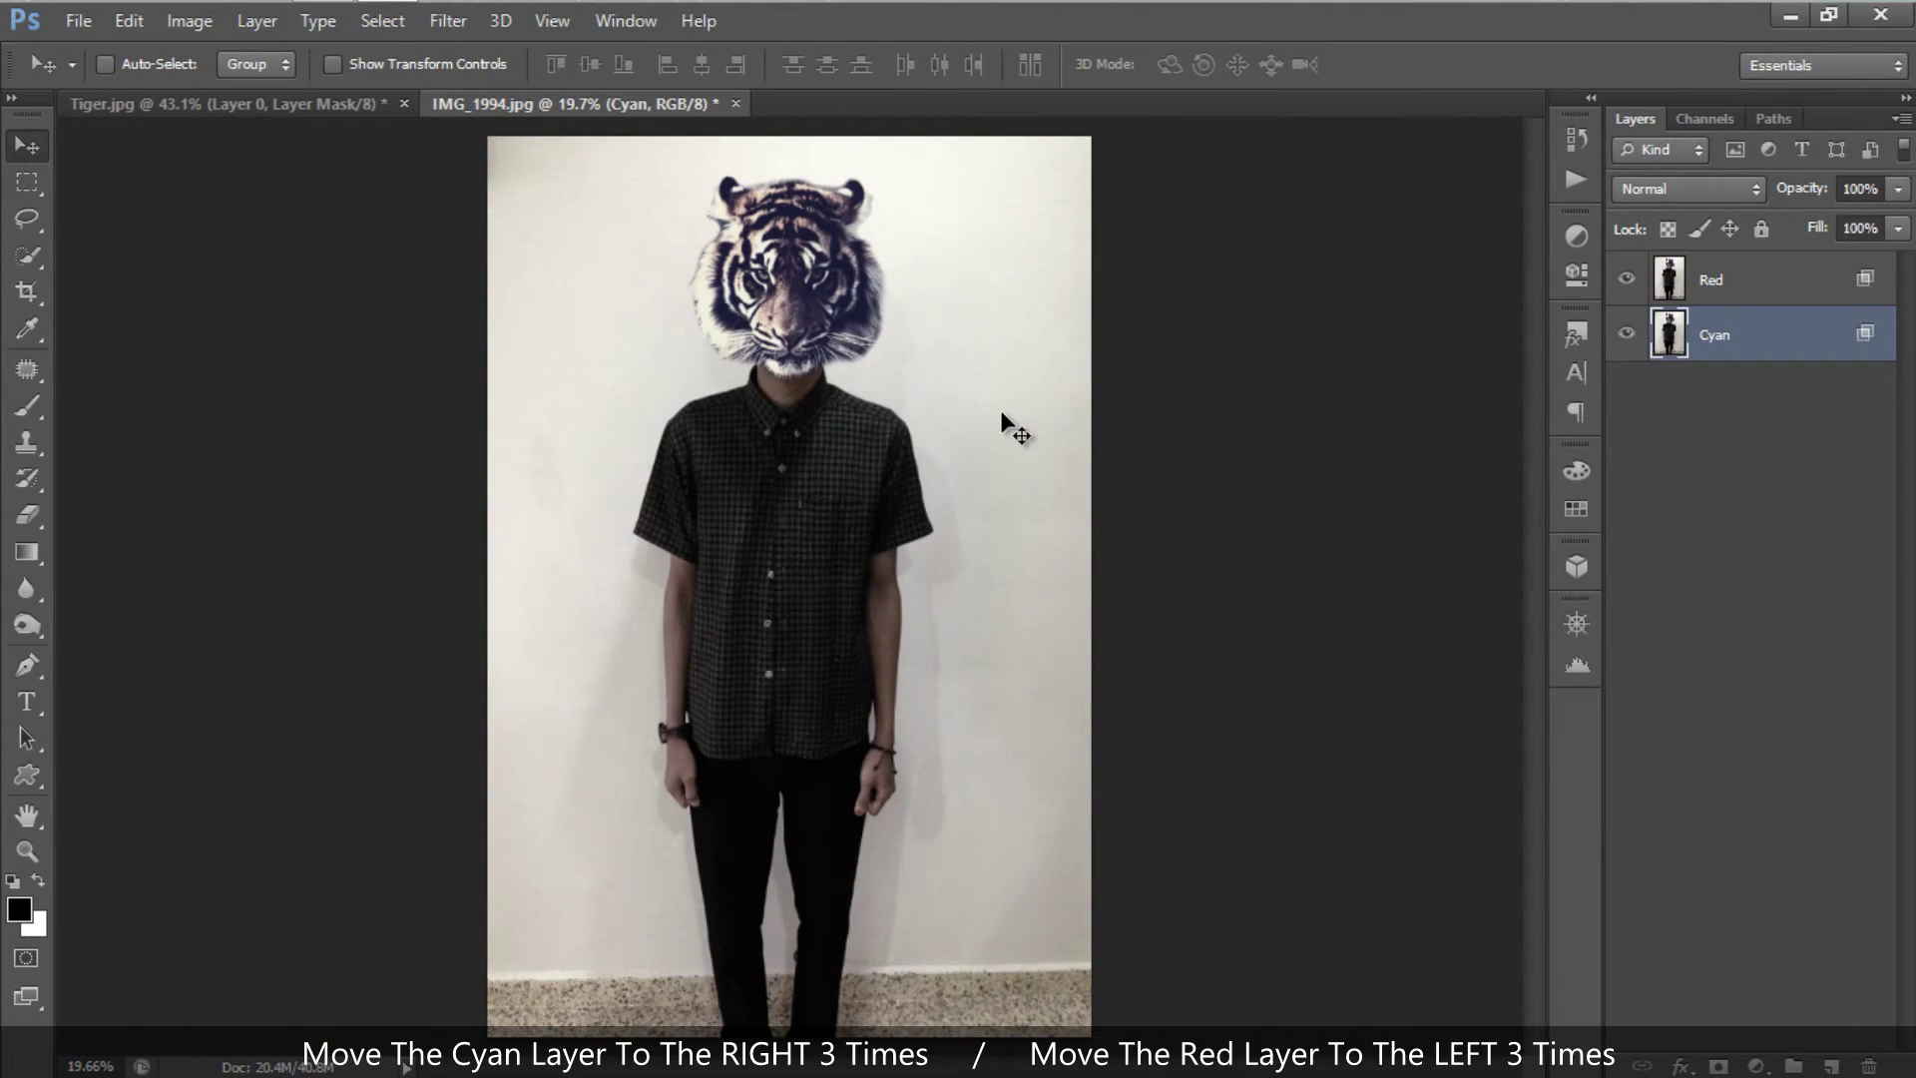
Step: Nudge Cyan right and Red left, merge them, and inspect the shirt's colour fringes
key("Right")
key("Right")
key("Right")
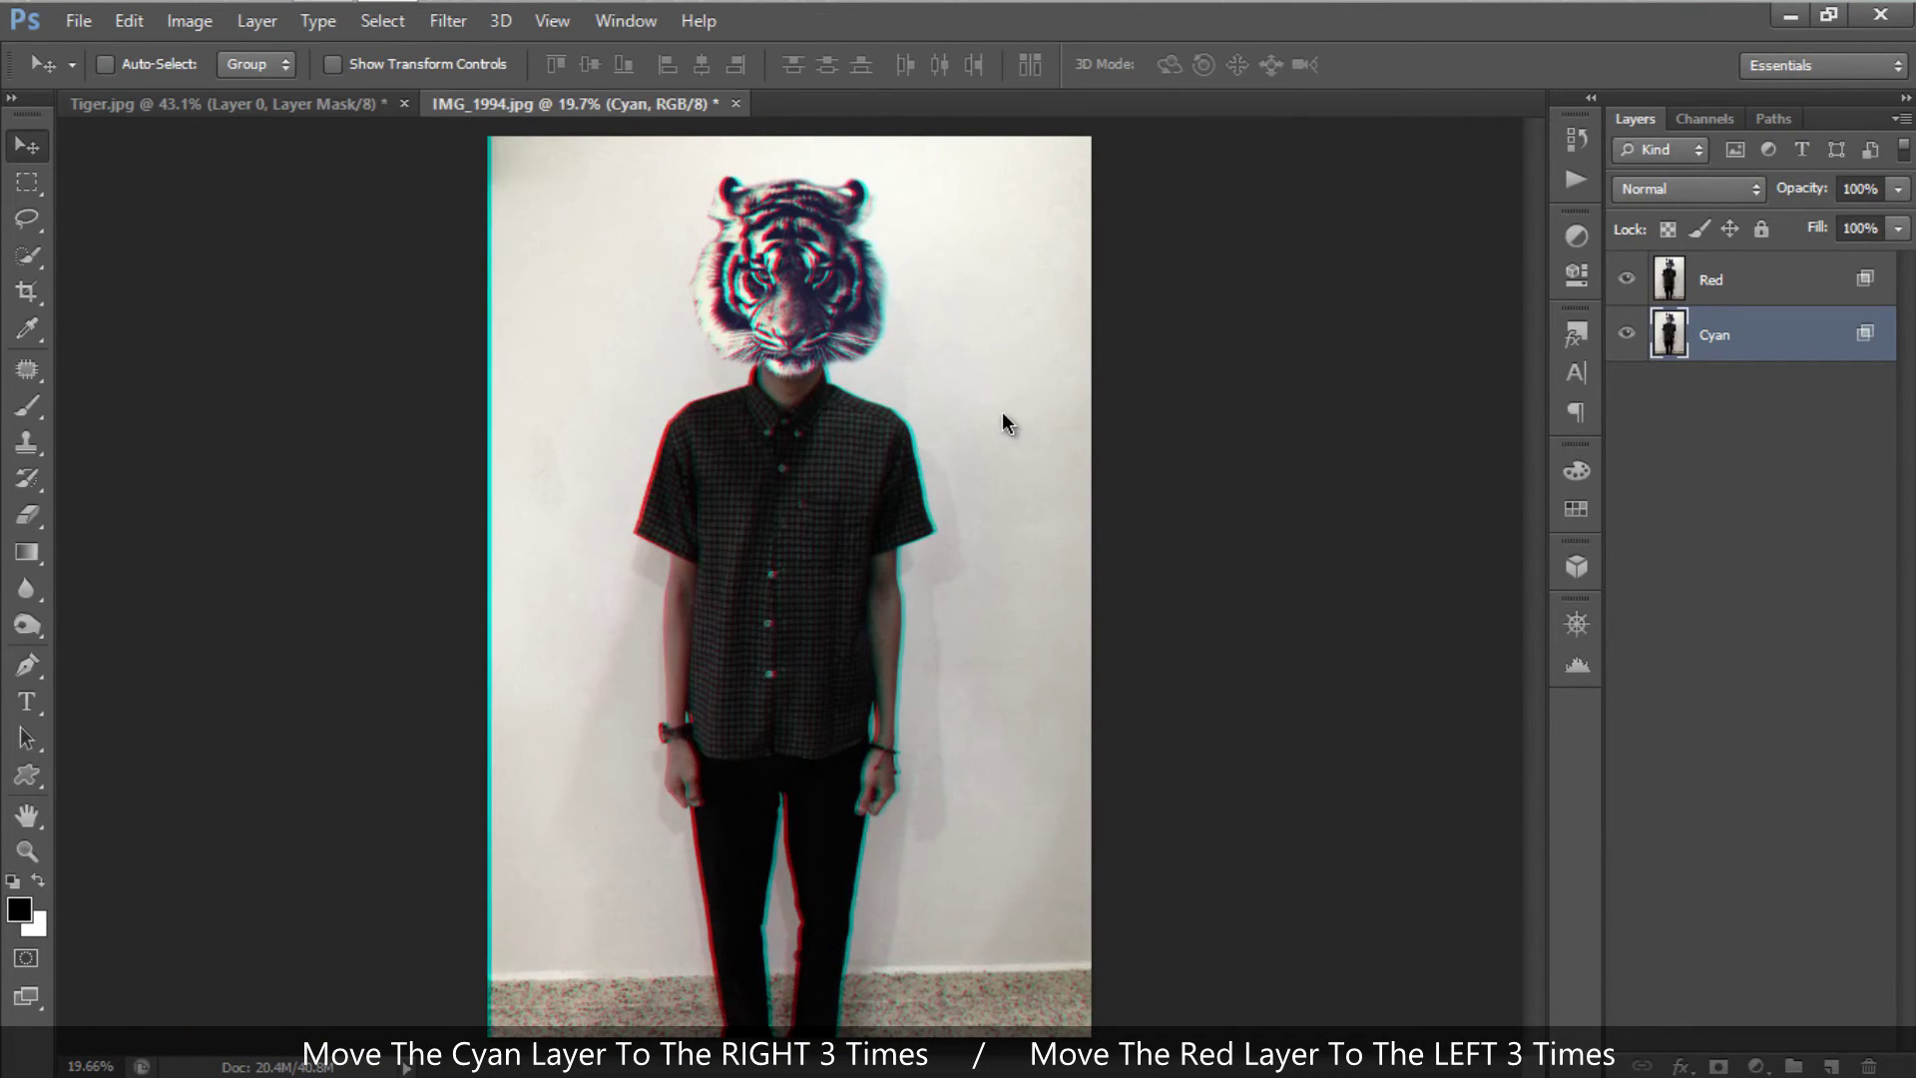
left_click(1737, 285)
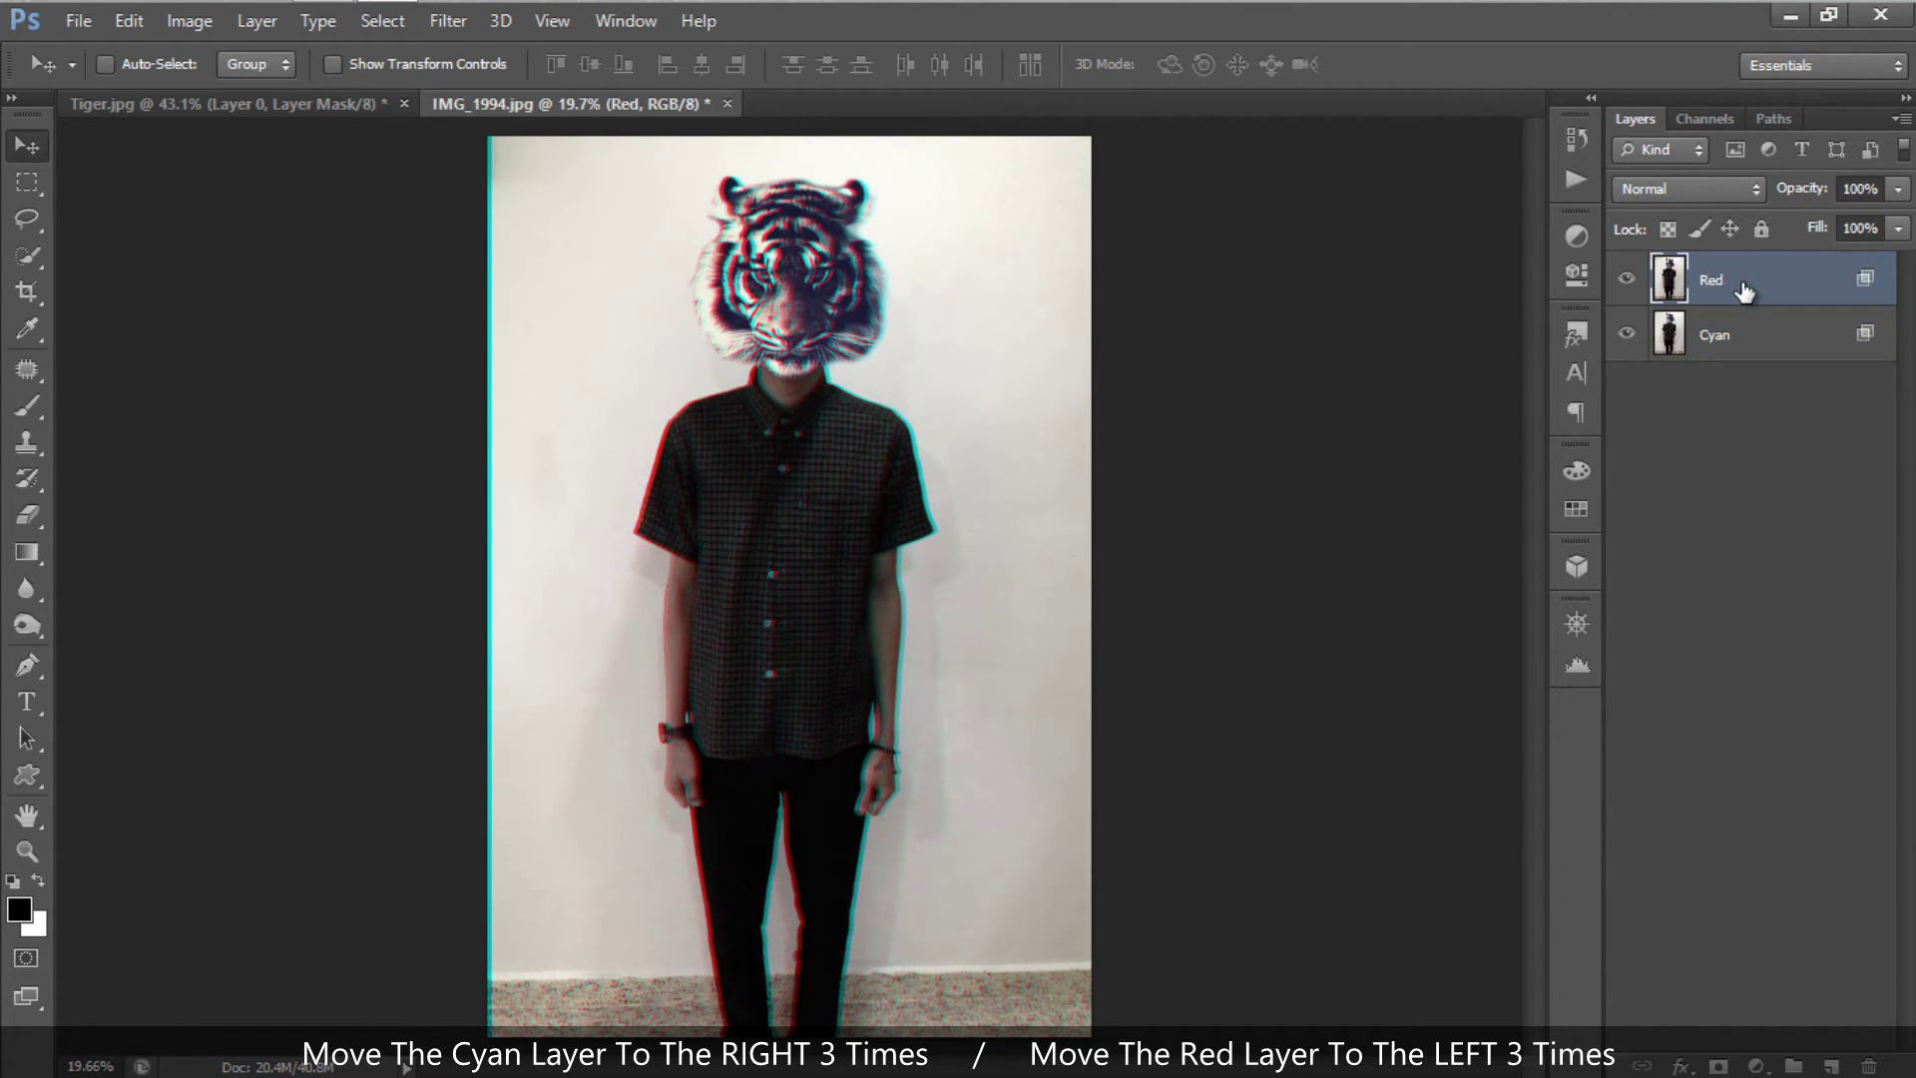
key("Left")
key("Left")
key("Left")
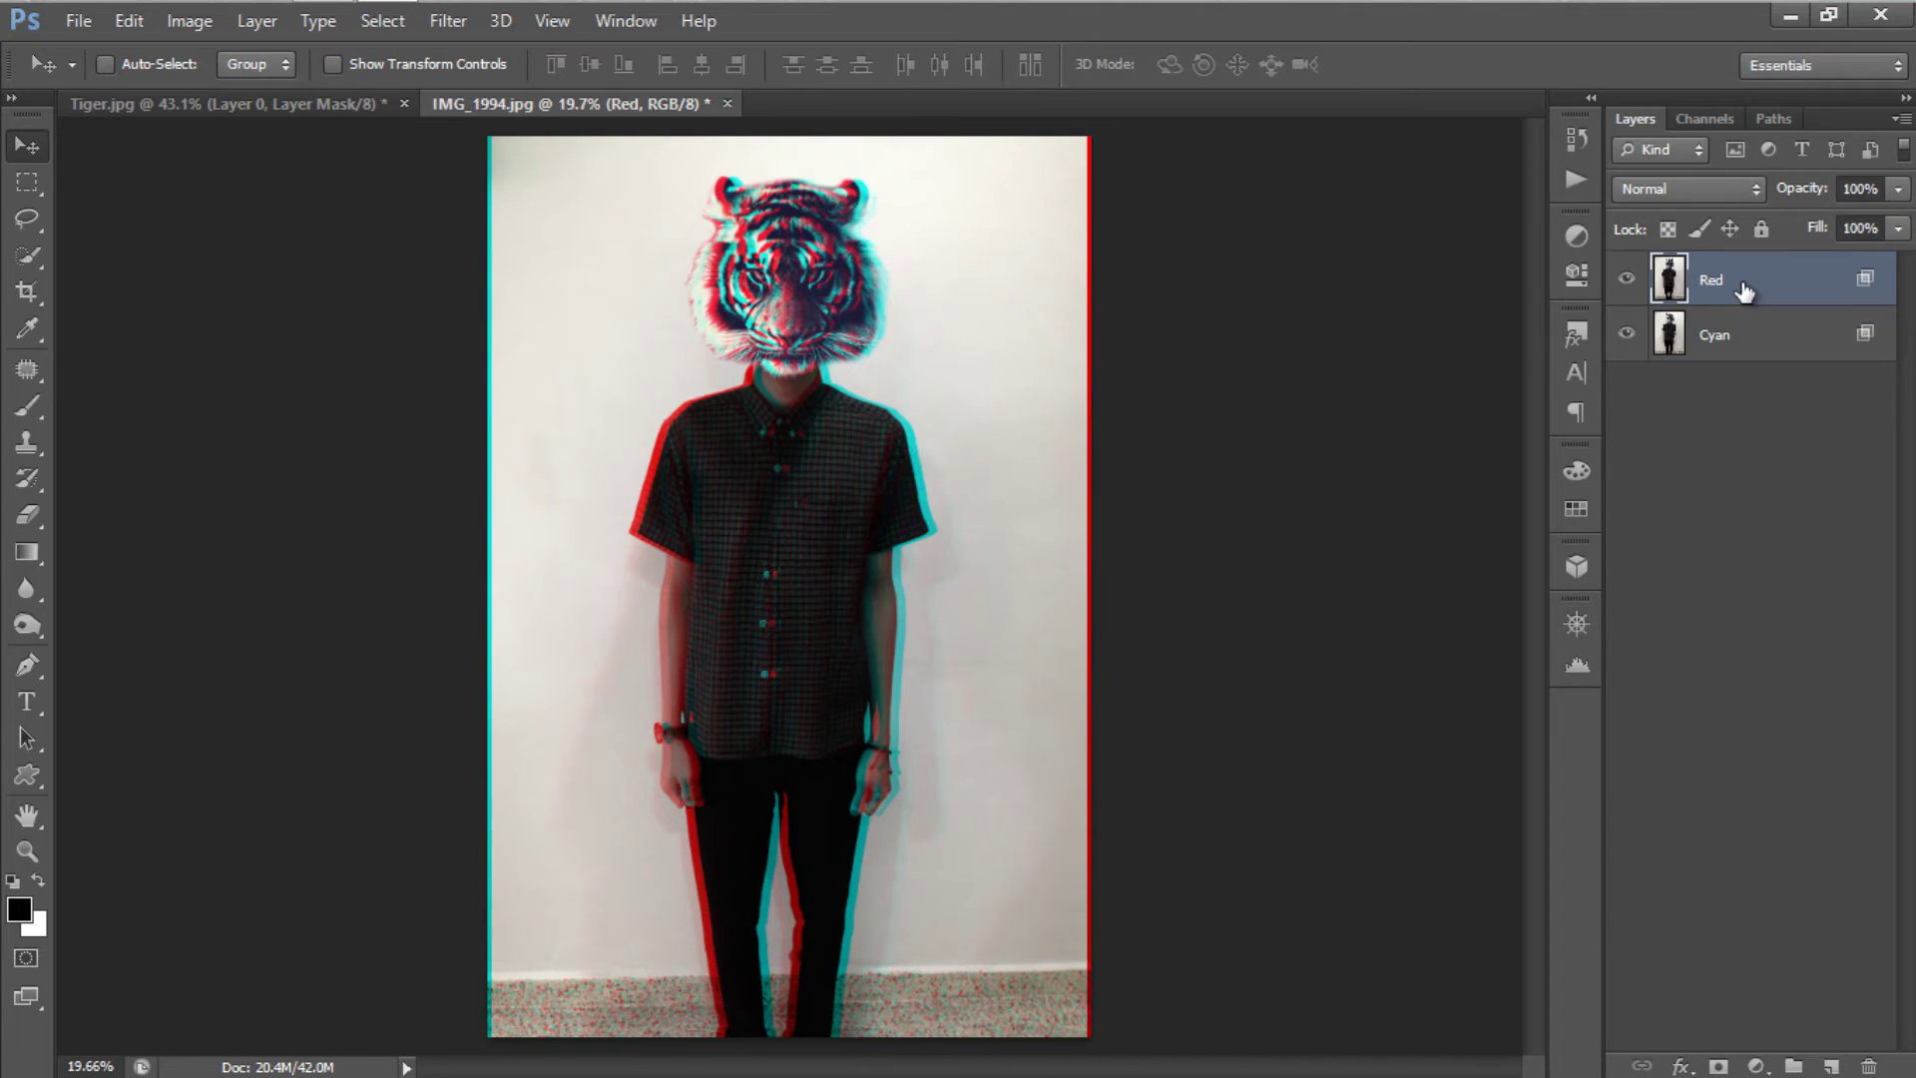
left_click(1795, 333, "shift")
key("ctrl+e")
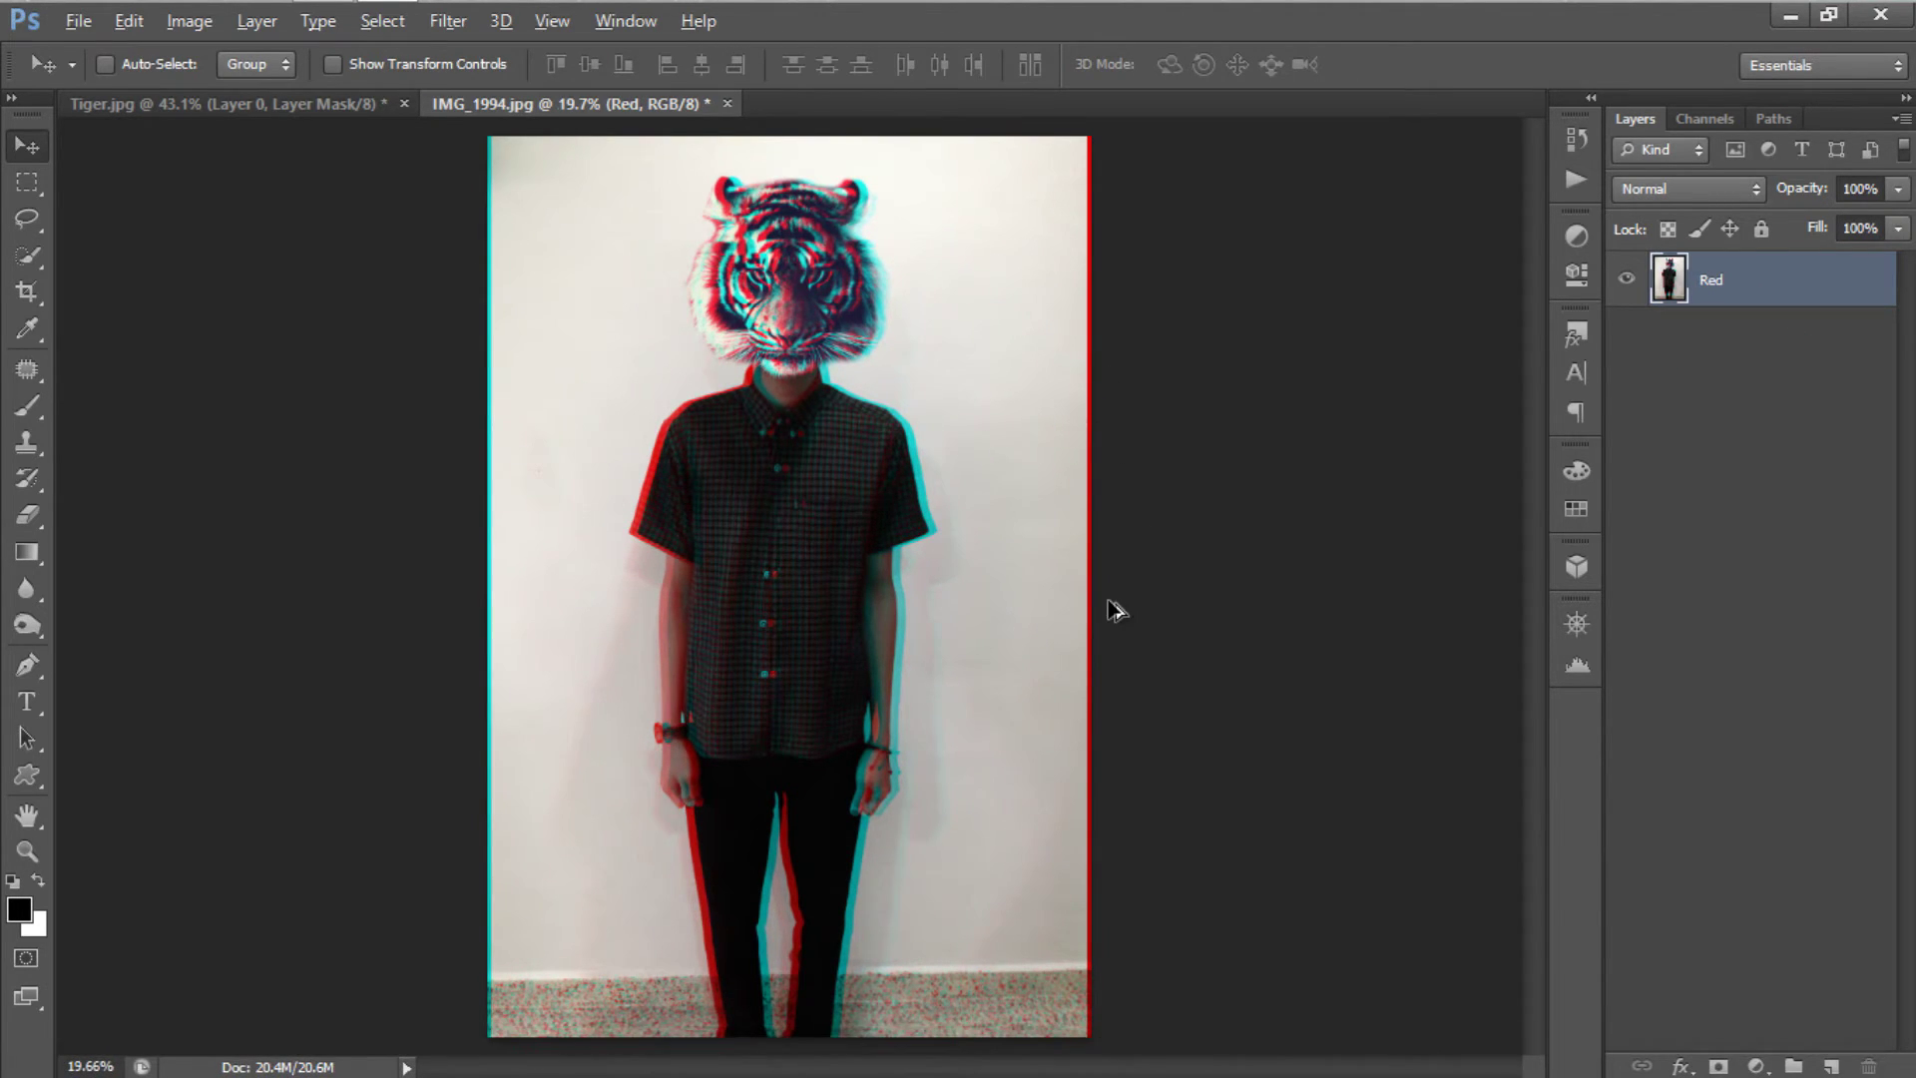
scroll(1116, 611, "up", 5)
left_click_drag(911, 585, 967, 569)
left_click_drag(460, 606, 1275, 582)
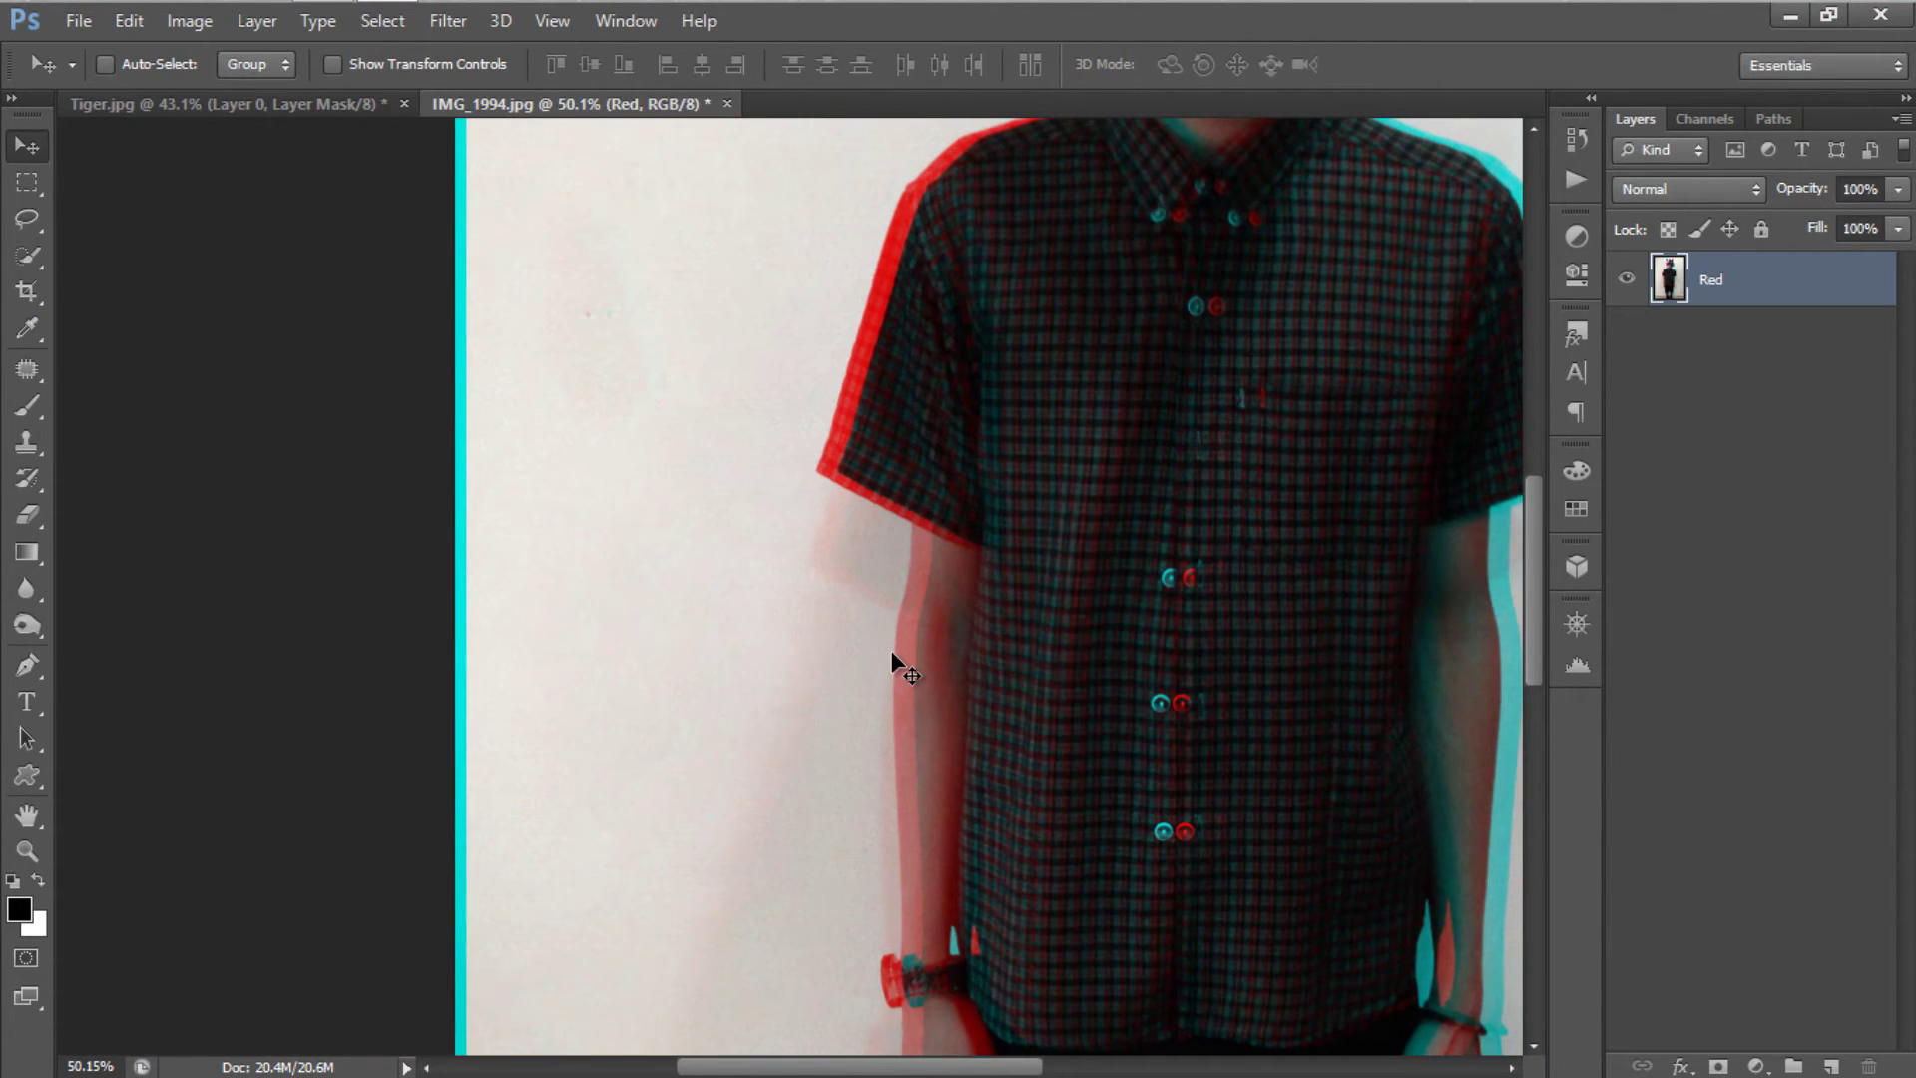
scroll(904, 659, "down", 5)
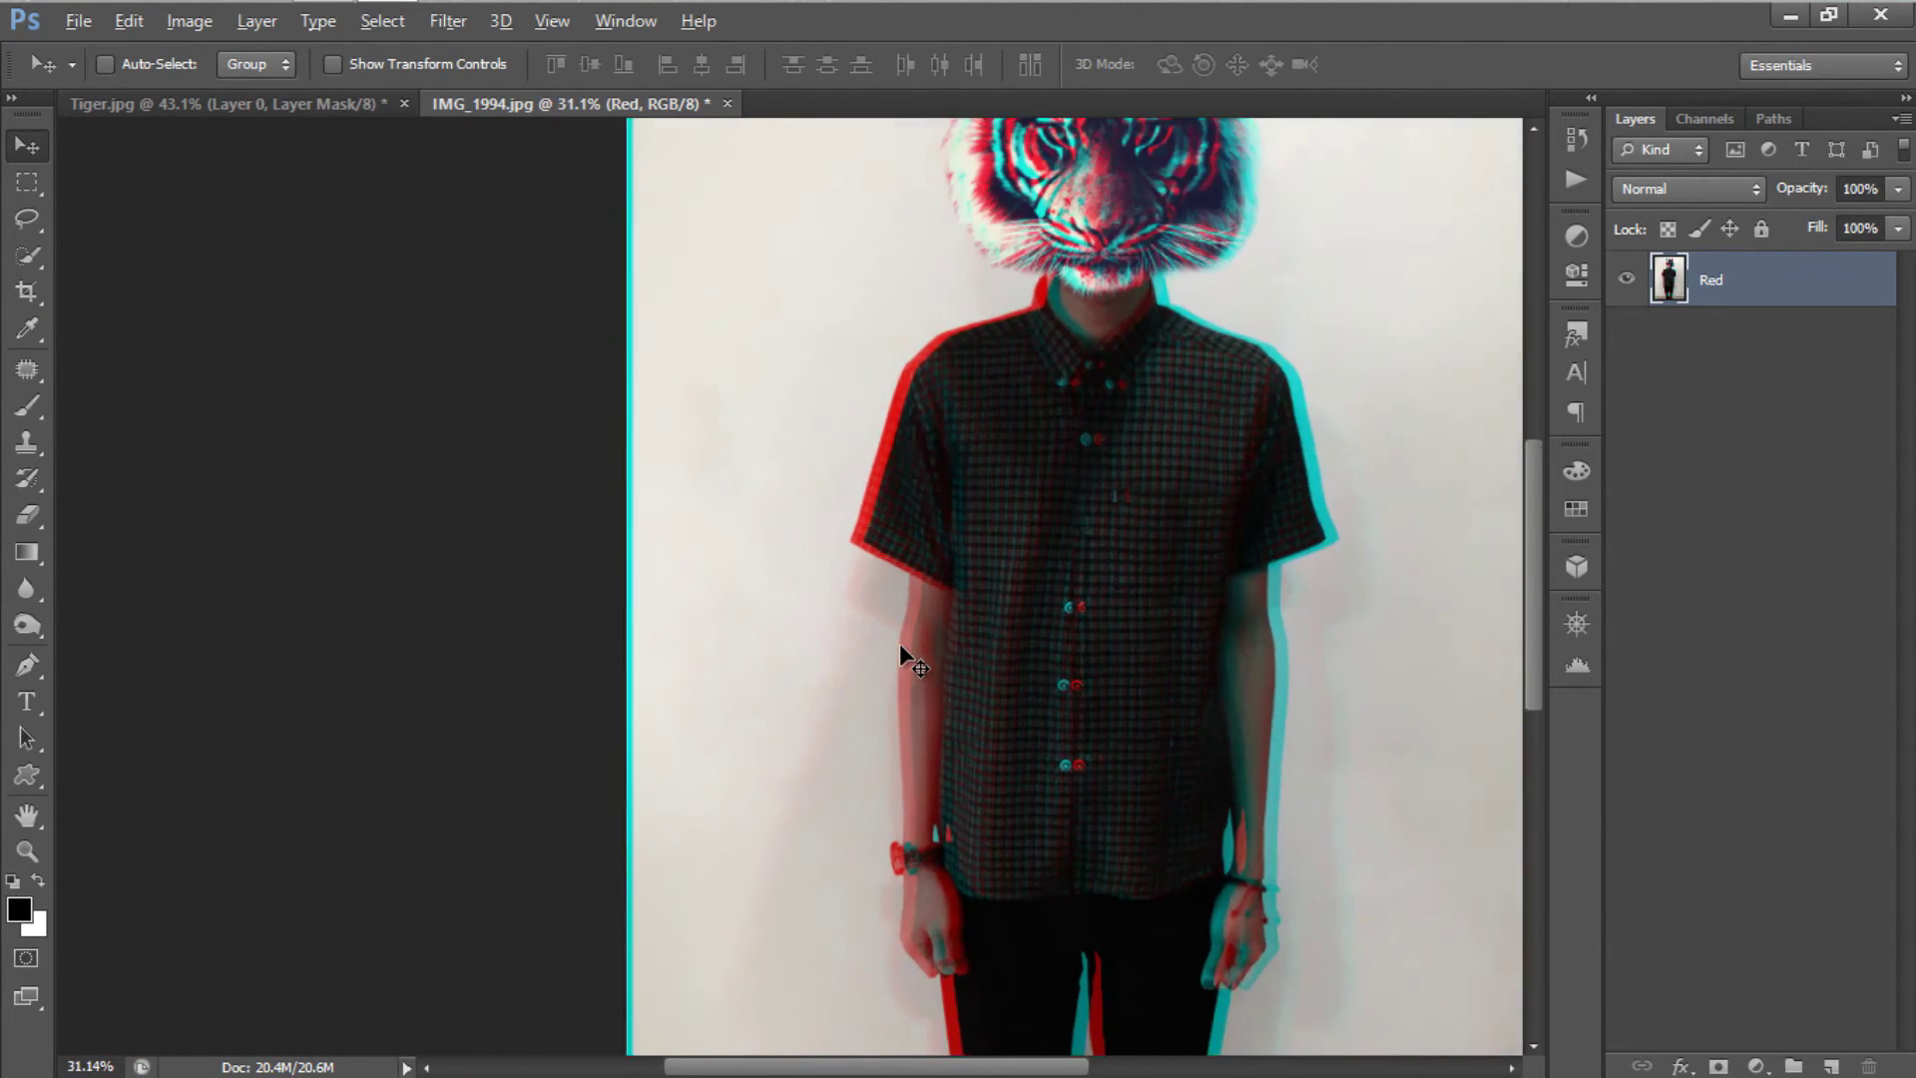
scroll(905, 655, "down", 1)
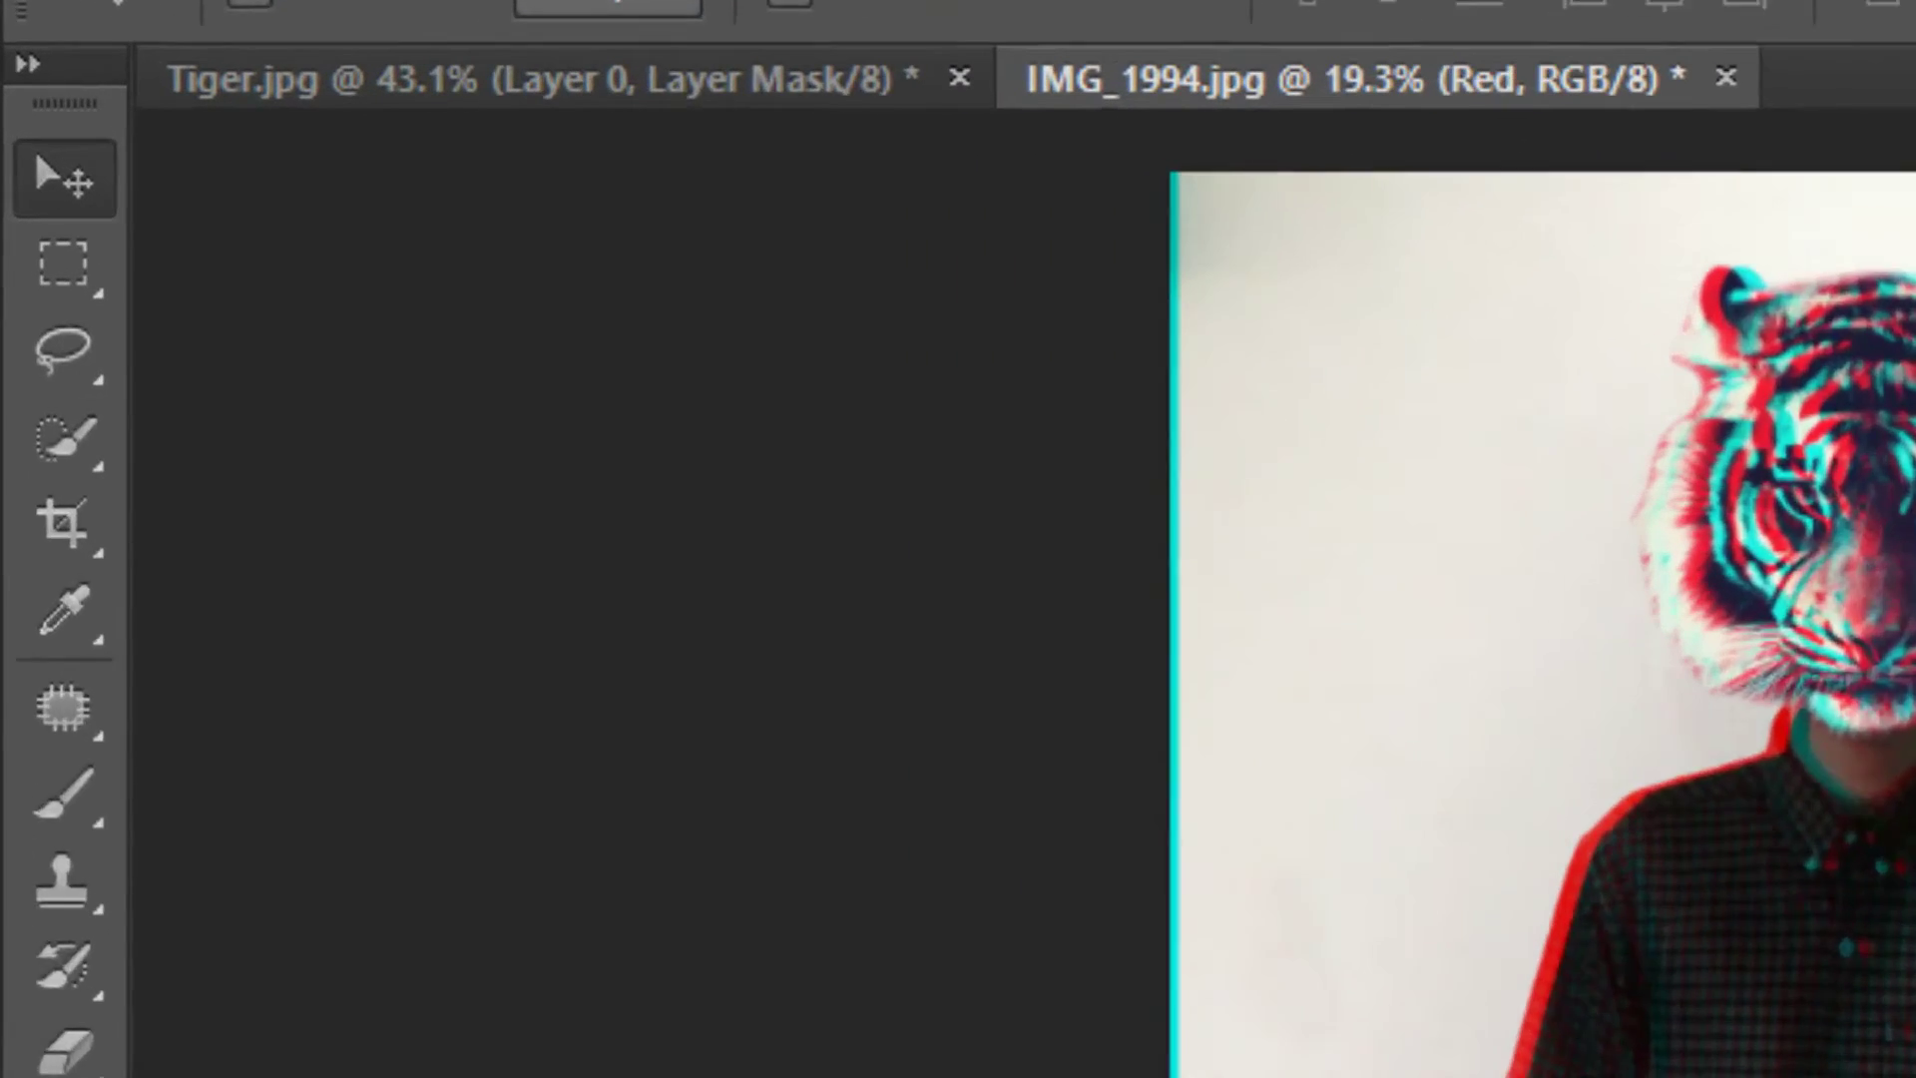
Step: Crop a thin strip off the image's left edge
key("c")
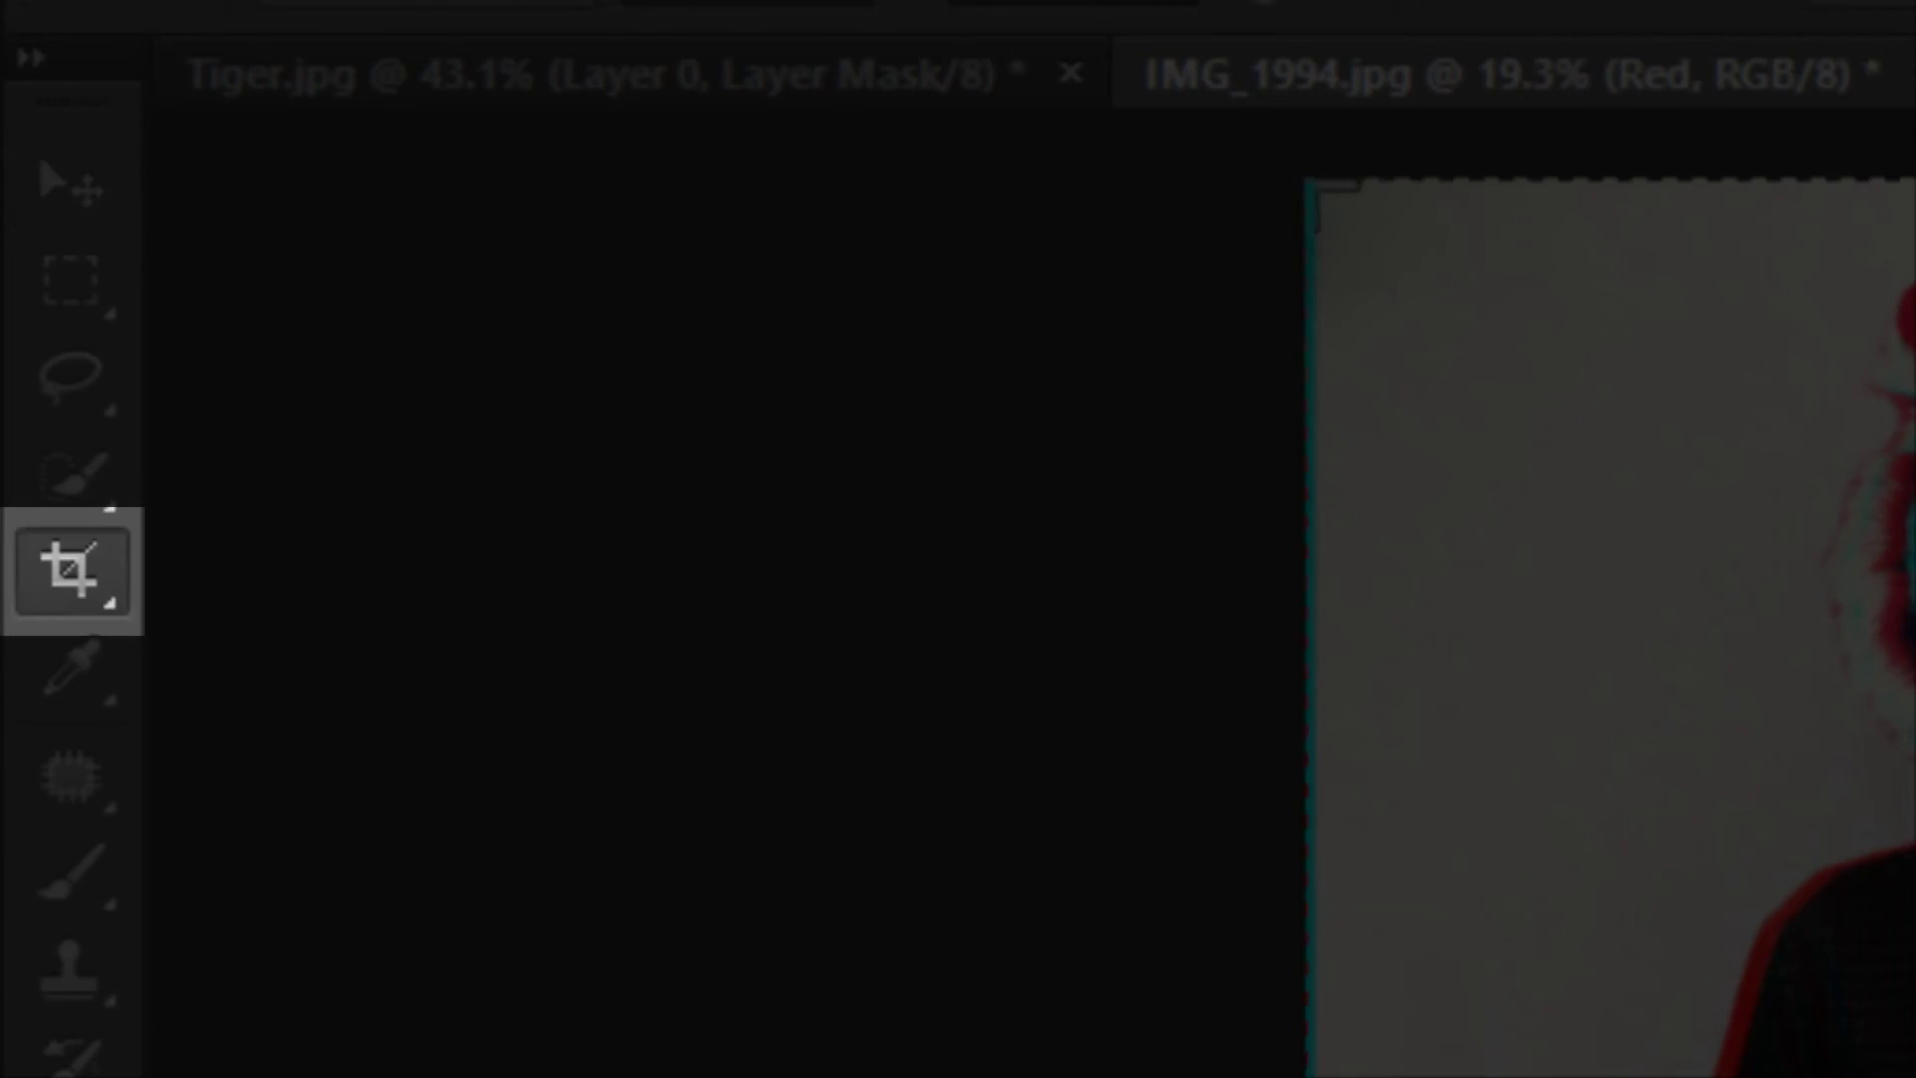
scroll(586, 599, "up", 6)
left_click_drag(695, 688, 702, 693)
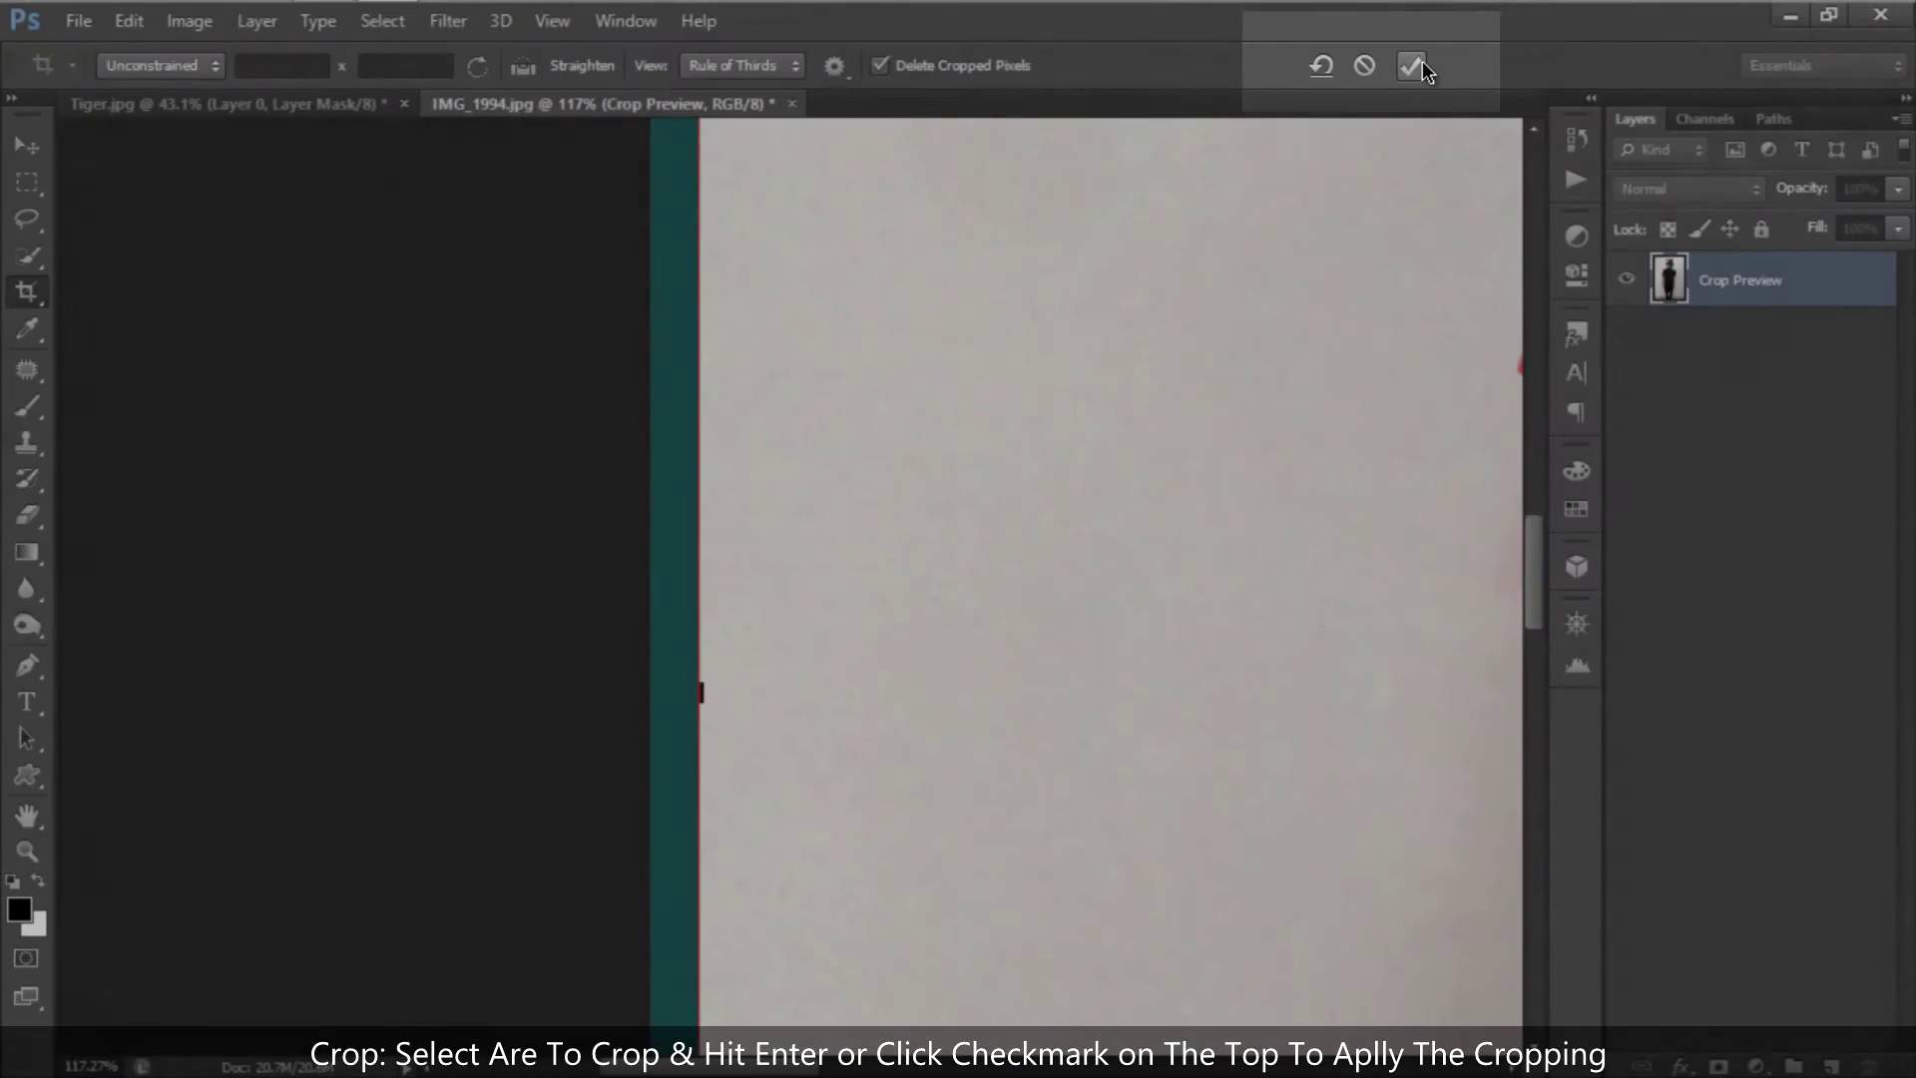
left_click(1411, 65)
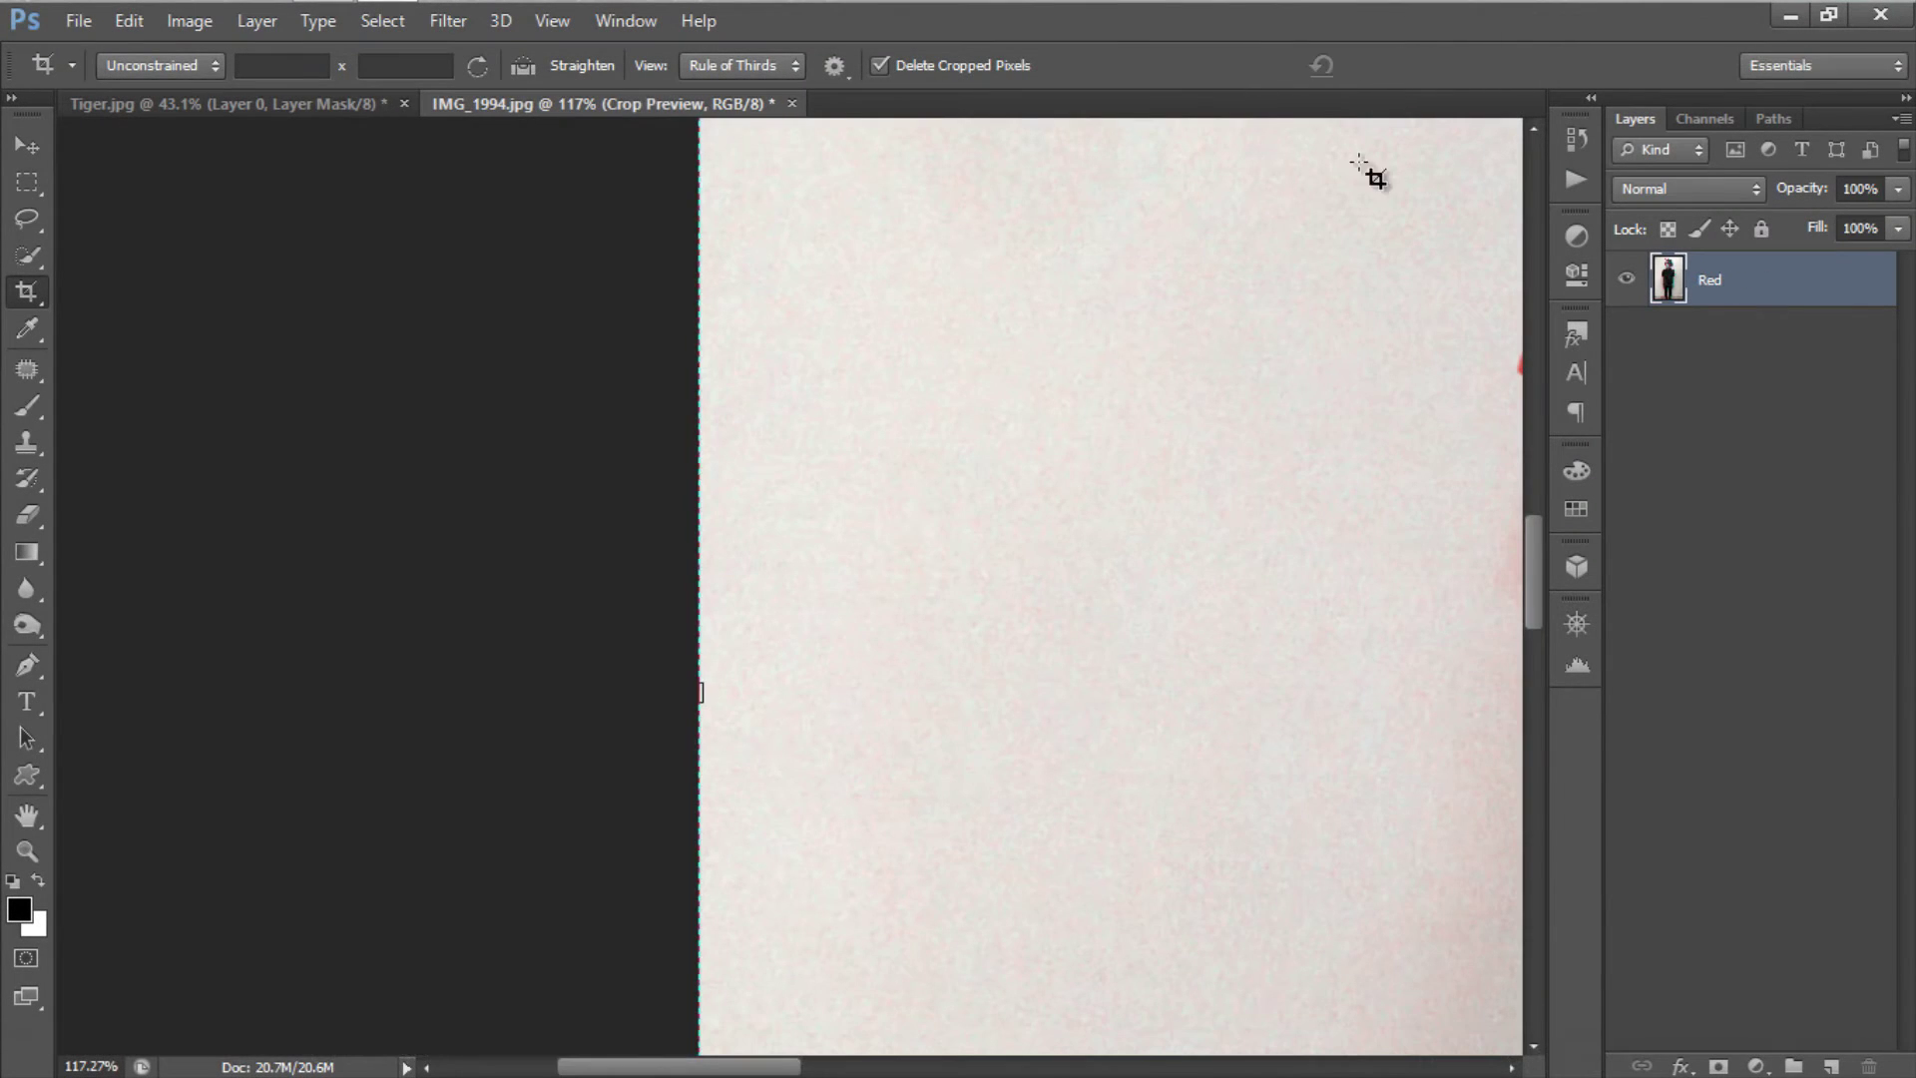
Step: Crop the red strip off the image's right edge
left_click_drag(839, 445, 626, 527)
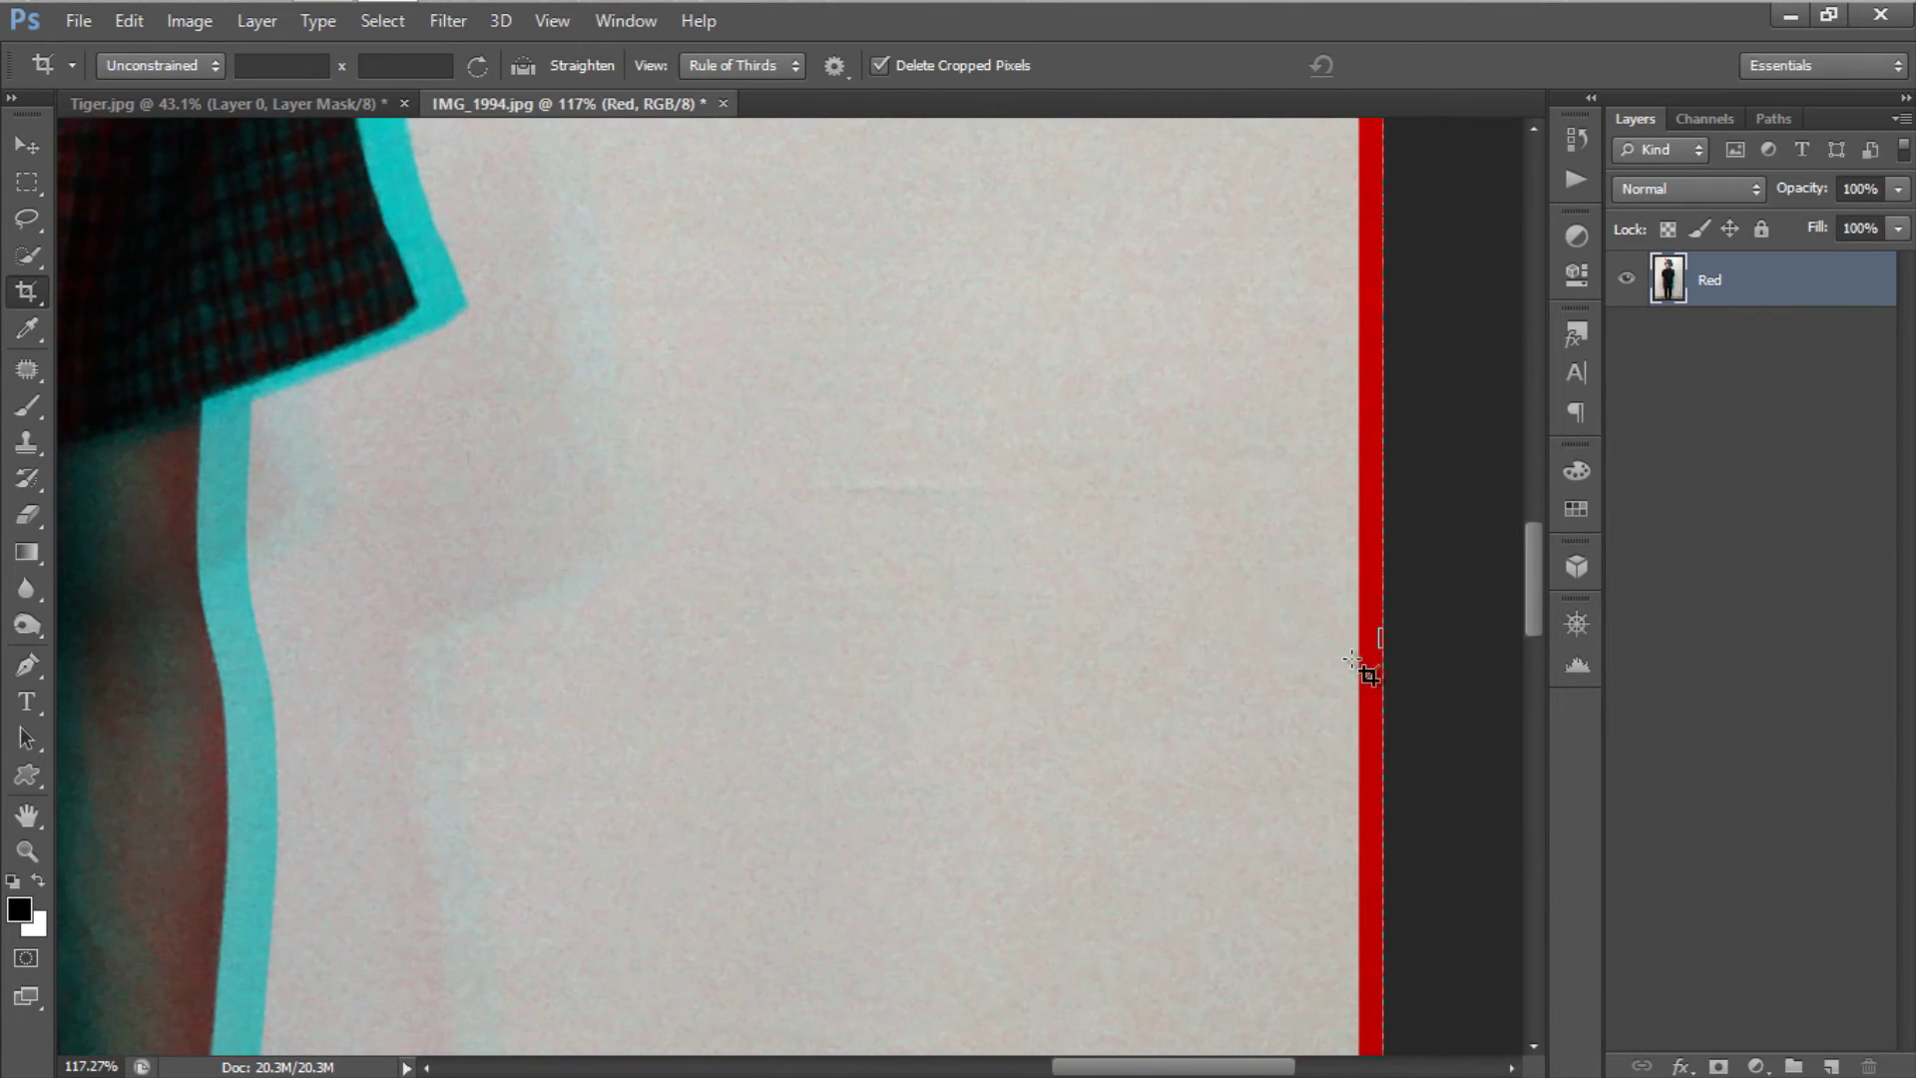
left_click_drag(1379, 639, 1373, 639)
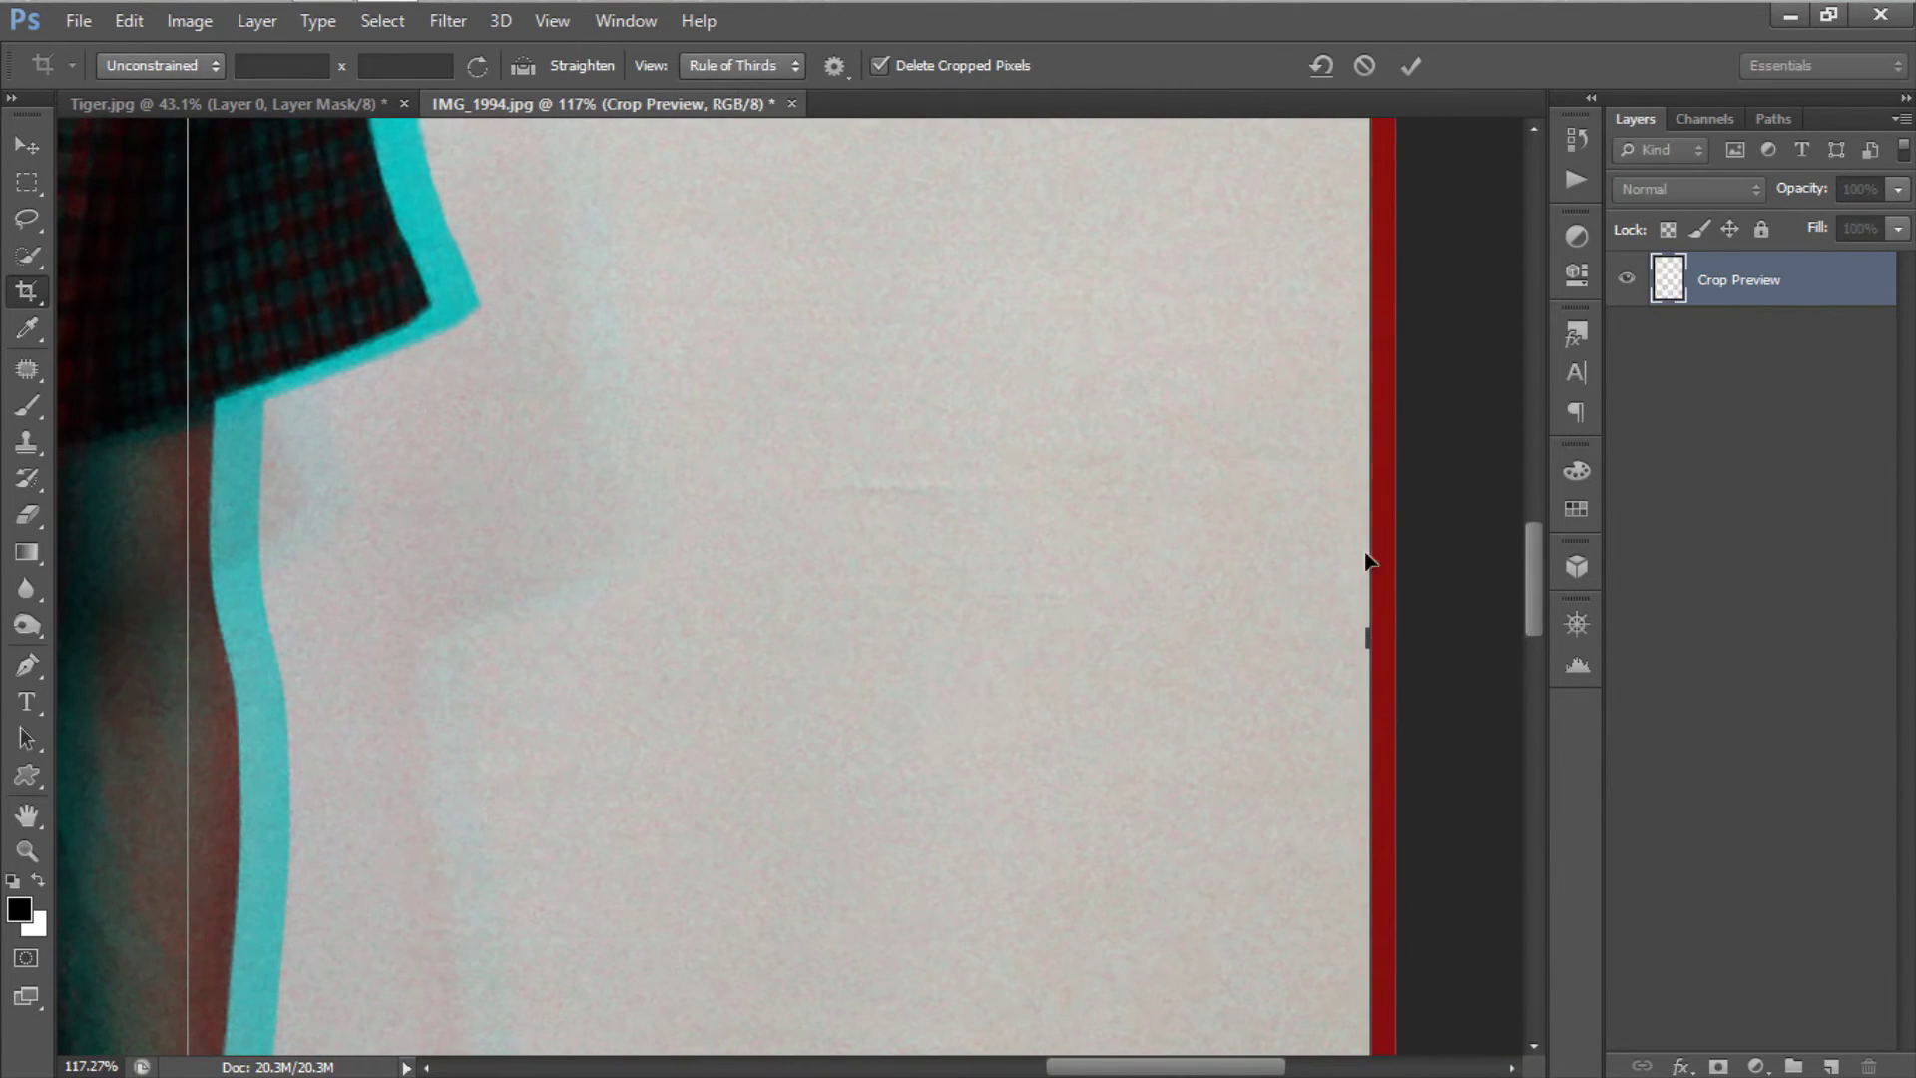
left_click(1412, 65)
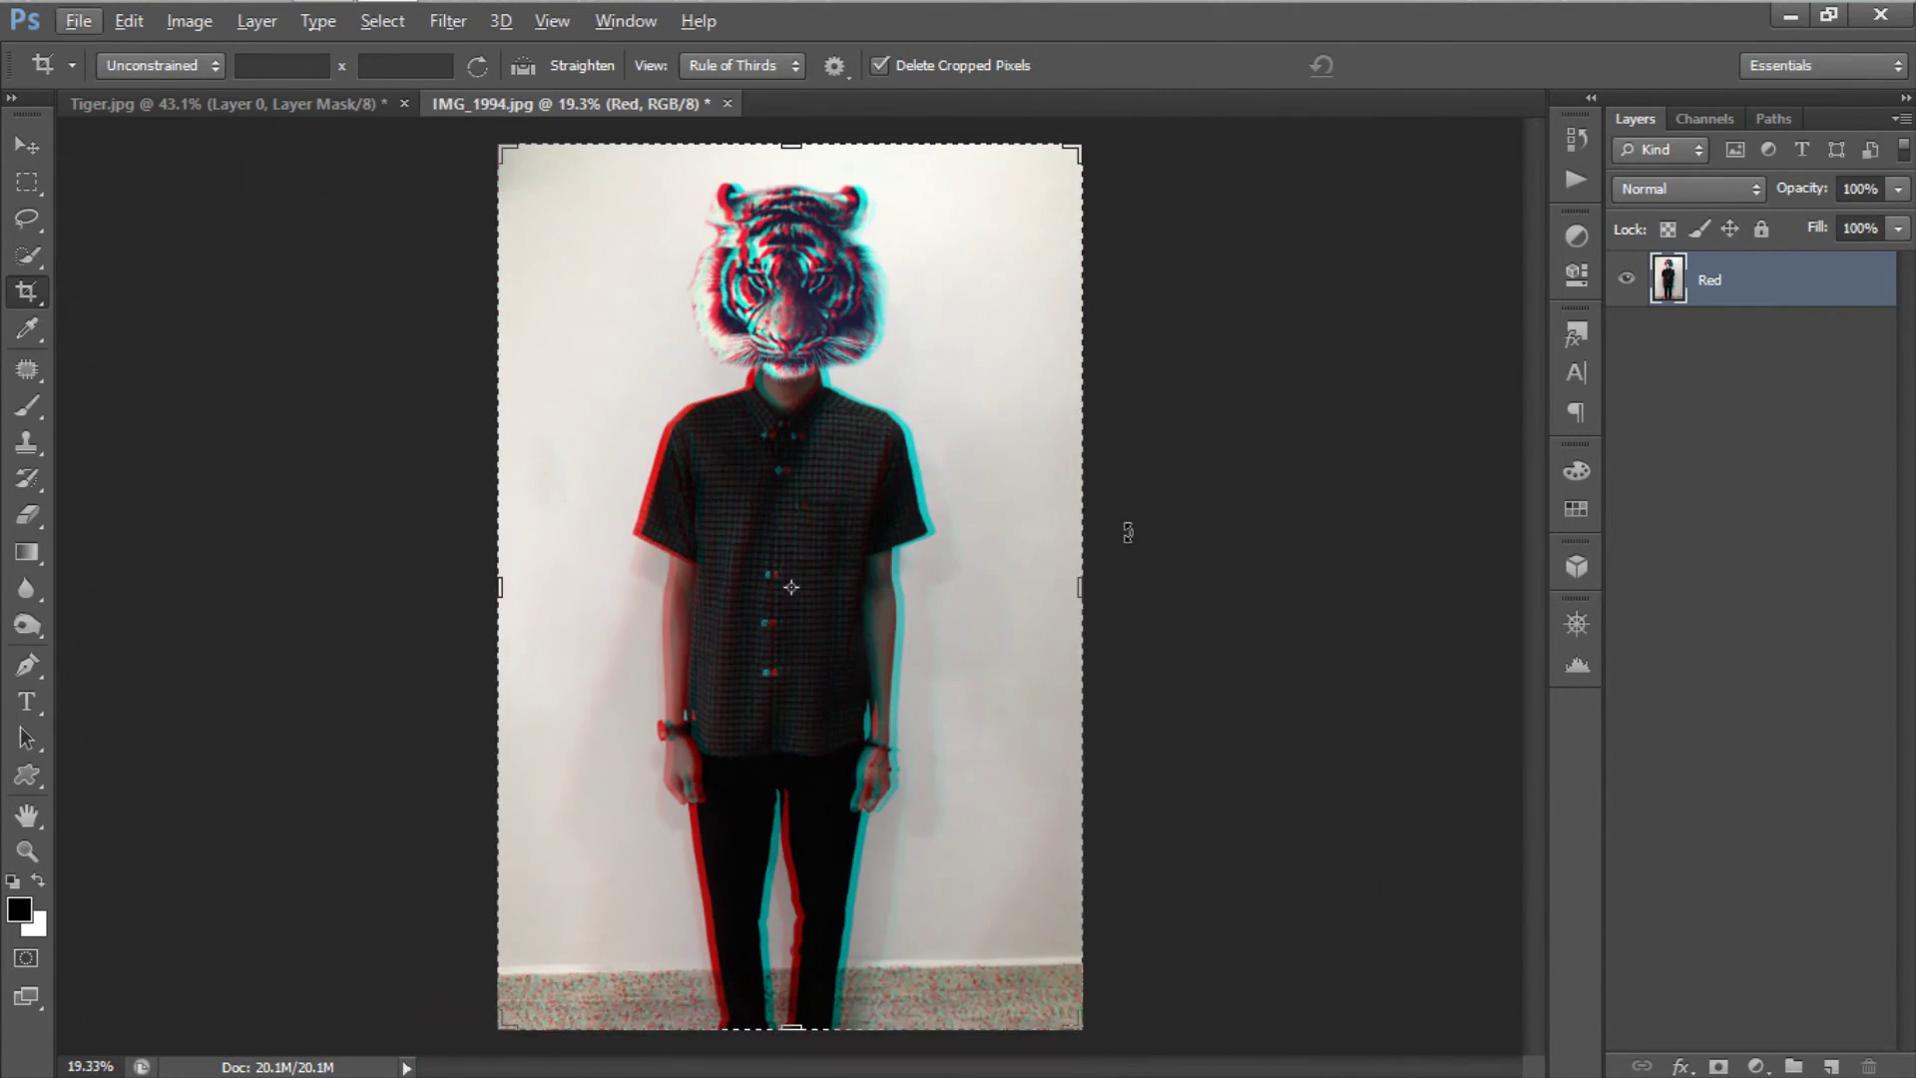
key("v")
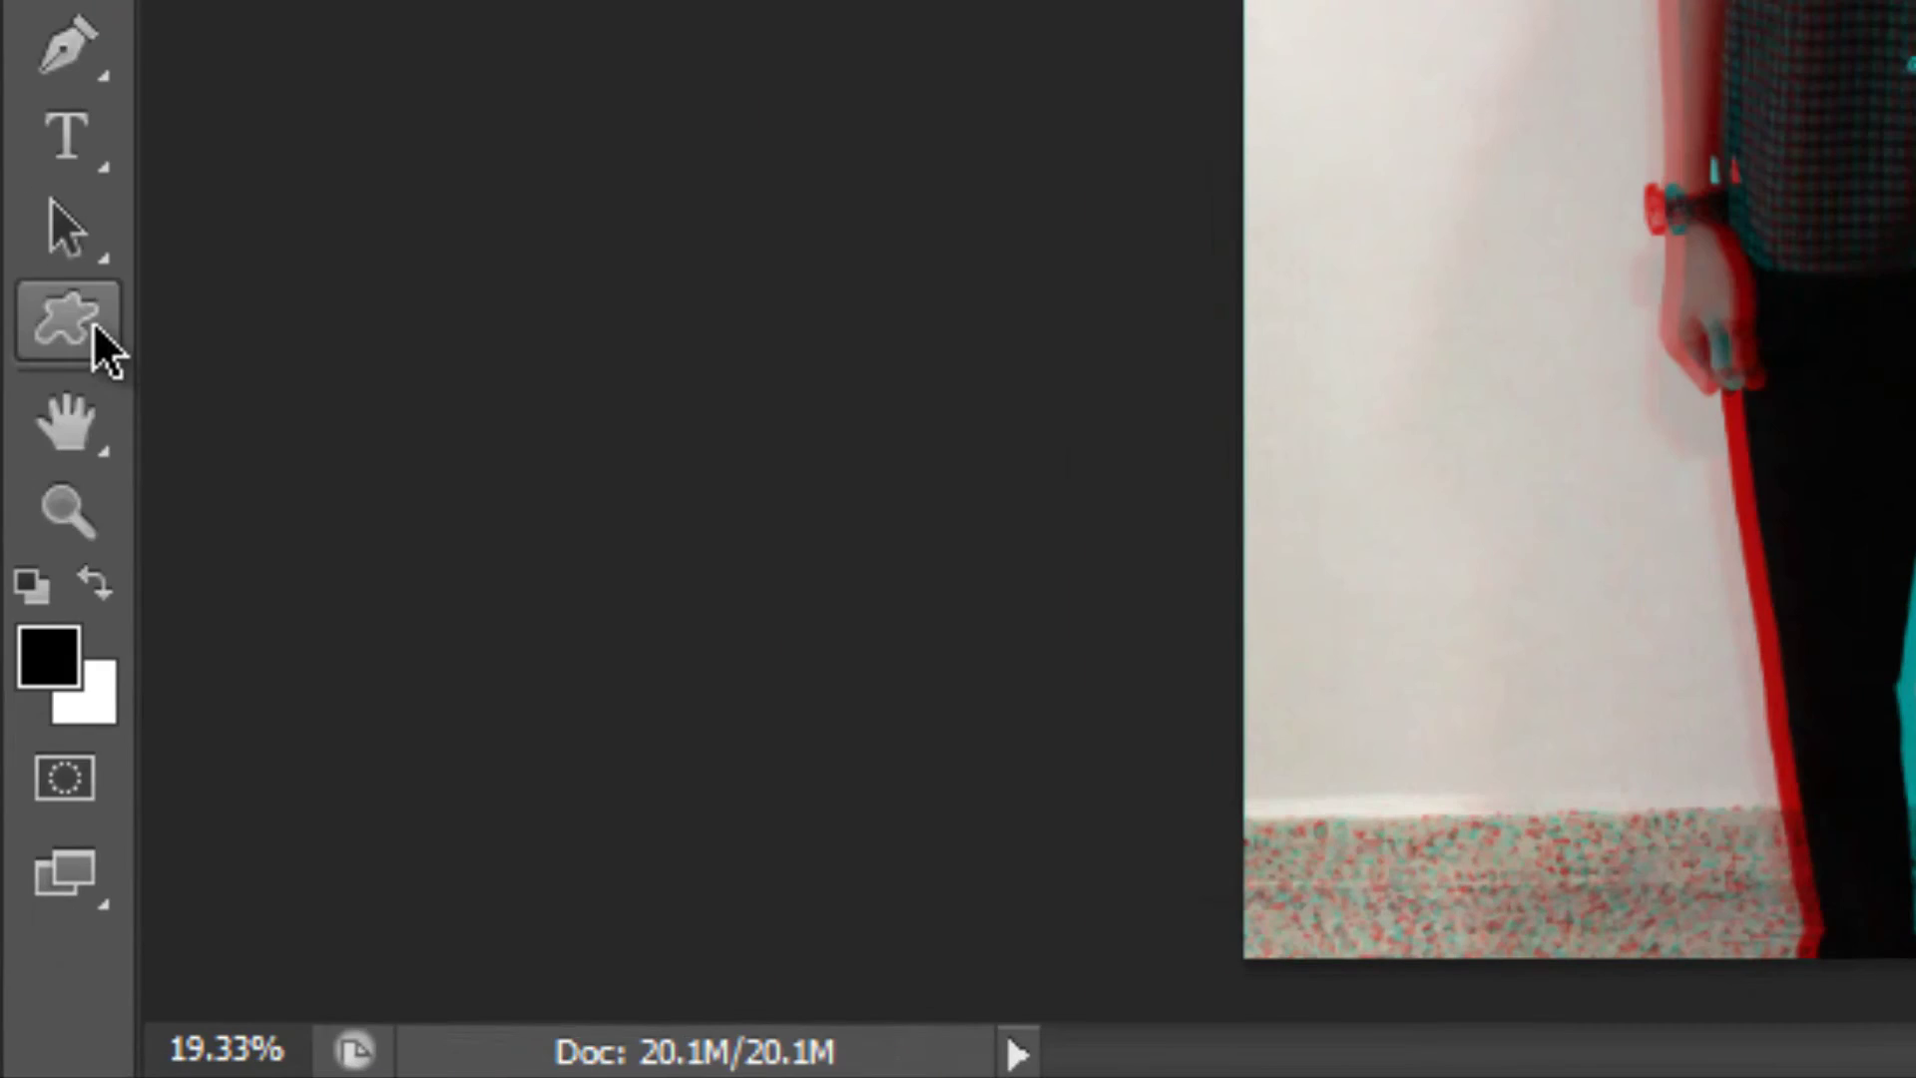
Step: Select the Custom Shape tool and load the All shape set into the shape picker
left_click(34, 780)
left_click_drag(95, 349, 332, 660)
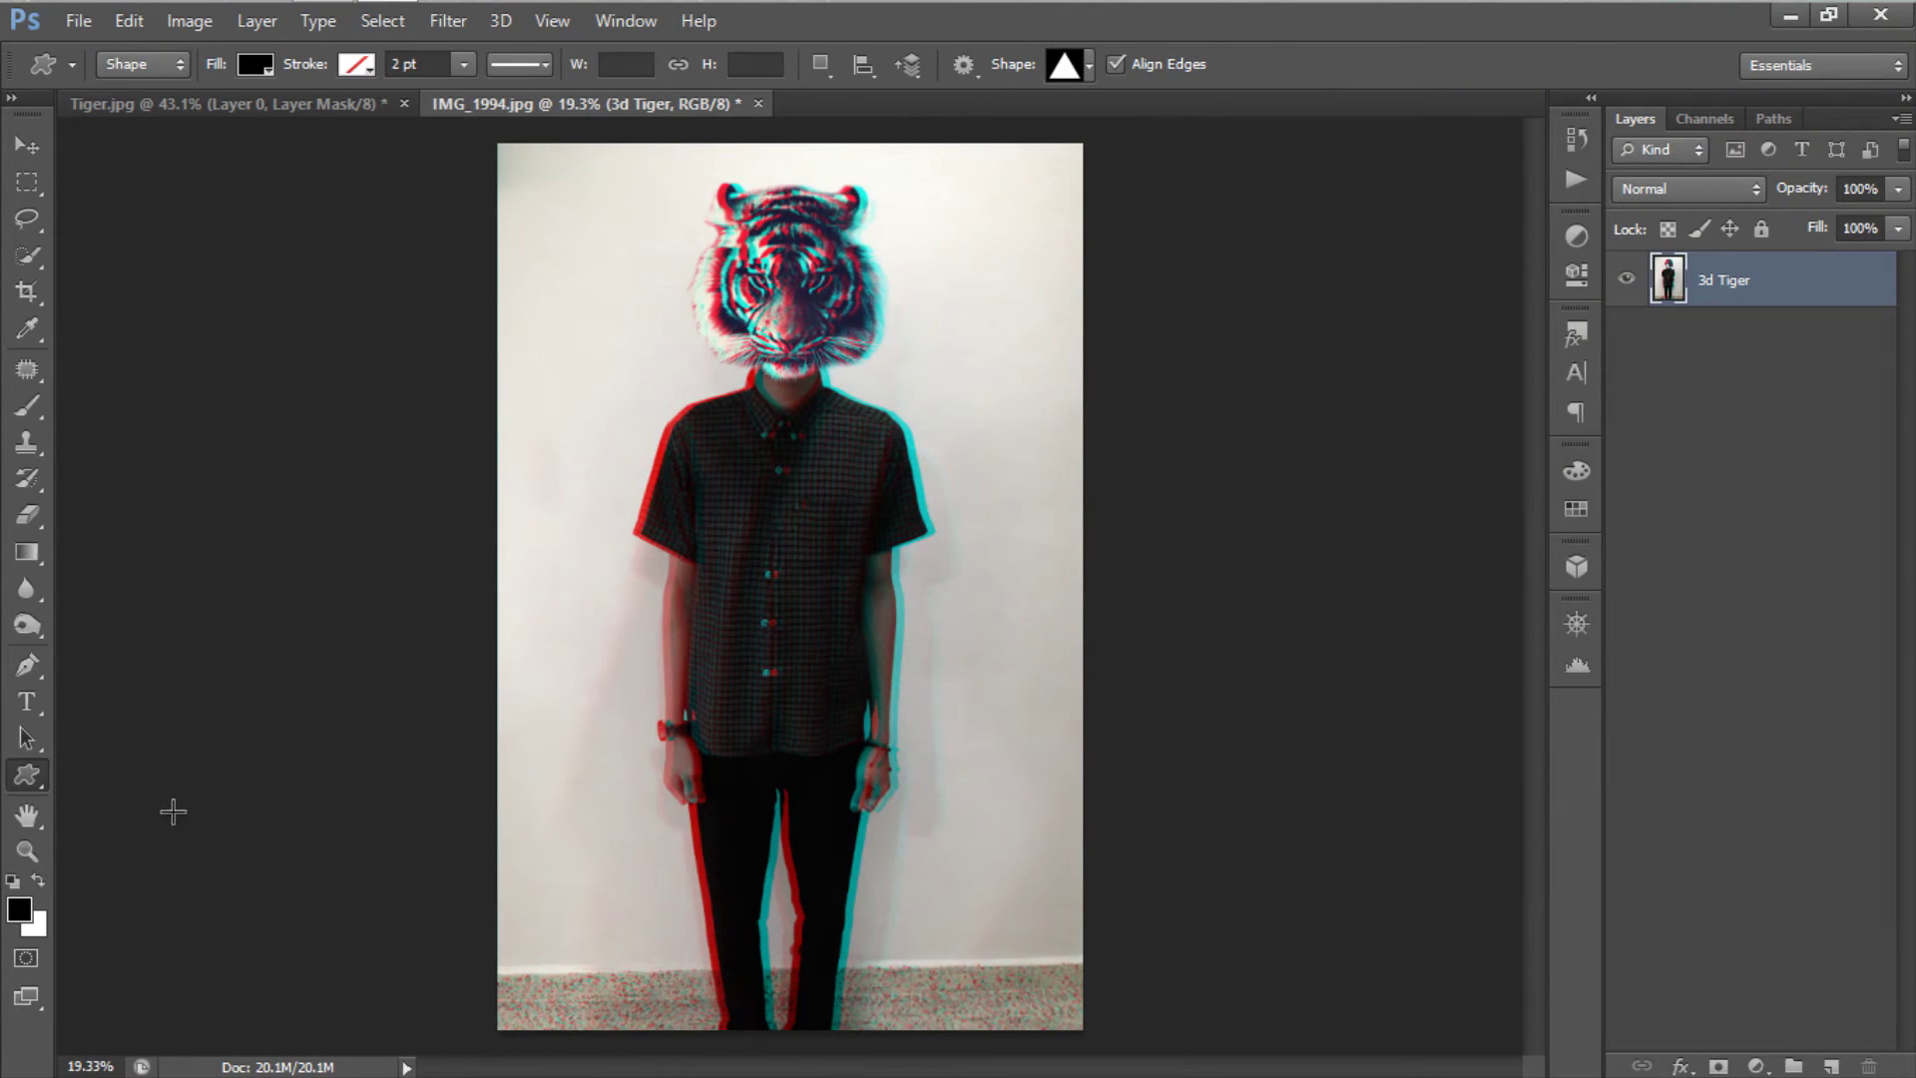
left_click(1086, 67)
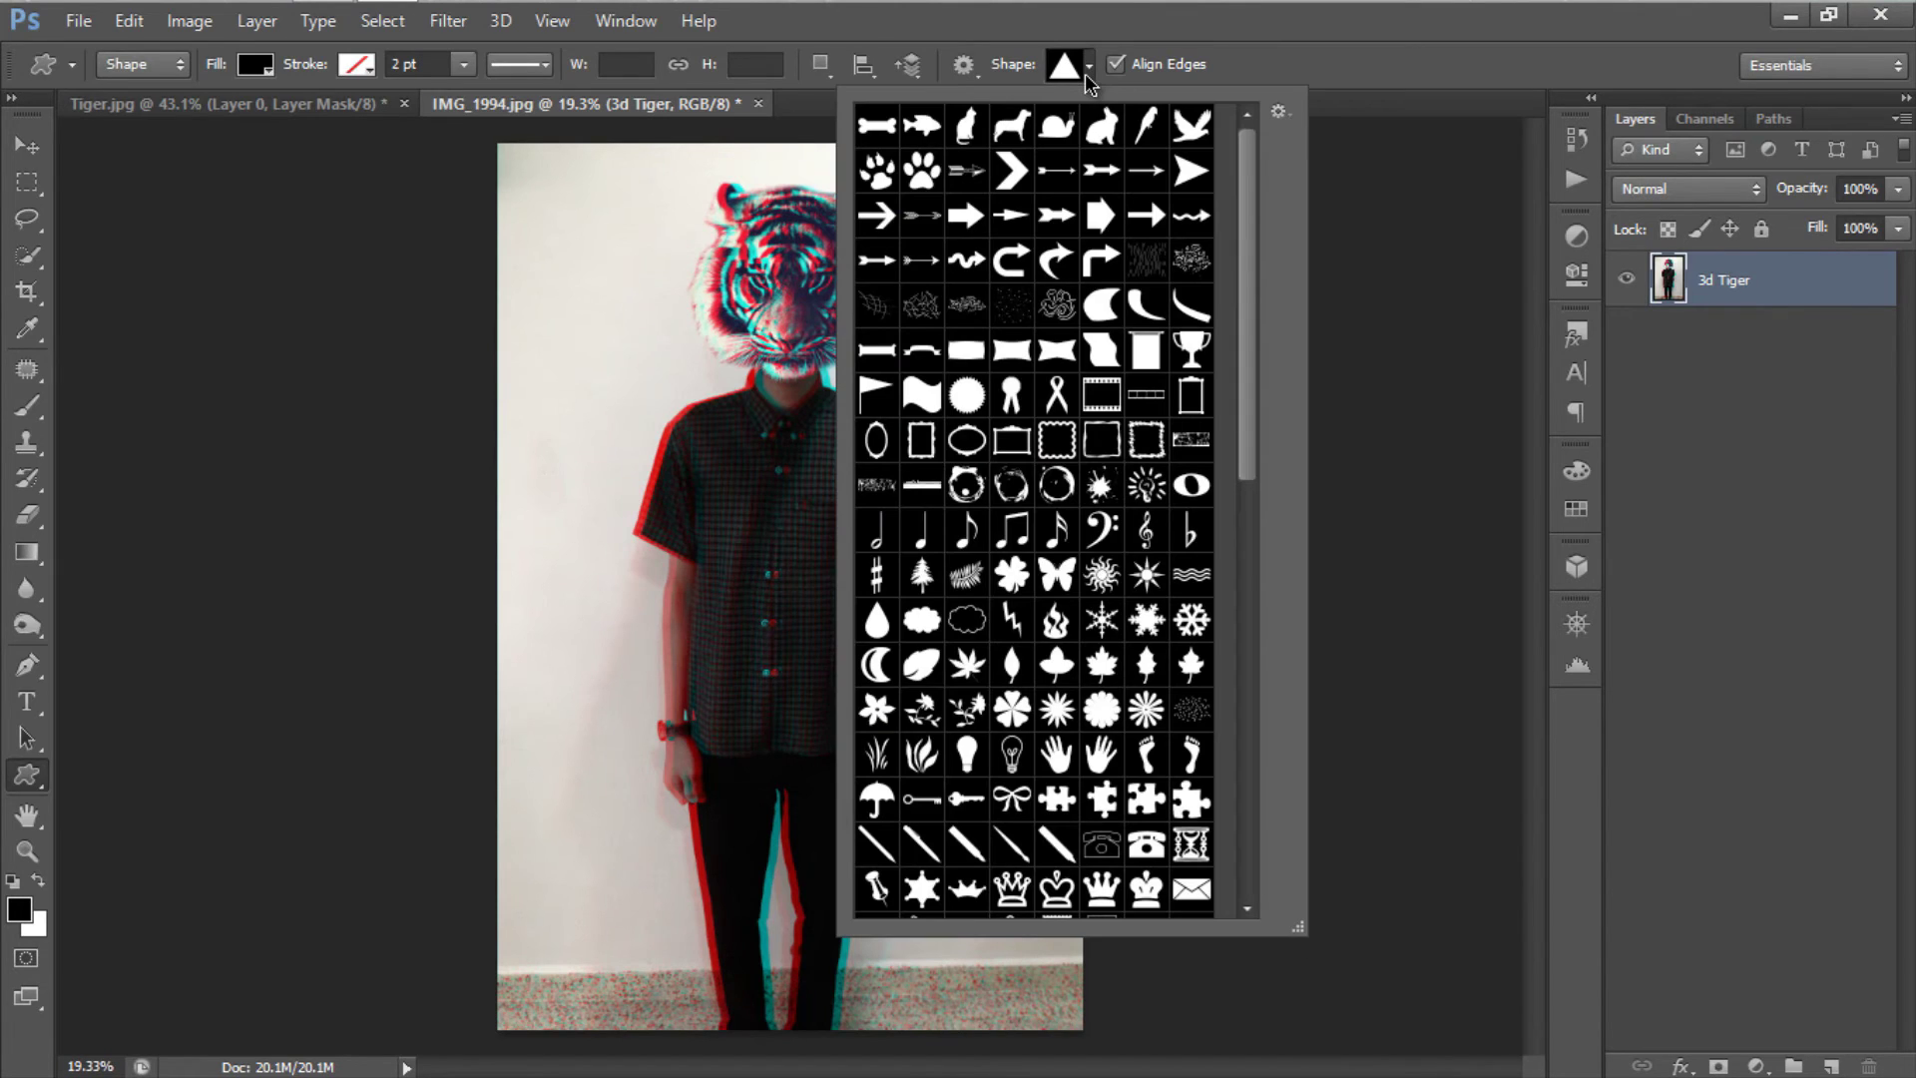
left_click_drag(1247, 155, 1228, 504)
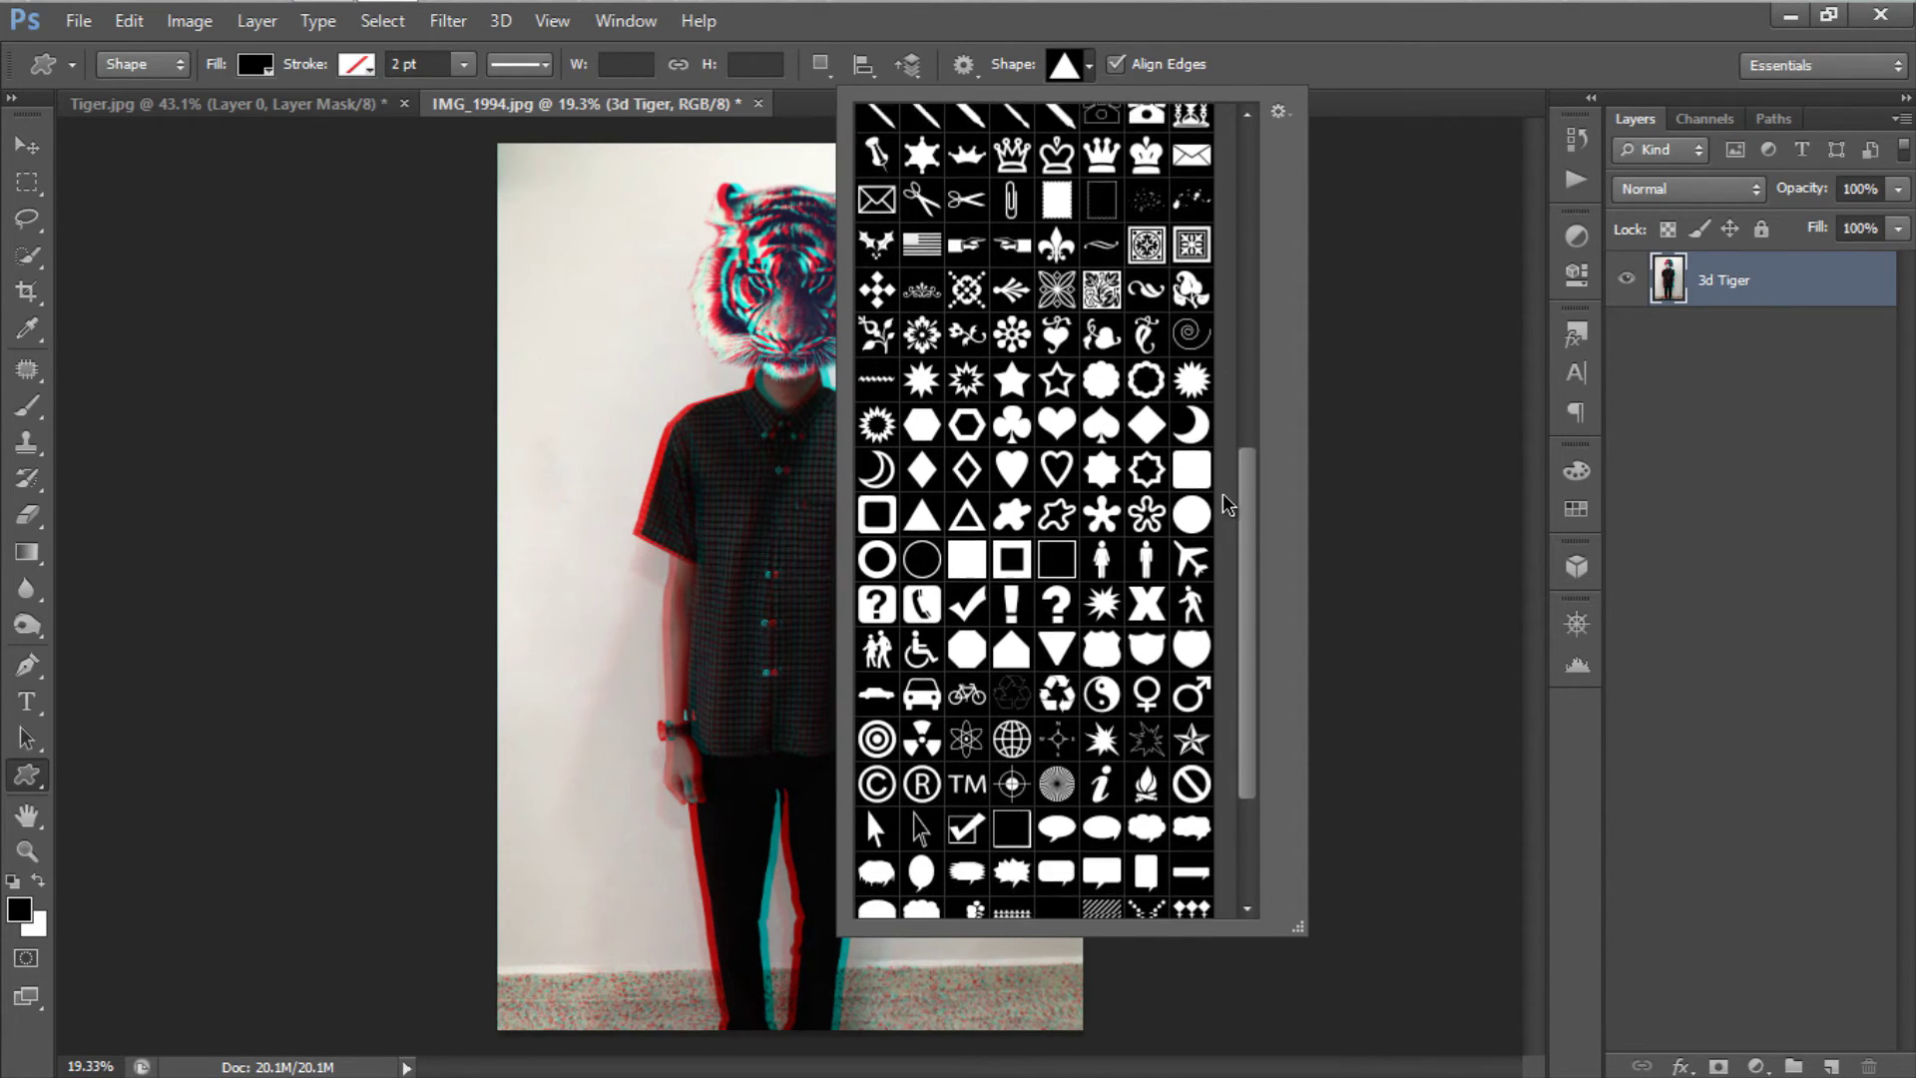
double_click(911, 471)
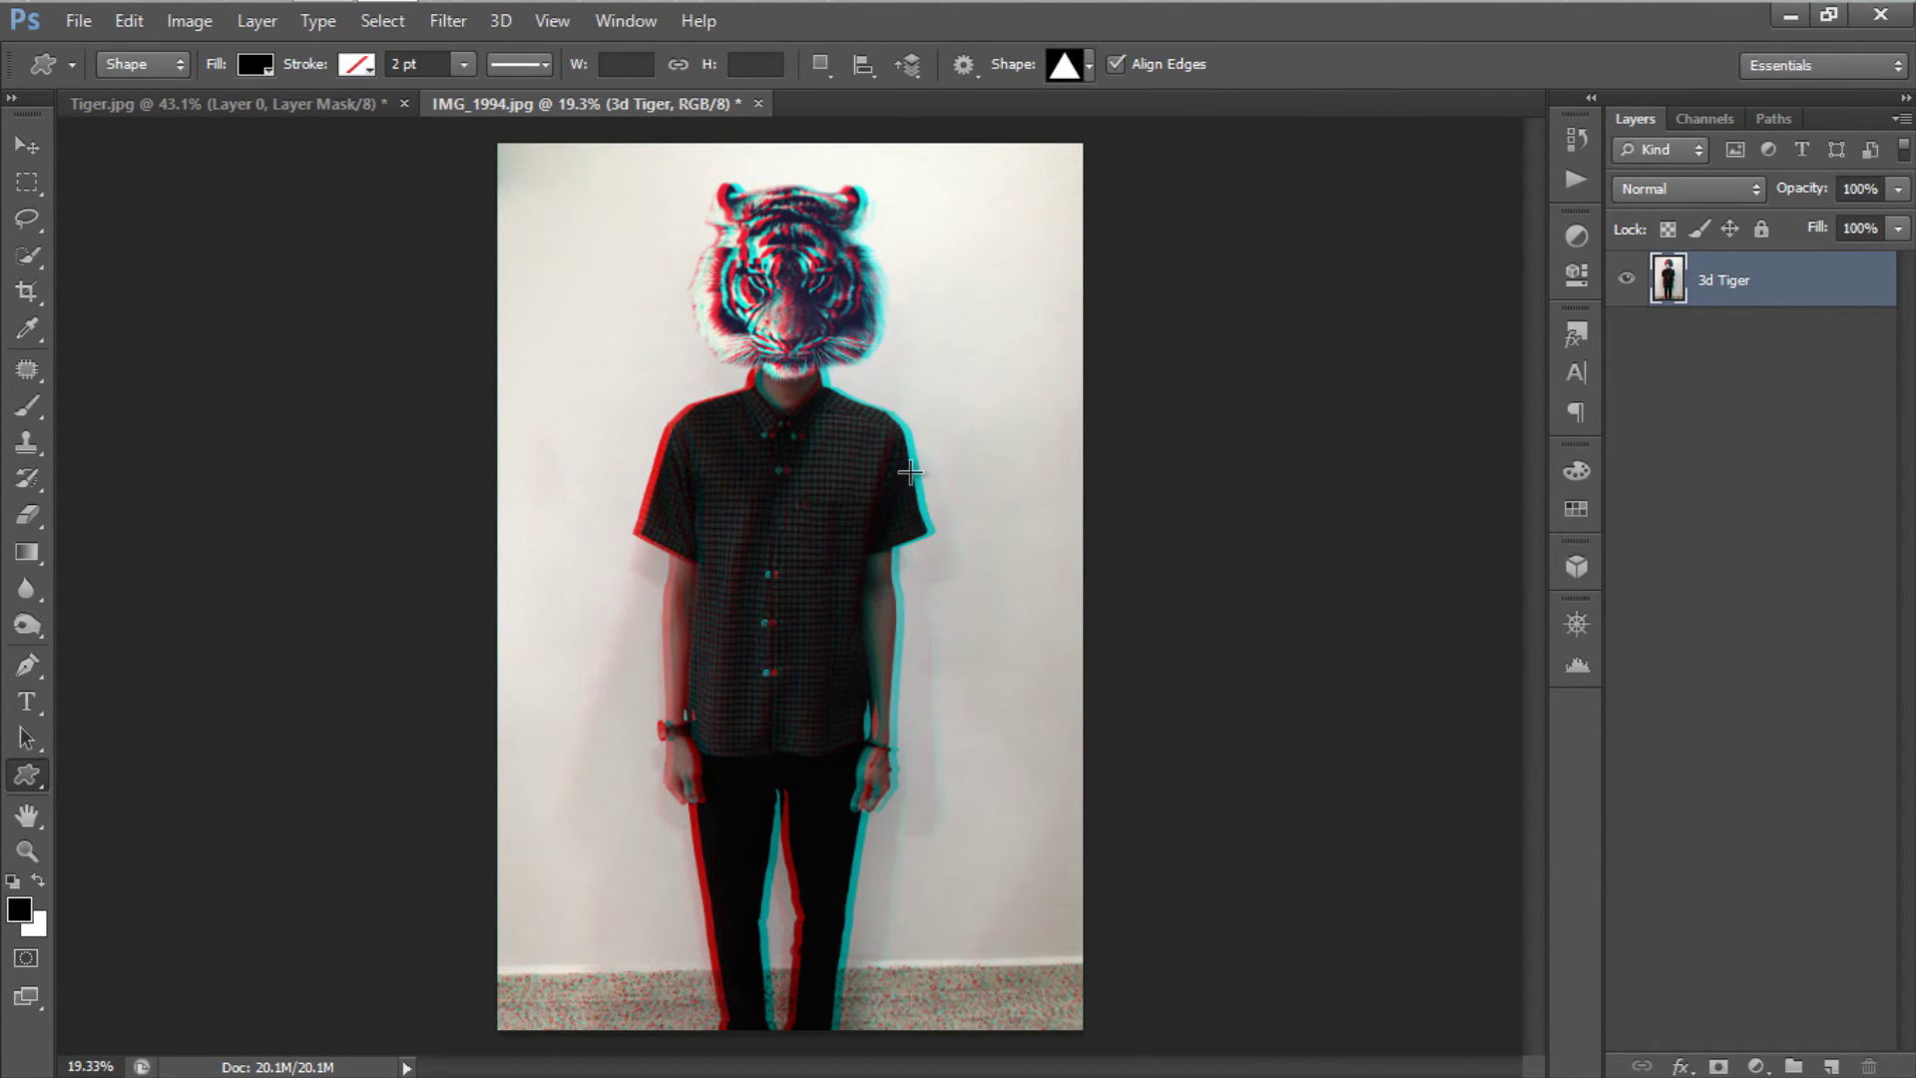
left_click(1088, 66)
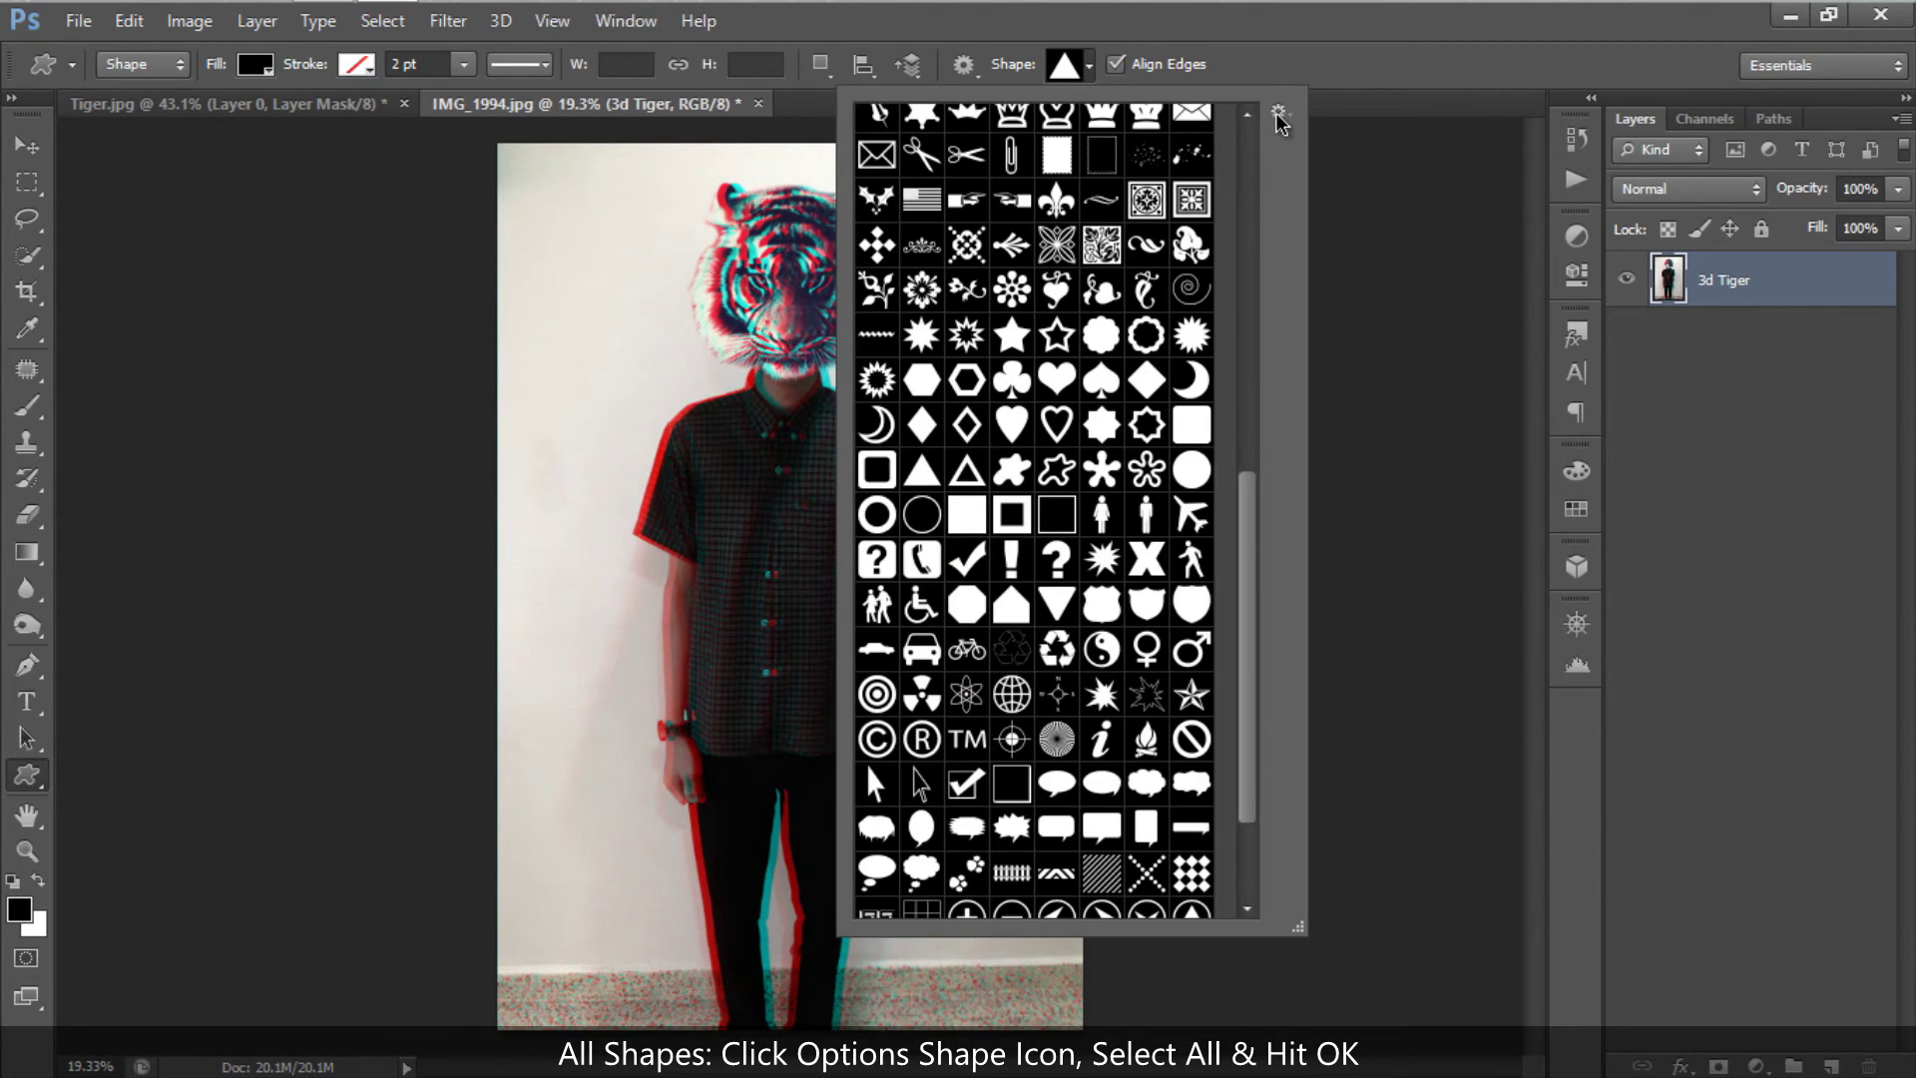
left_click(1281, 118)
left_click(1329, 511)
left_click(868, 432)
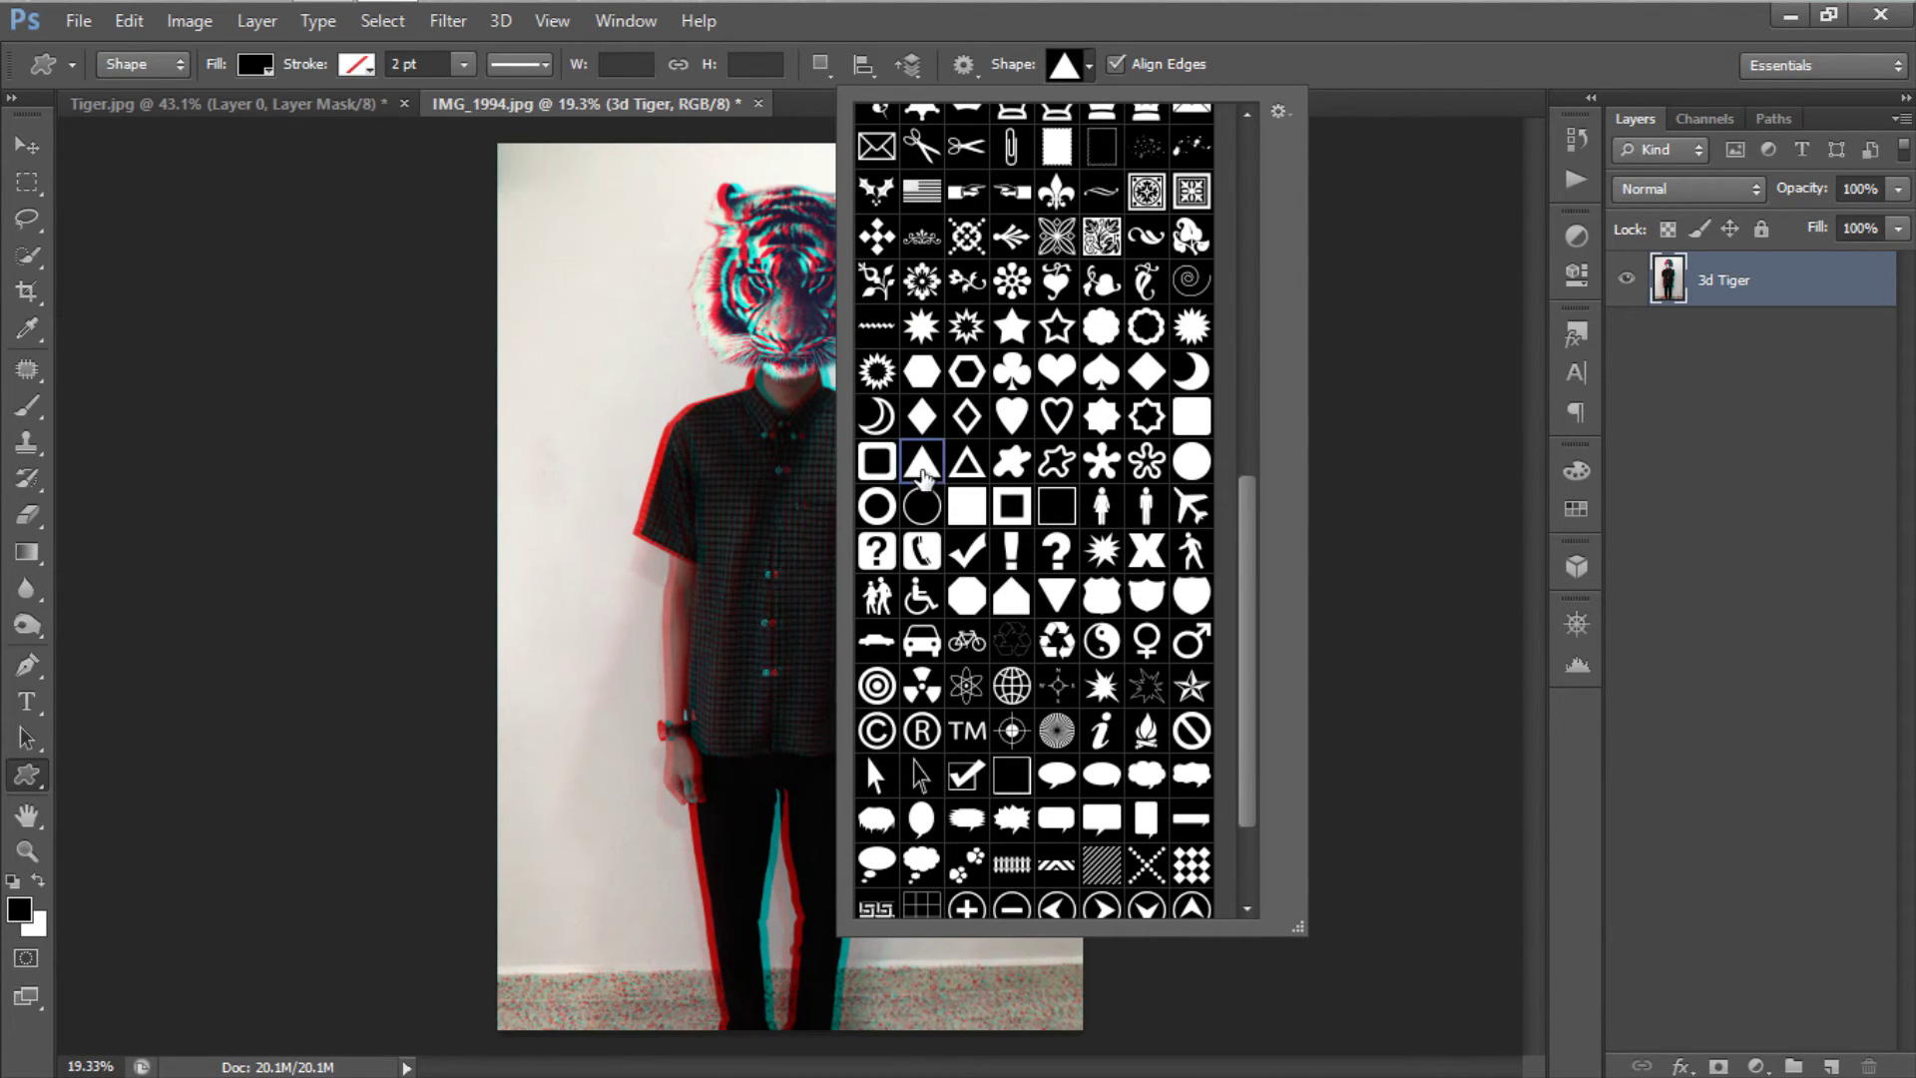
Step: Draw a solid black triangle shape over the man's shirt
double_click(920, 465)
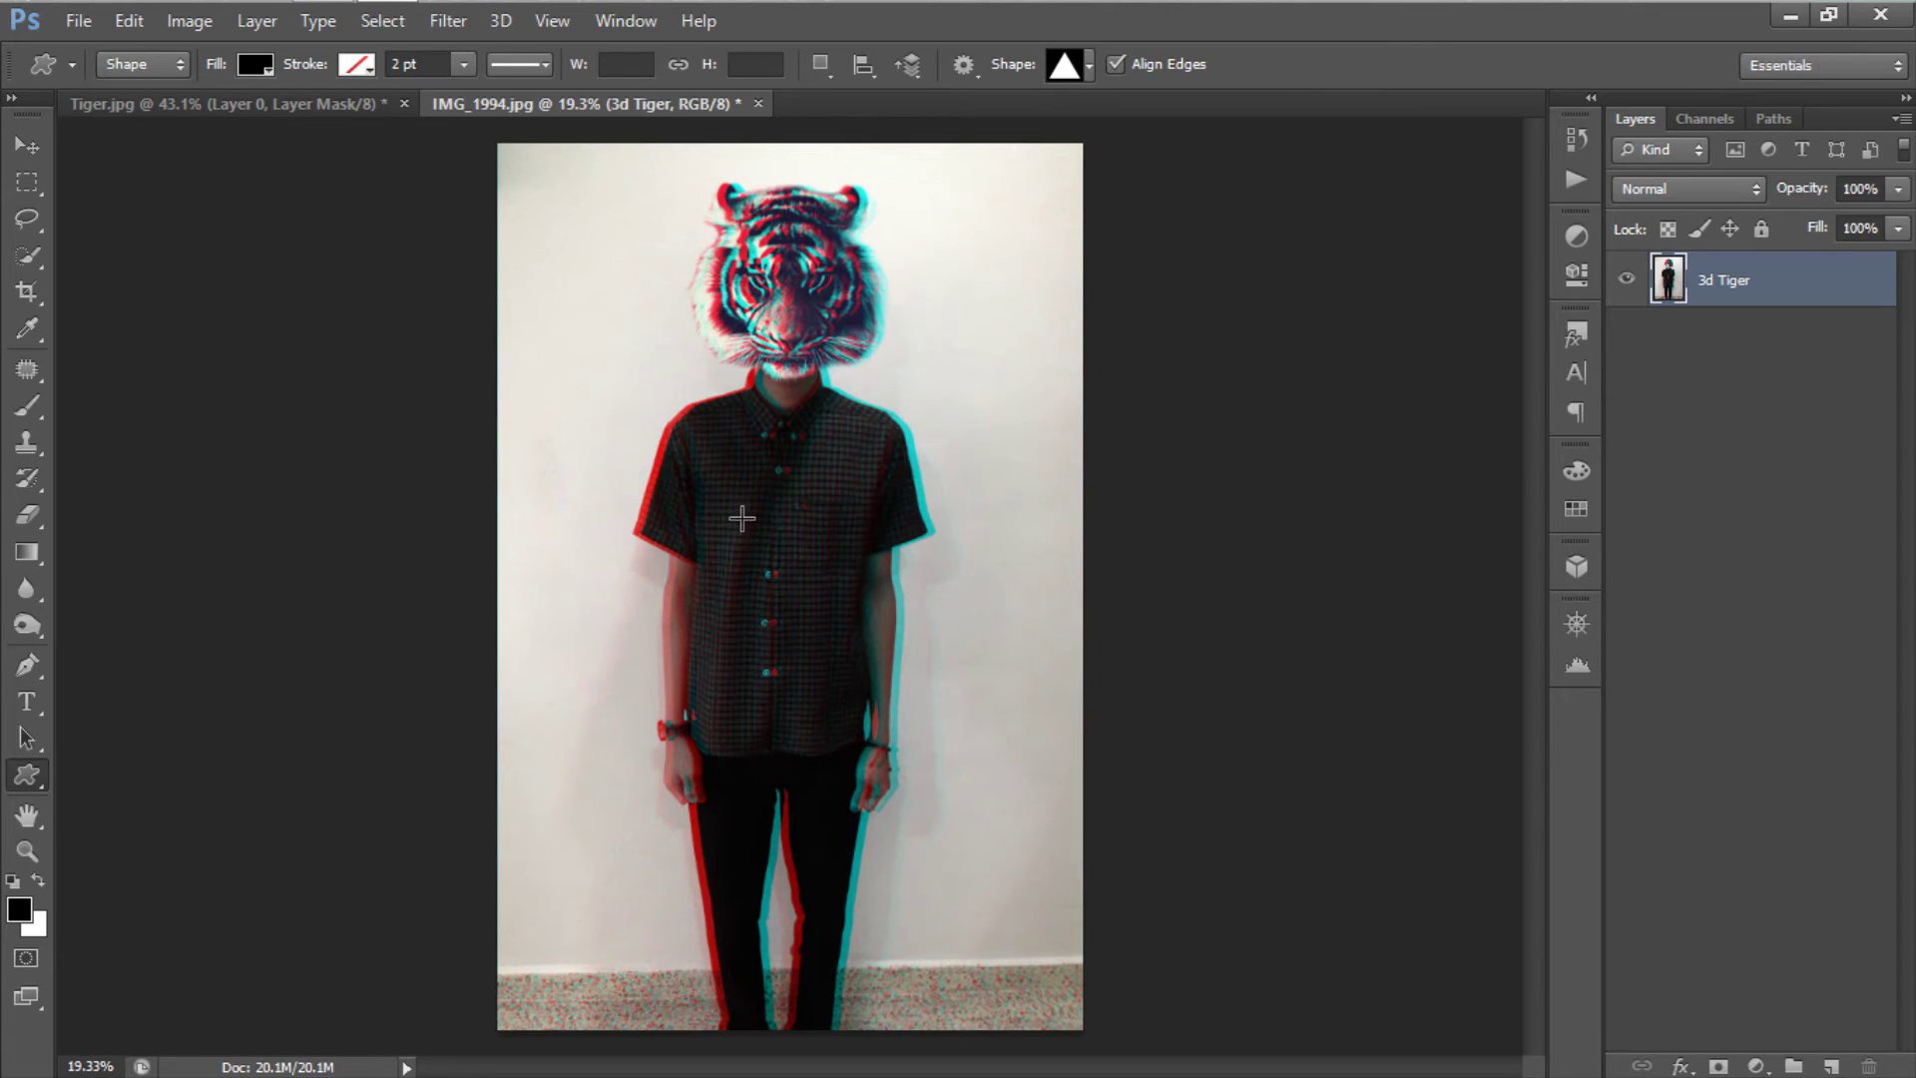
left_click_drag(731, 483, 937, 685)
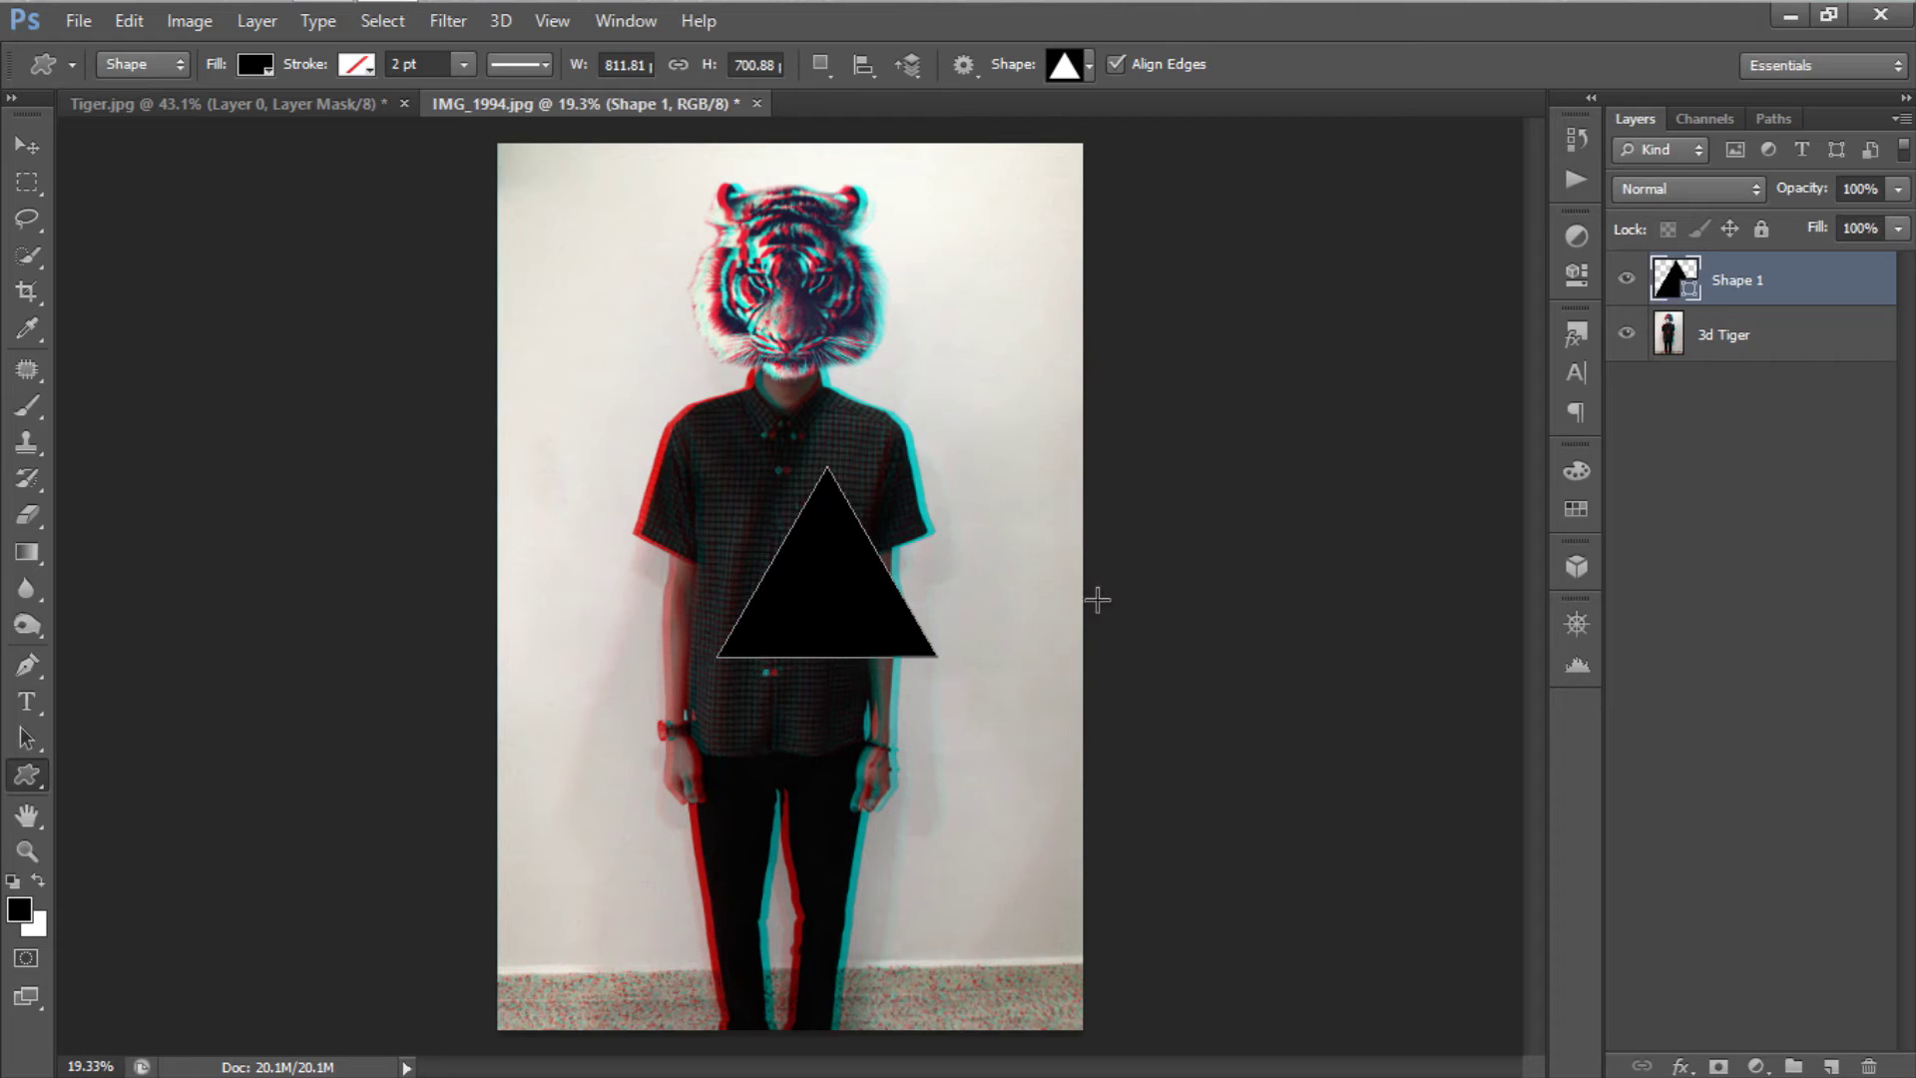
left_click(27, 146)
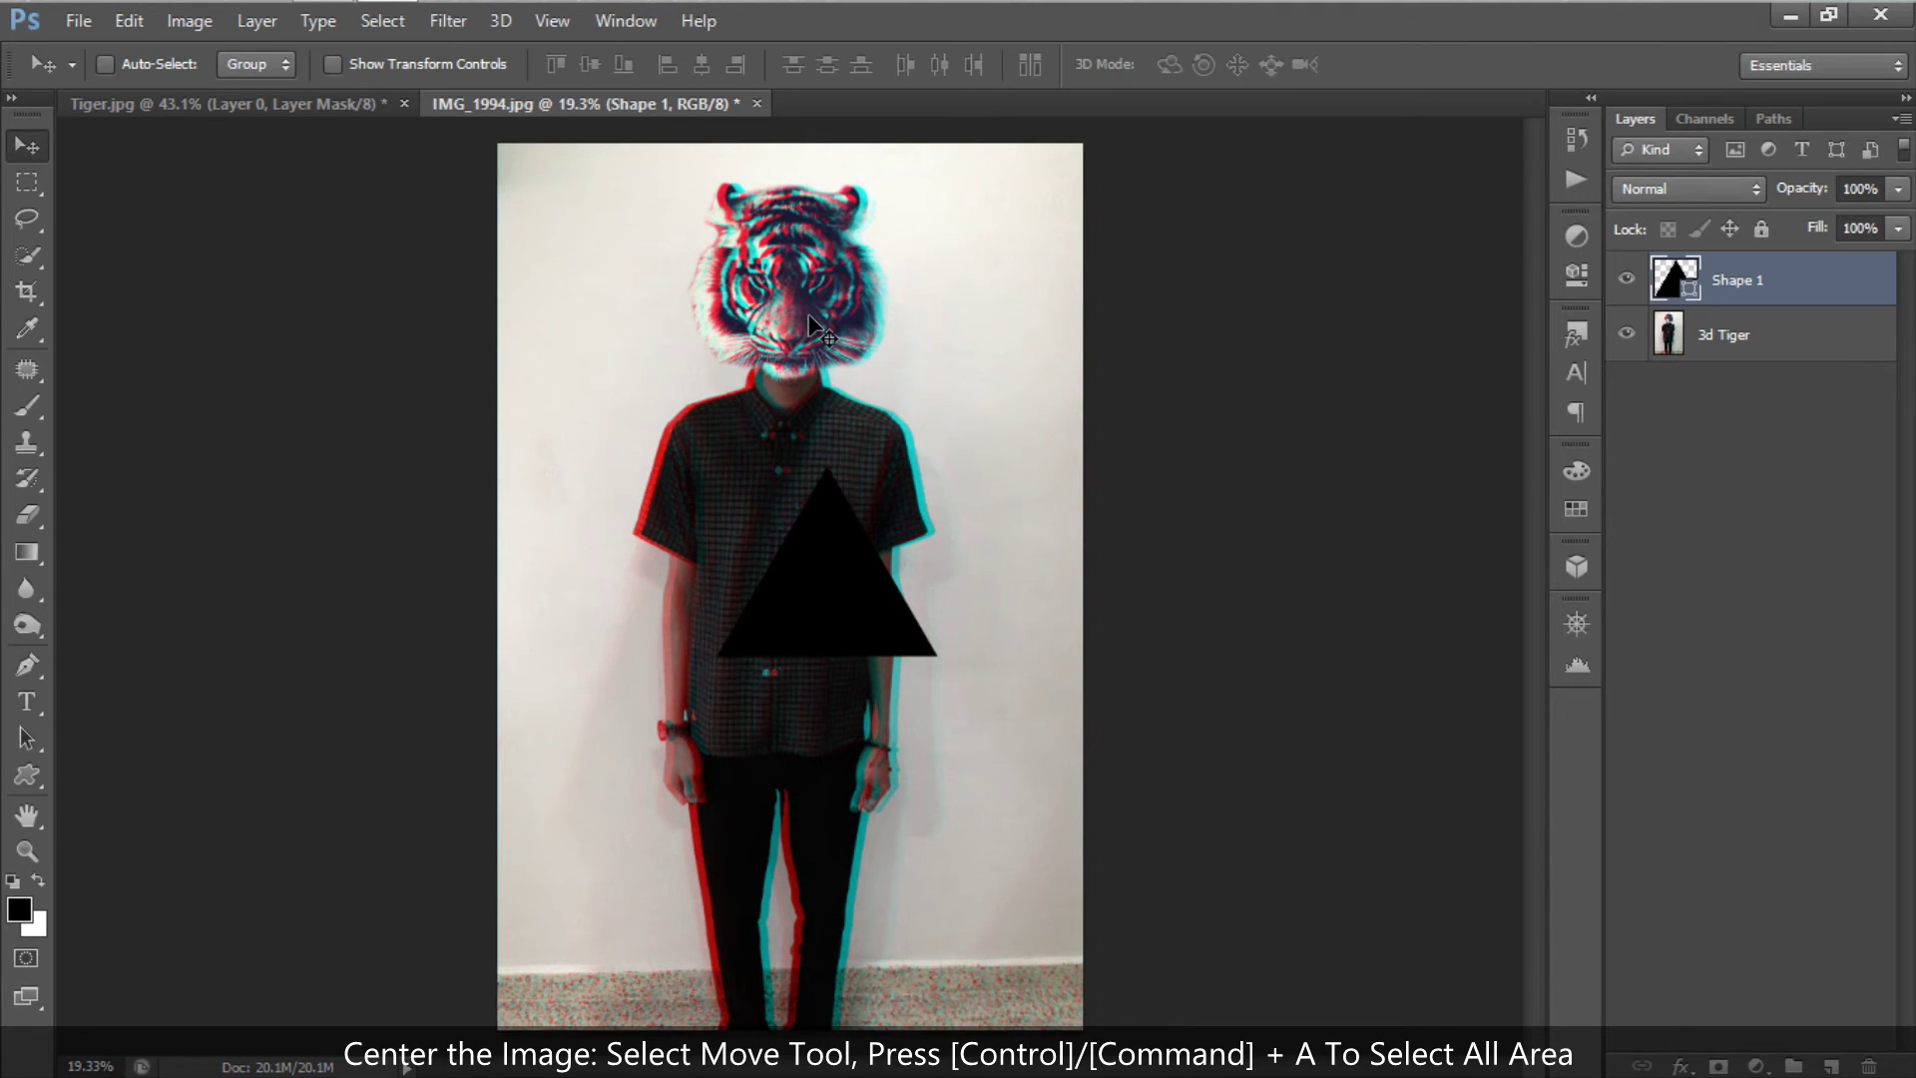
Step: Align the triangle to the canvas's horizontal and vertical centres using a select-all
key("ctrl+a")
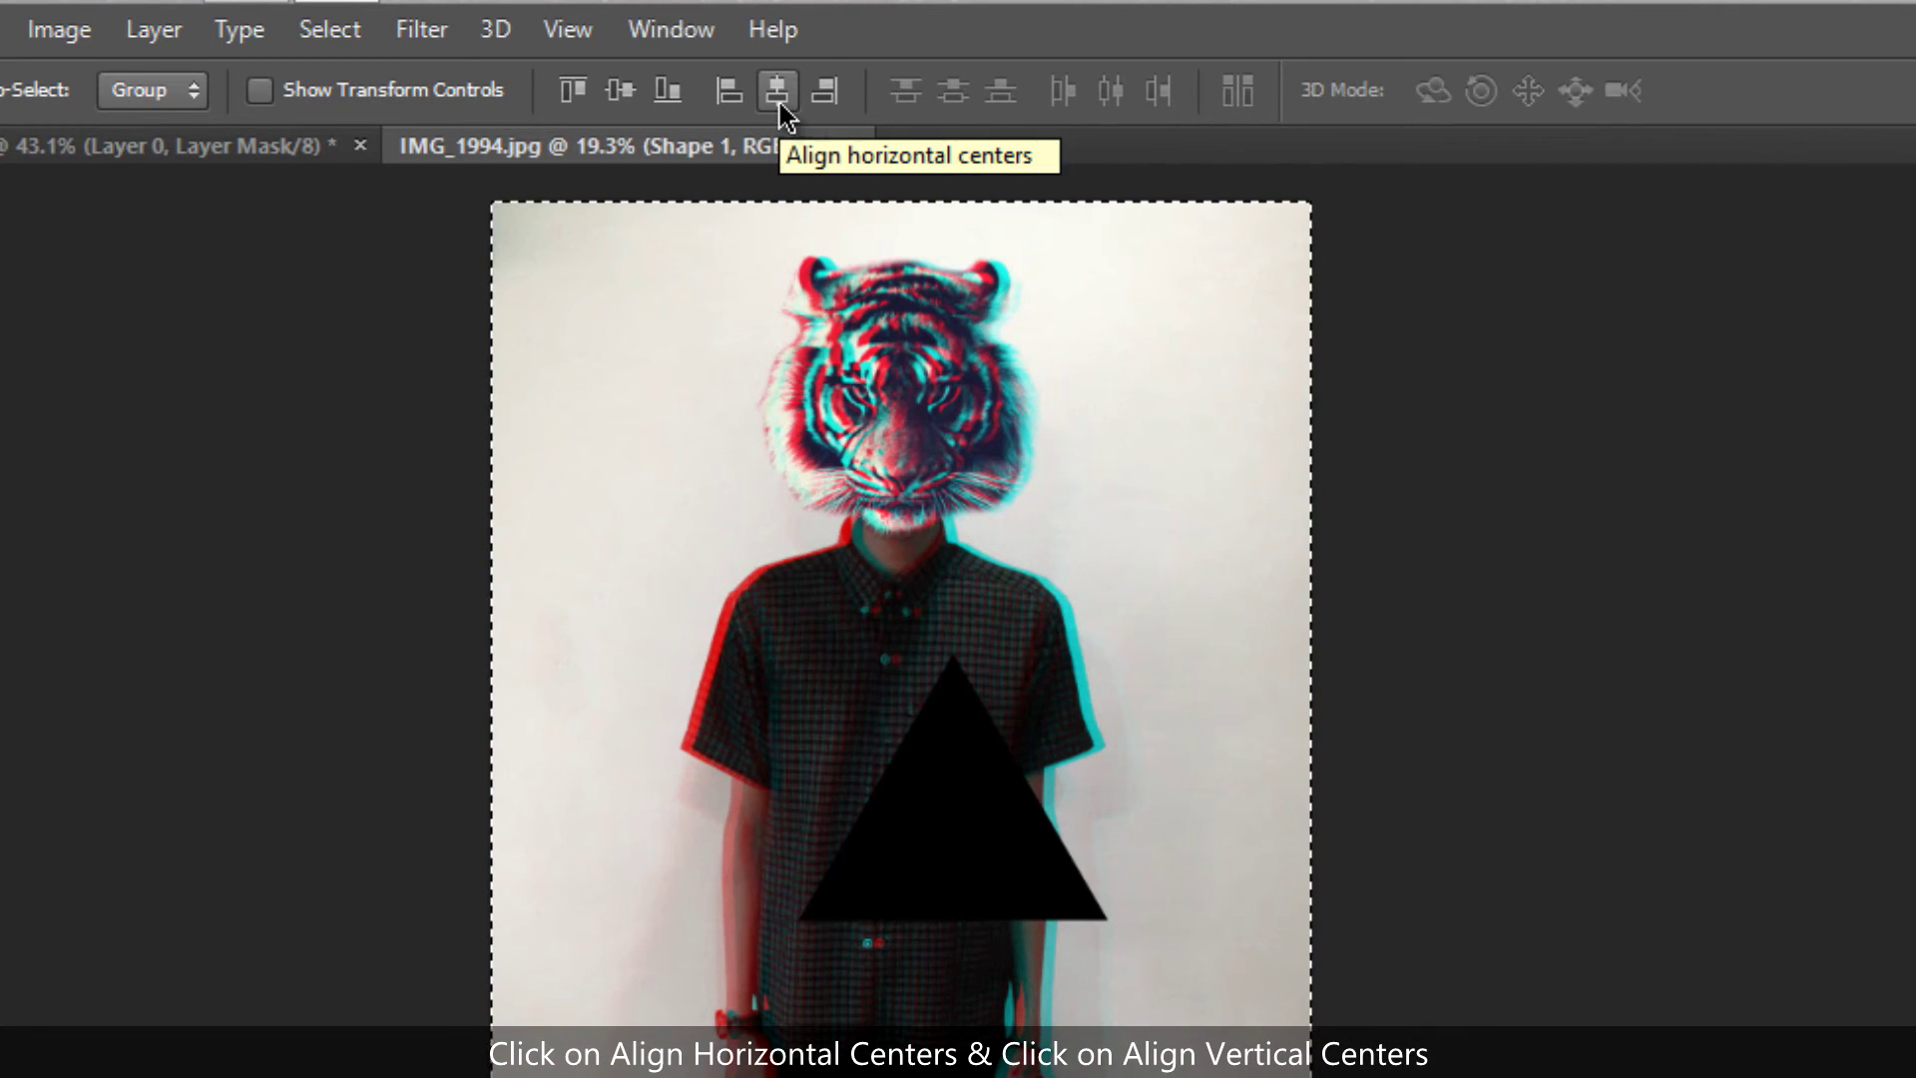
left_click(779, 91)
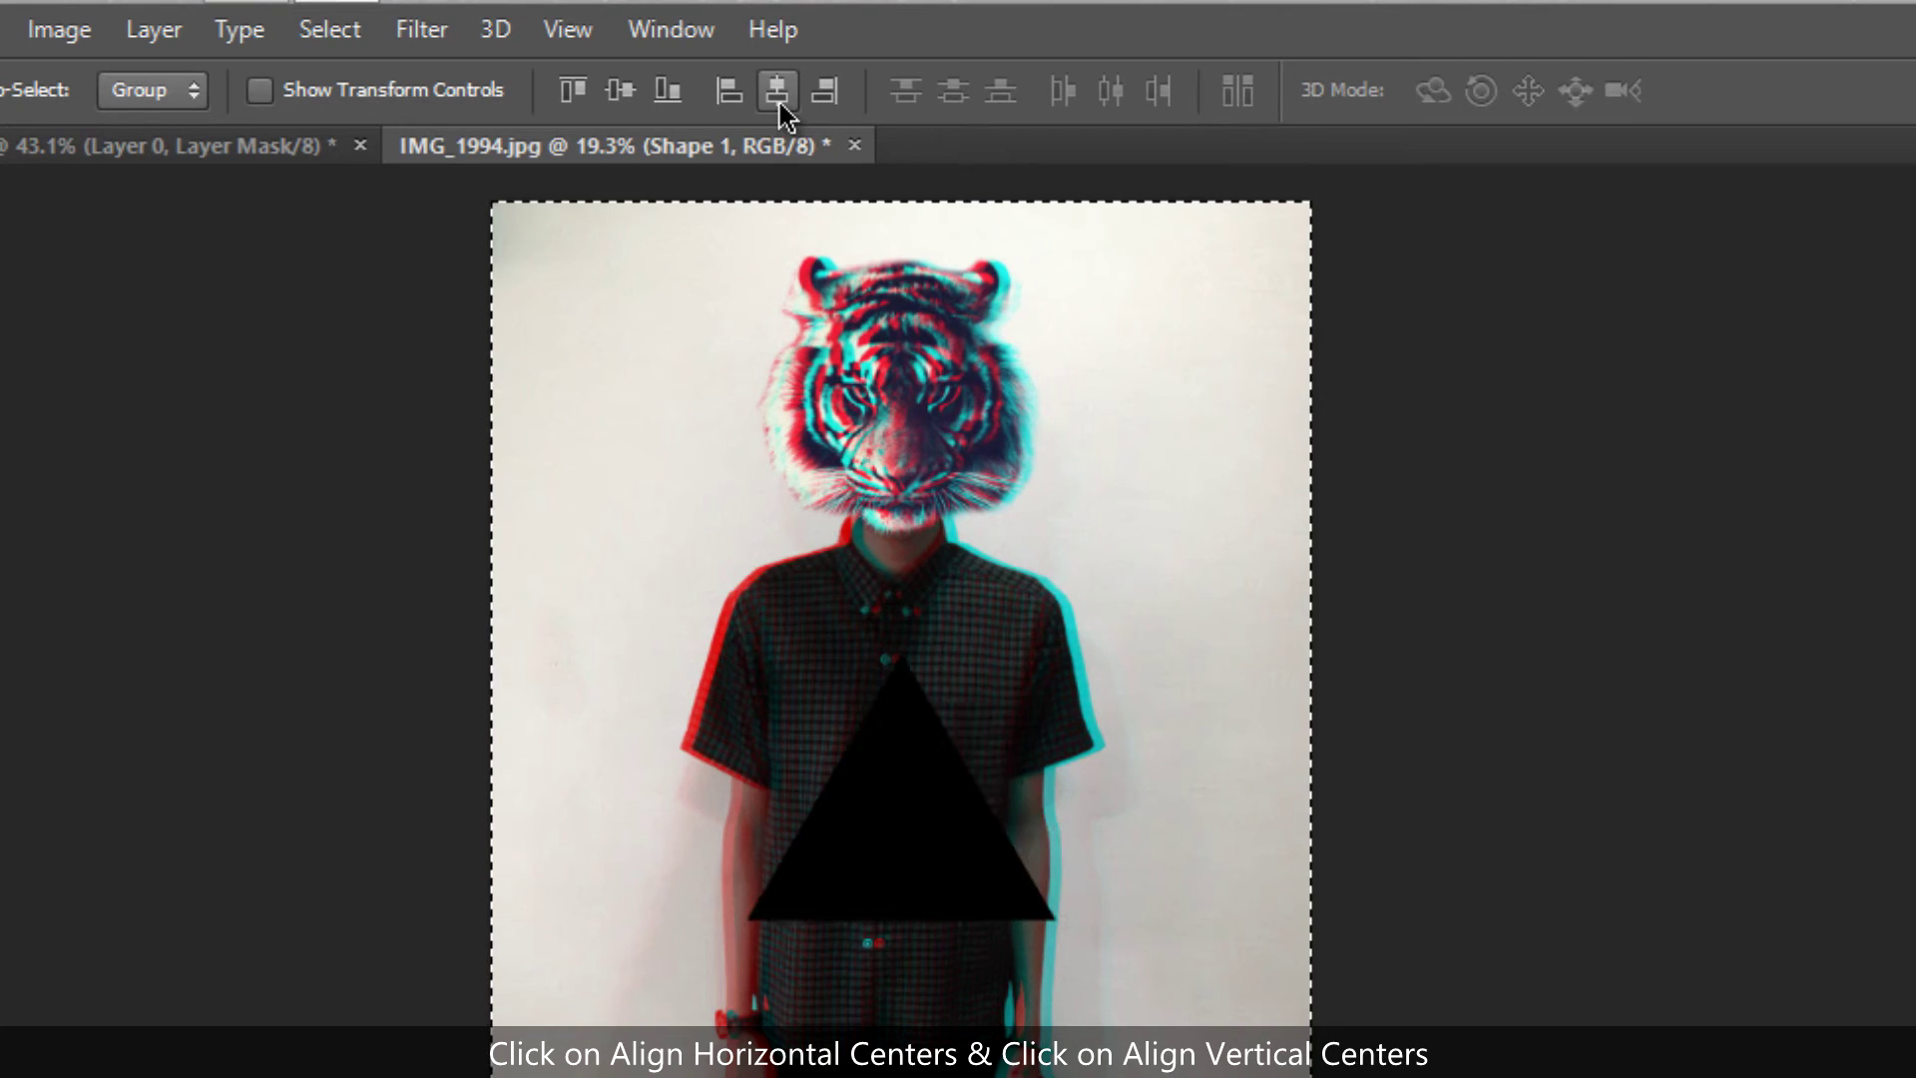
left_click(621, 92)
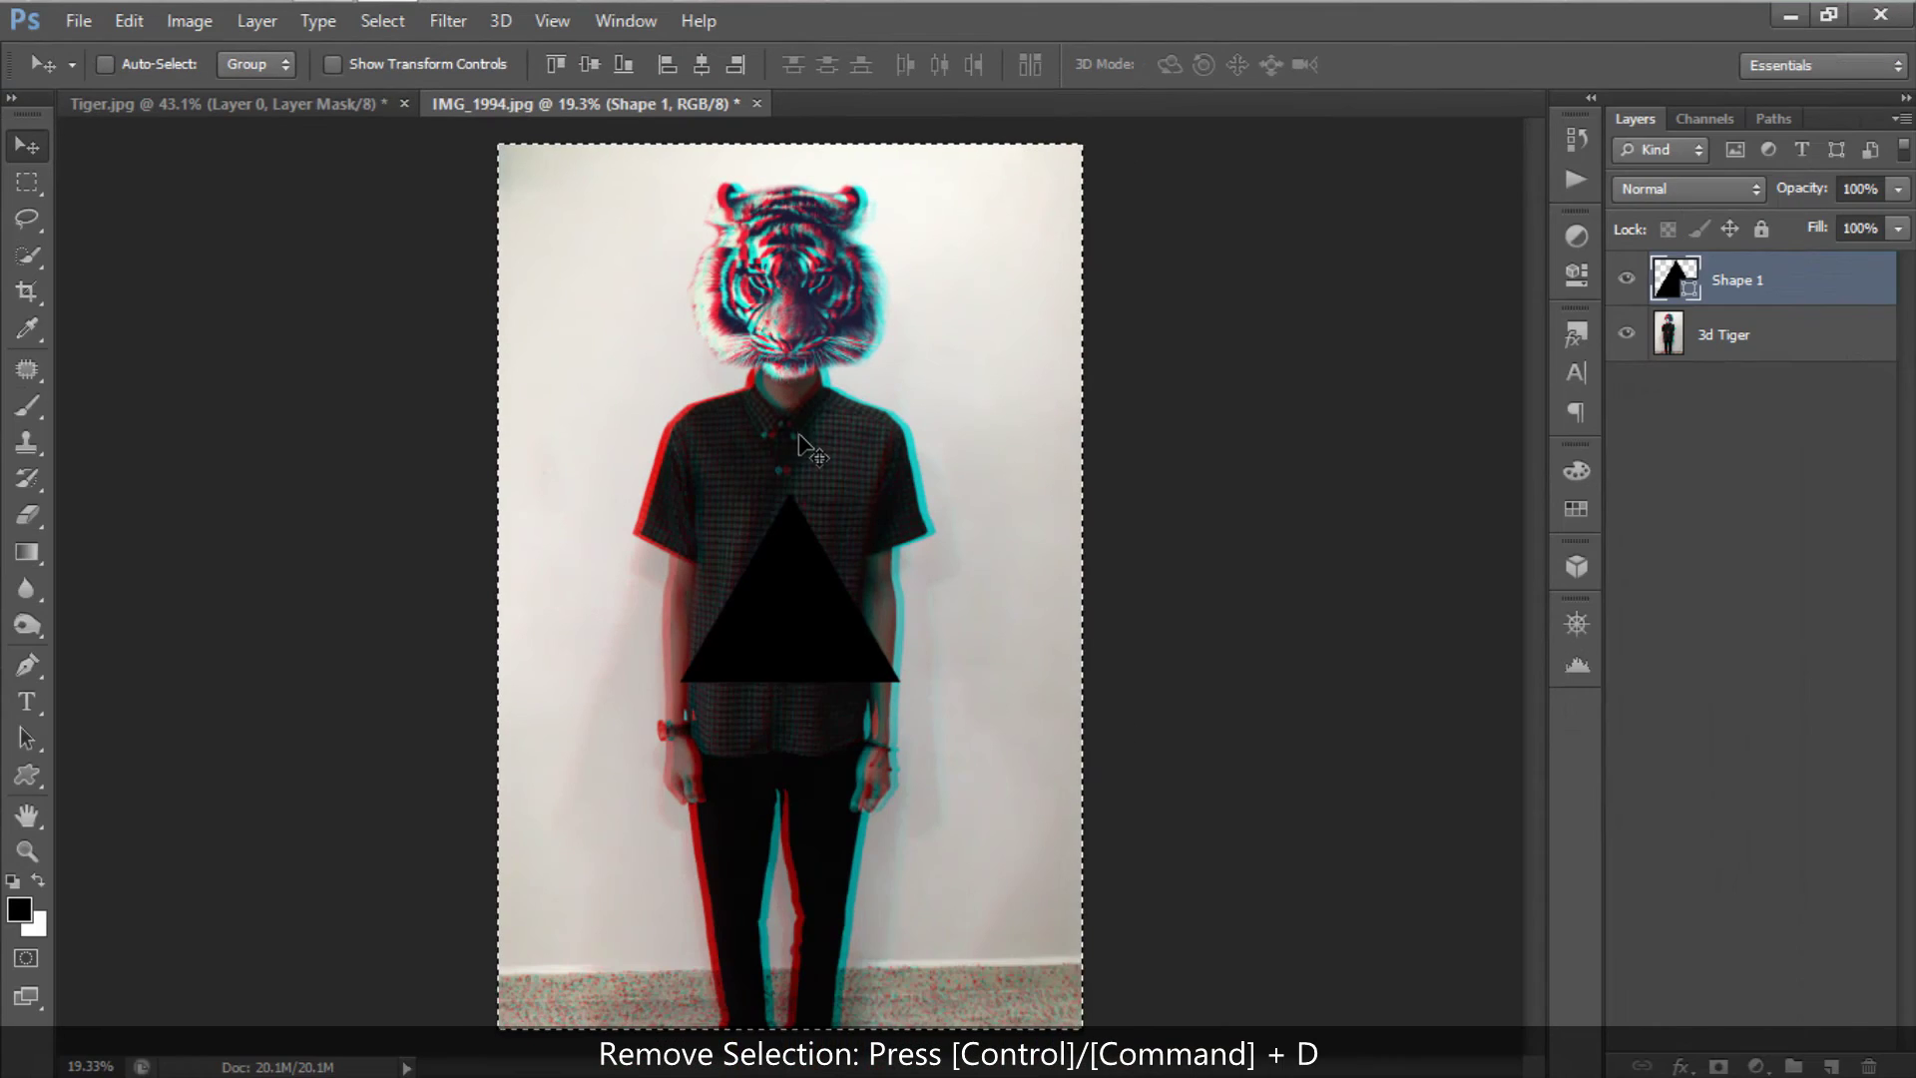
key("ctrl+d")
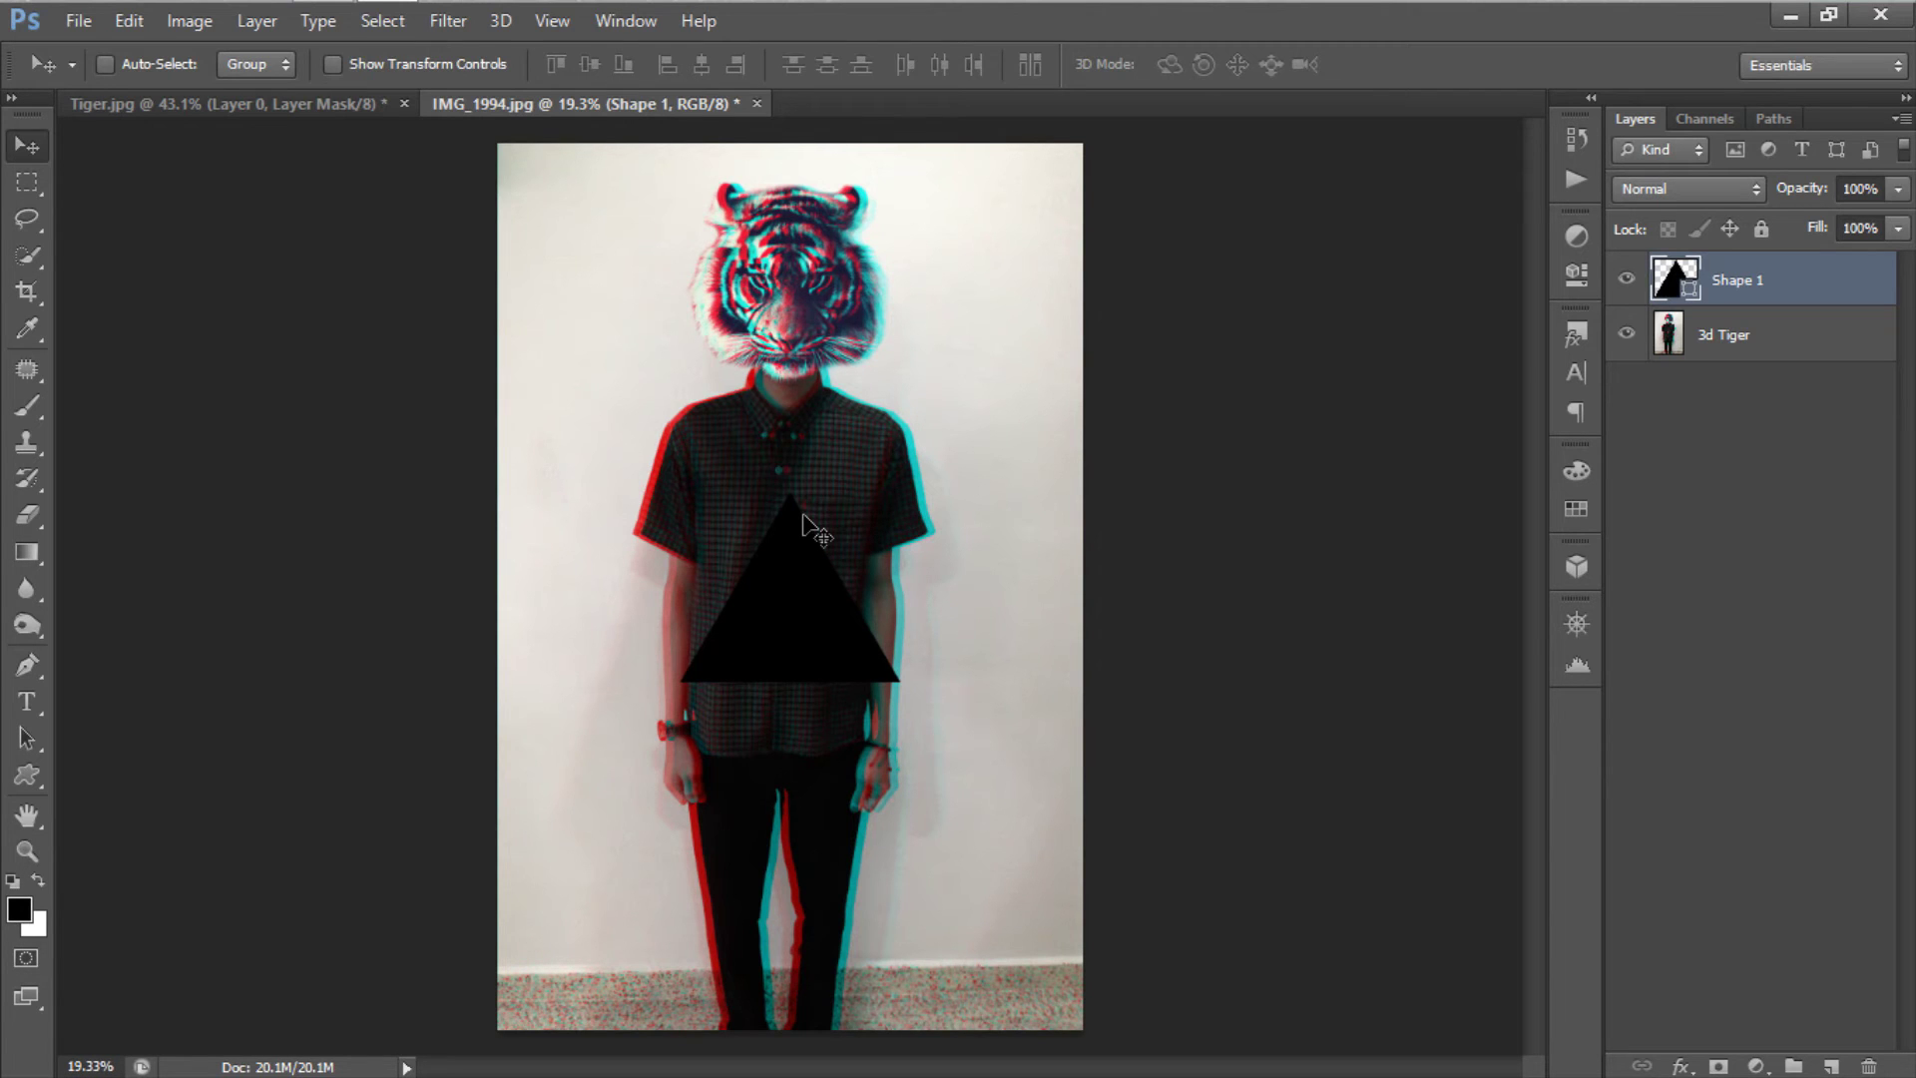
Step: Flip the triangle vertically with Free Transform, then scale it up to about 123%
left_click(128, 20)
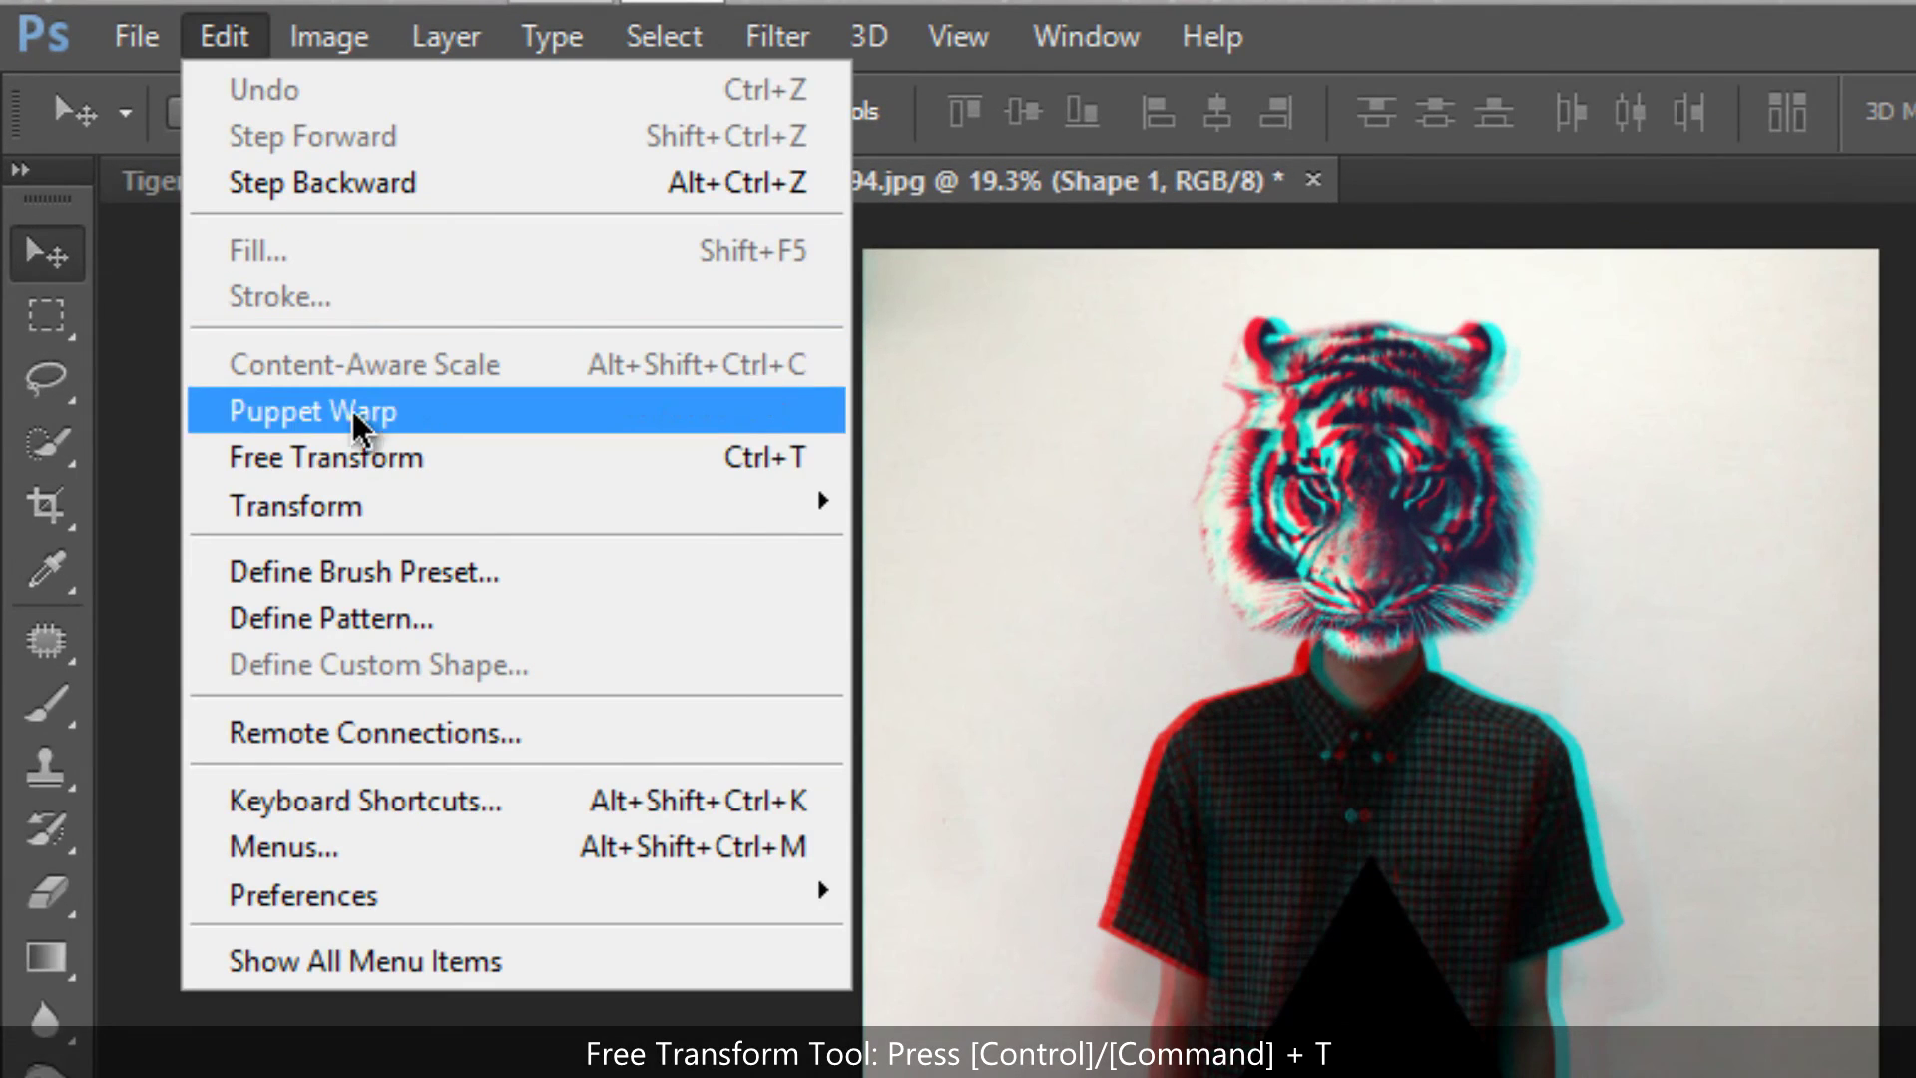
left_click(338, 452)
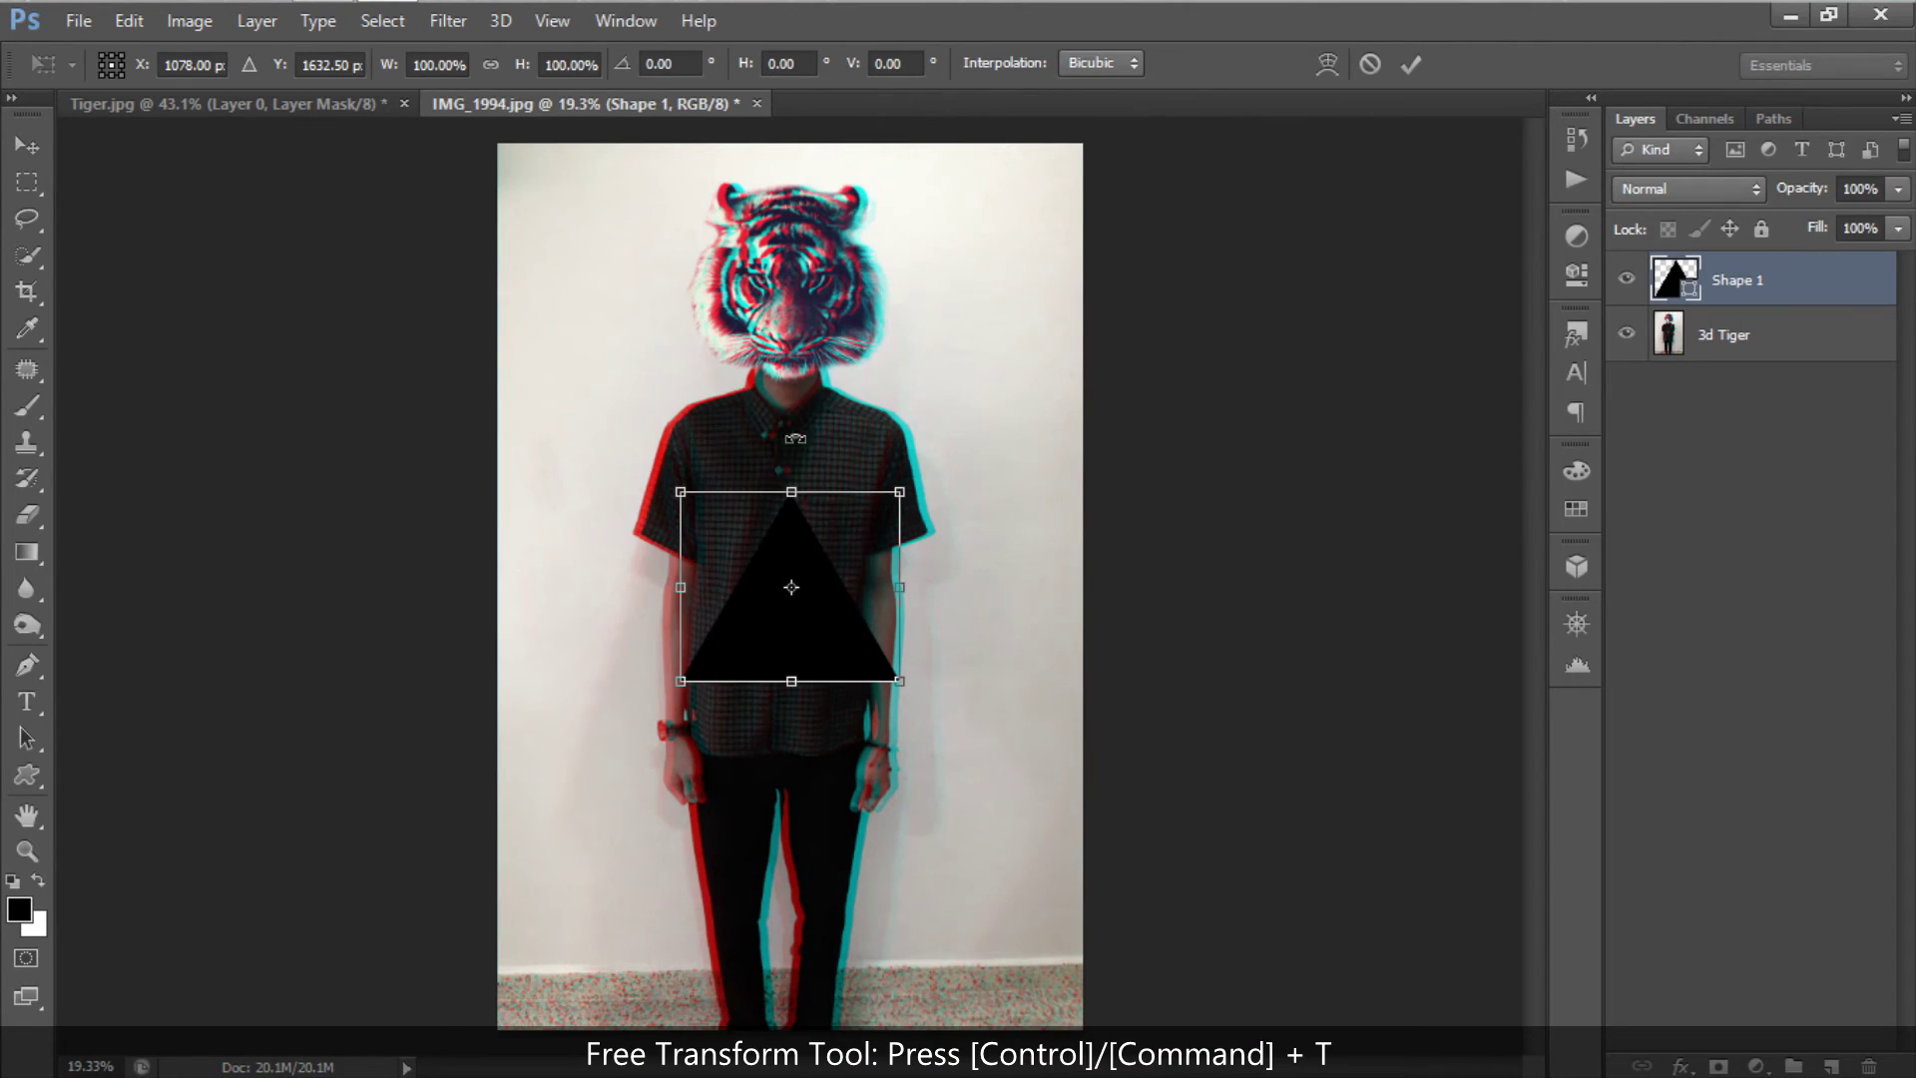
right_click(783, 530)
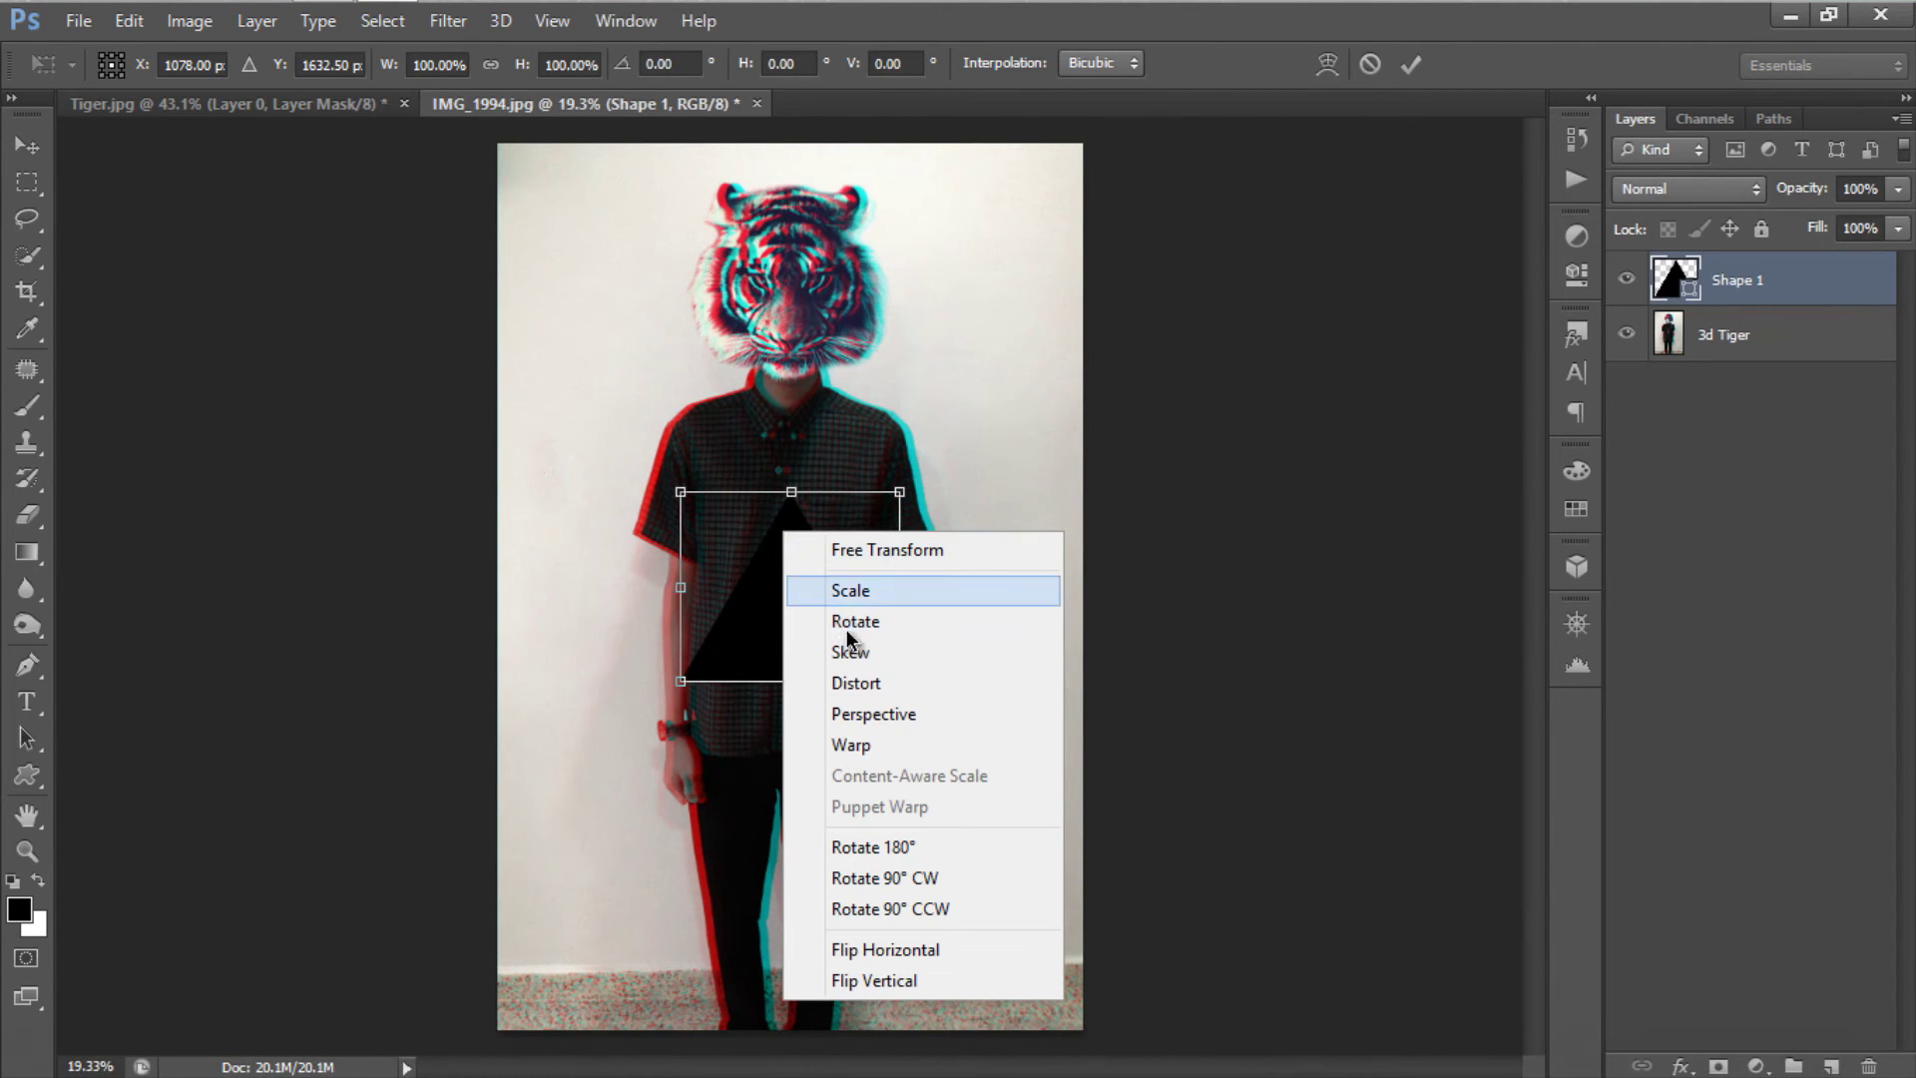
left_click(836, 982)
key("Return")
key("ctrl+t")
left_click_drag(898, 680, 918, 697)
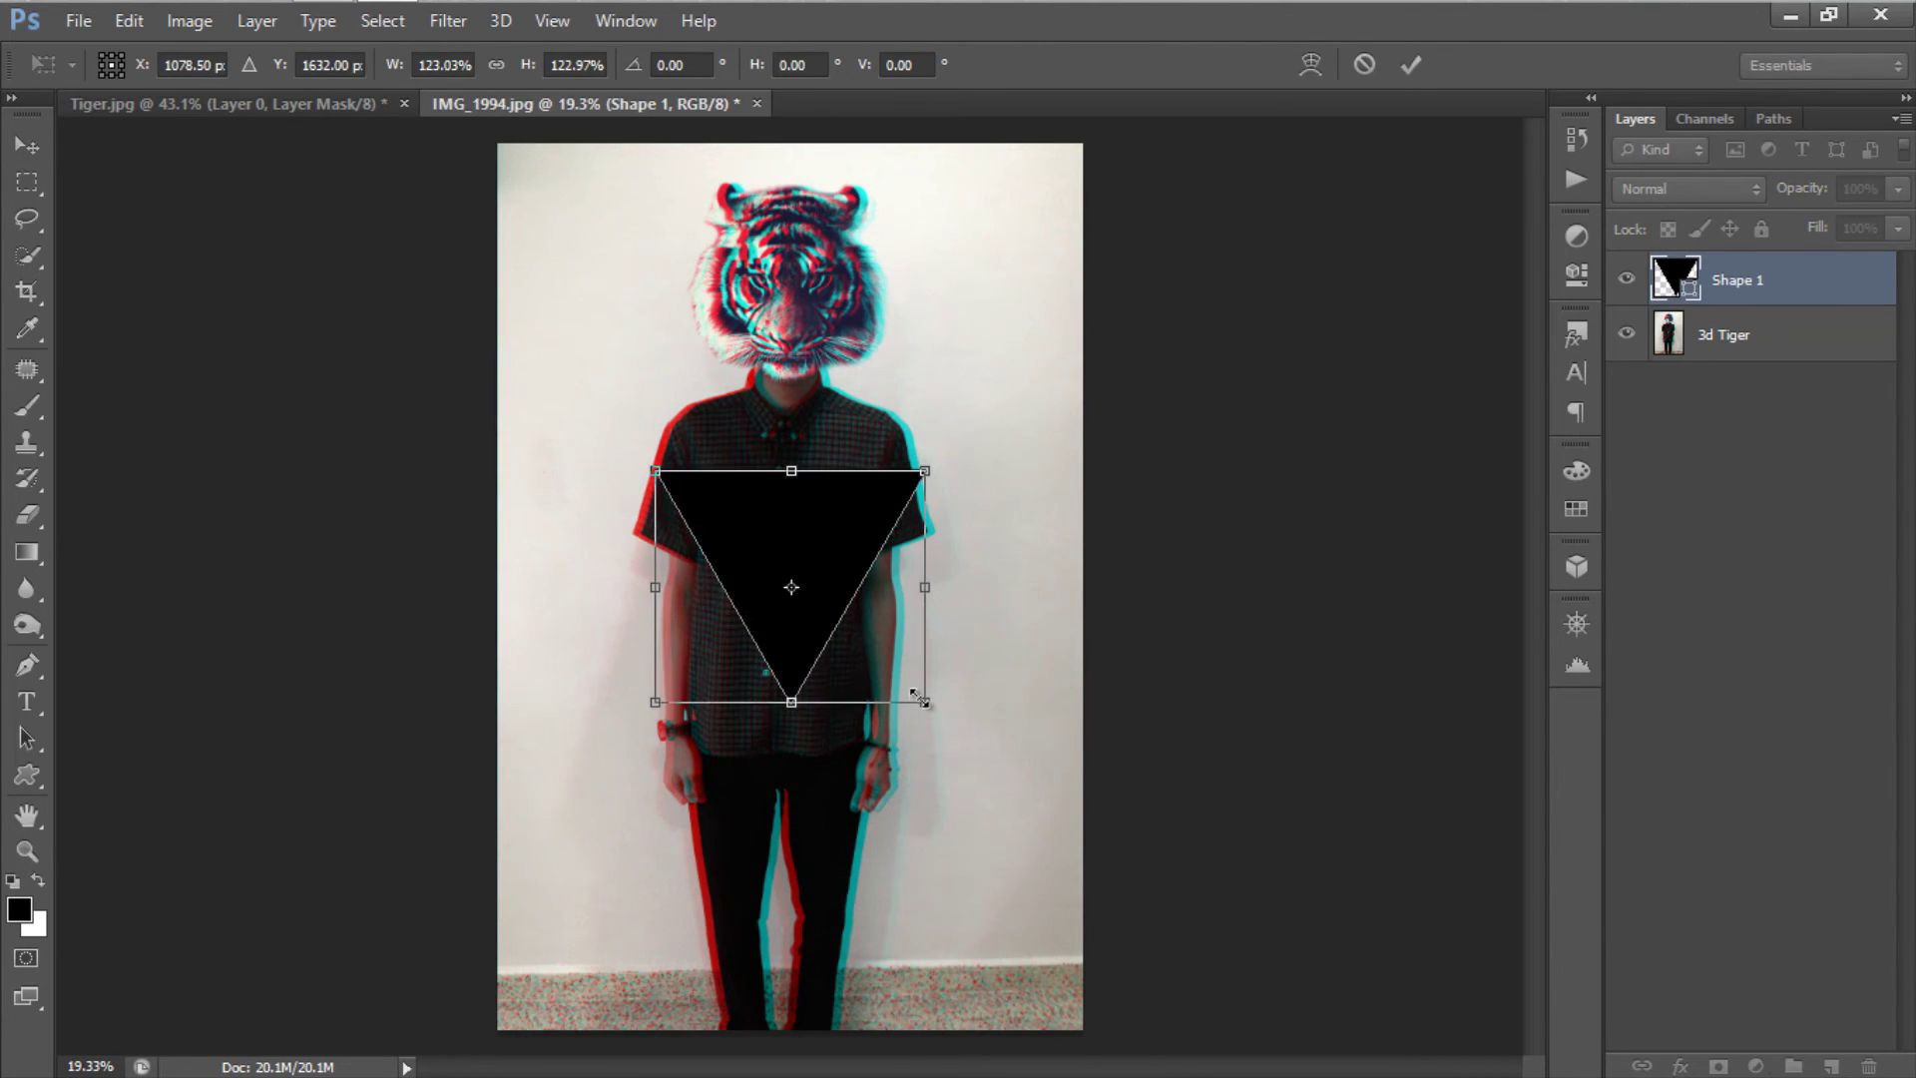
left_click(1411, 64)
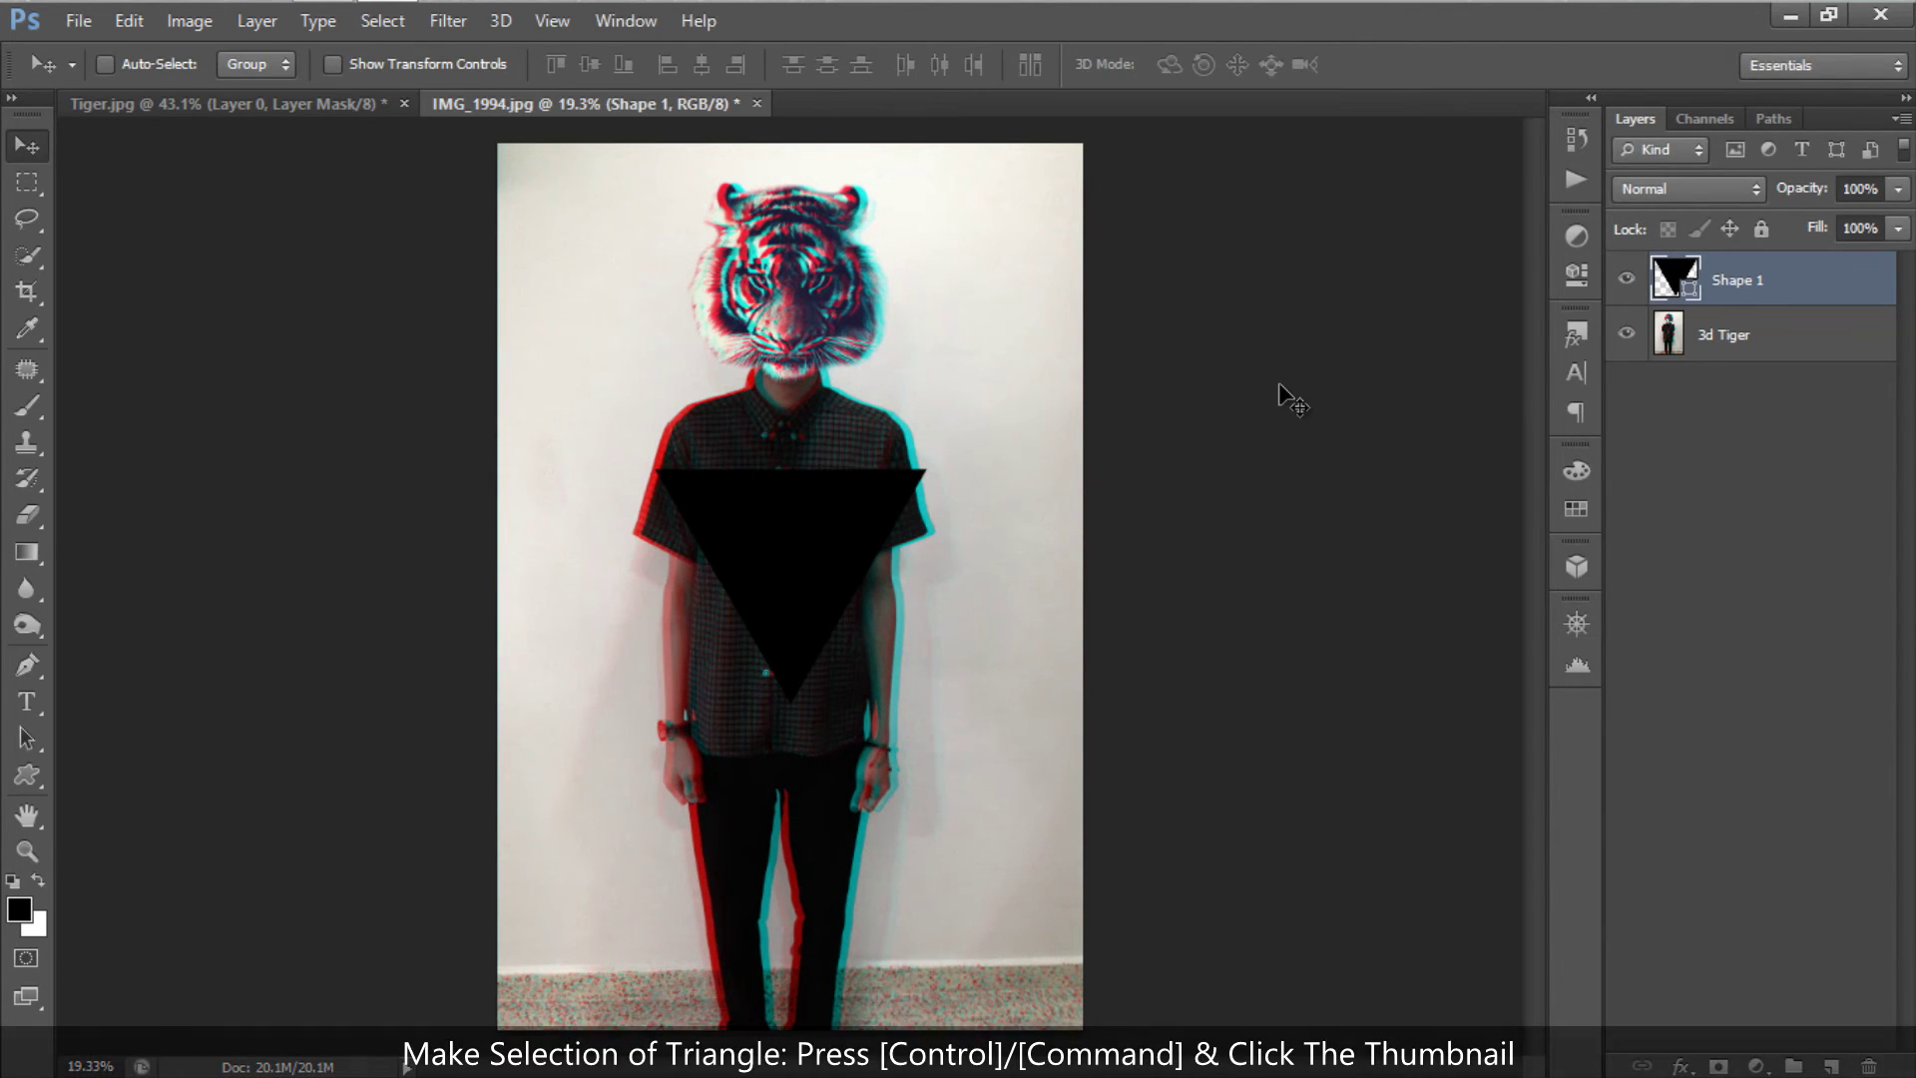
Step: Copy the triangle-shaped area of the 3d Tiger photo onto a new Layer 1
left_click(1677, 284, "ctrl")
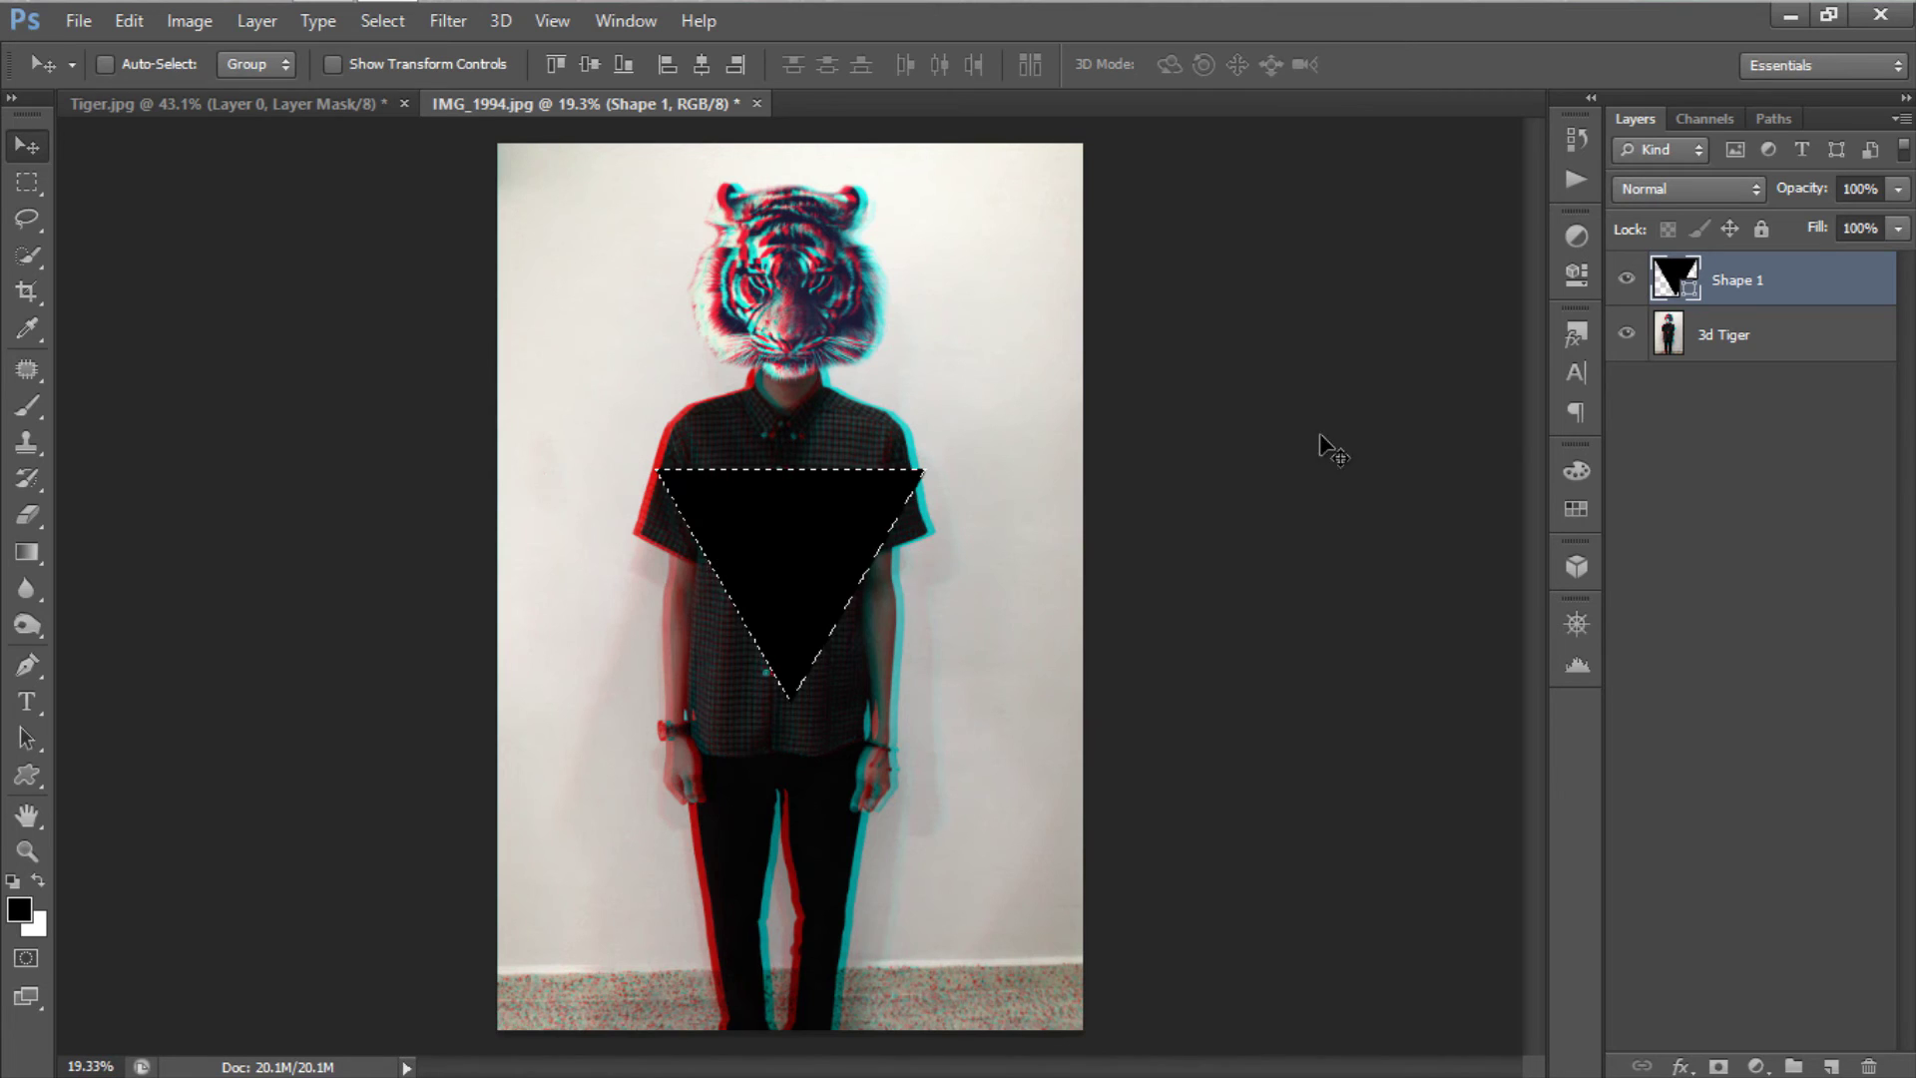
left_click(1782, 351)
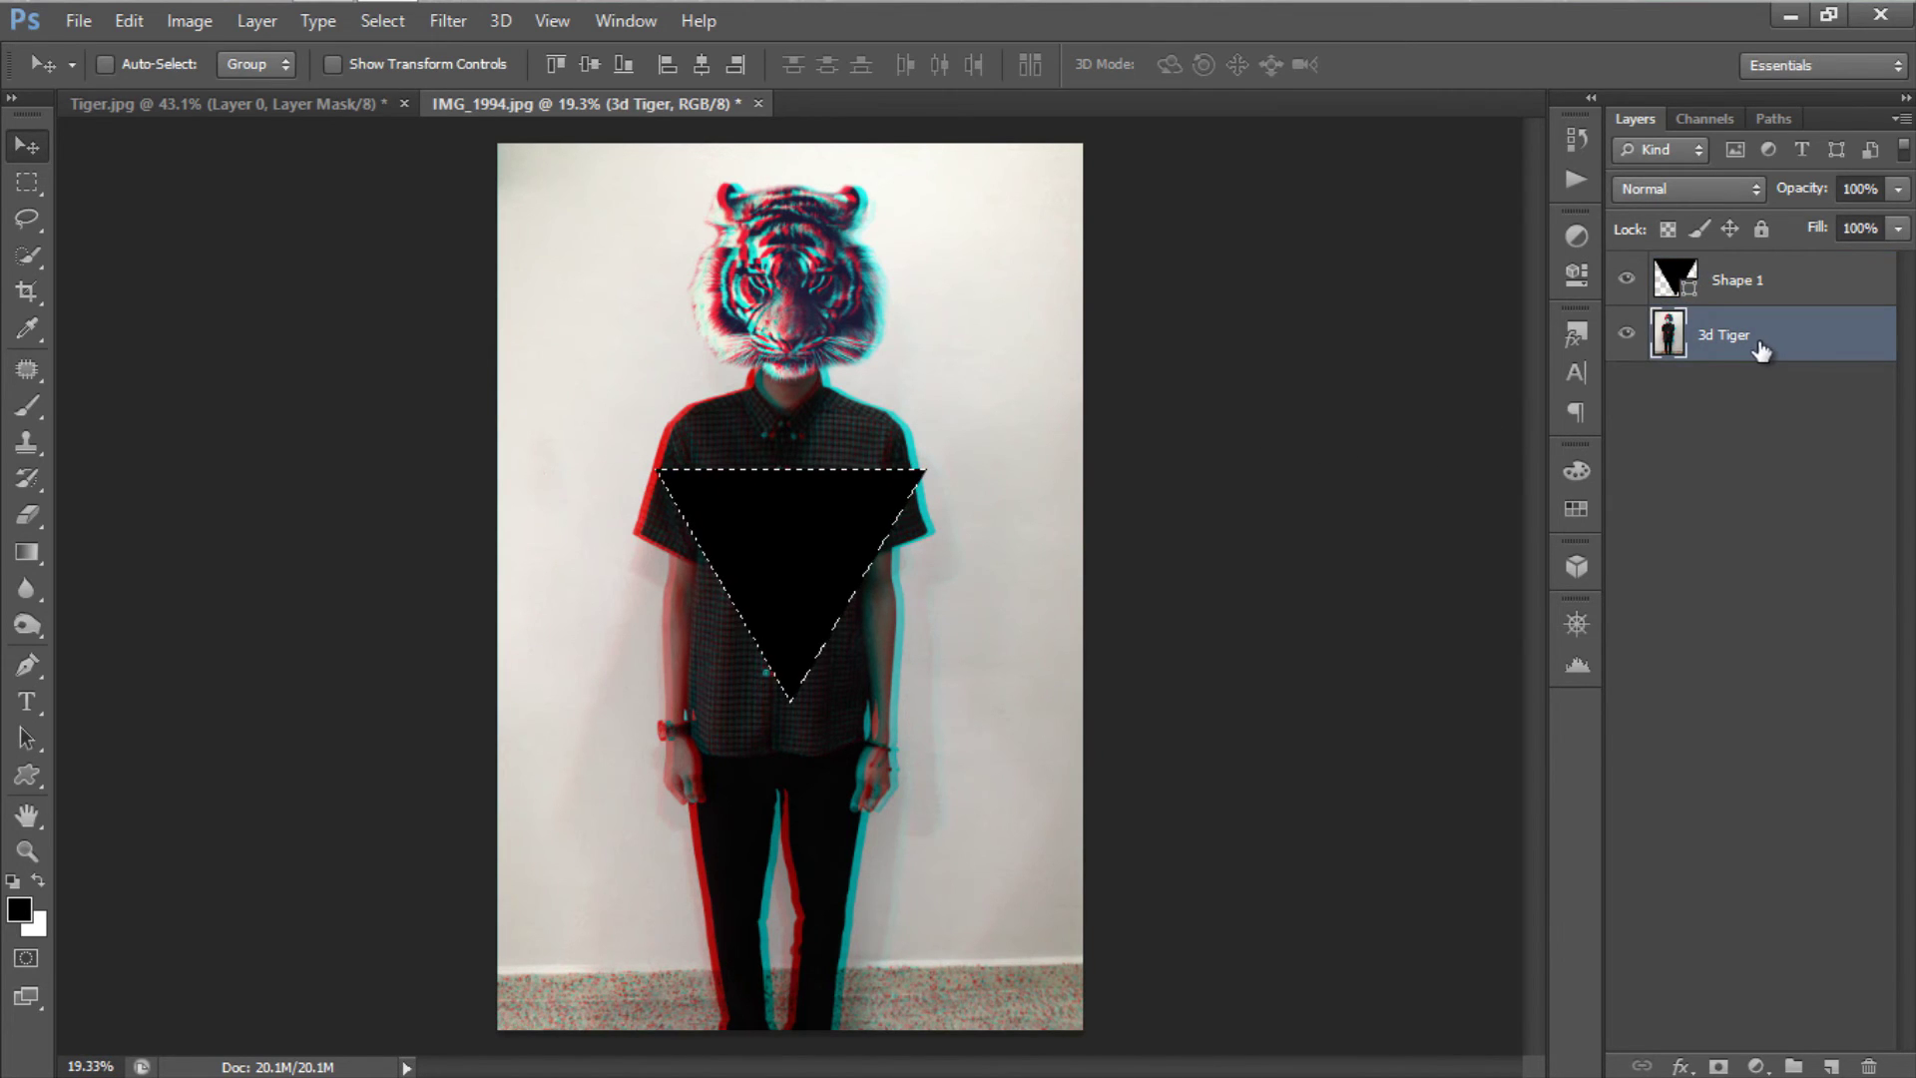
left_click(257, 20)
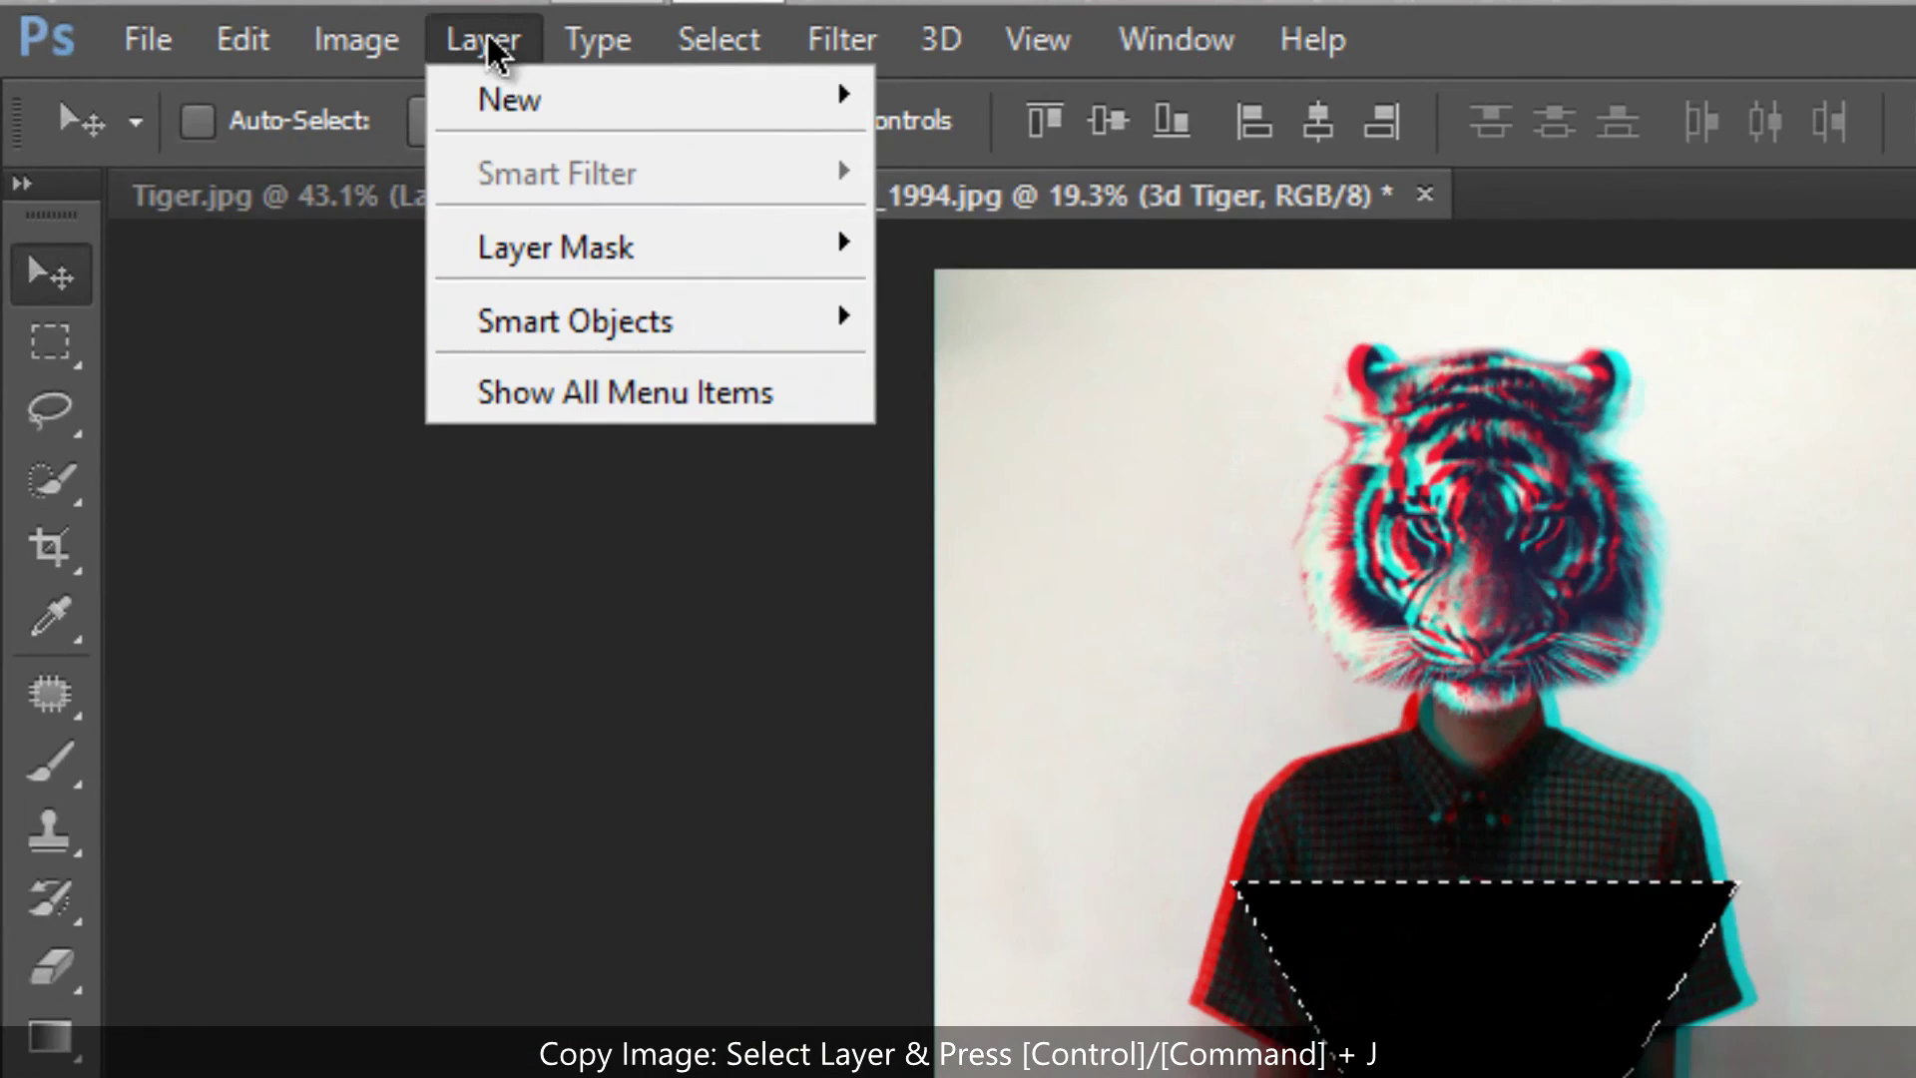
mouse_move(272, 54)
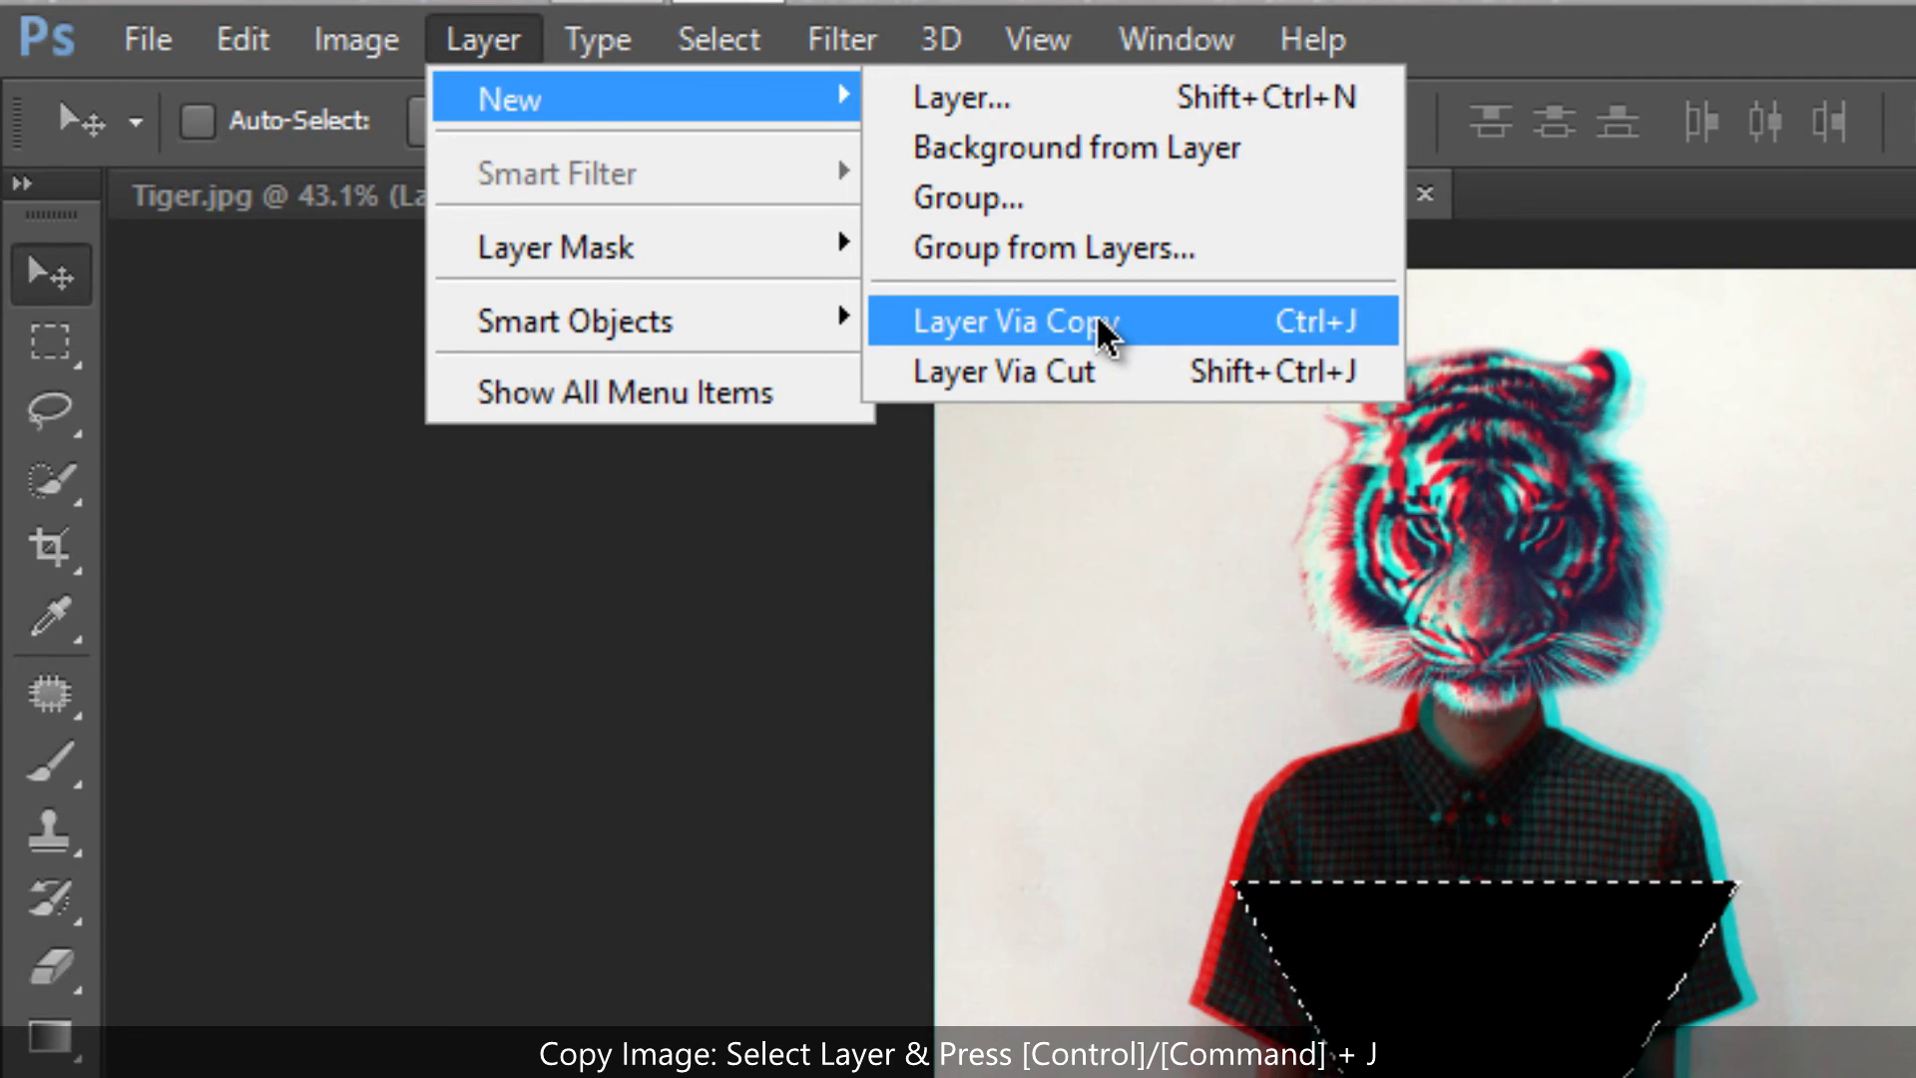
left_click(1098, 320)
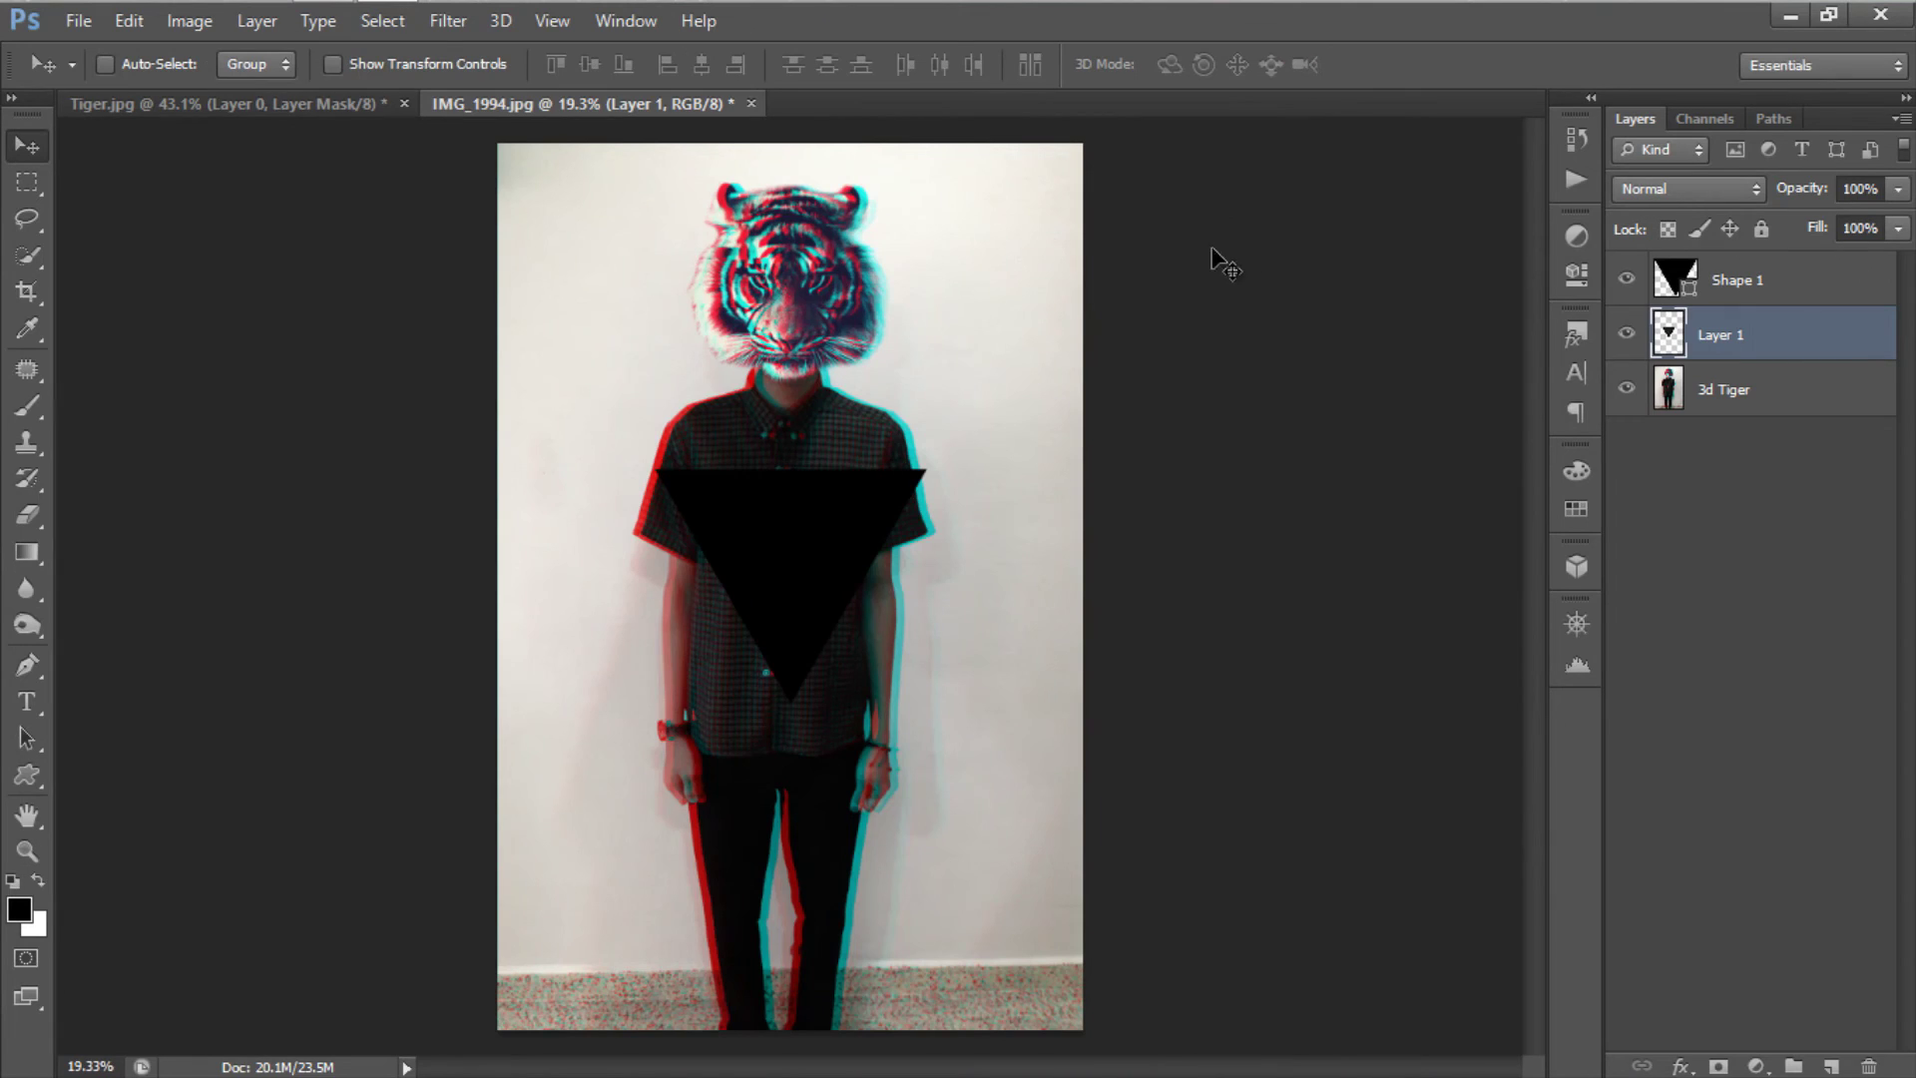
Step: Delete the Shape 1 layer and hide 3d Tiger, leaving only the triangle visible
left_click(1783, 296)
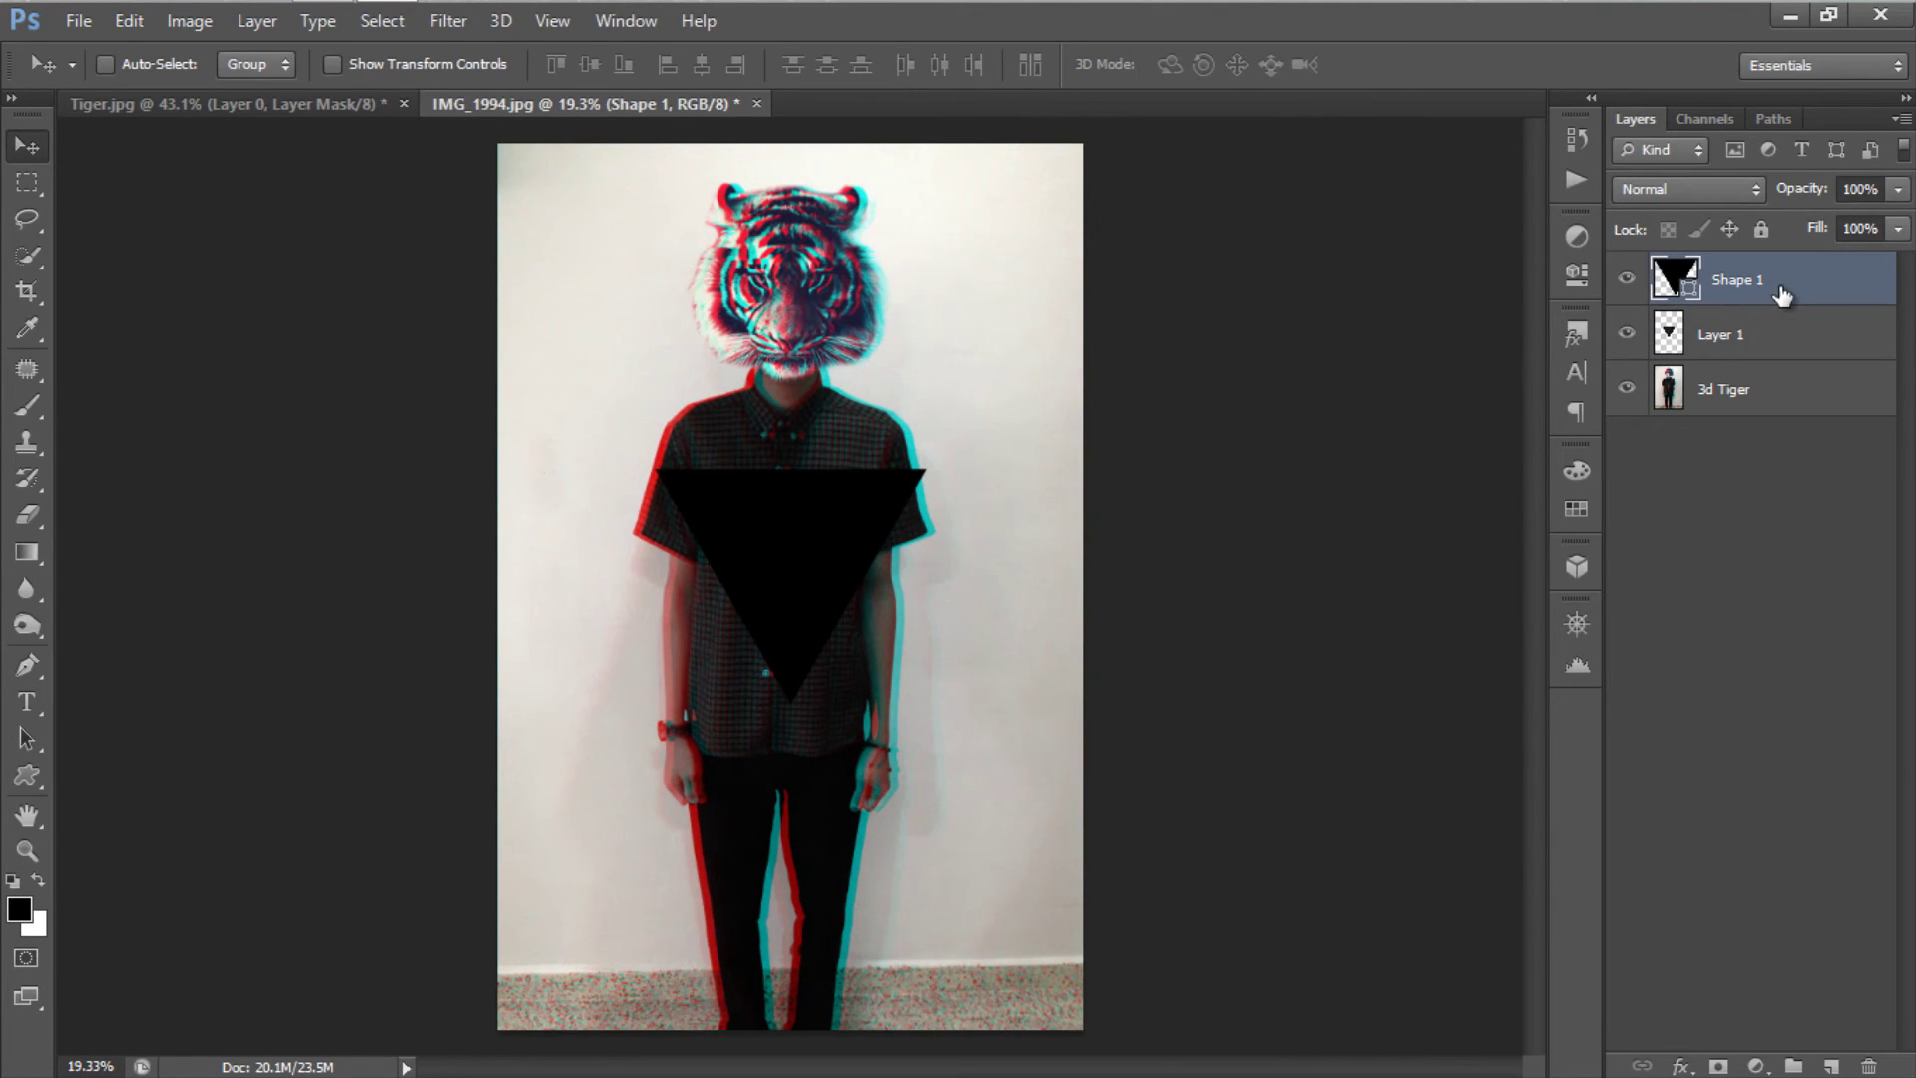
key("Delete")
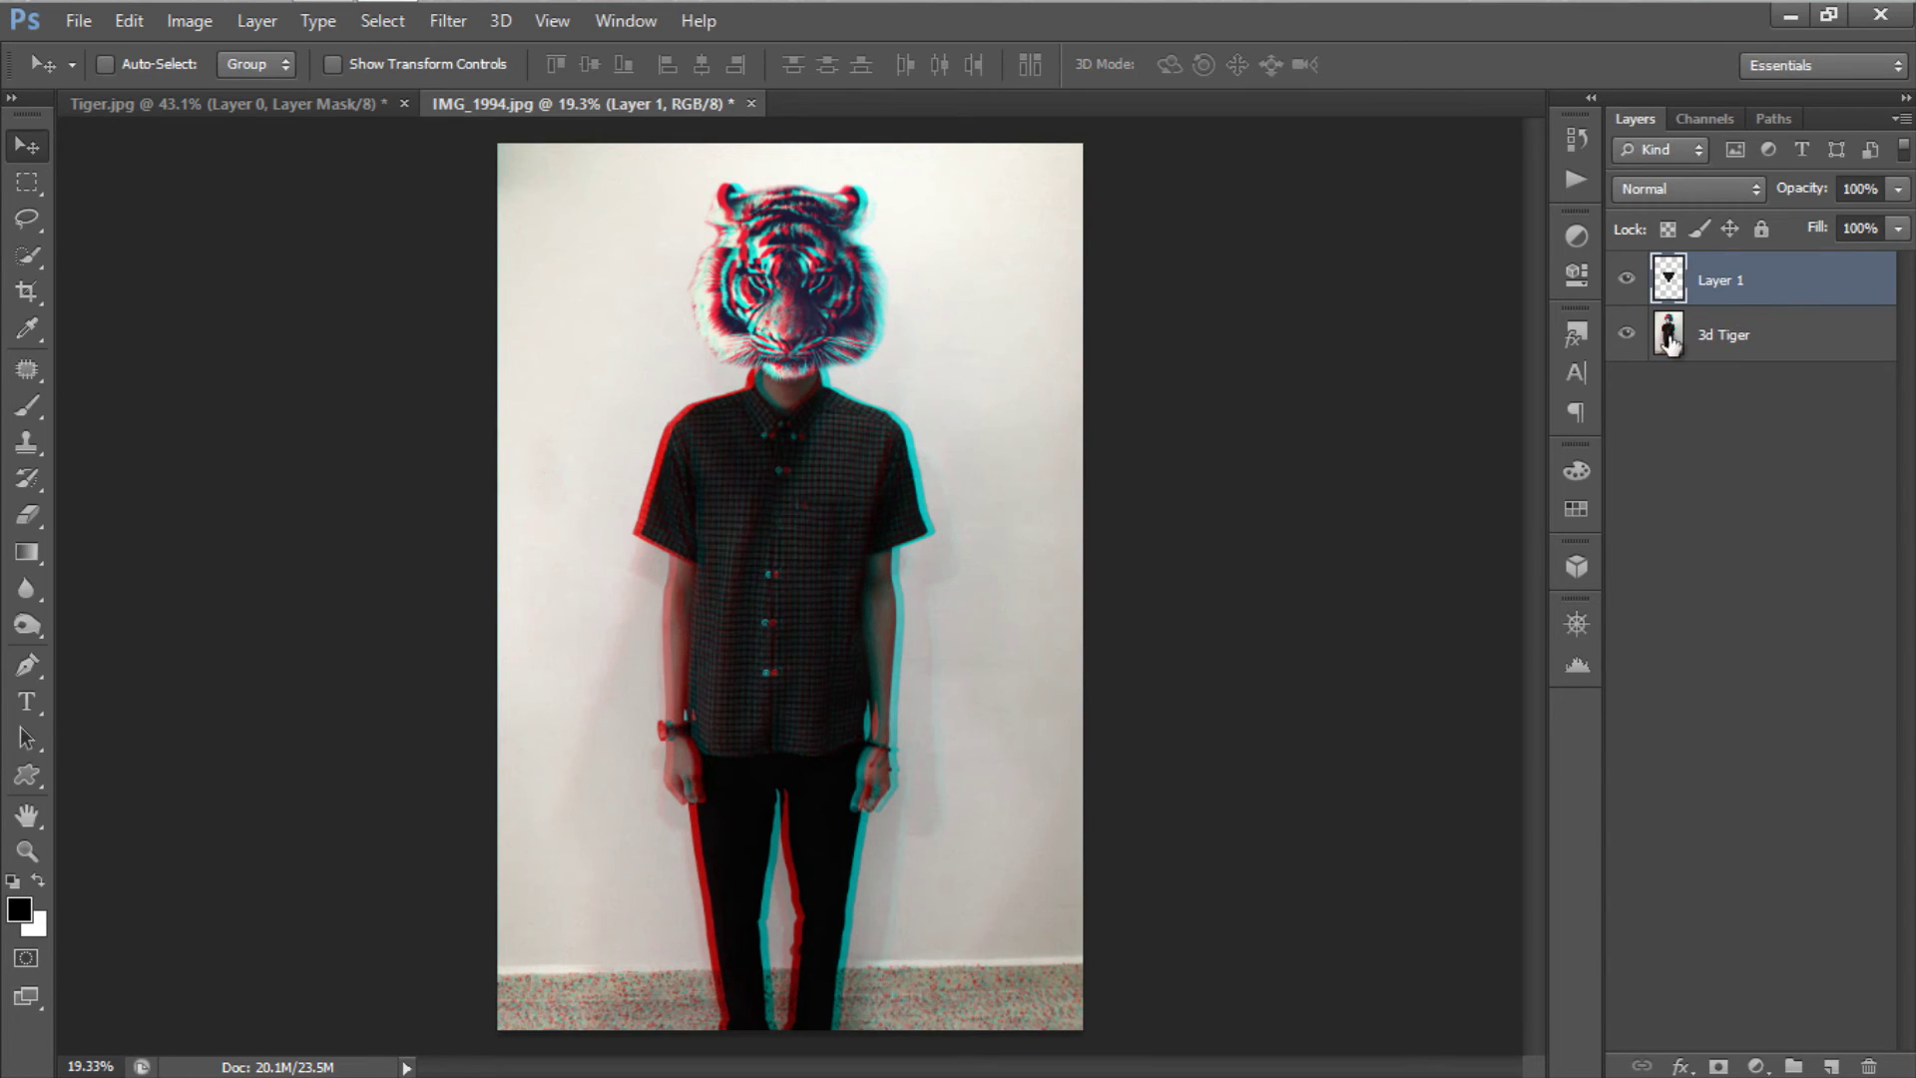
left_click(1627, 333)
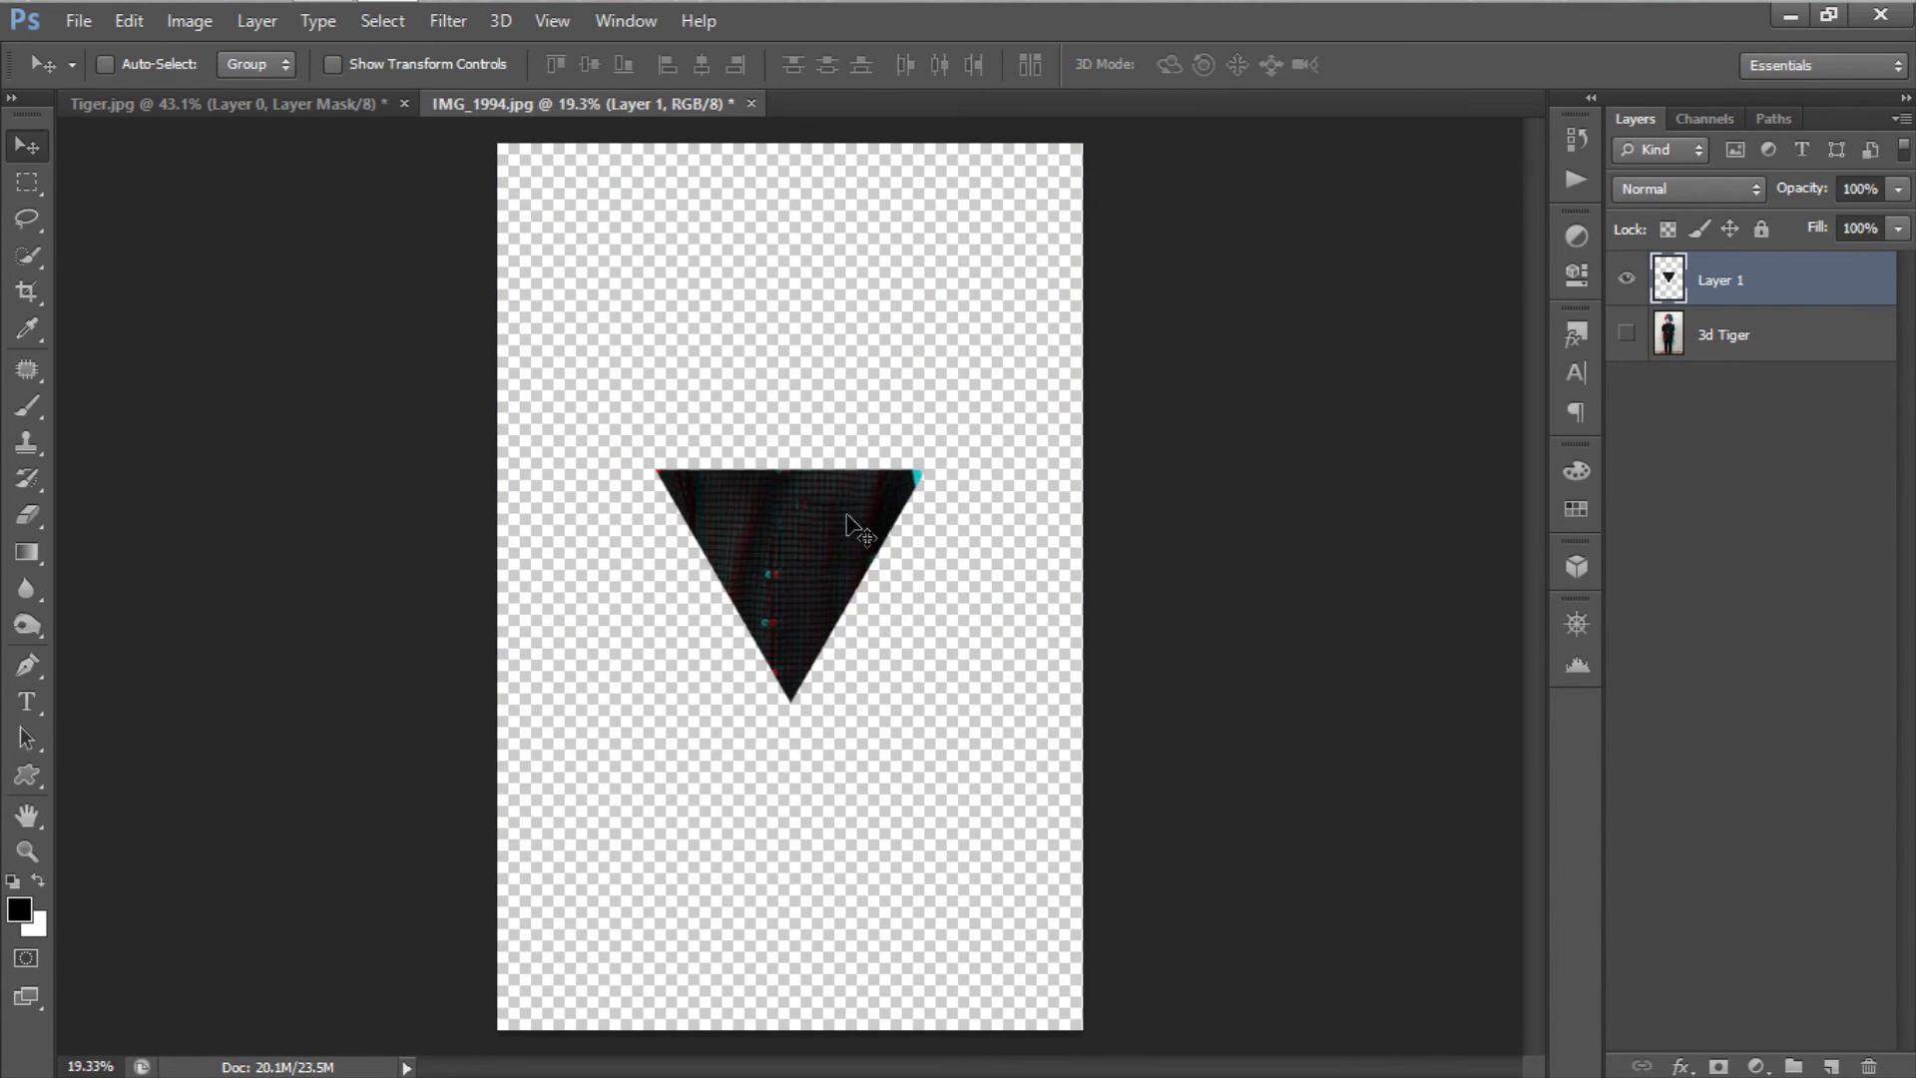
left_click(1627, 336)
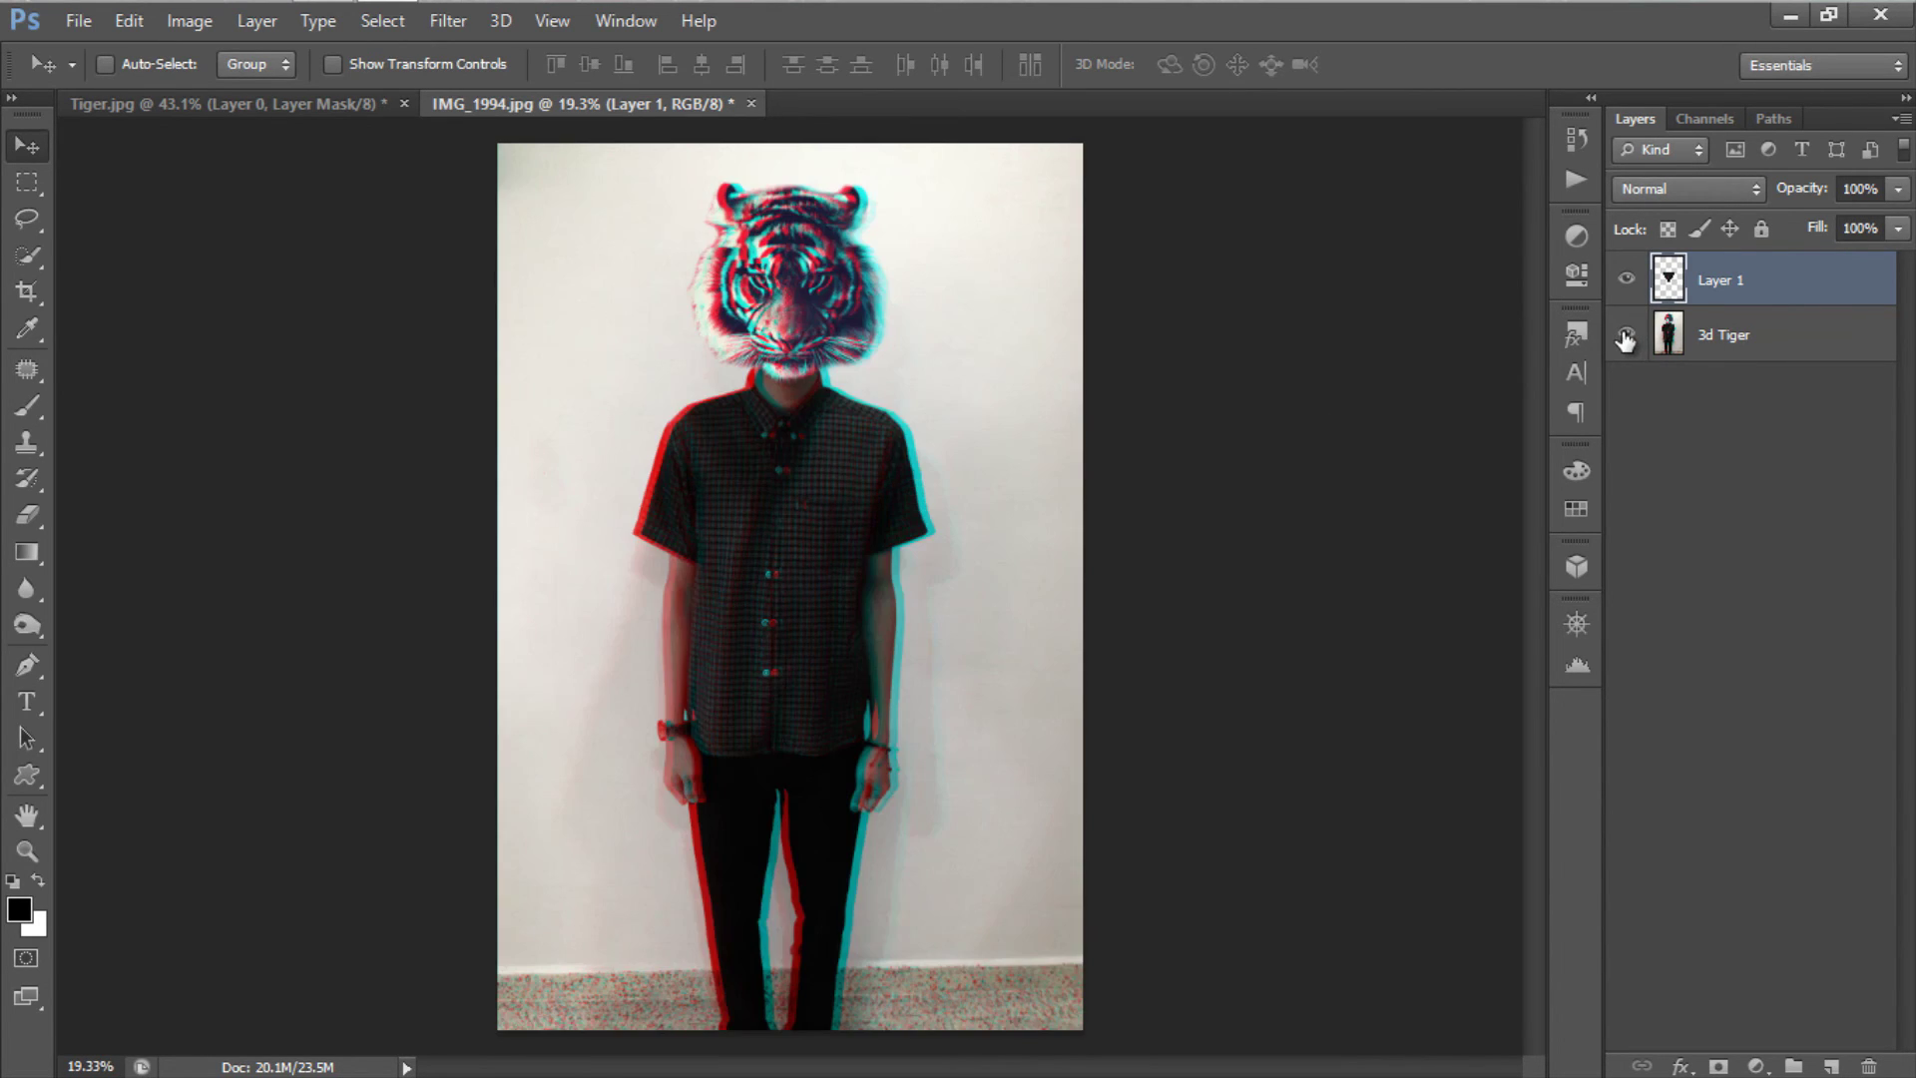
left_click(1625, 335)
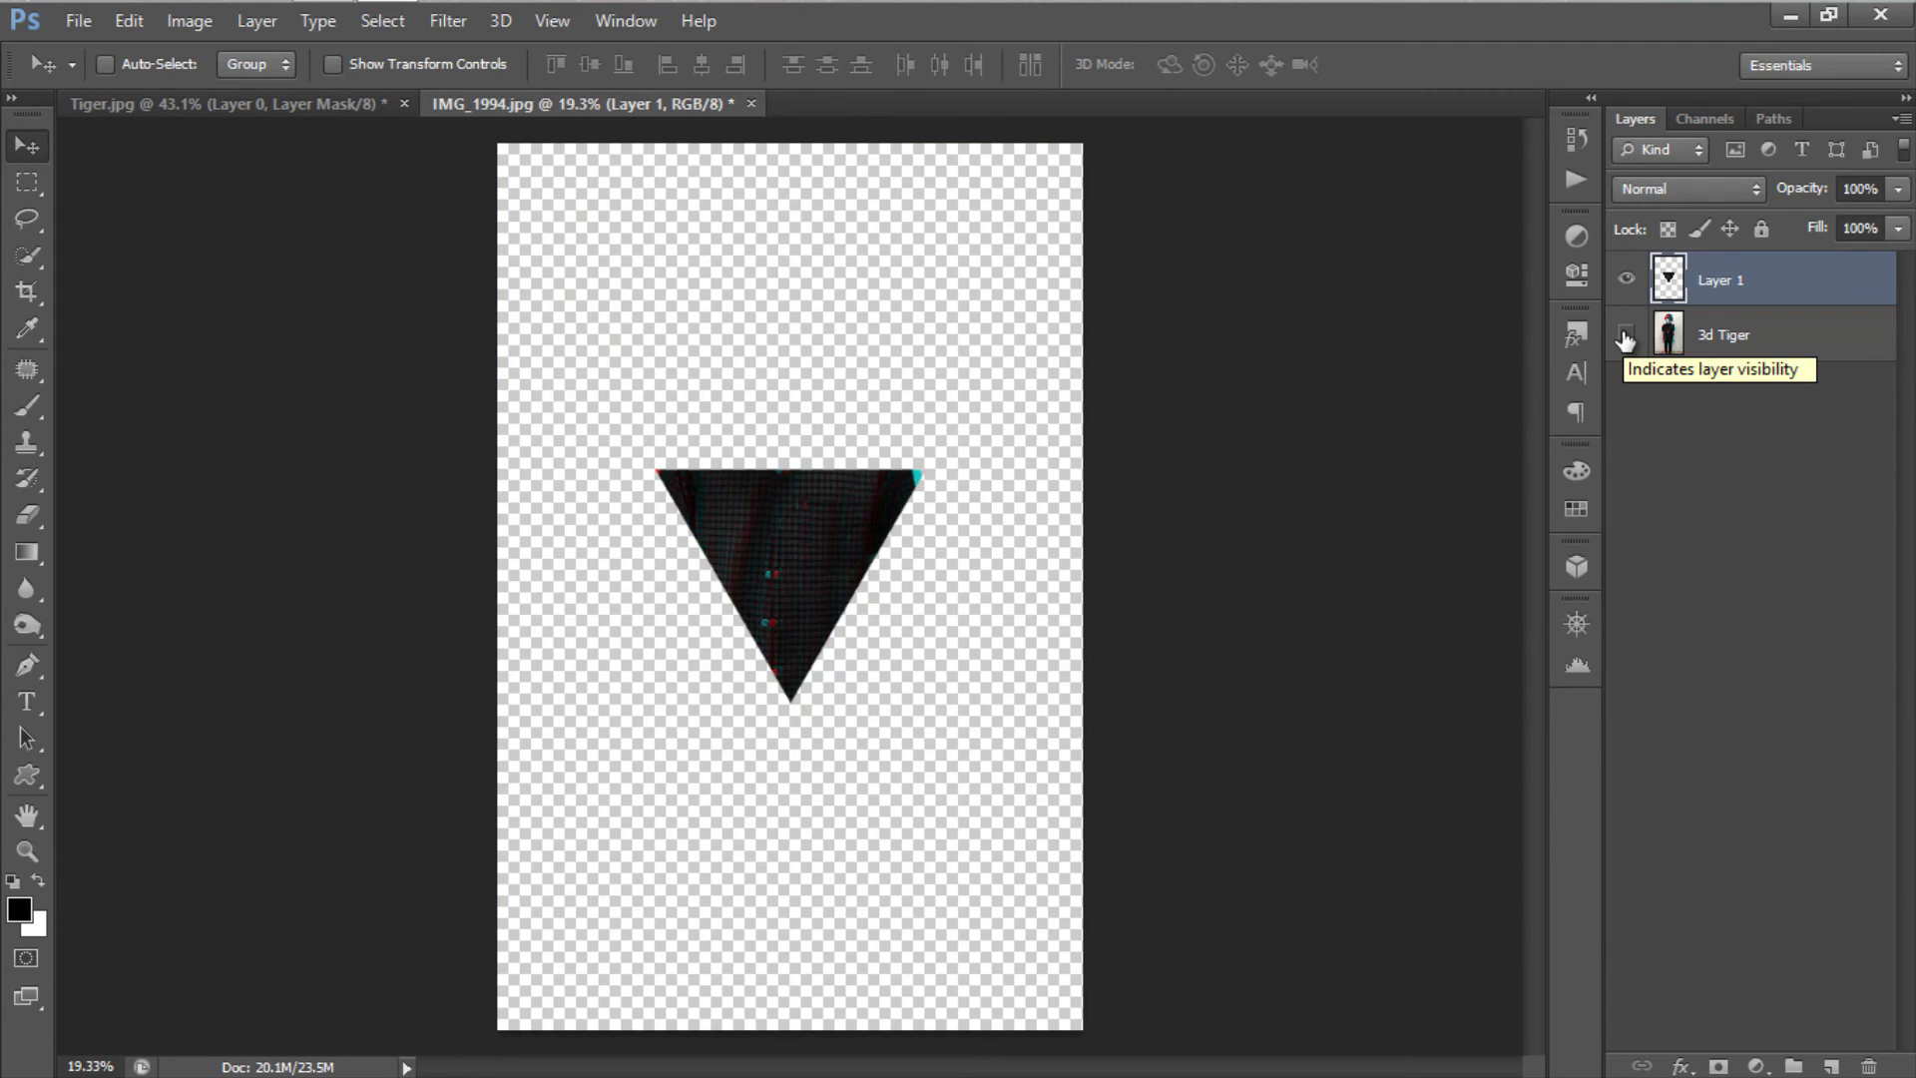
Step: Add a Brightness/Contrast adjustment clipped to Layer 1 with brightness 49 and contrast 21
left_click(1579, 240)
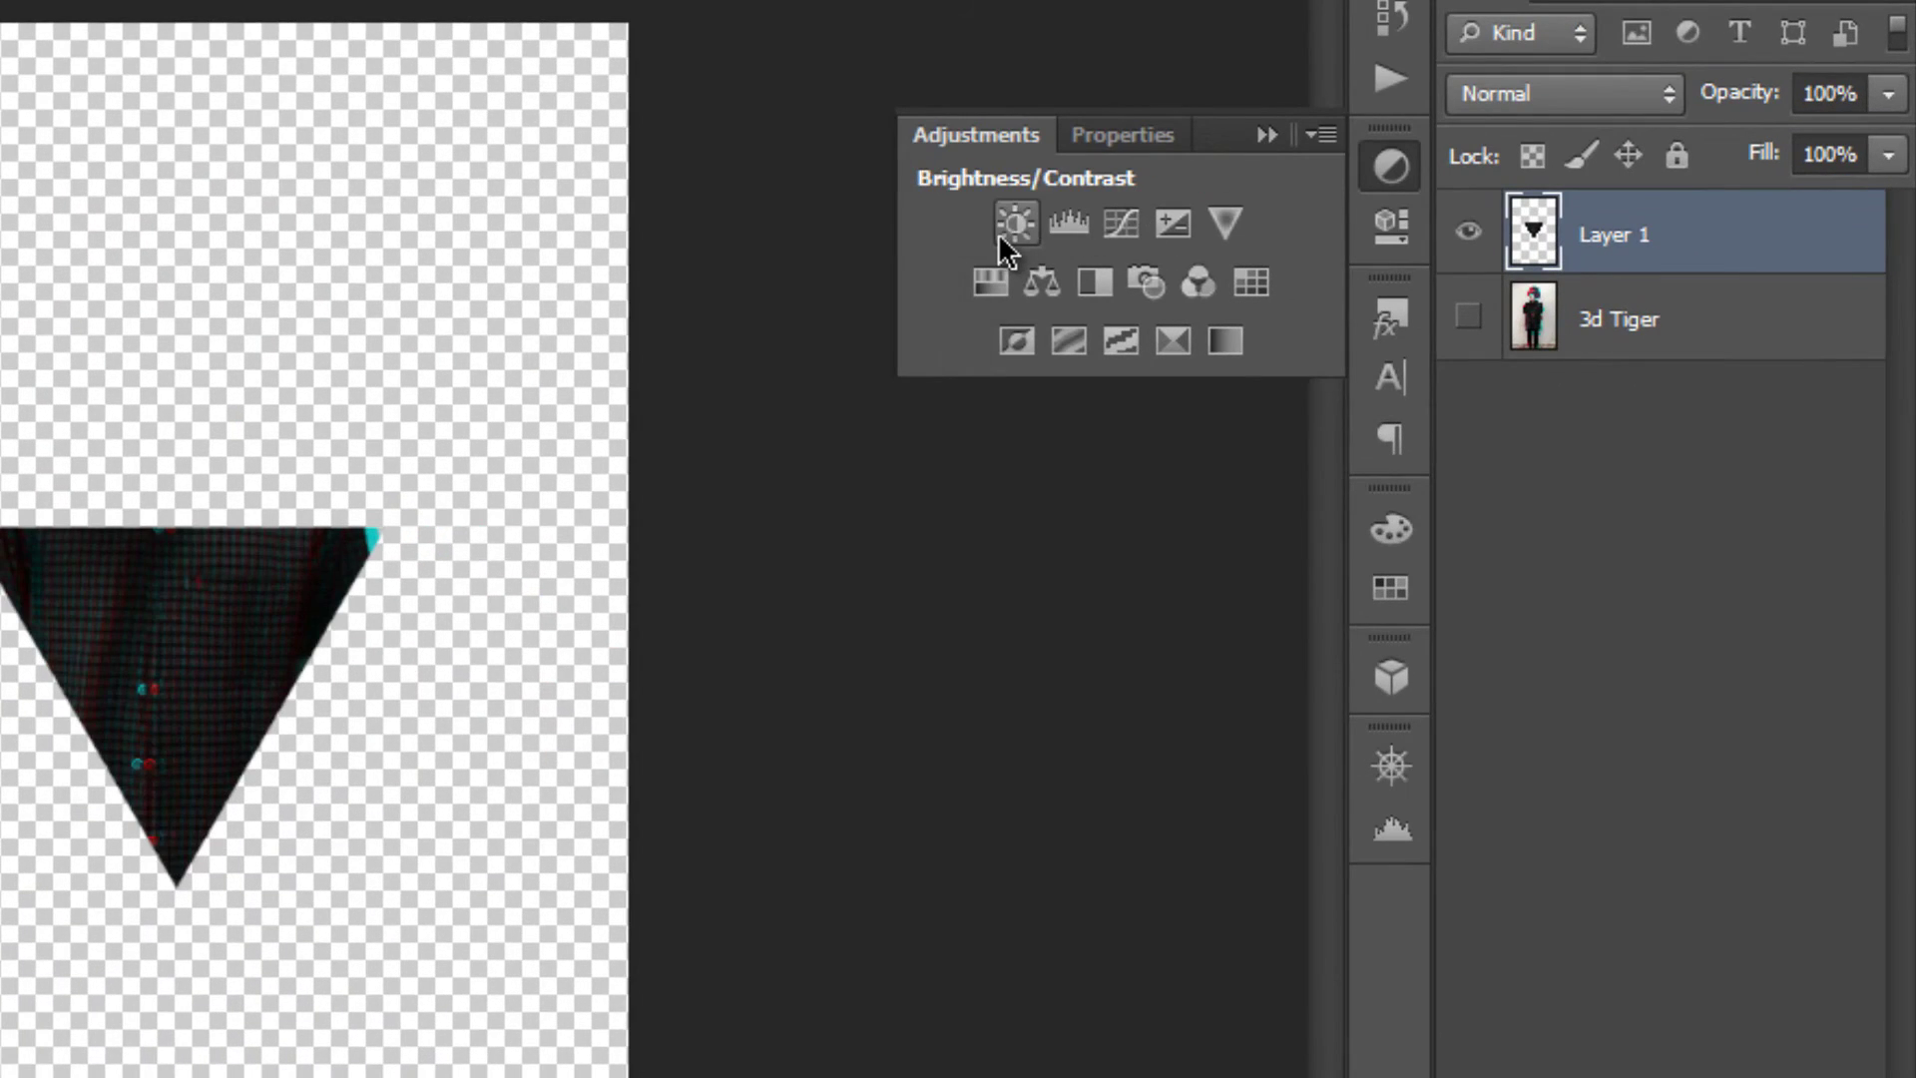
left_click(999, 235)
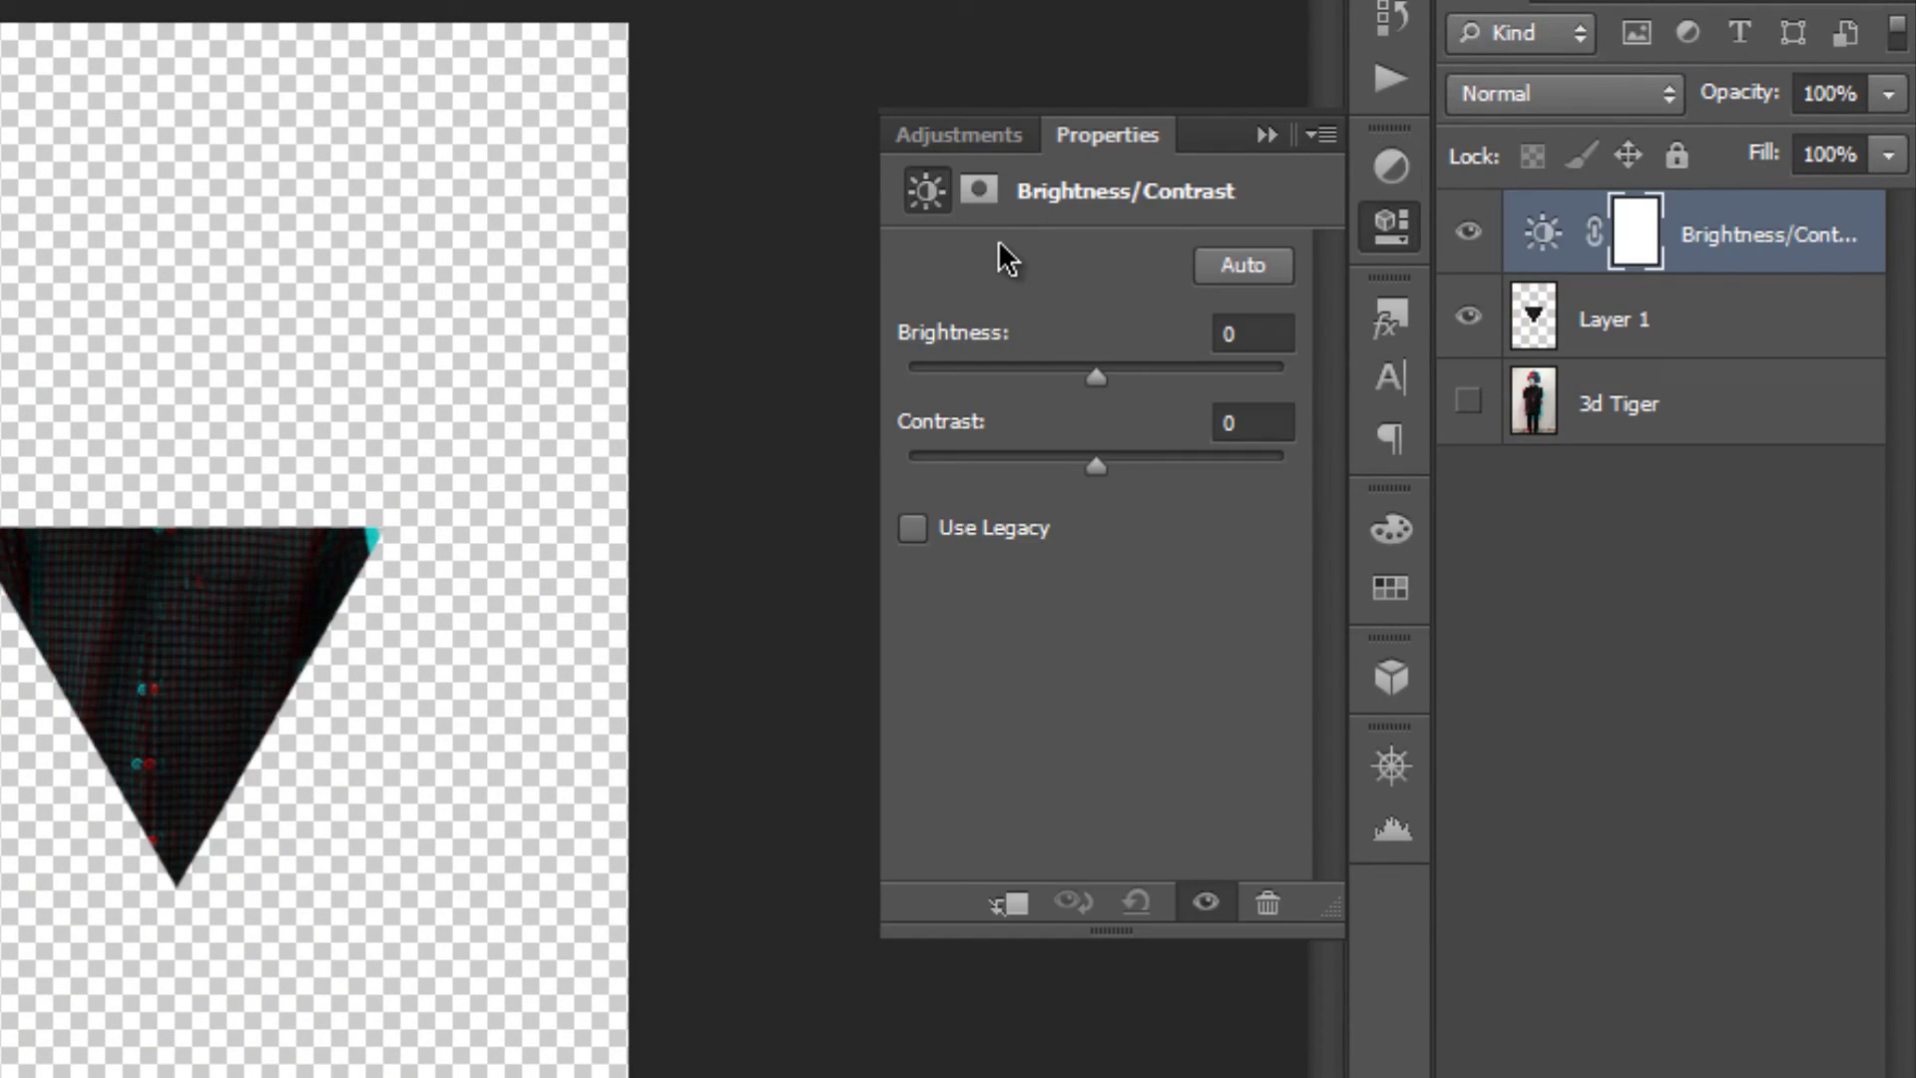
left_click(1009, 905)
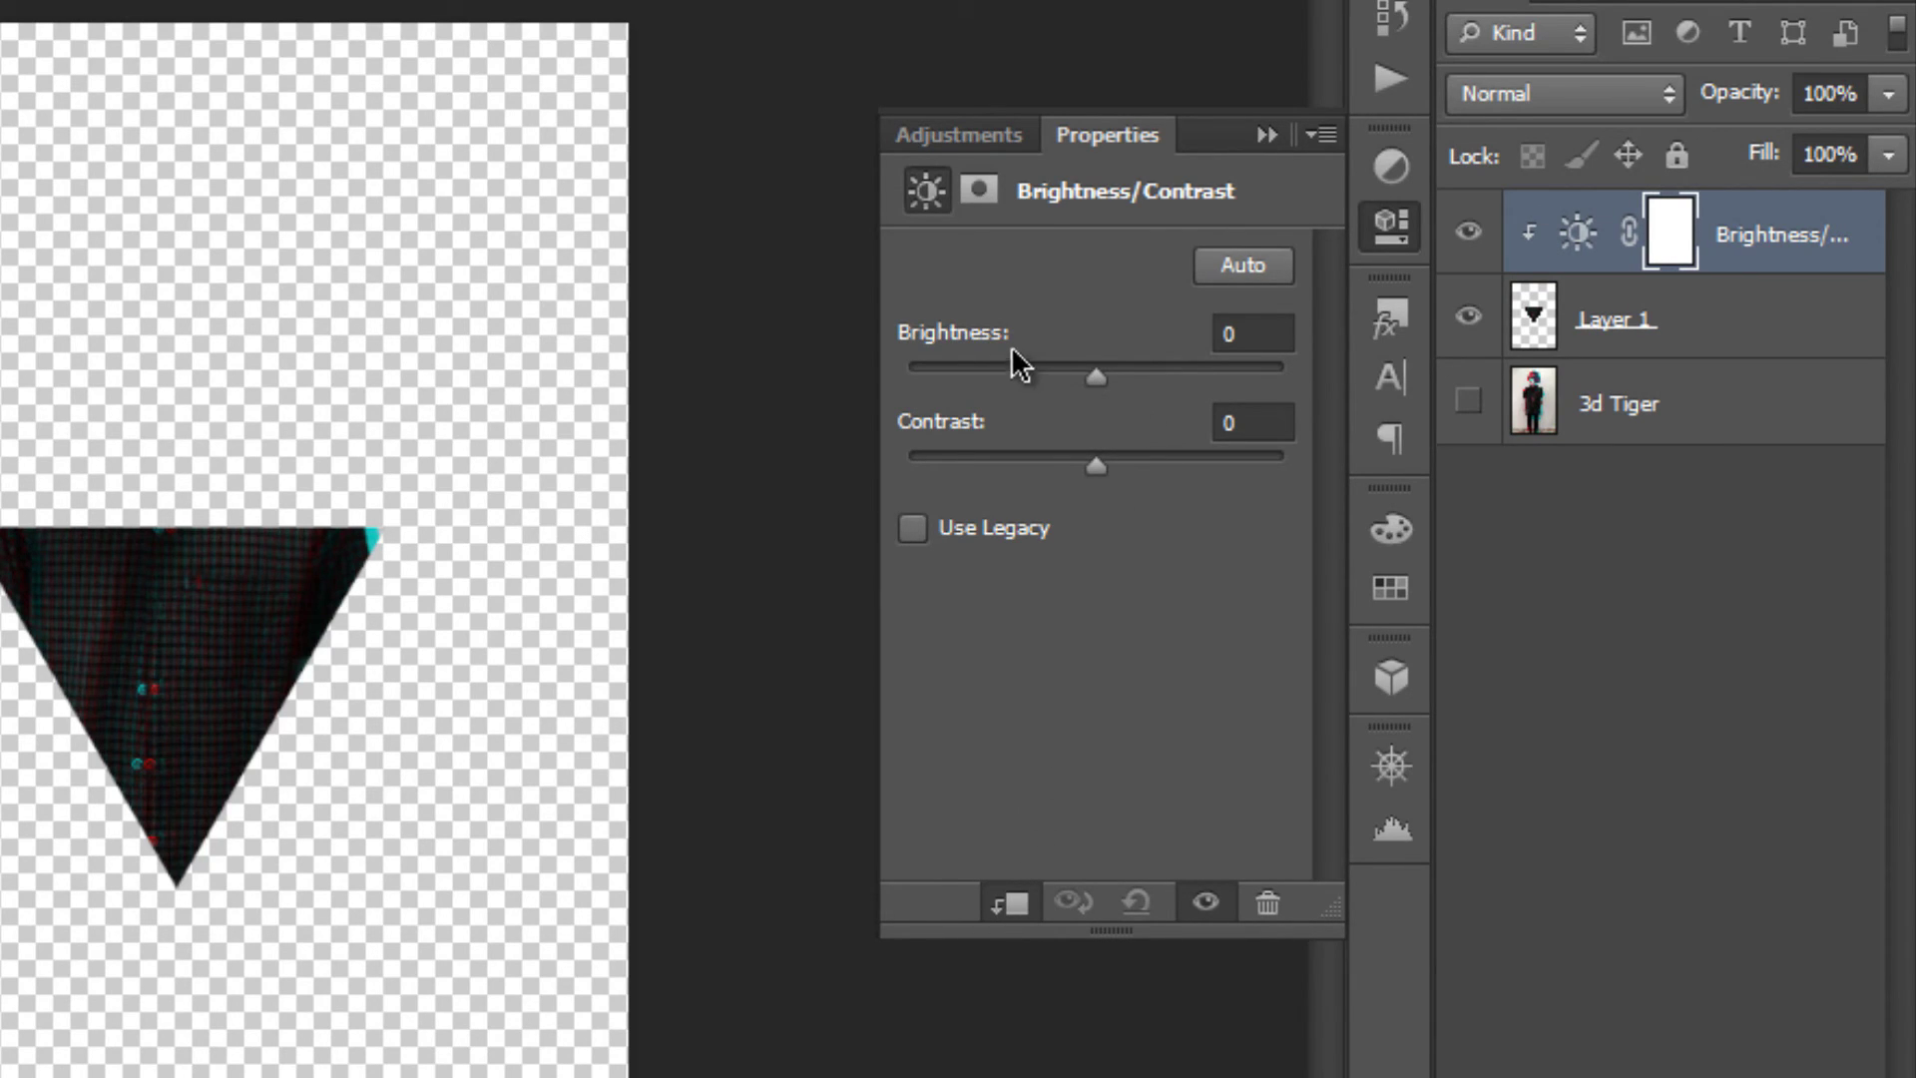
left_click_drag(1098, 371, 1158, 378)
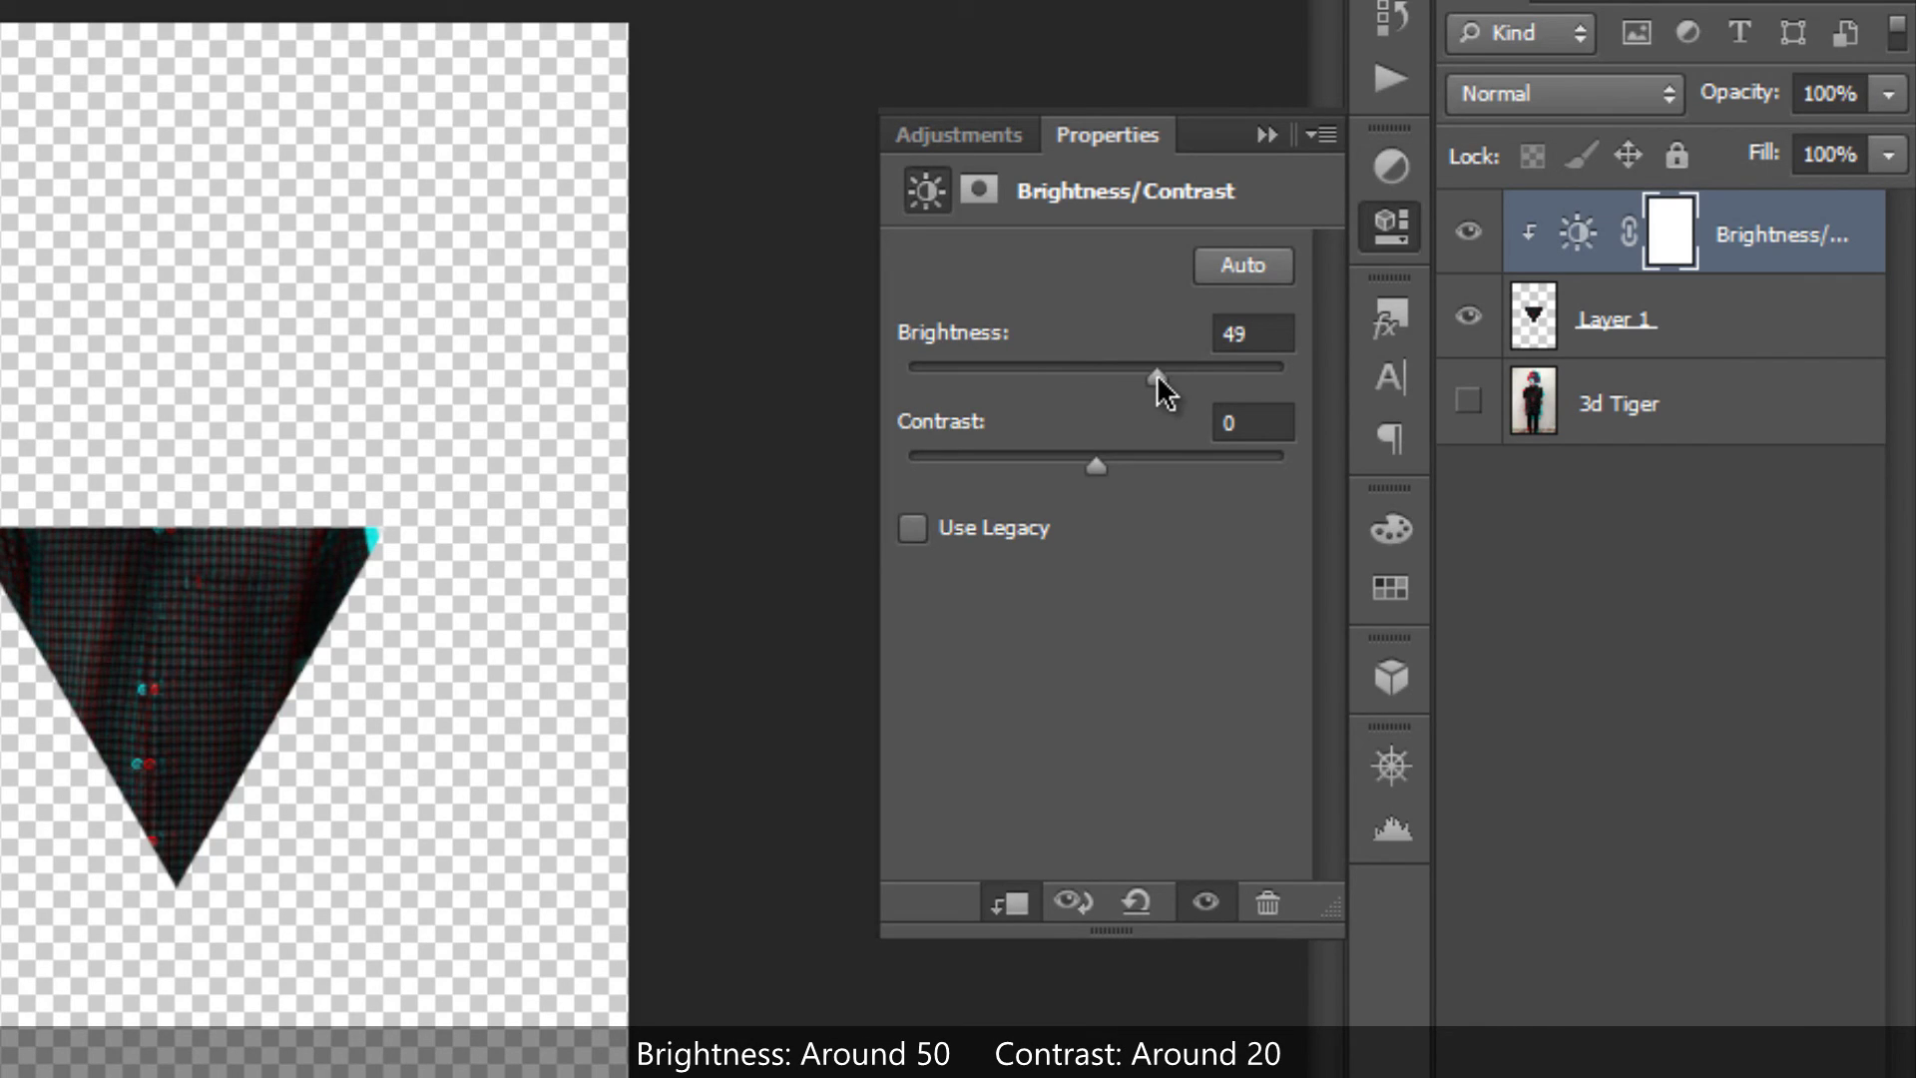
left_click_drag(1102, 465, 1132, 465)
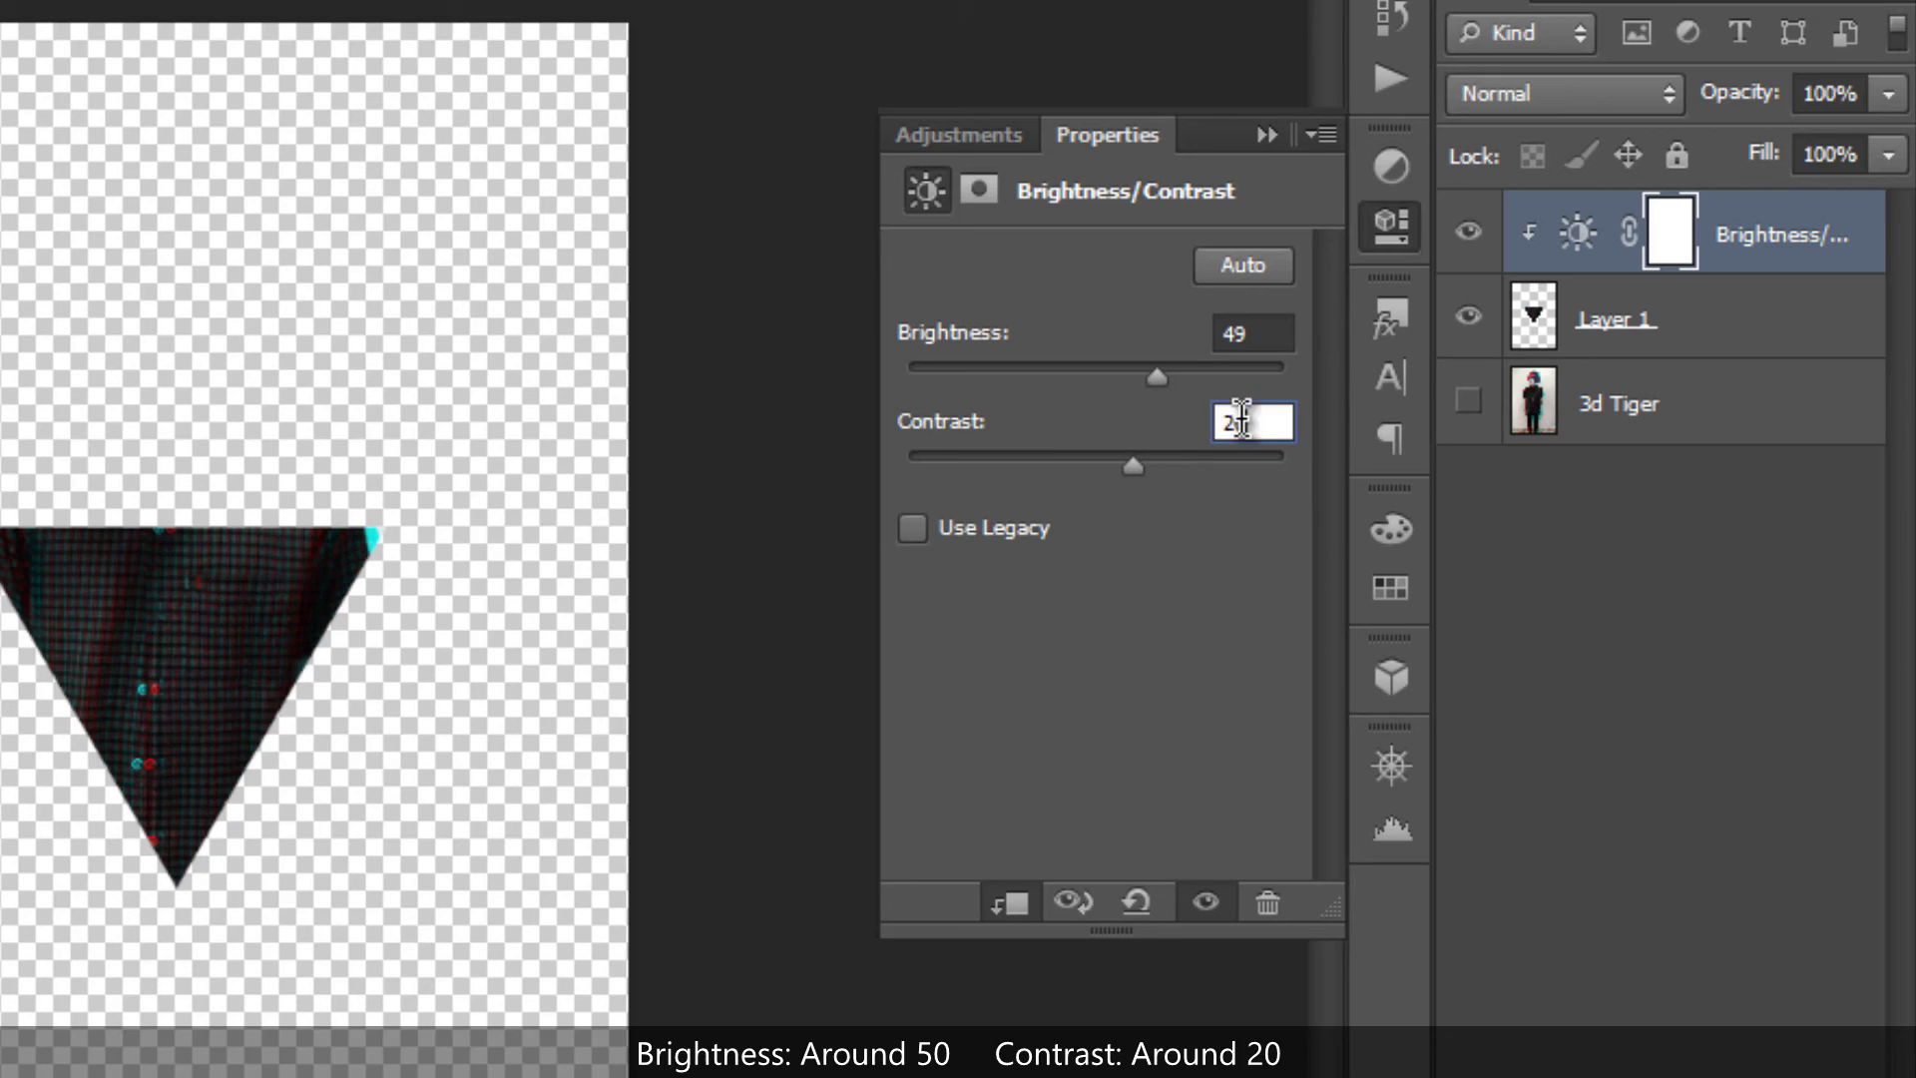
left_click(1247, 419)
type("2")
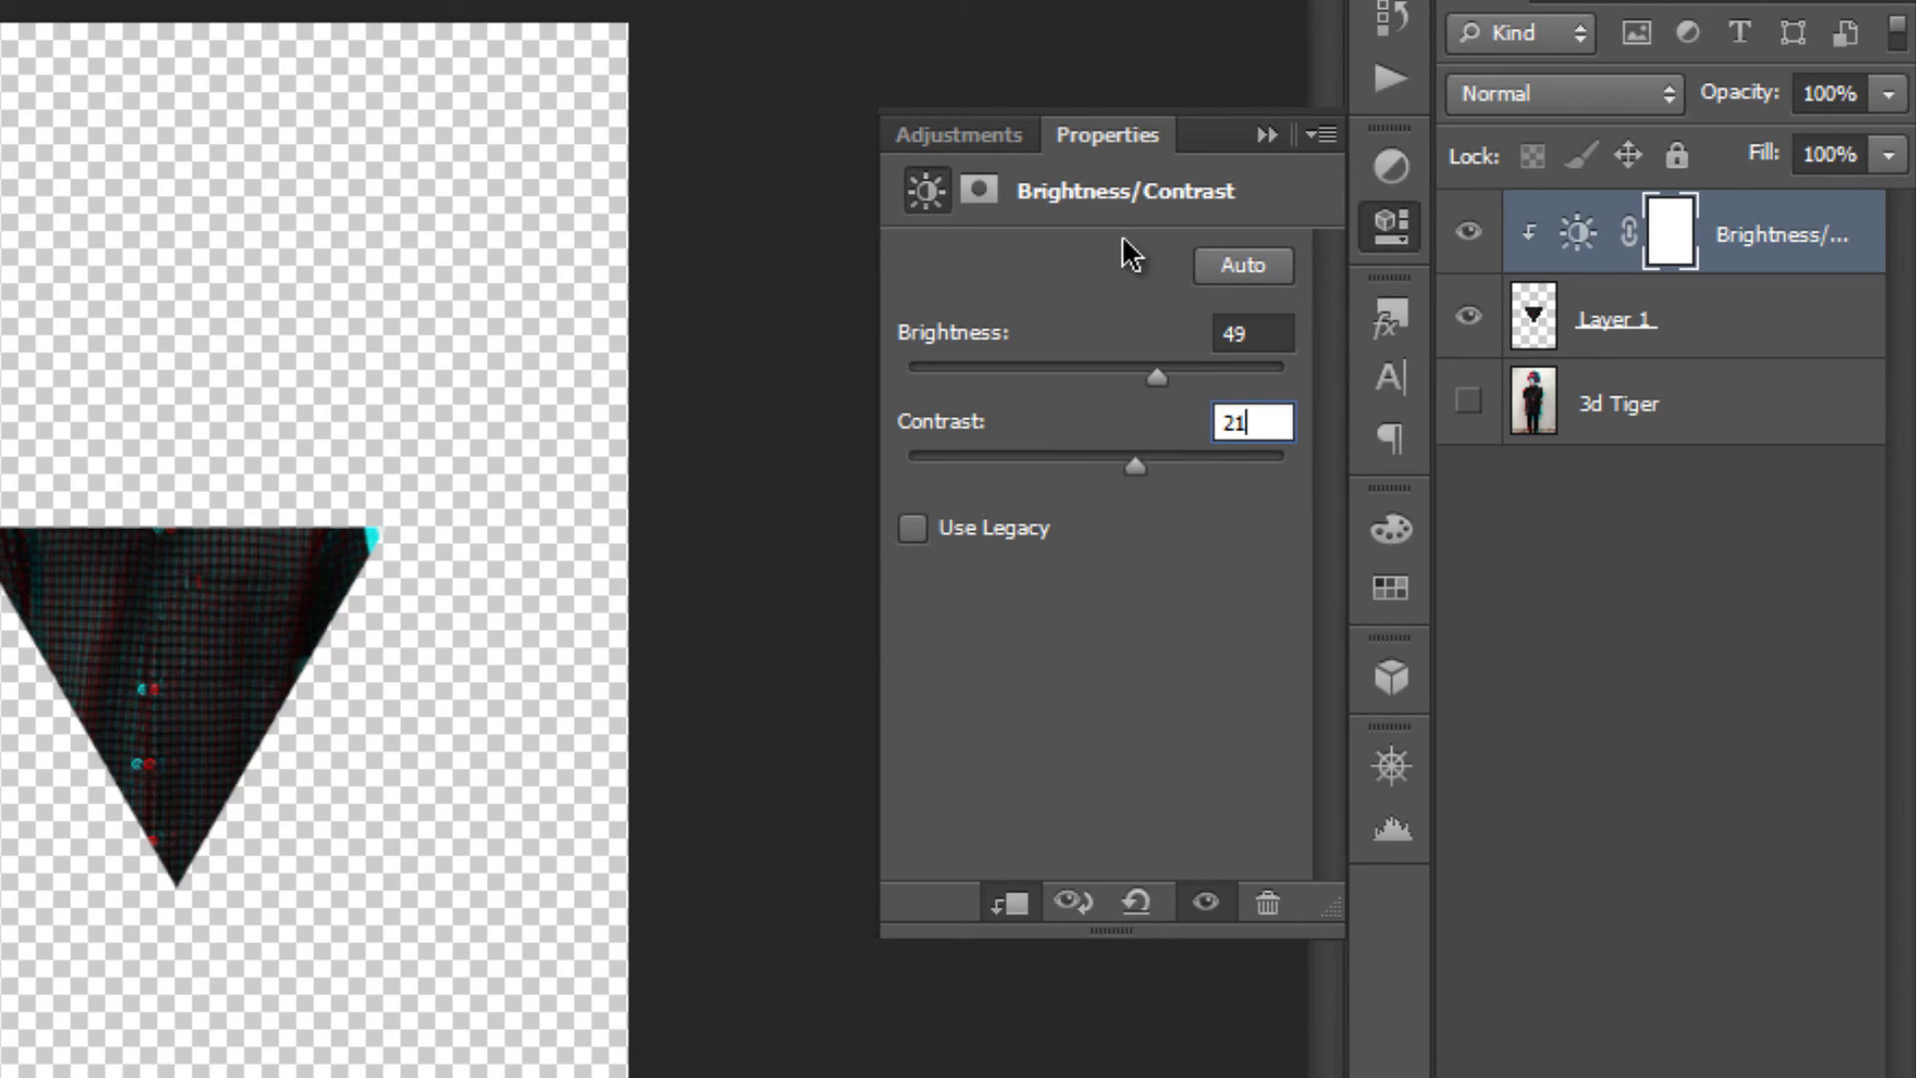
left_click(1389, 180)
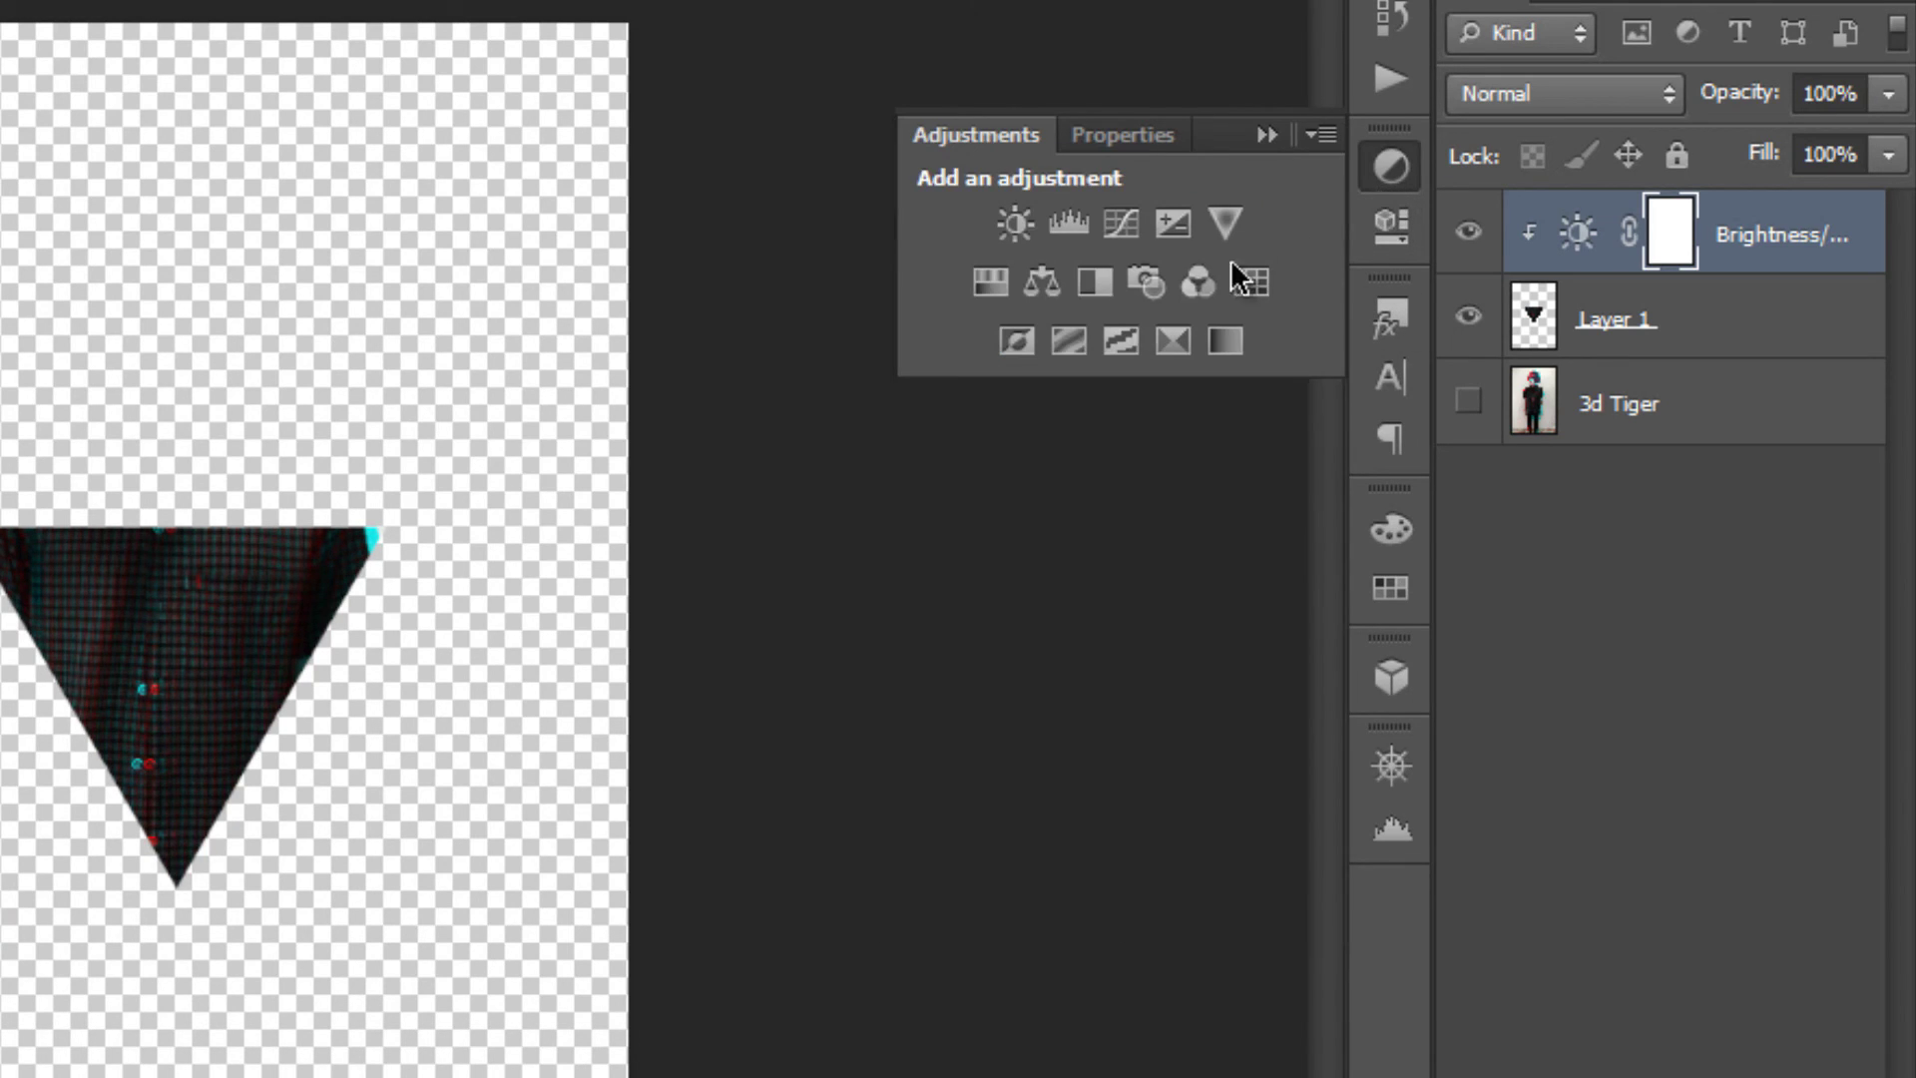
Step: Add a Levels adjustment with input levels 12, 1.00 and 87, clipped to the triangle
left_click(1060, 225)
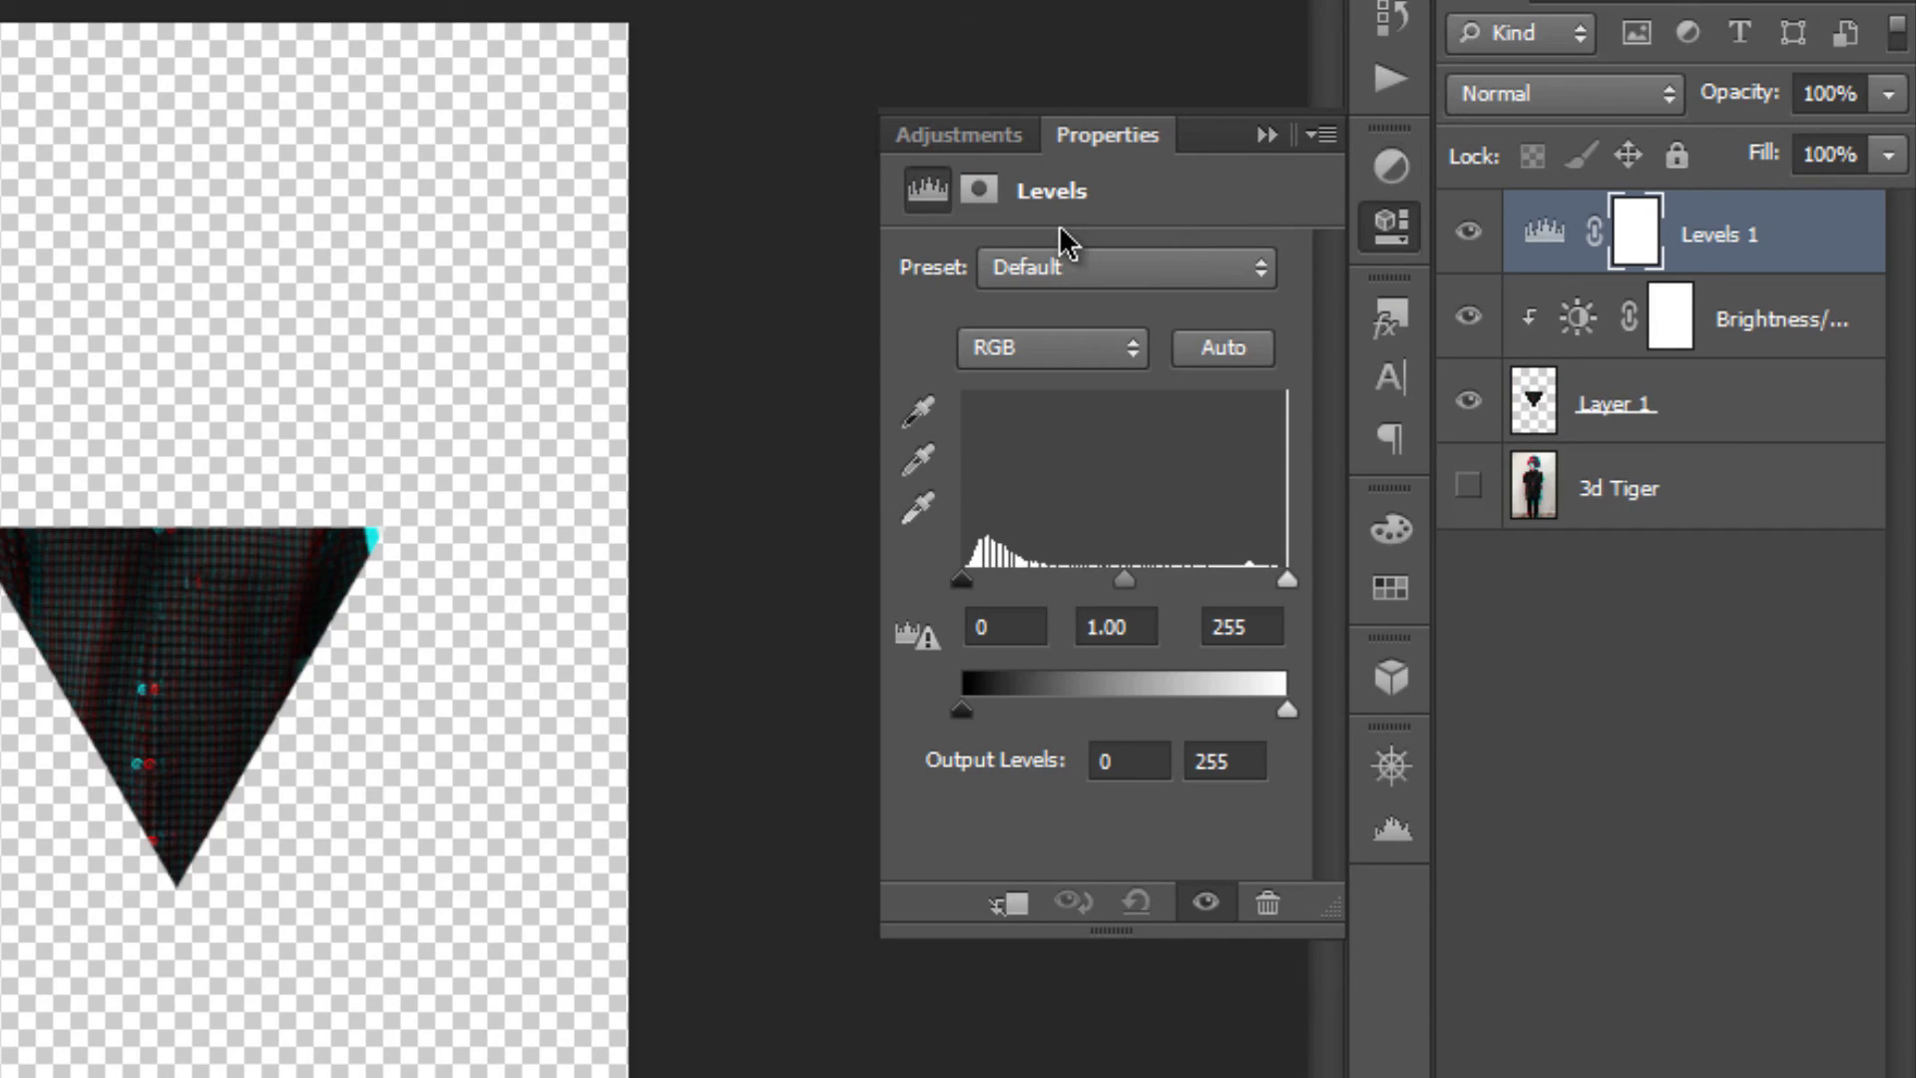
left_click(1018, 627)
type("12")
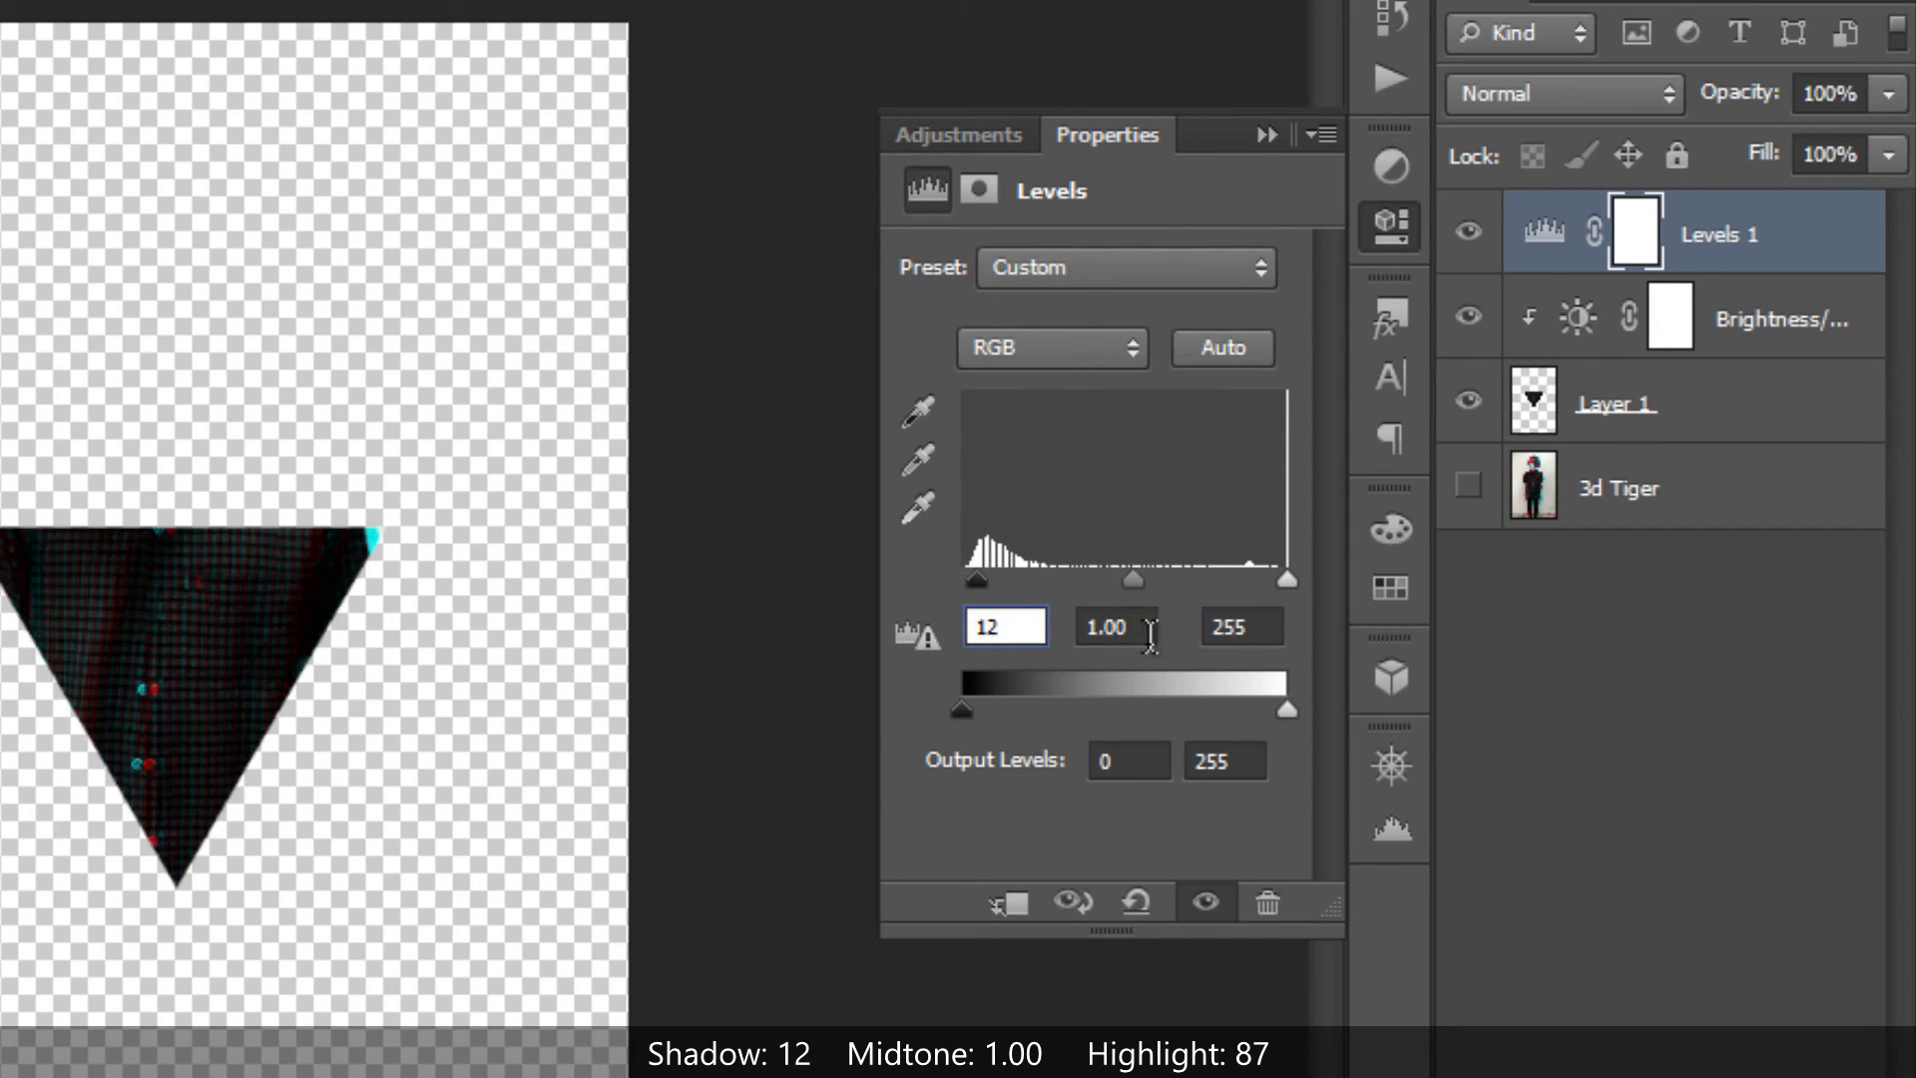
key("Tab")
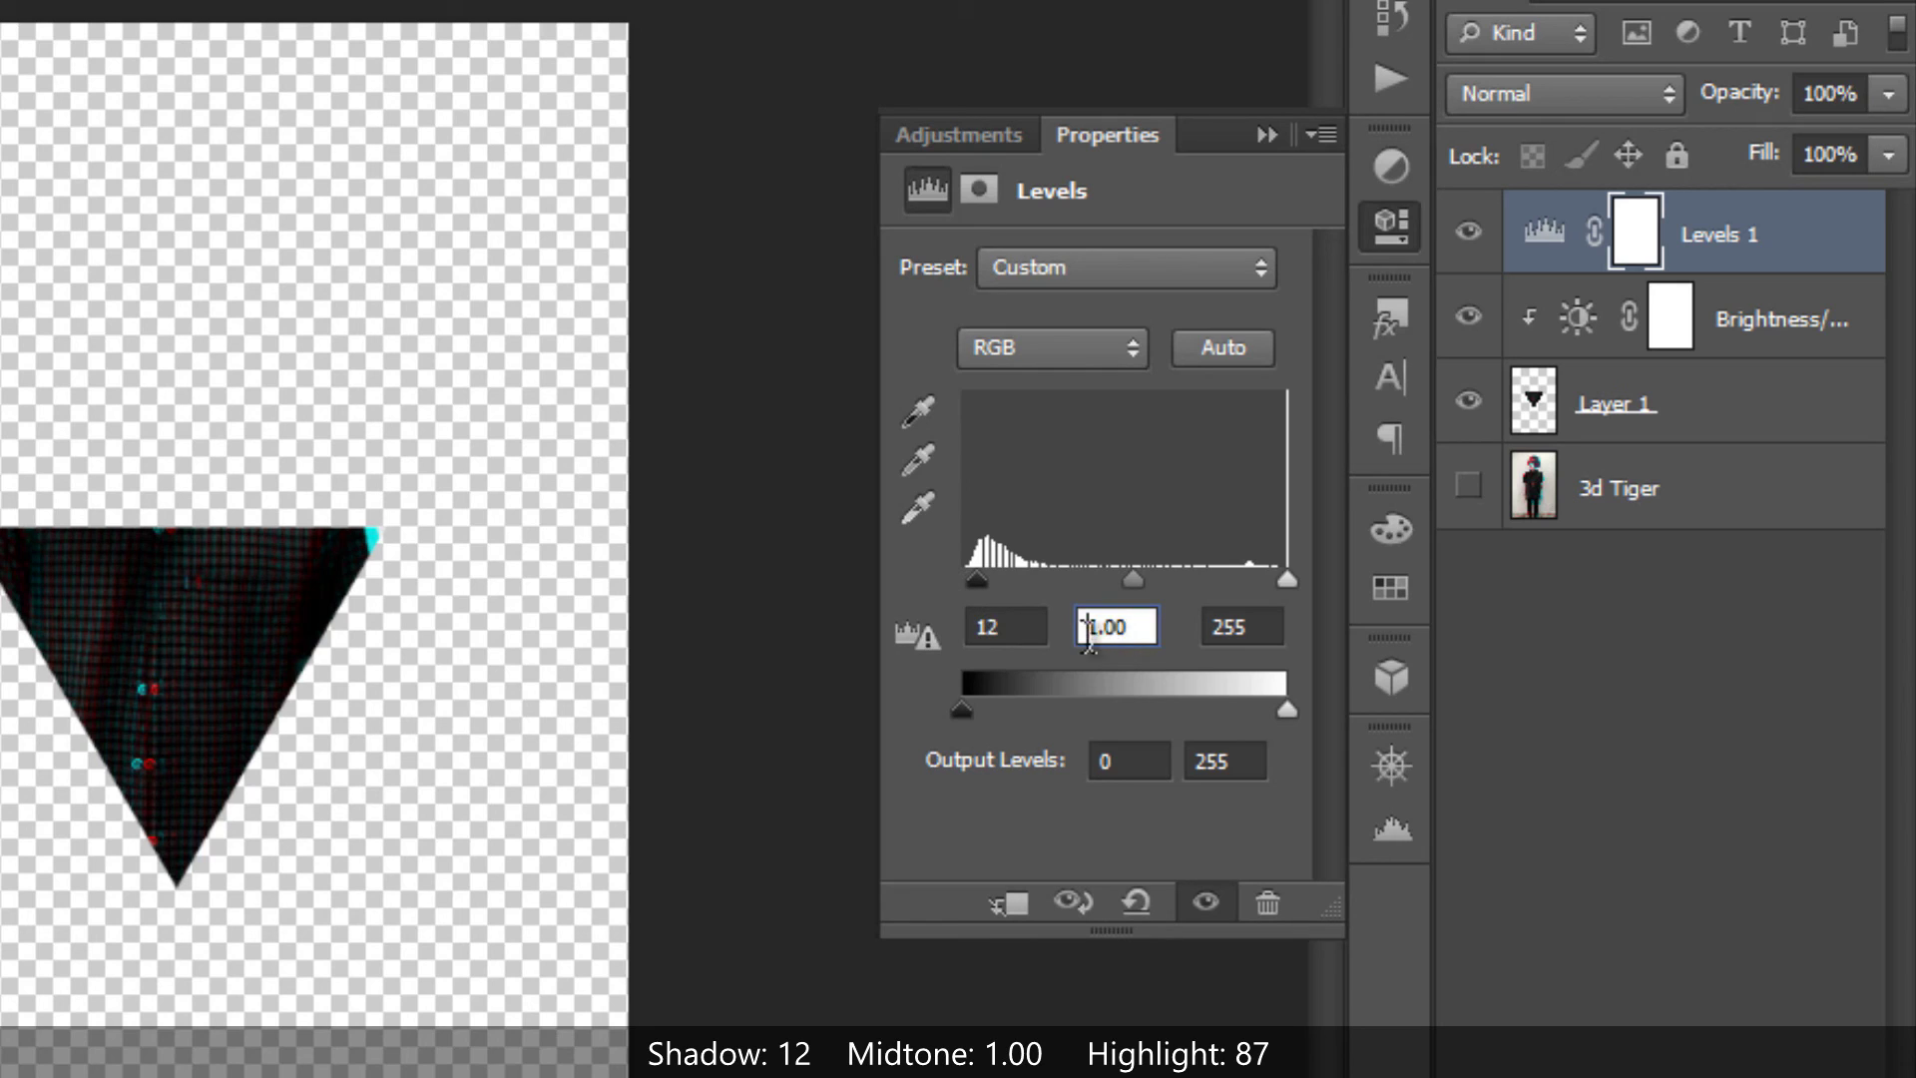
key("Tab")
double_click(1266, 627)
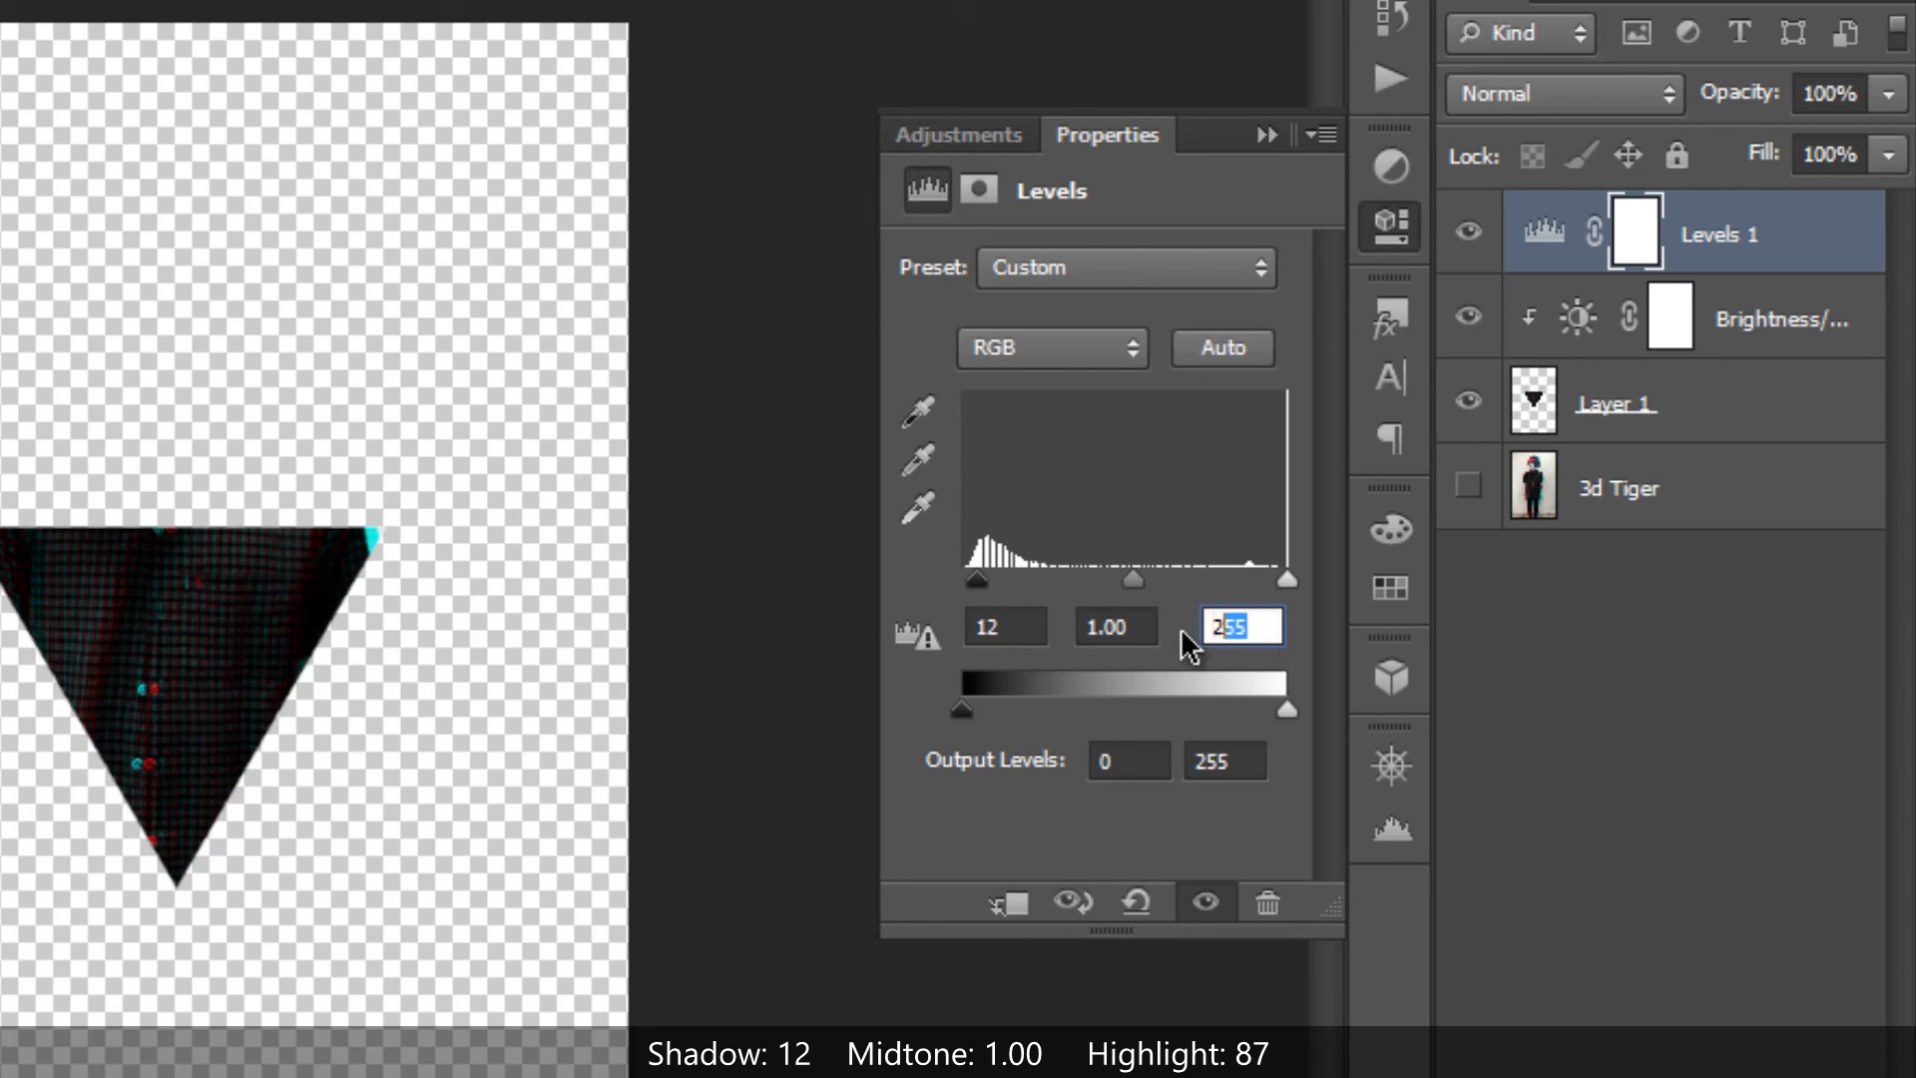
type("87")
key("Return")
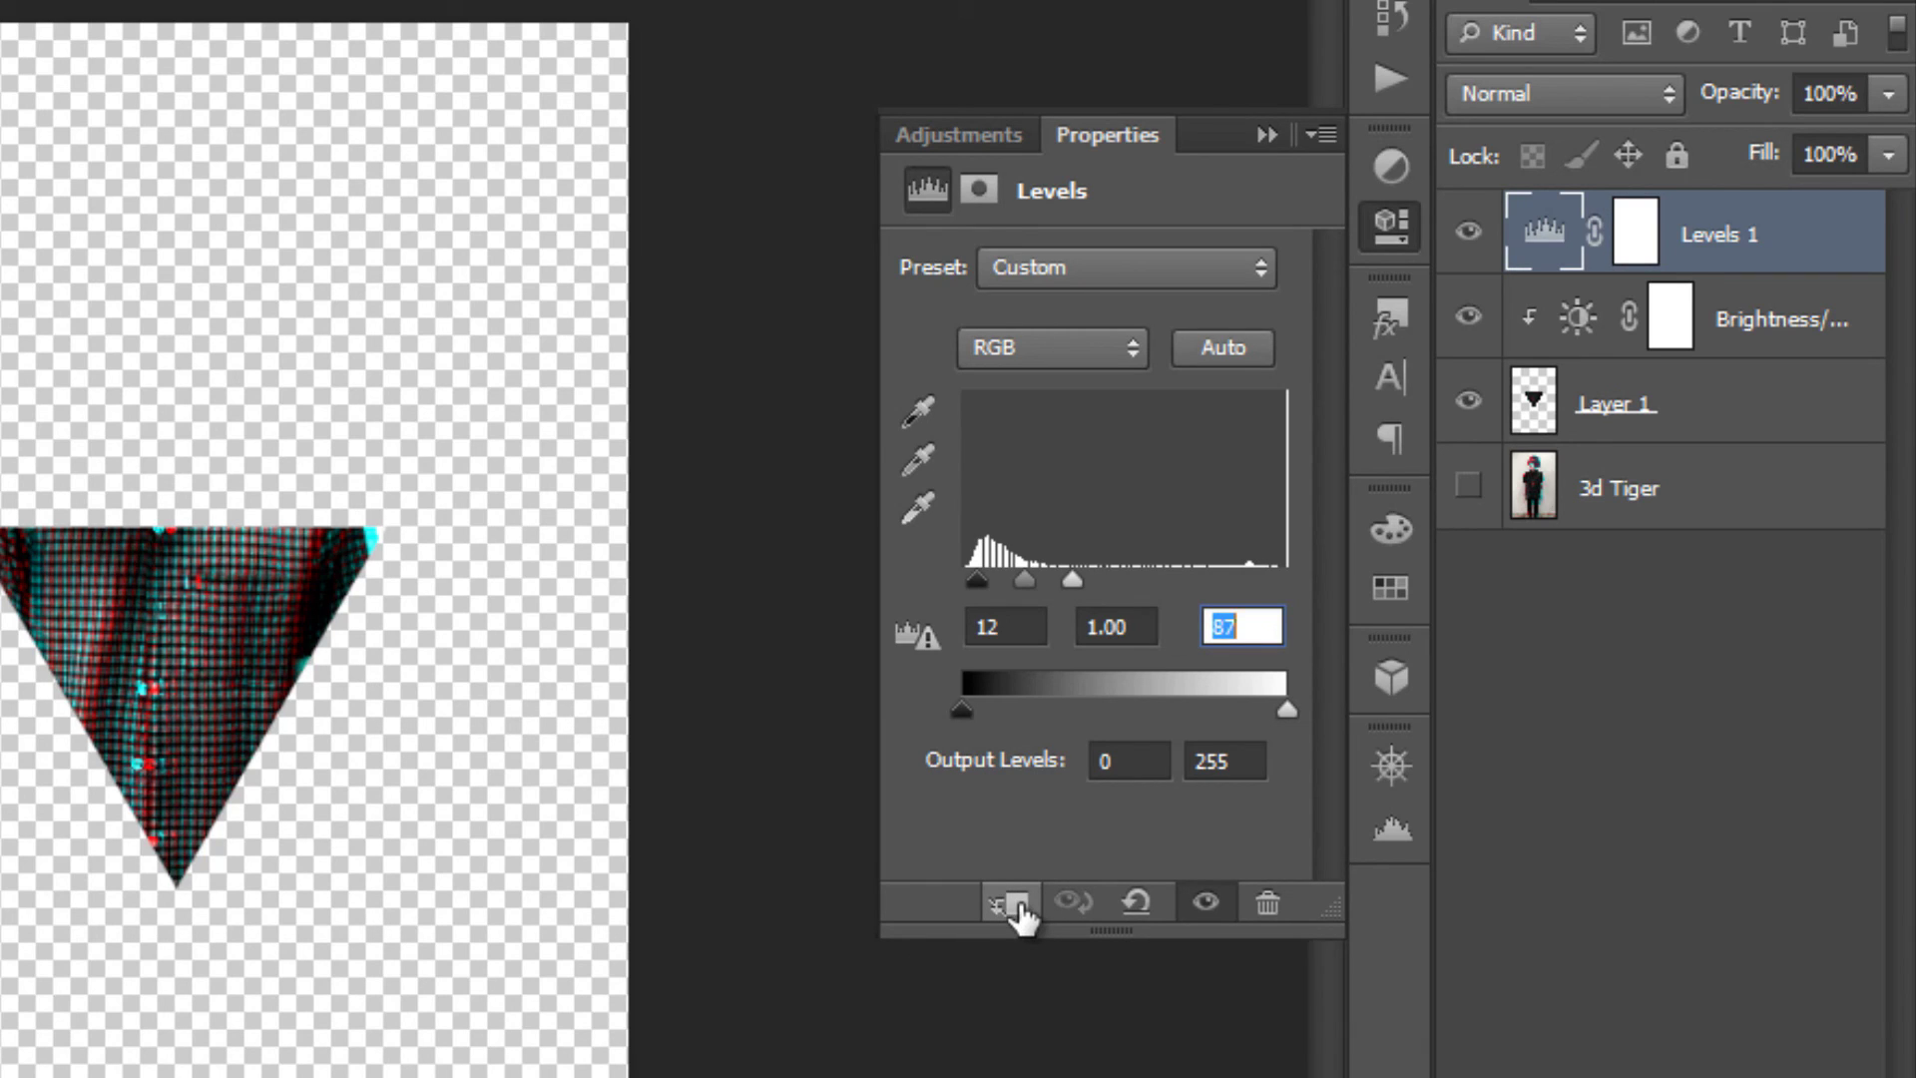
left_click(1016, 910)
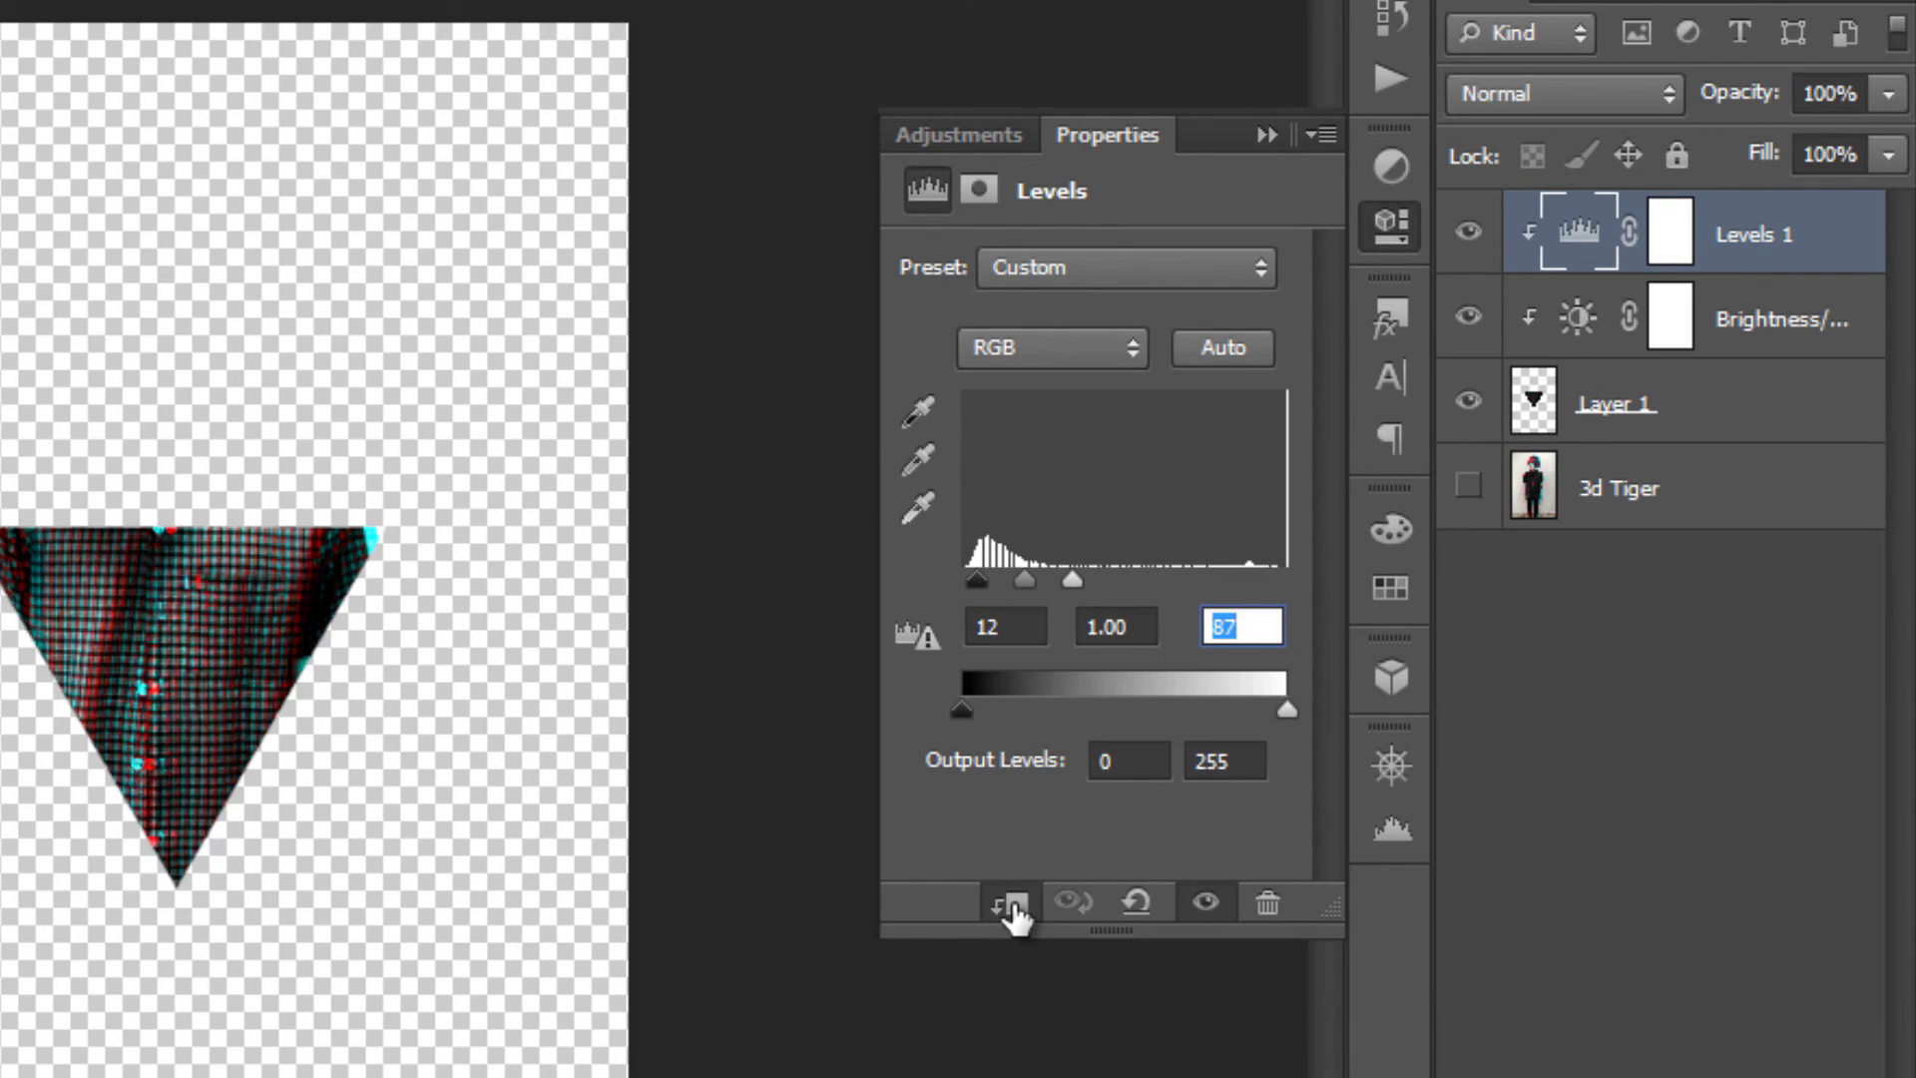
Step: Merge Levels, Brightness/Contrast and the triangle layer into one, and show 3d Tiger again
left_click(1264, 137)
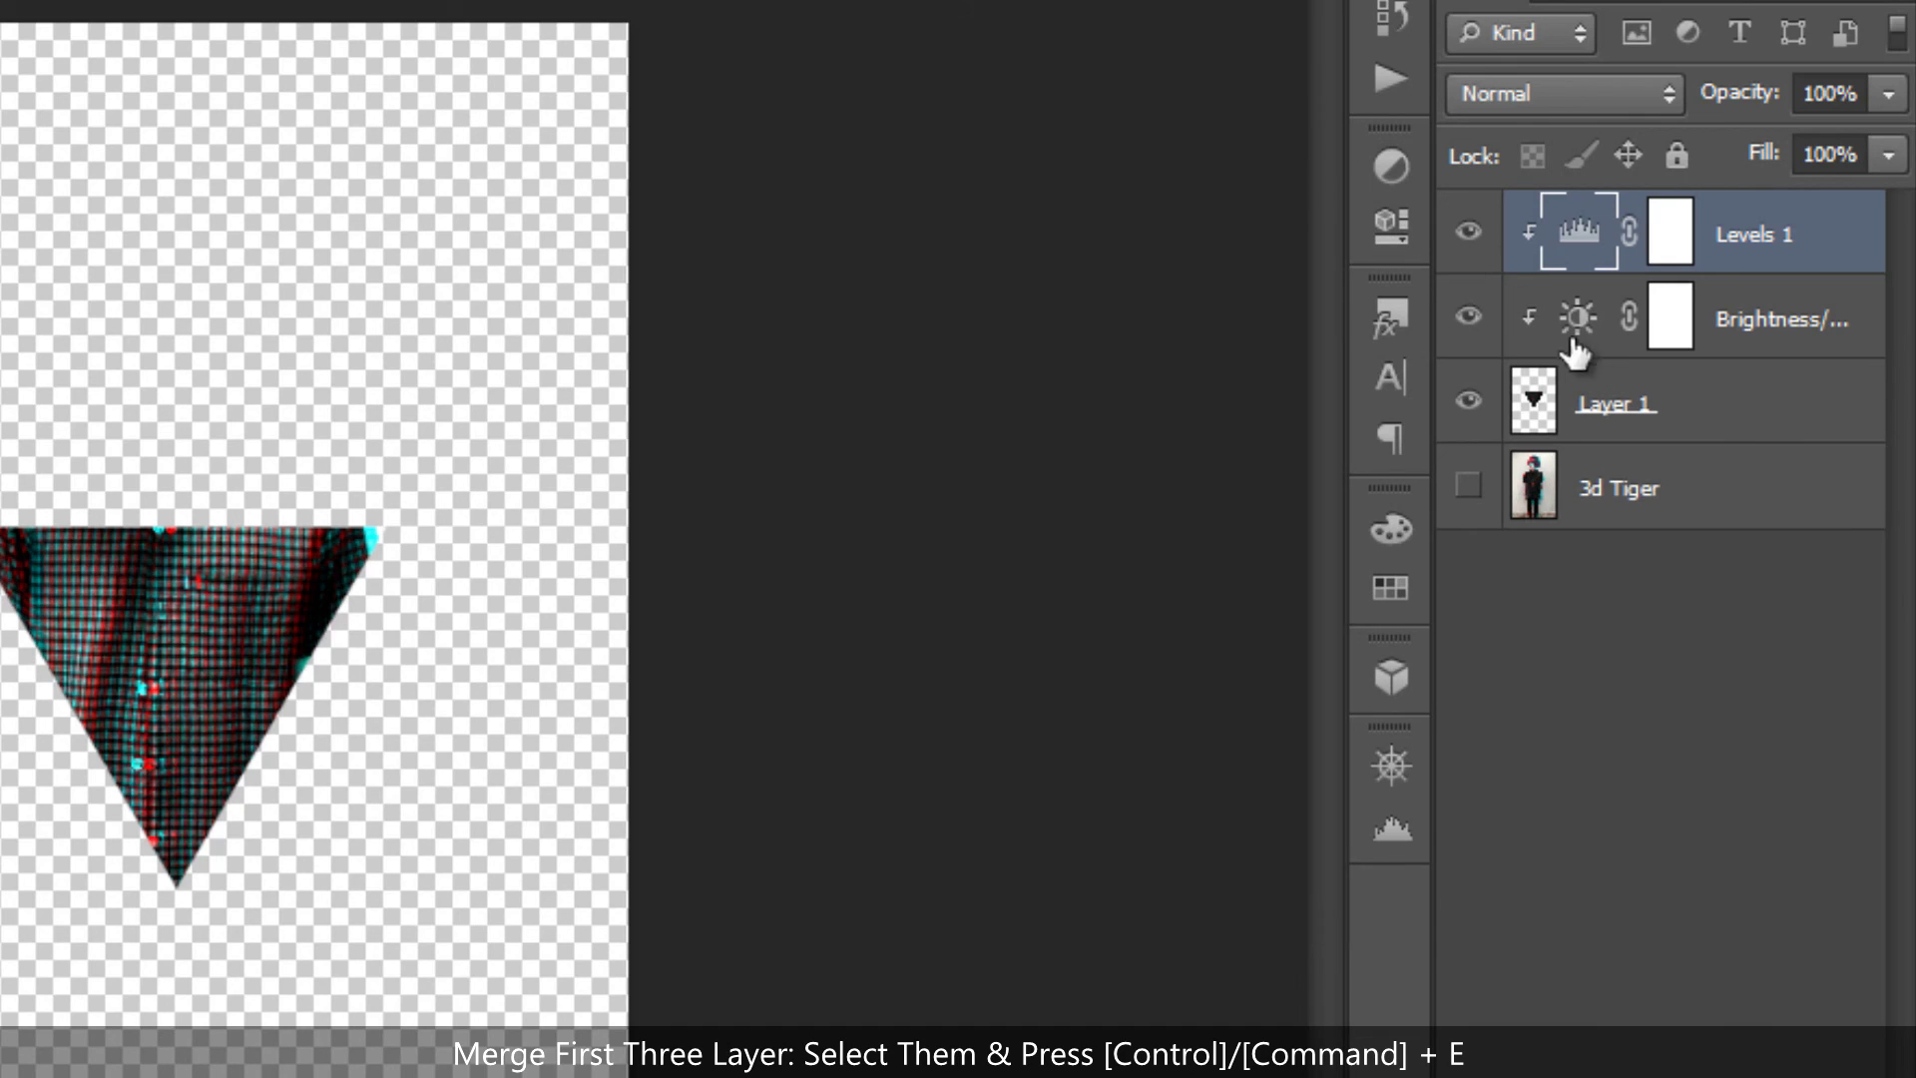
left_click(1736, 419, "shift")
key("ctrl+e")
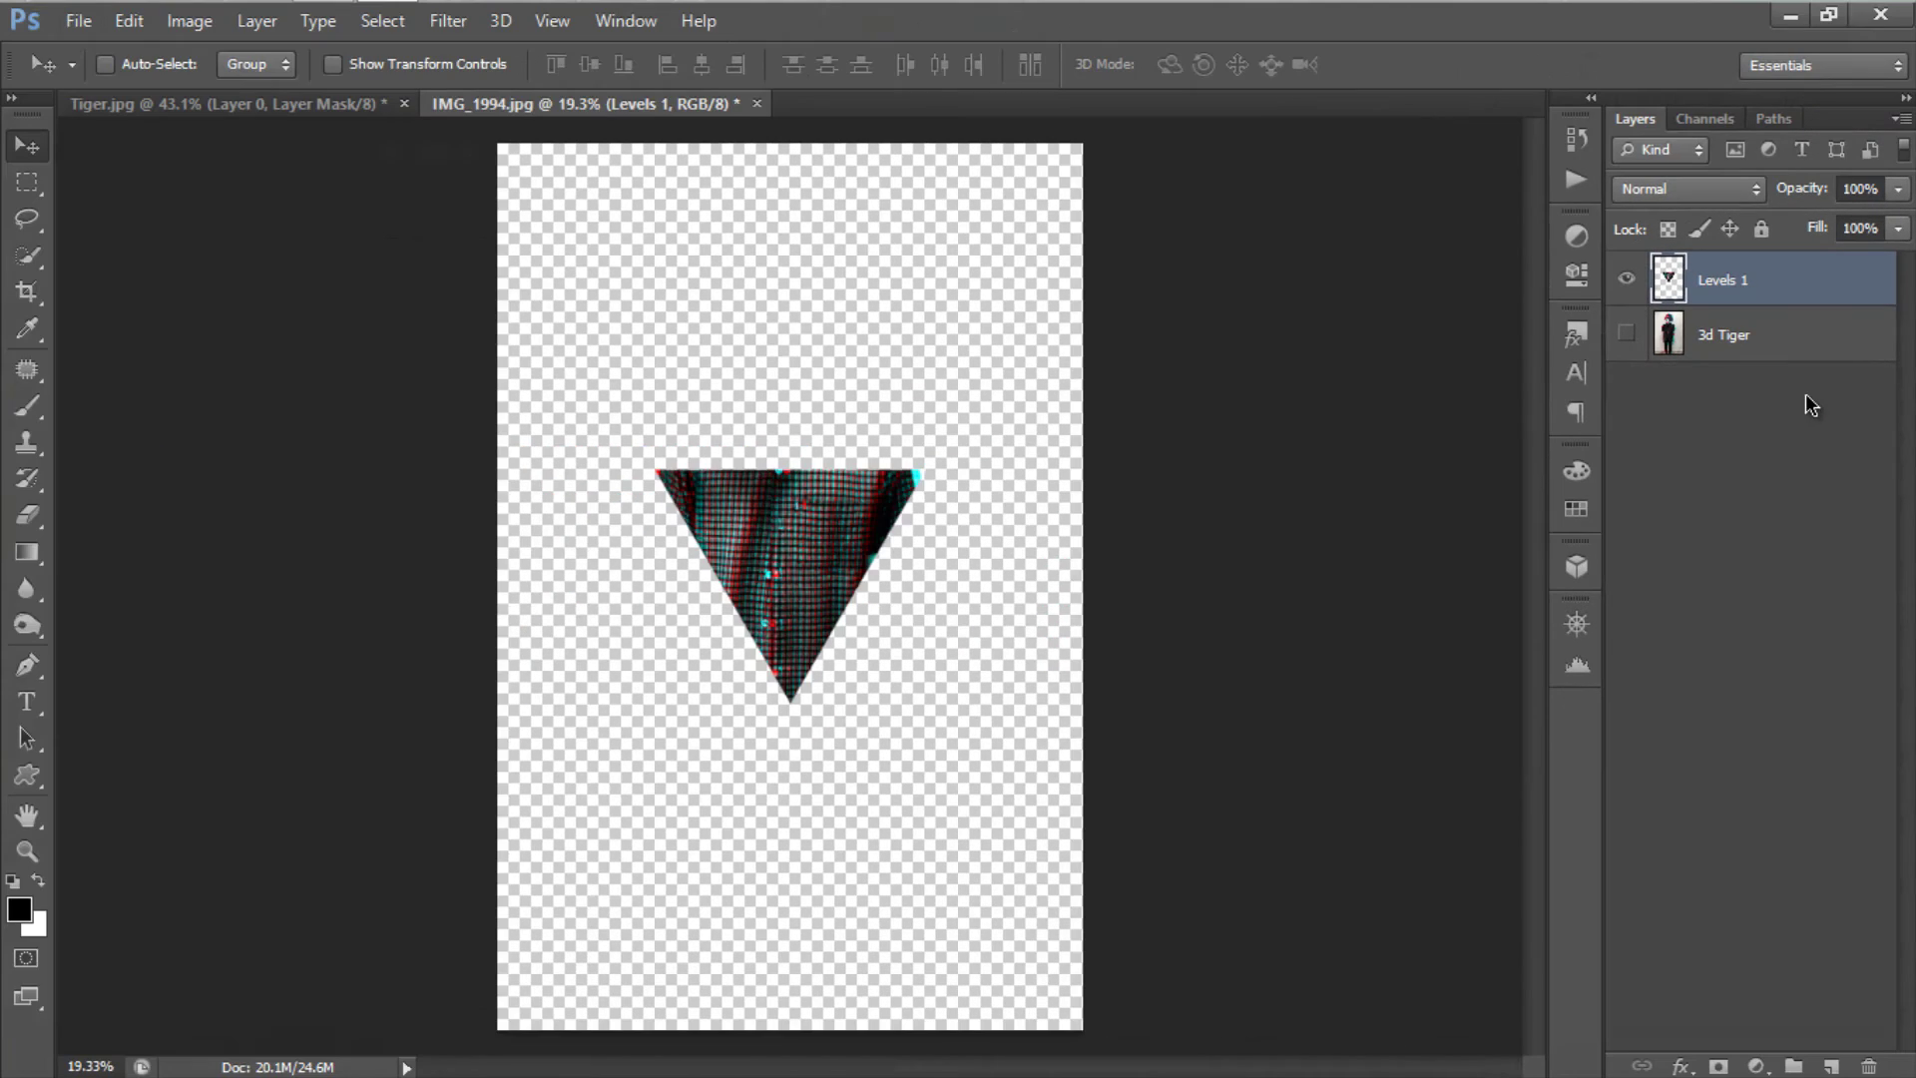
left_click(1627, 337)
left_click(1627, 280)
left_click(1627, 280)
left_click(1627, 280)
left_click(1626, 280)
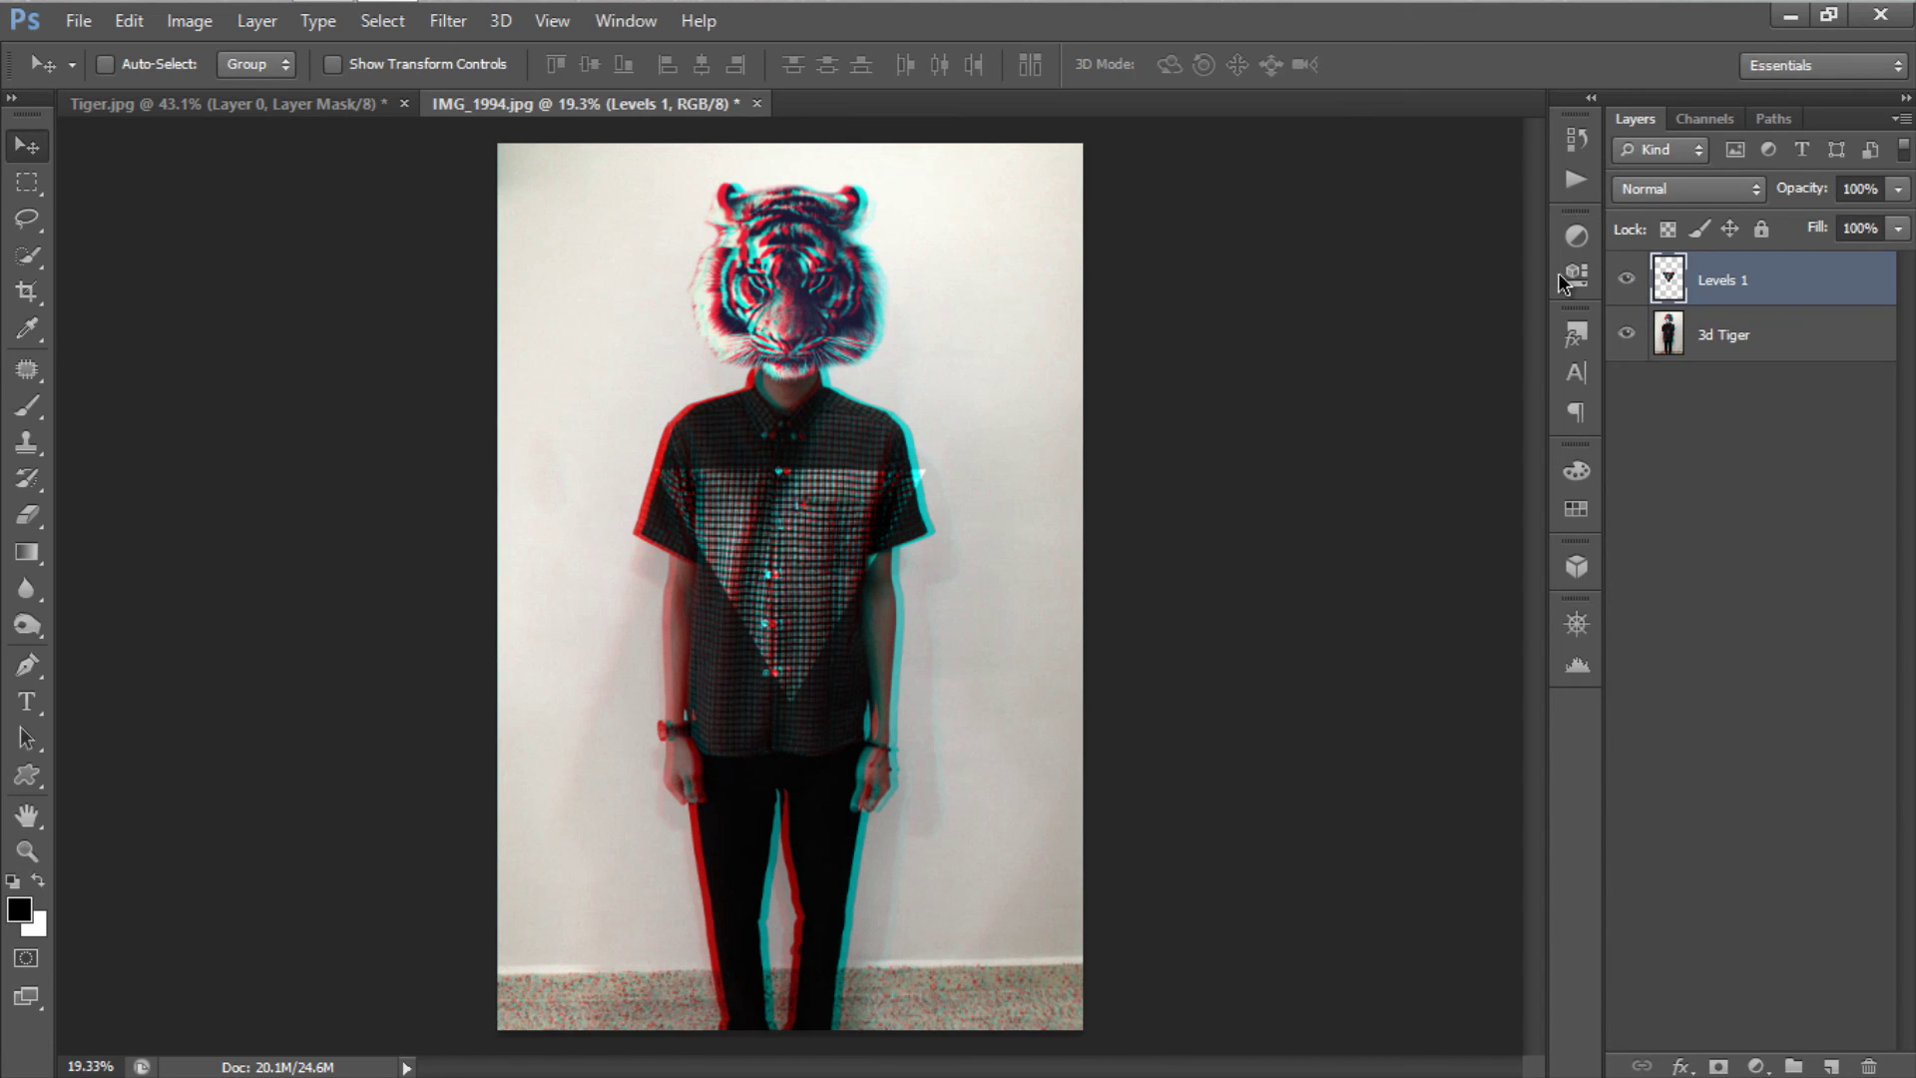
Step: Place Tiger Vignette.png and stretch it to frame the whole canvas, then preview full screen
left_click(78, 20)
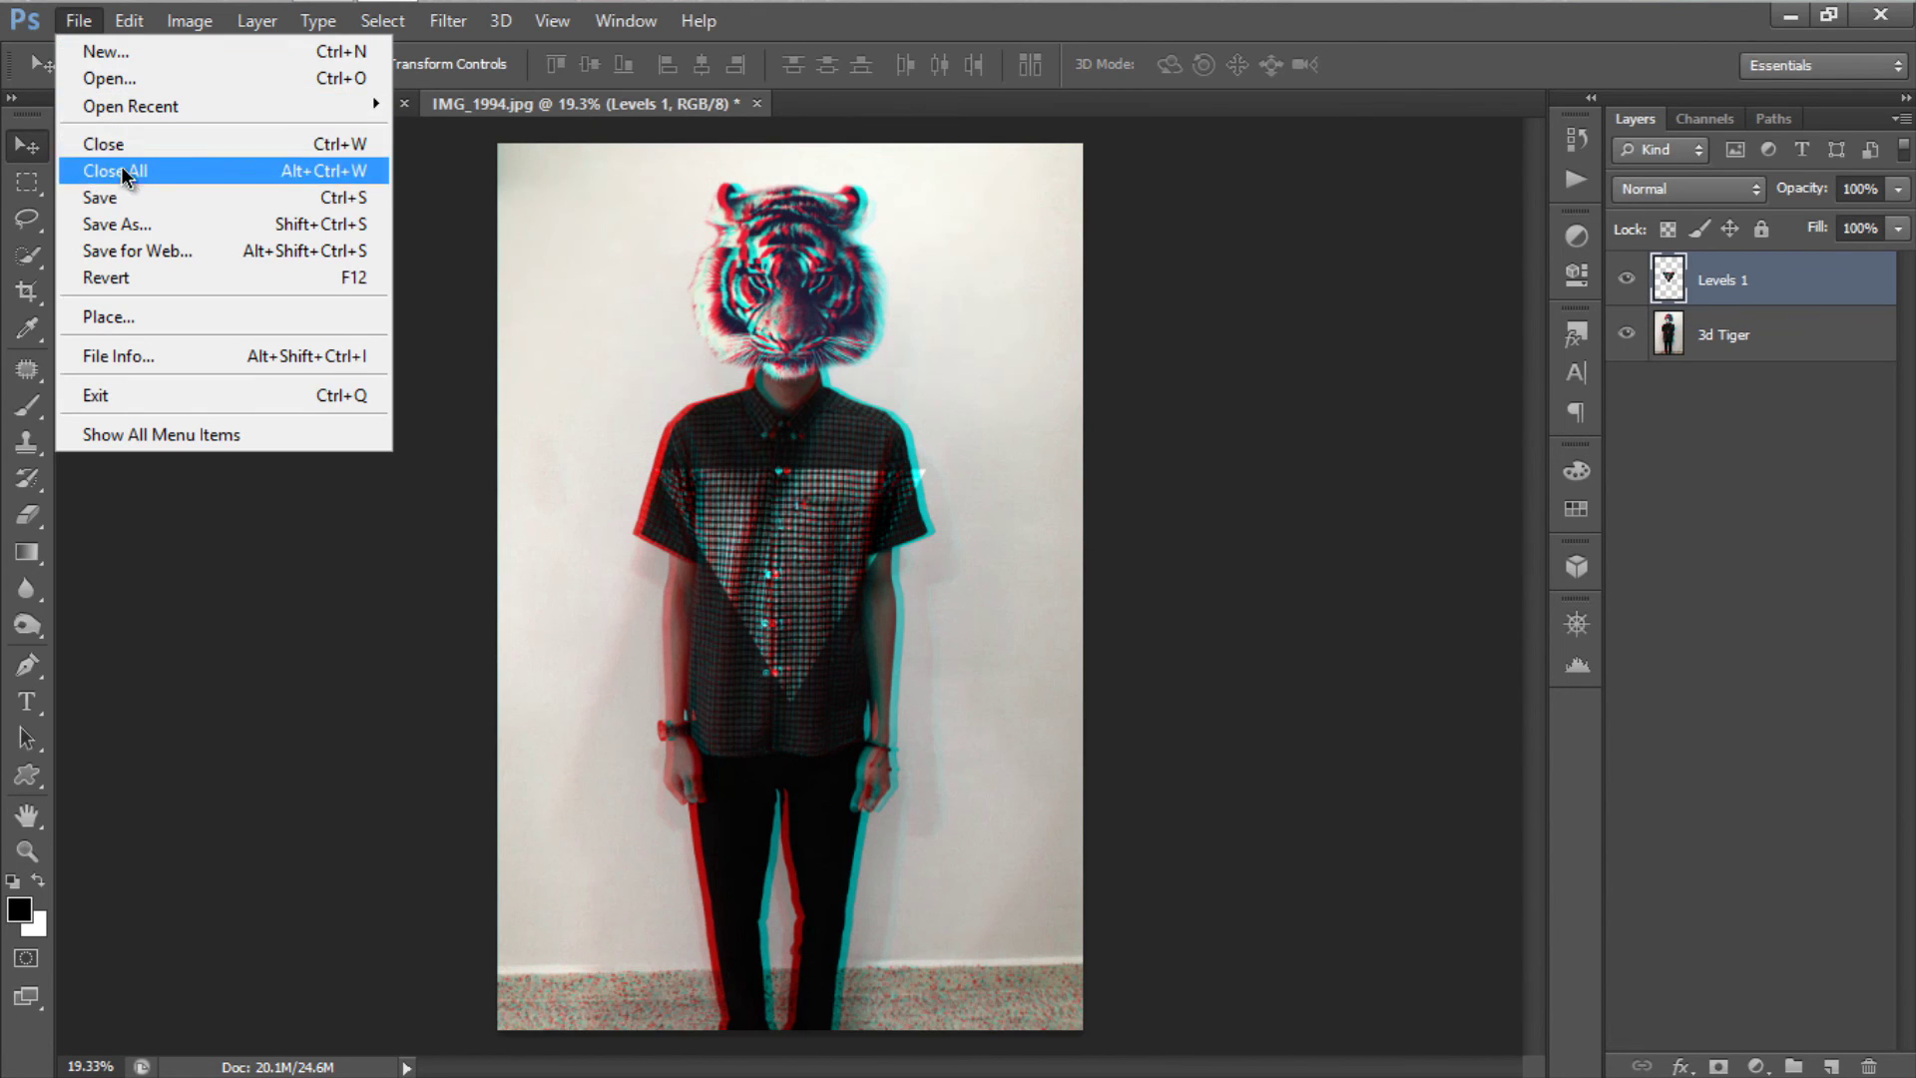
left_click(117, 318)
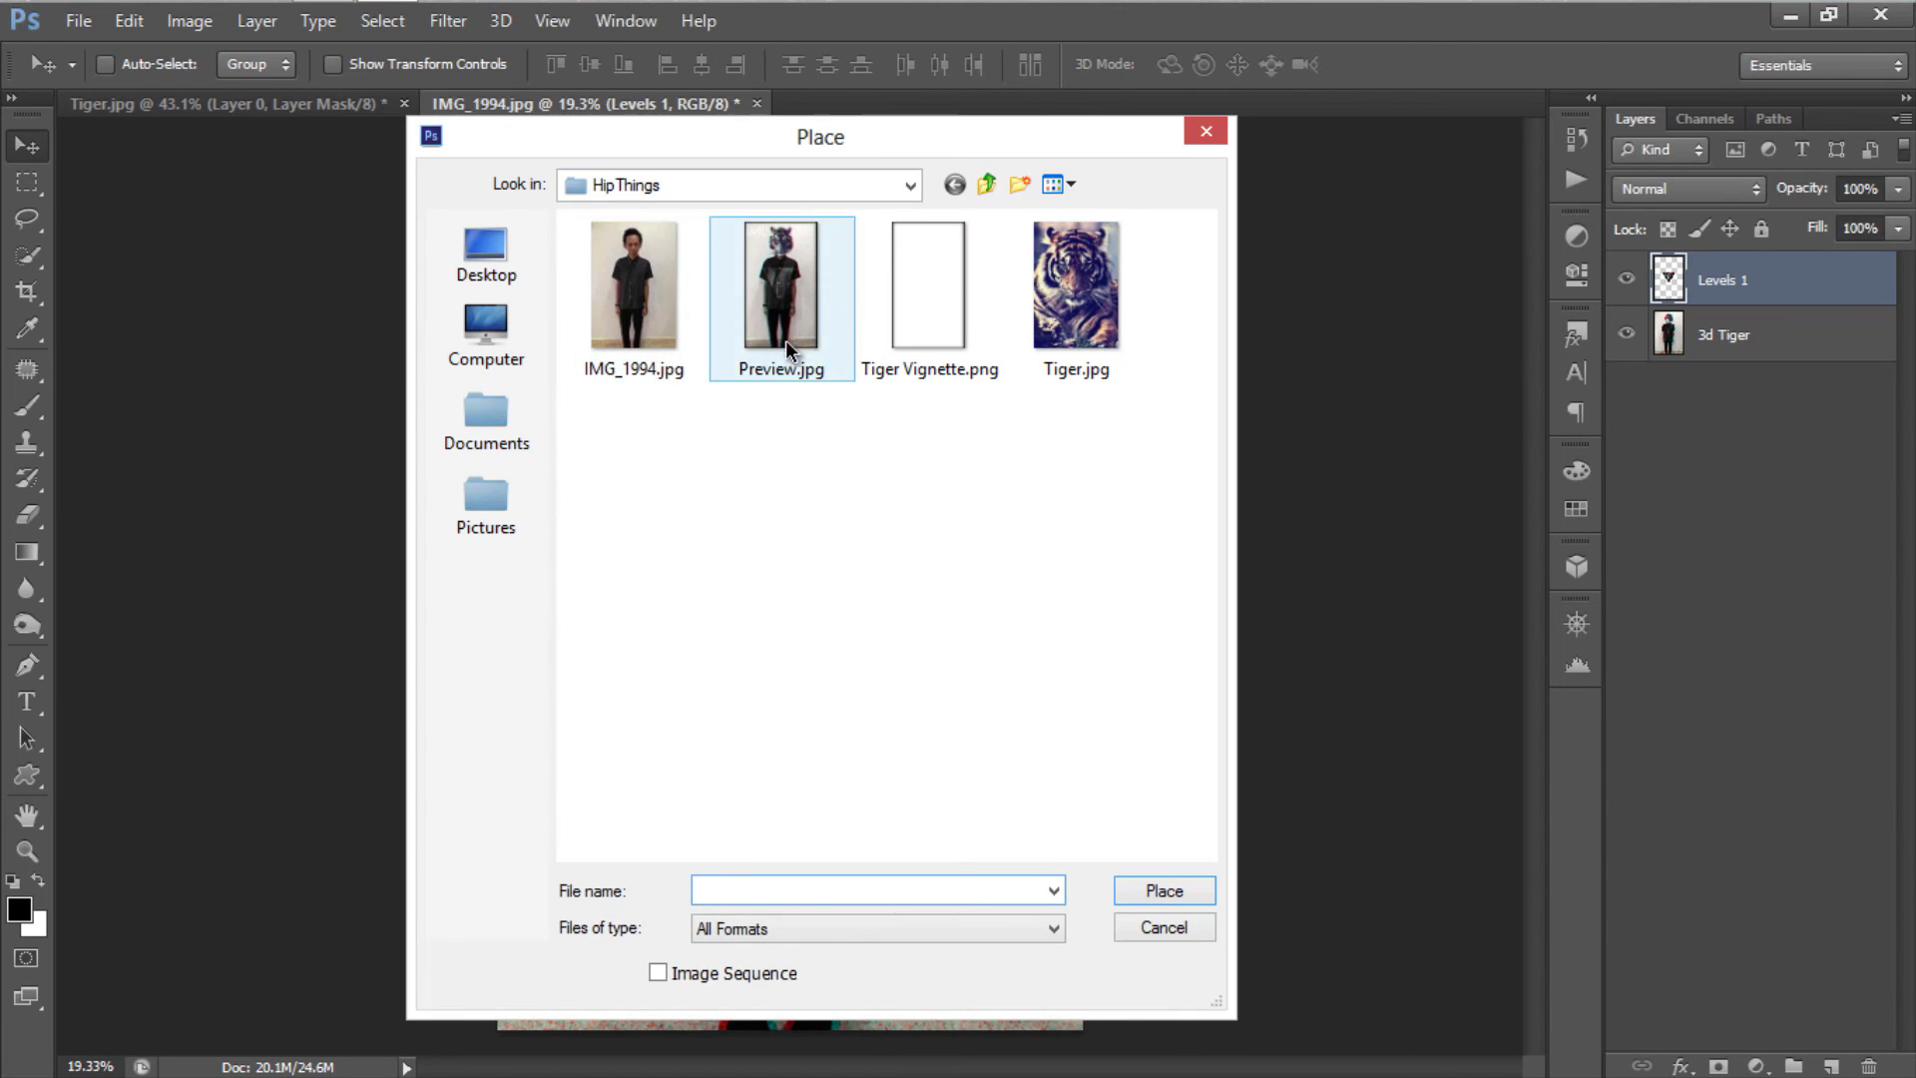
left_click(927, 300)
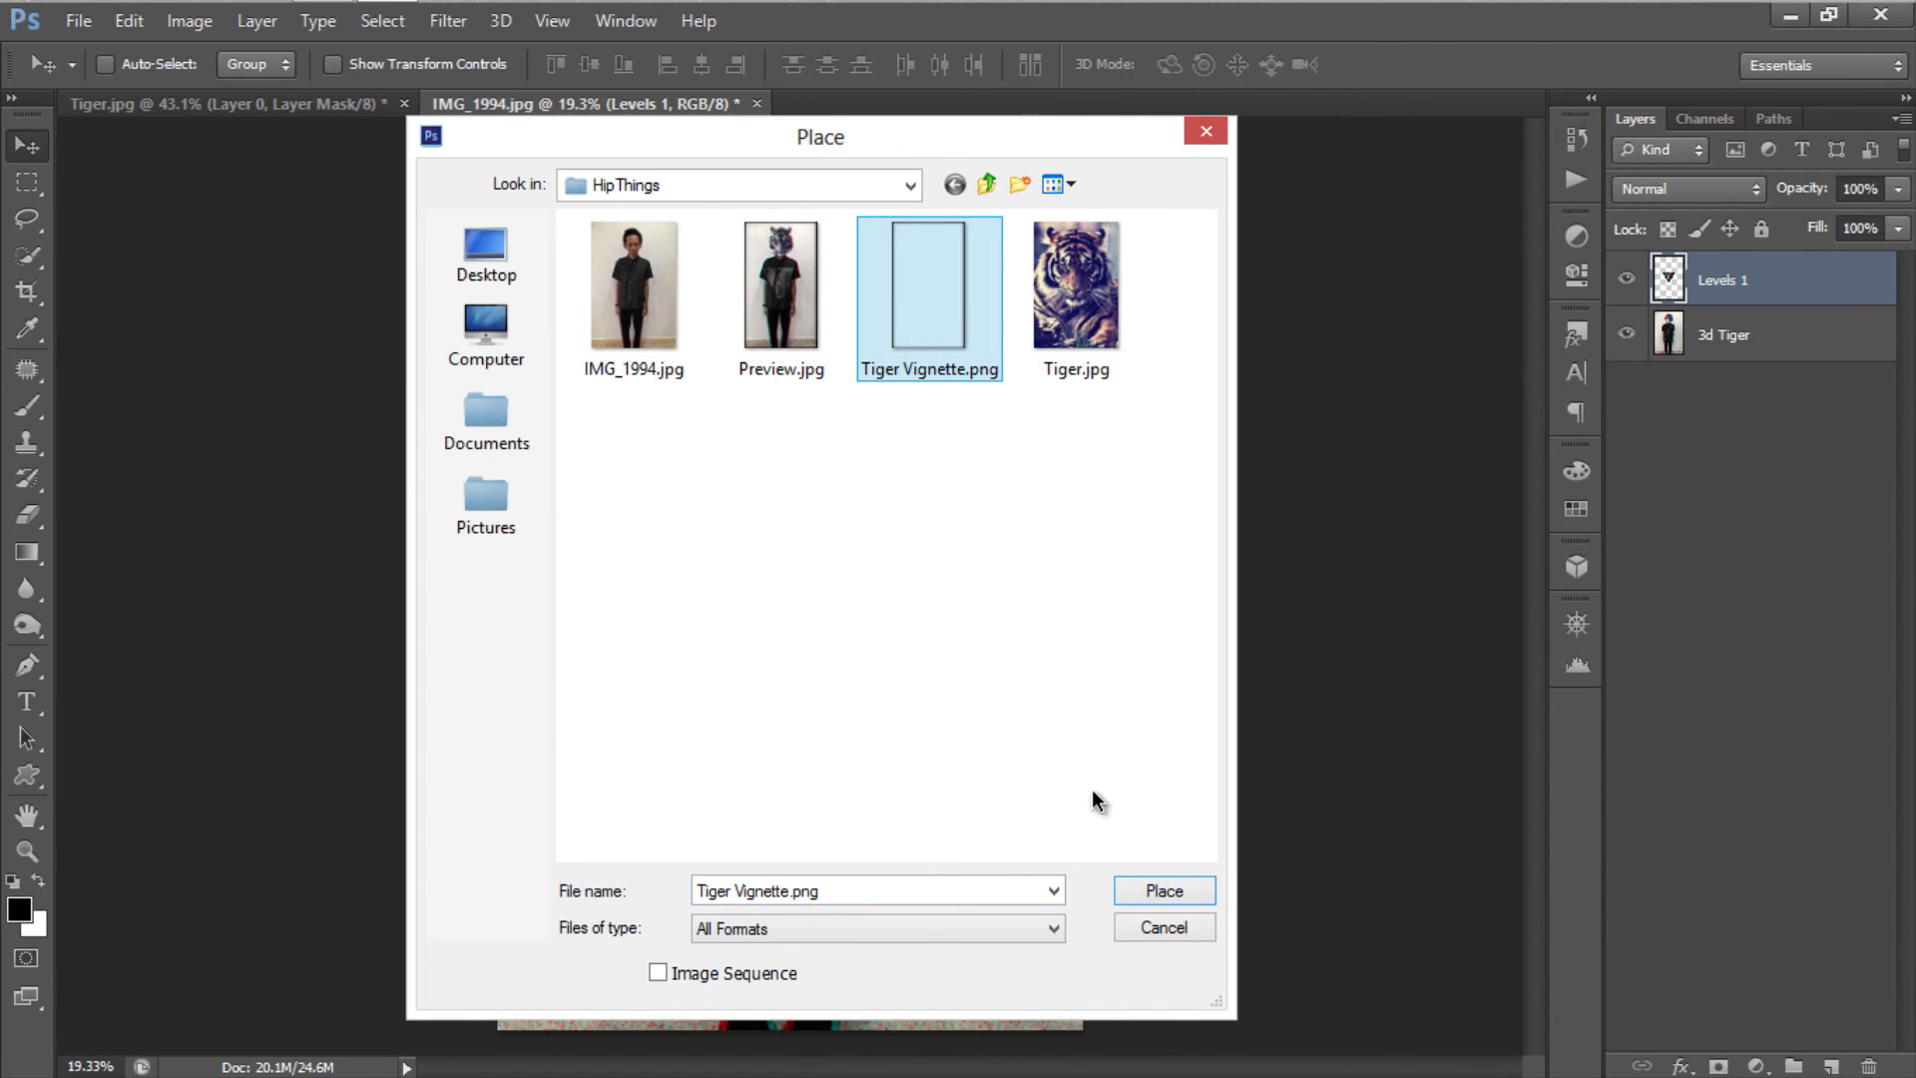
left_click(1163, 896)
left_click_drag(975, 739, 942, 721)
left_click_drag(978, 988, 1083, 1030)
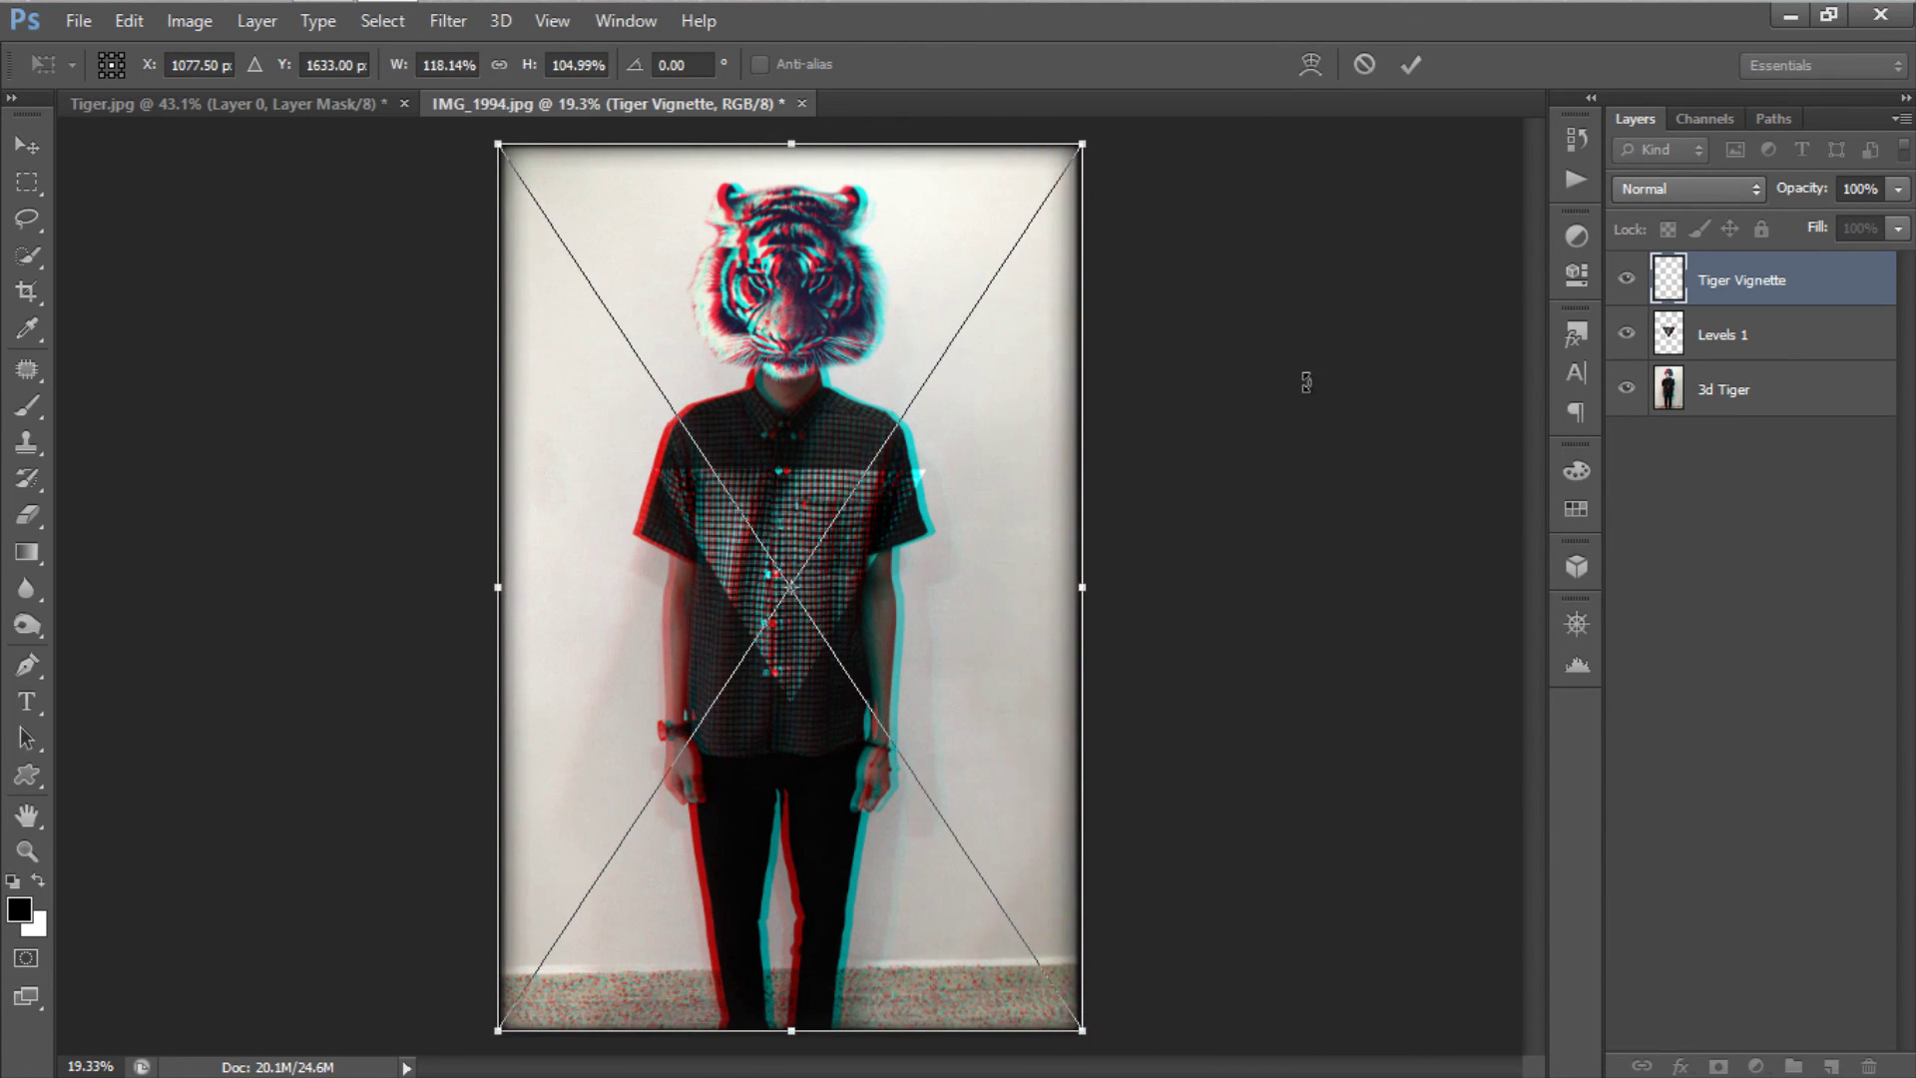
left_click(1411, 64)
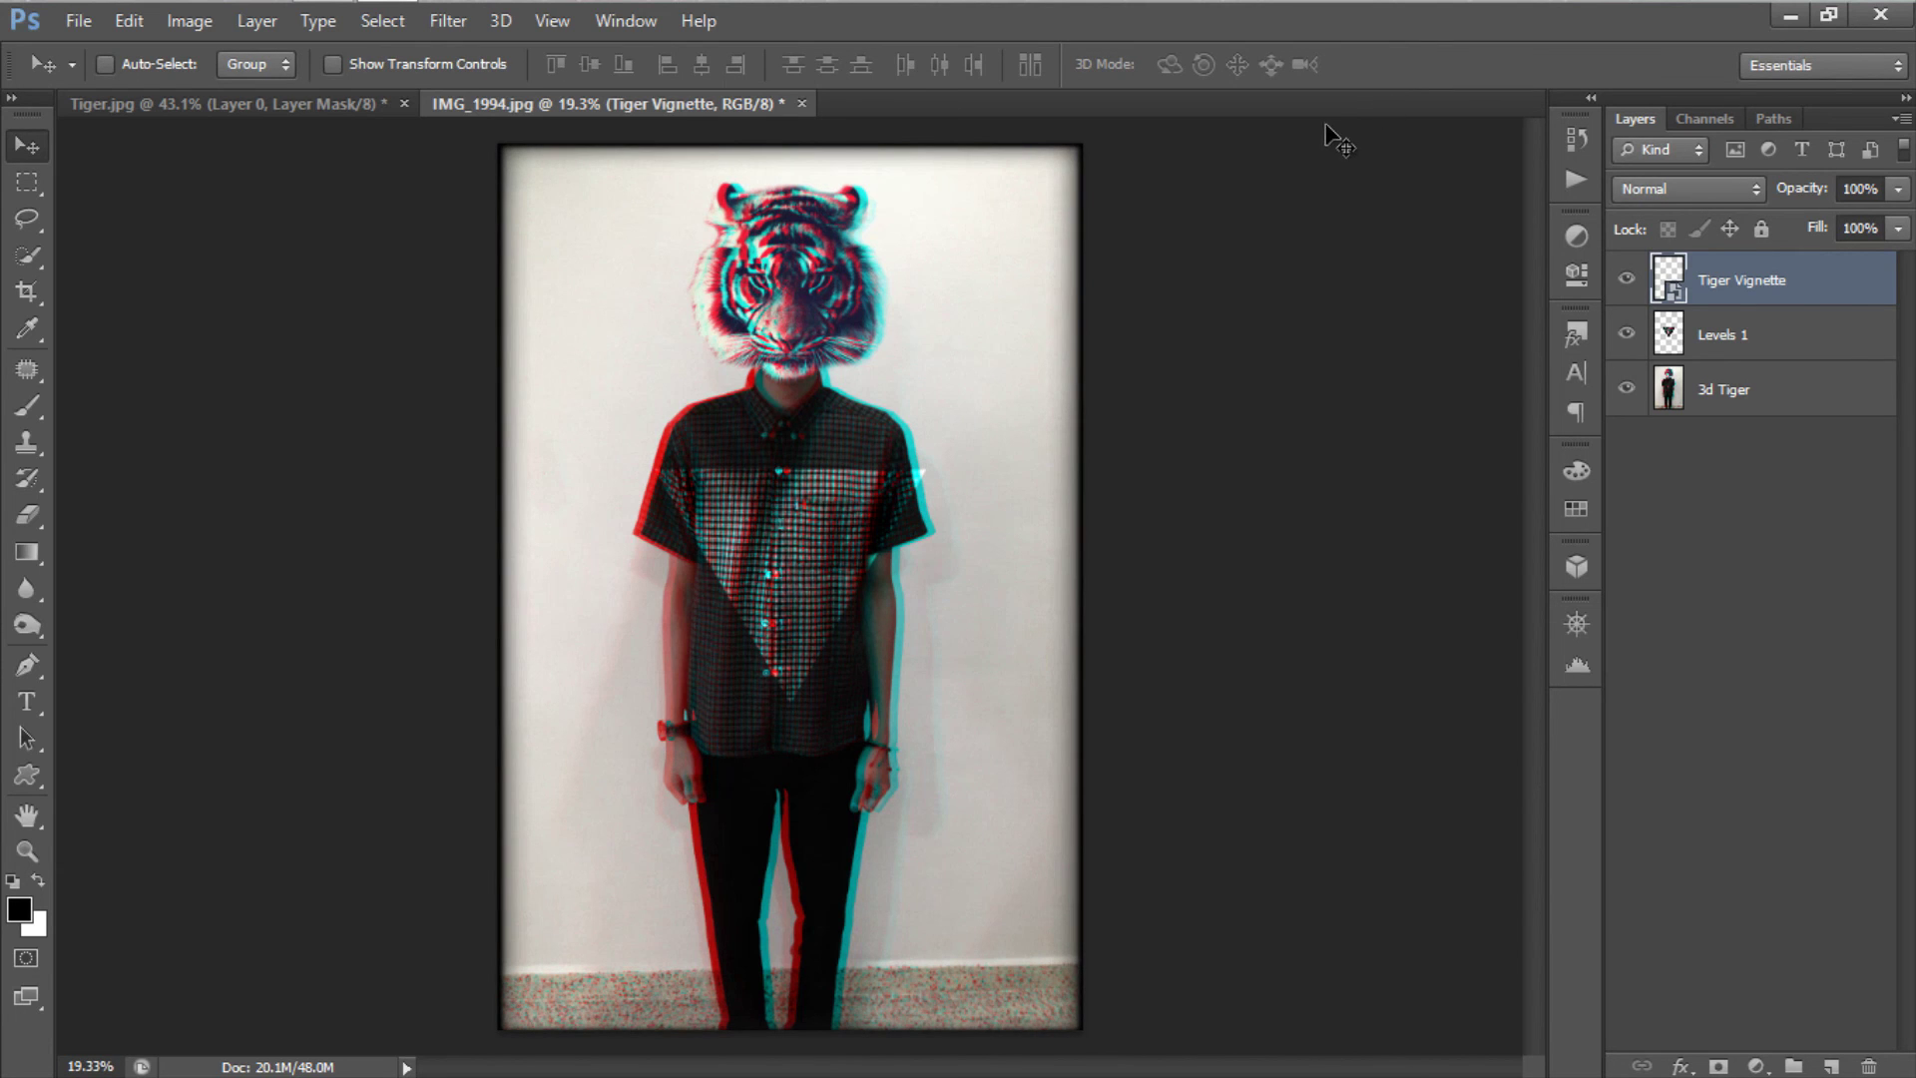
key("f")
key("f")
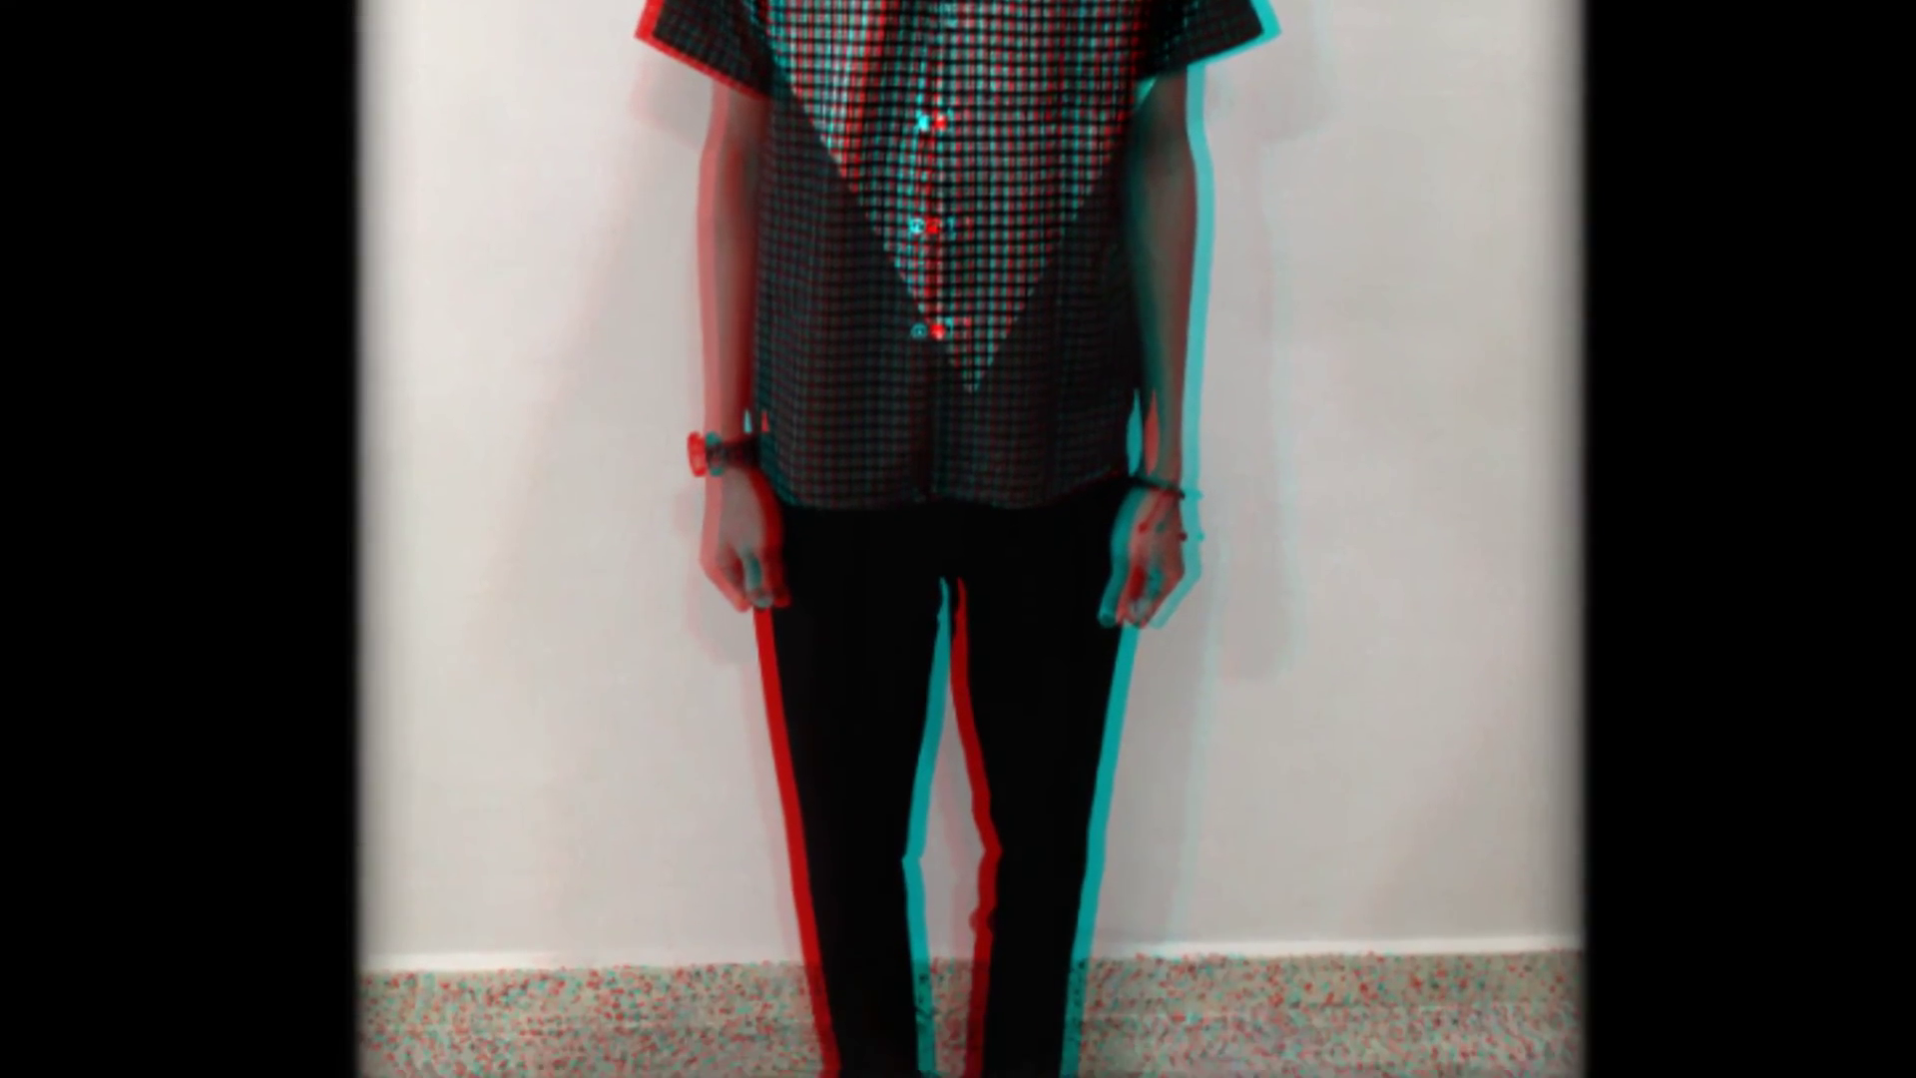
key("f")
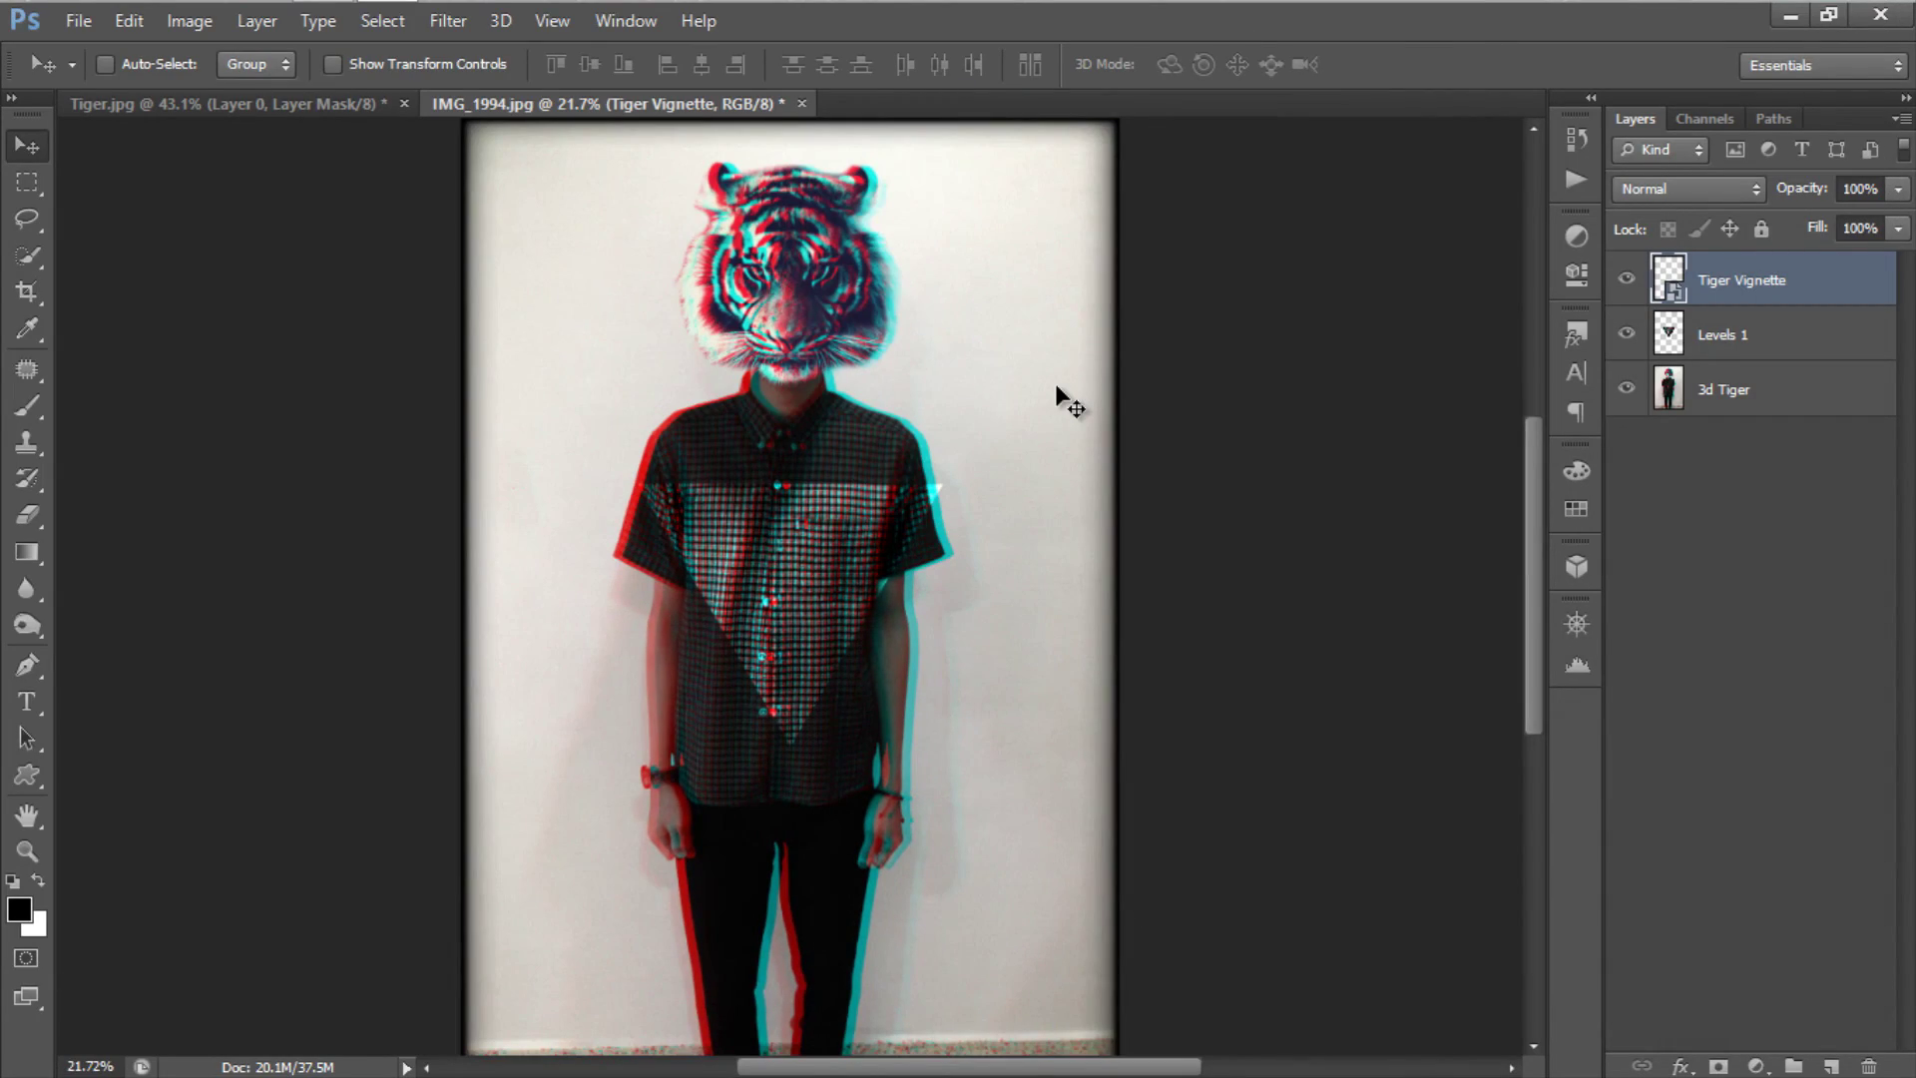
scroll(1056, 383, "down", 1)
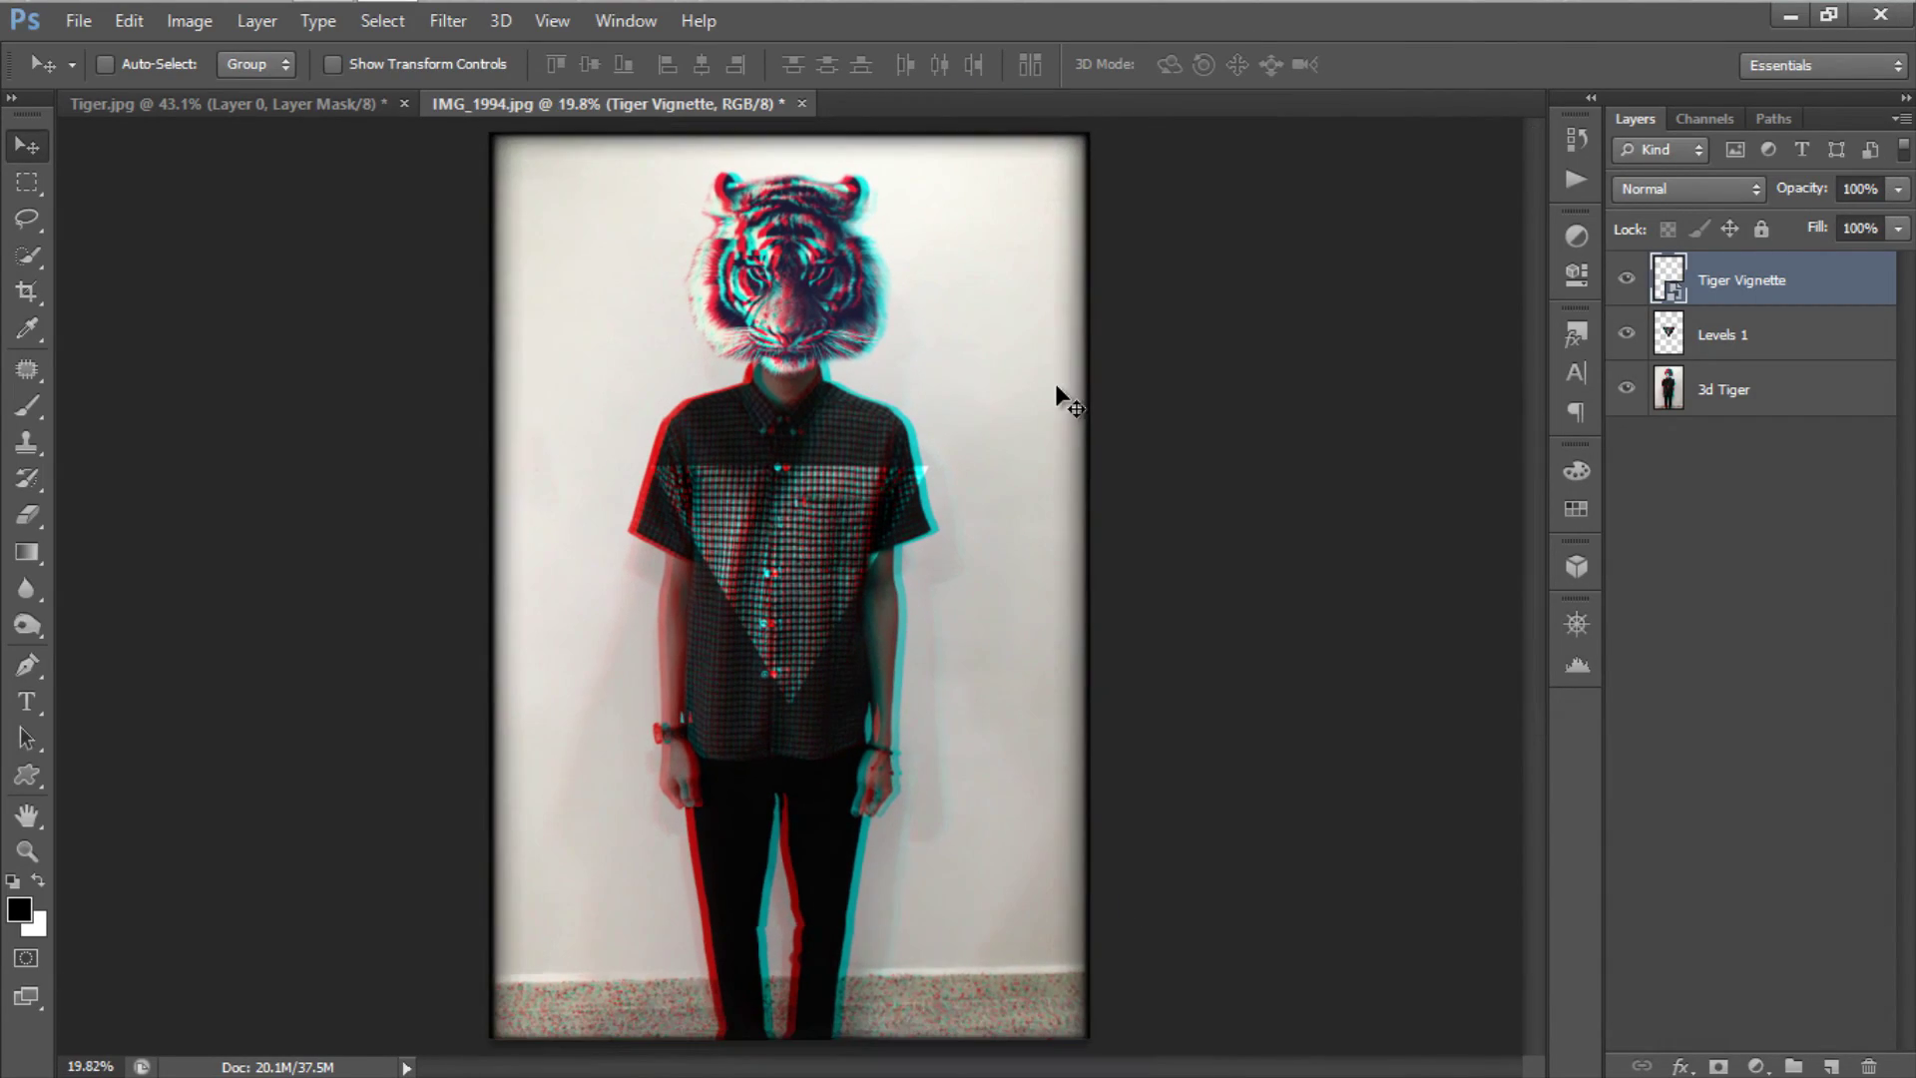